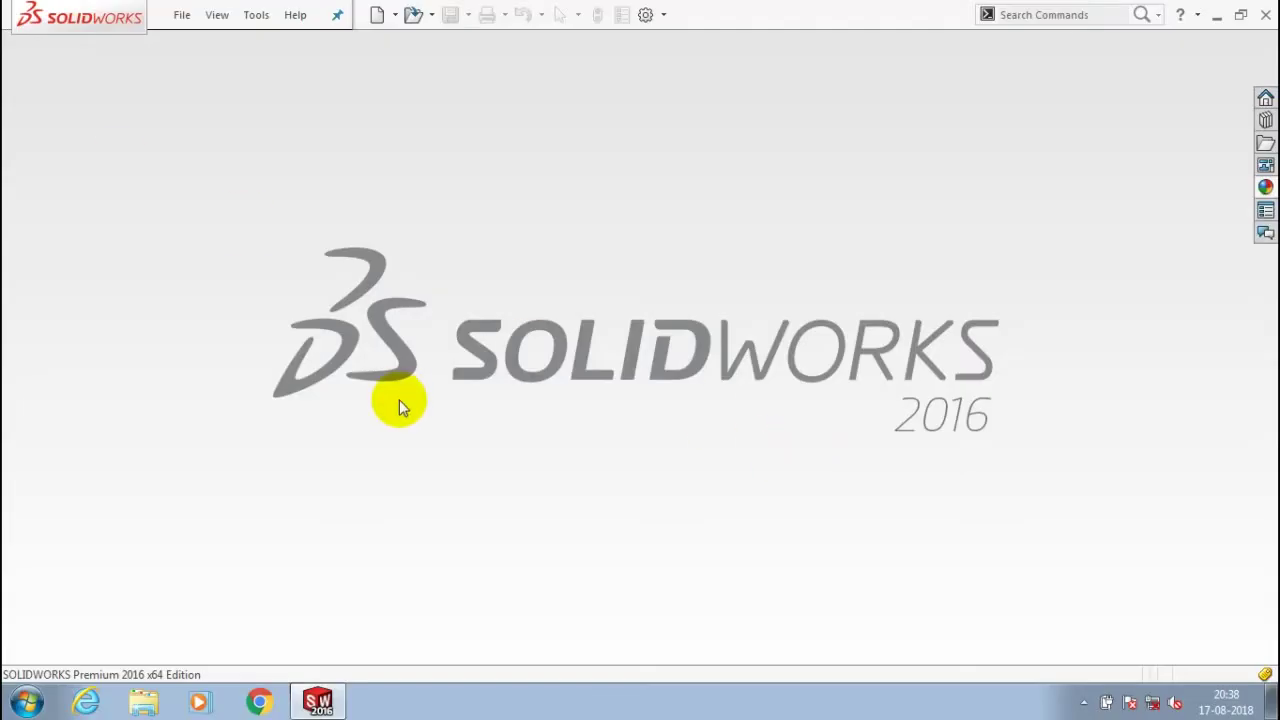
- Create a new part document, Part8, and select its Front Plane
{"action": "key", "text": "ctrl+n"}
{"action": "left_click", "coordinate": [440, 457]}
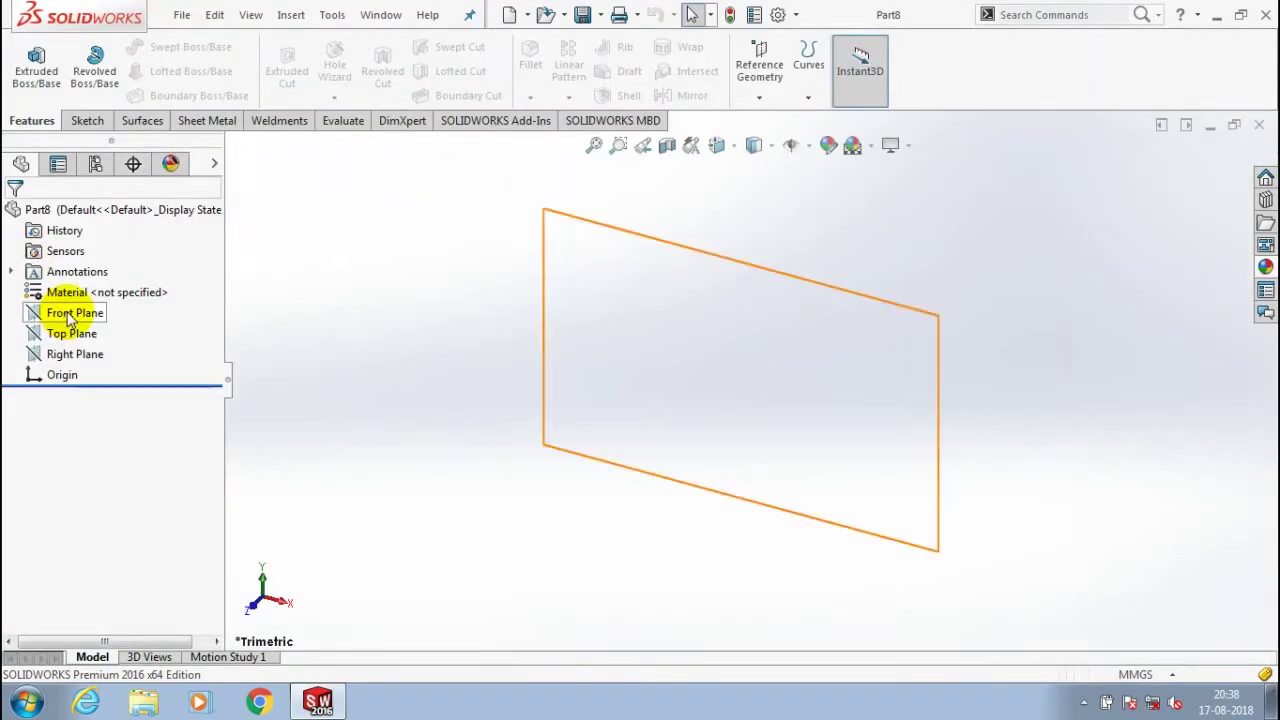
{"action": "left_click", "coordinate": [65, 313]}
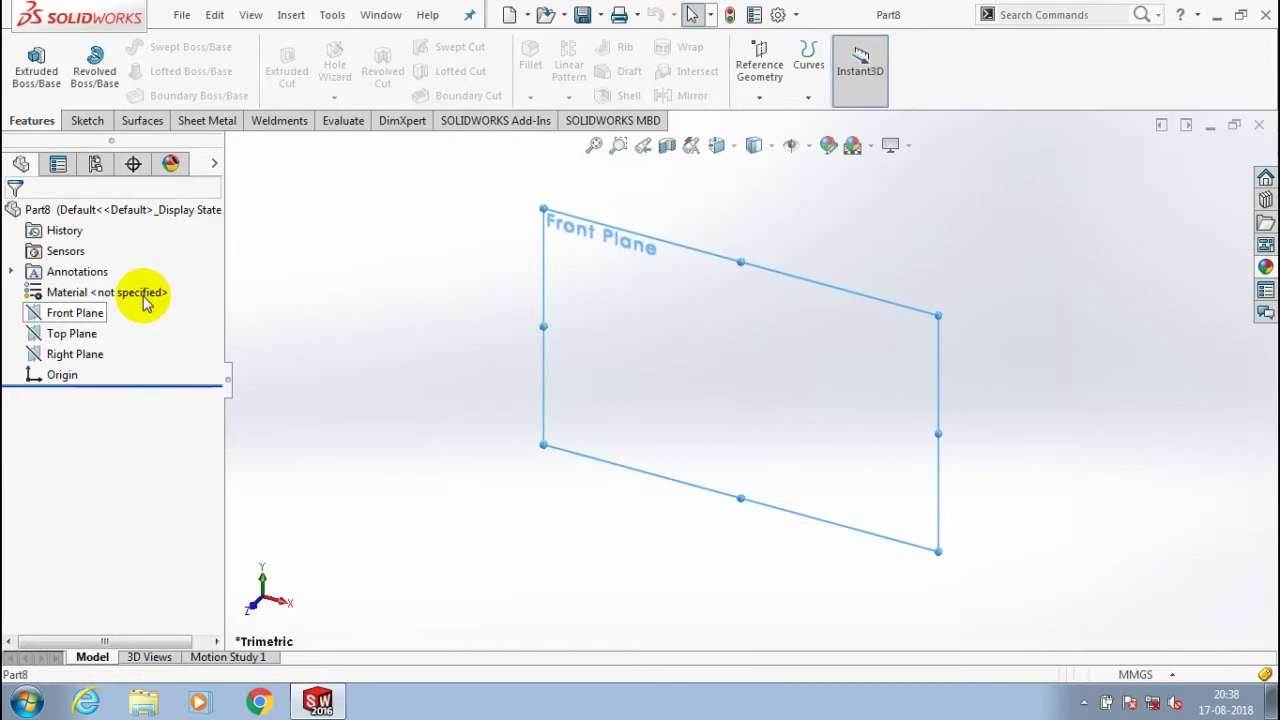
{"action": "right_click", "coordinate": [75, 313]}
- Face the Front Plane and draw a vertical centerline through the origin
{"action": "left_click", "coordinate": [178, 290]}
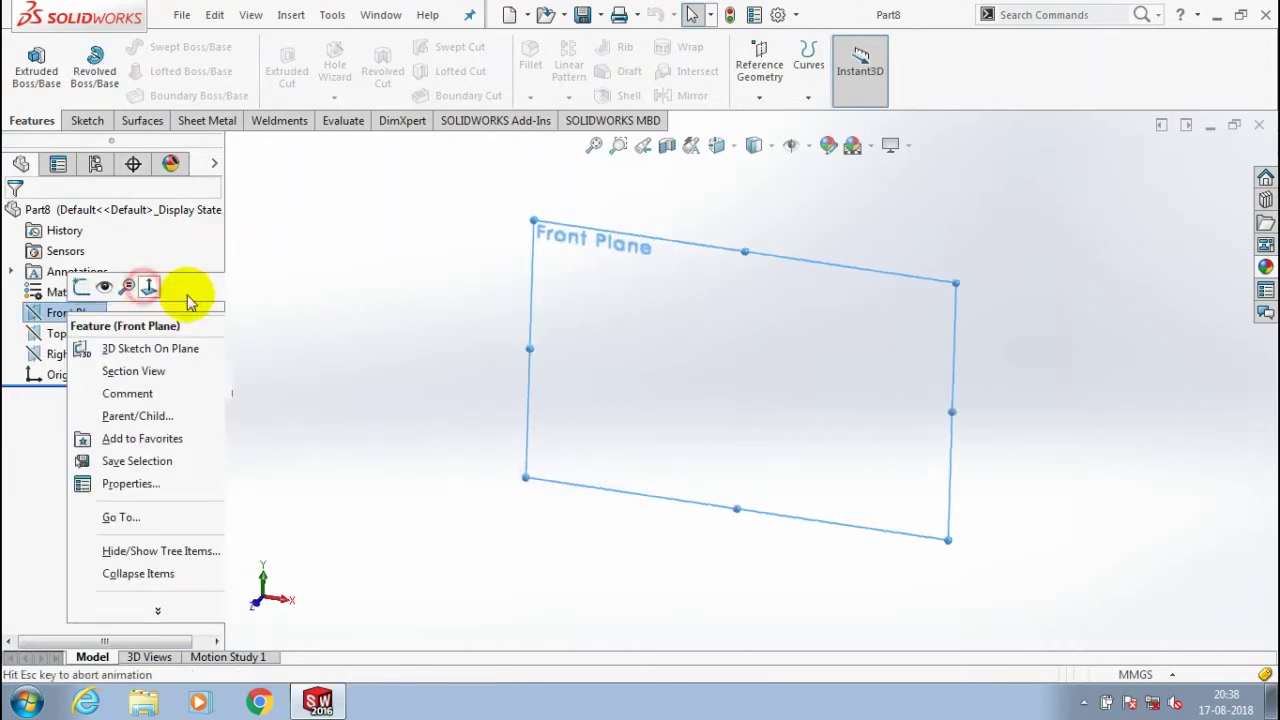
{"action": "left_click", "coordinate": [88, 122]}
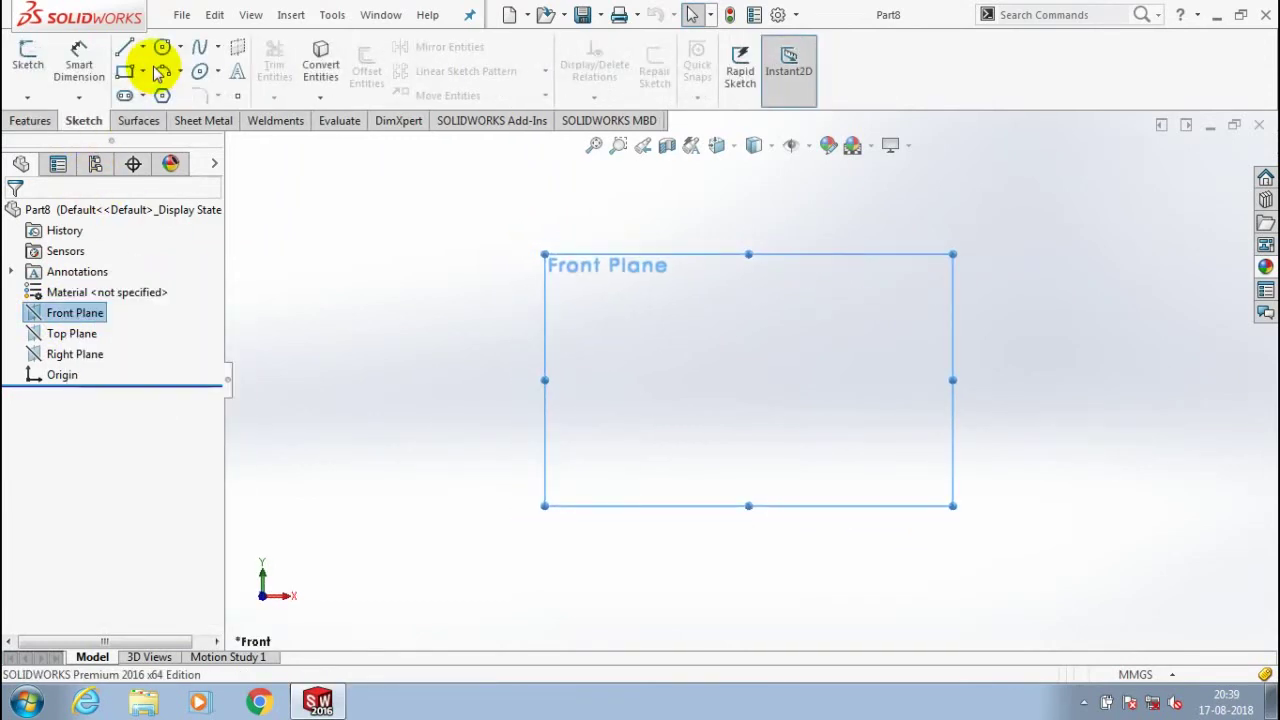
{"action": "left_click", "coordinate": [143, 47]}
{"action": "left_click", "coordinate": [165, 91]}
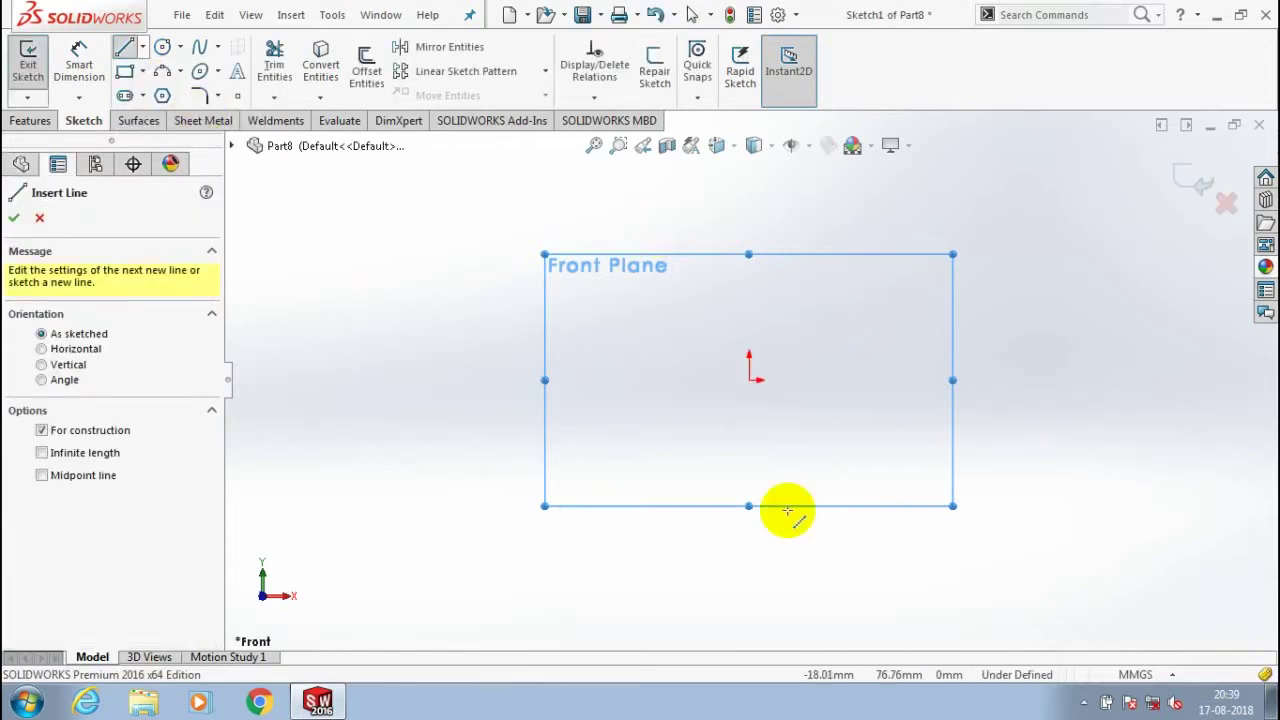
{"action": "left_click", "coordinate": [748, 578]}
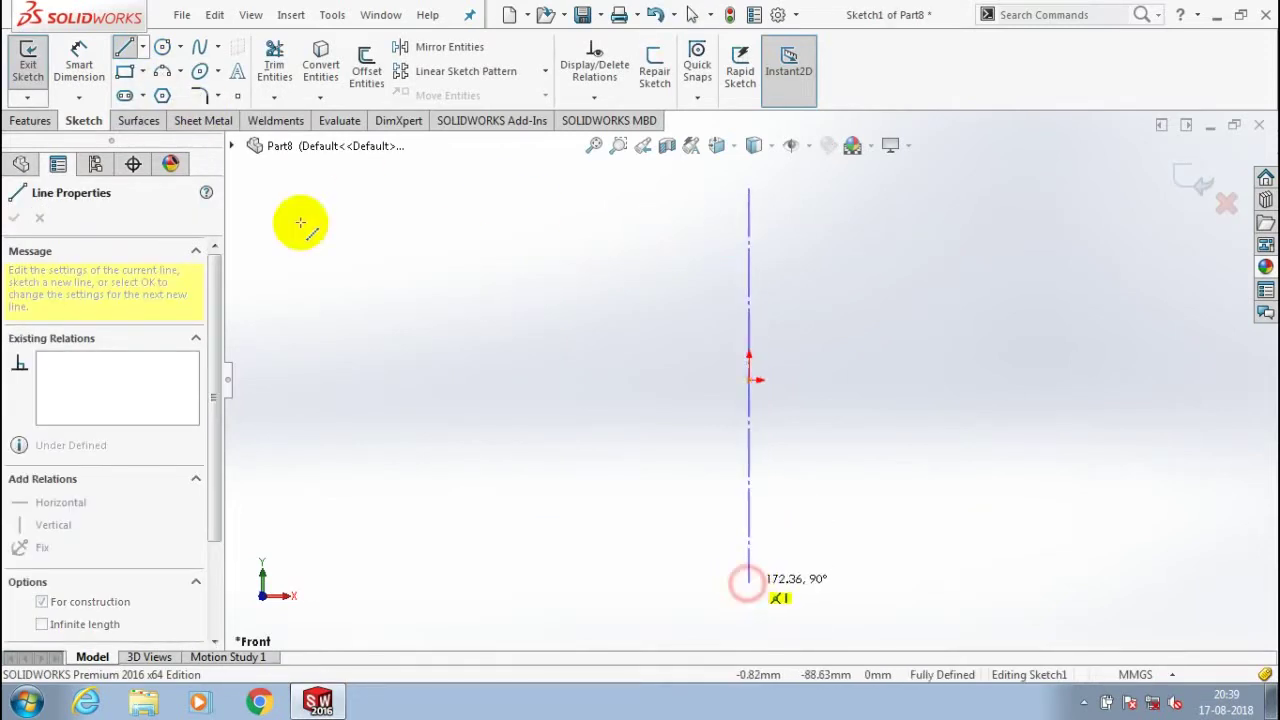
{"action": "left_click", "coordinate": [14, 217]}
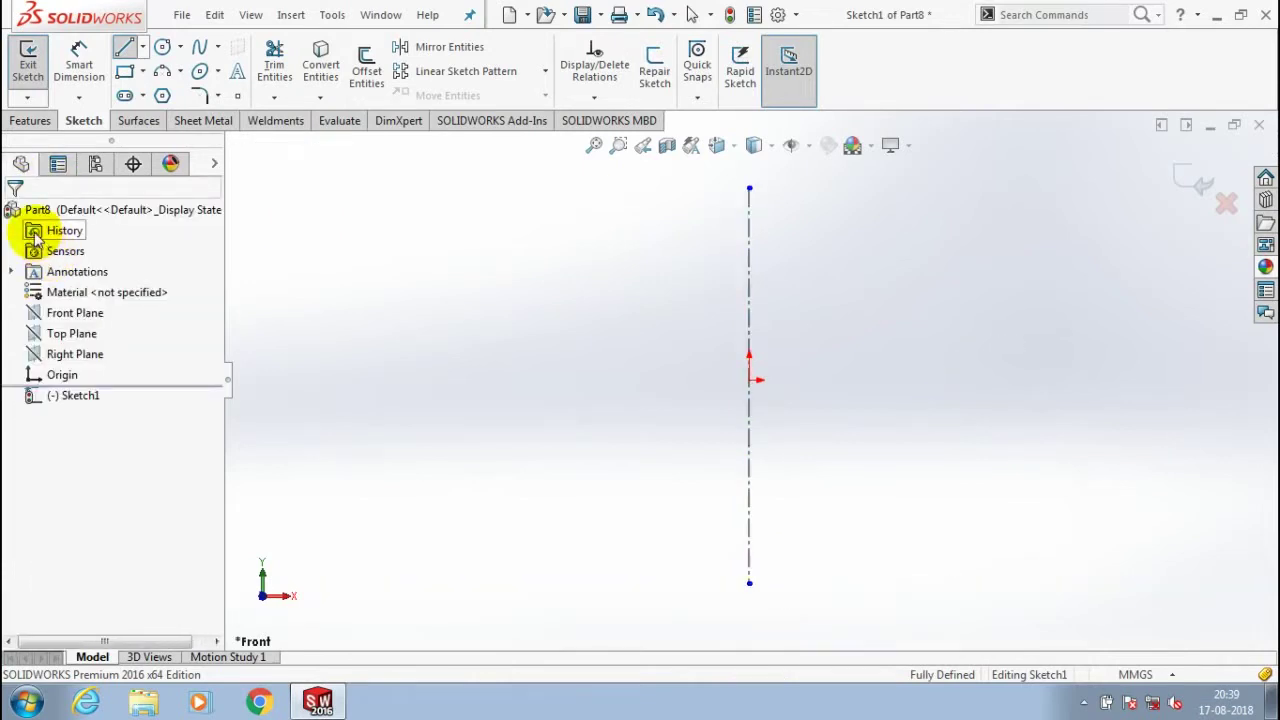
- Draw a closed stepped line profile beside the centerline
{"action": "left_click", "coordinate": [122, 50]}
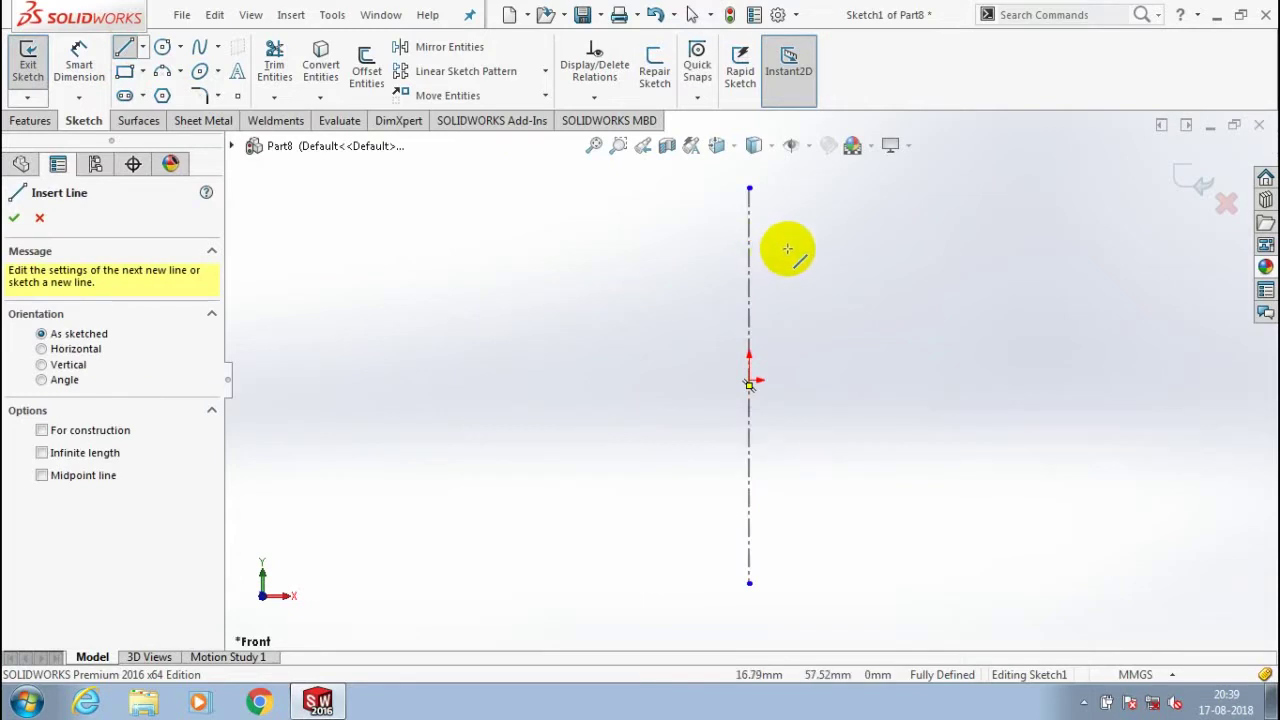
{"action": "left_click", "coordinate": [748, 265]}
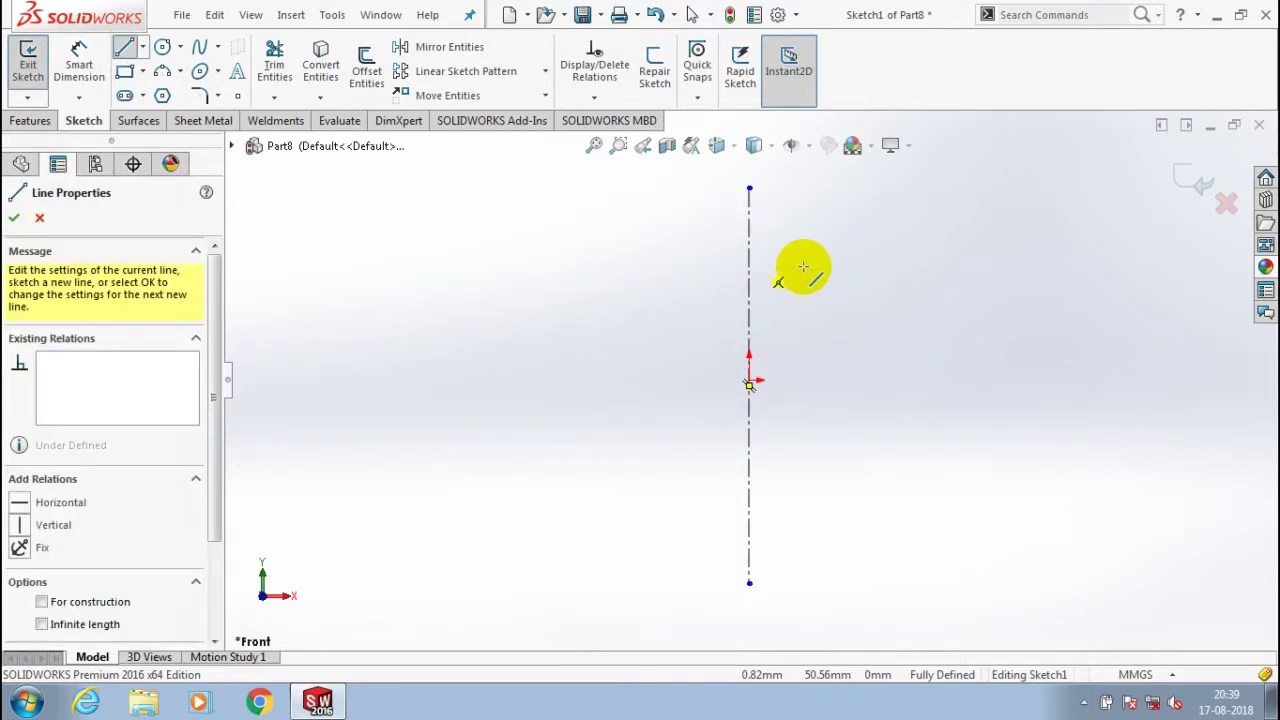
{"action": "left_click", "coordinate": [803, 265]}
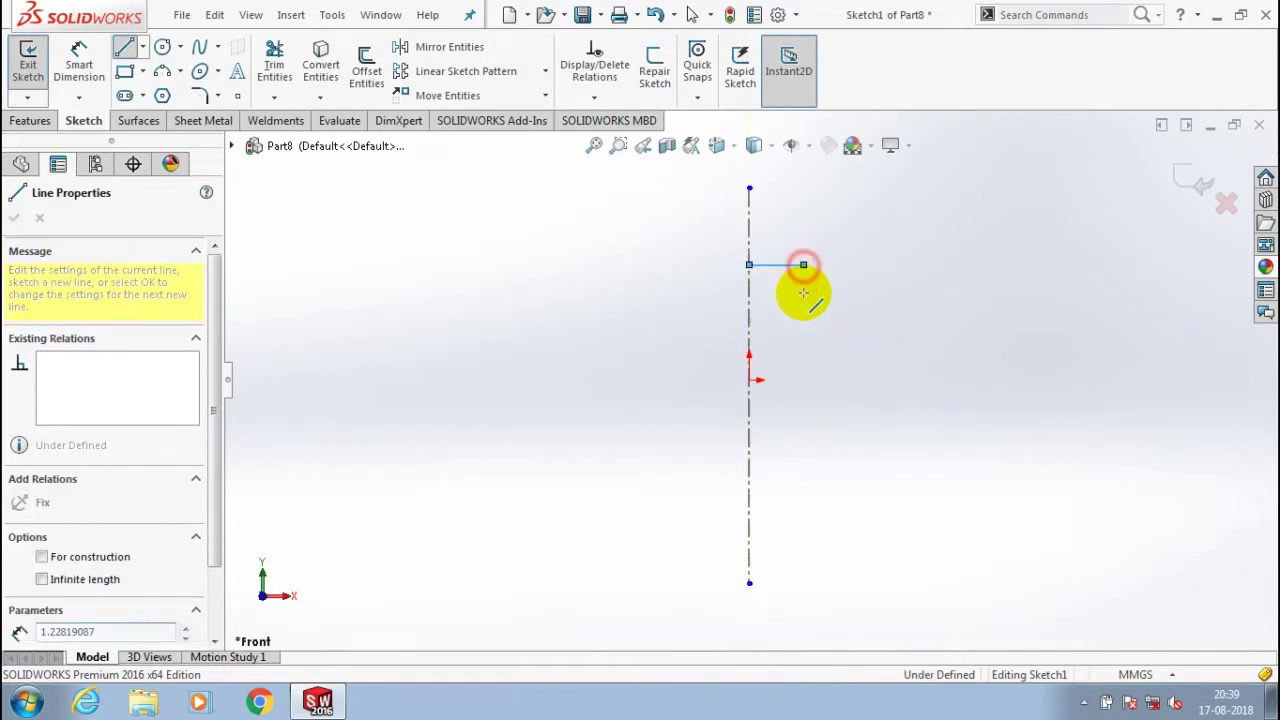
{"action": "left_click", "coordinate": [803, 305]}
{"action": "left_click", "coordinate": [787, 305]}
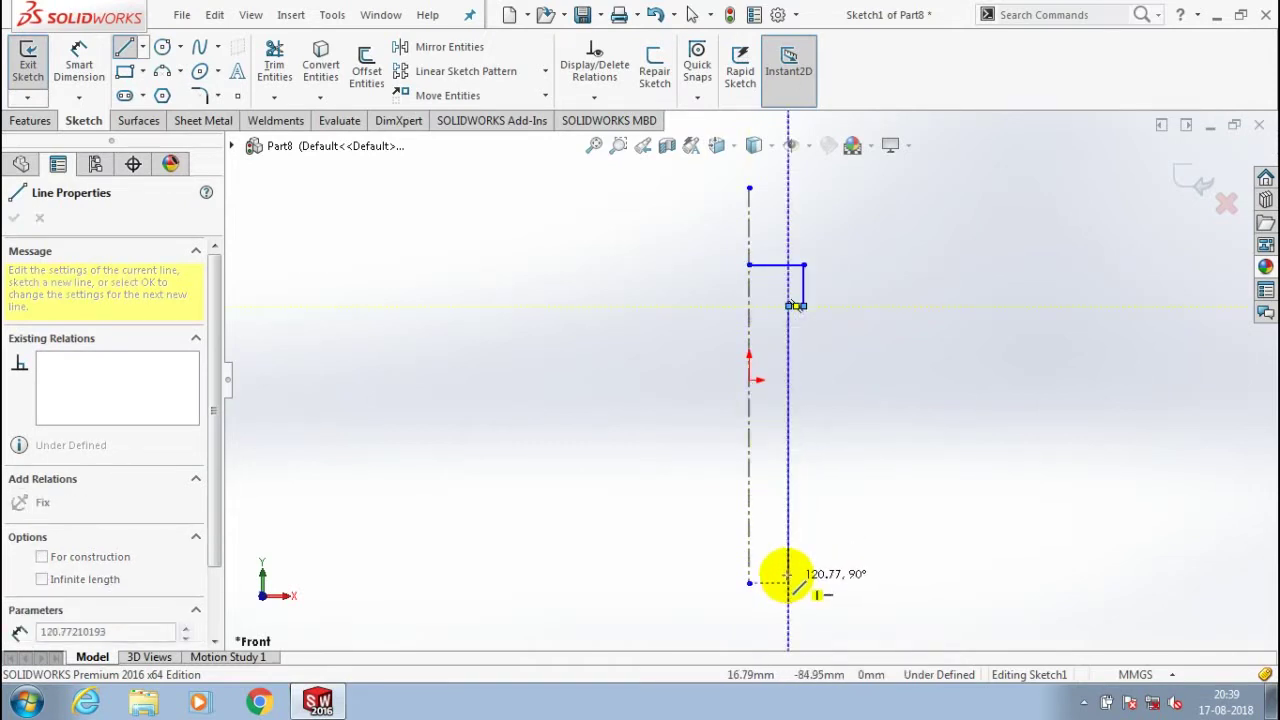
{"action": "left_click", "coordinate": [760, 285]}
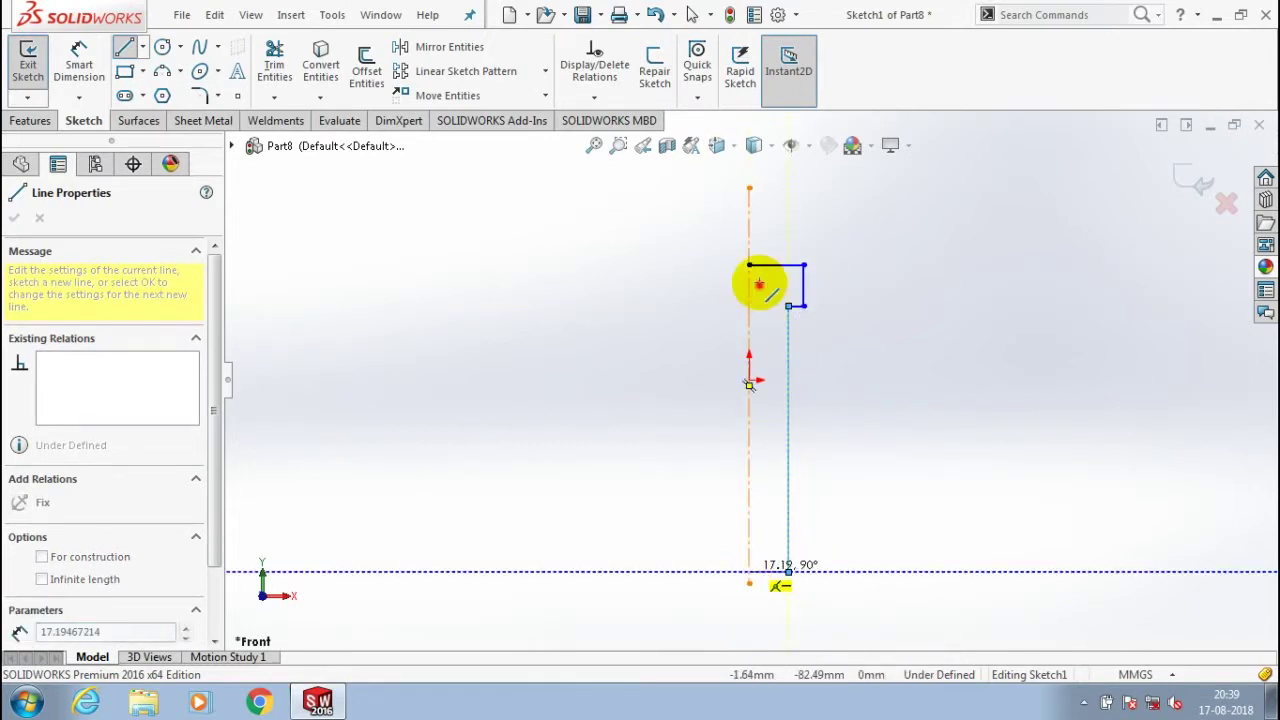
{"action": "left_click", "coordinate": [749, 265]}
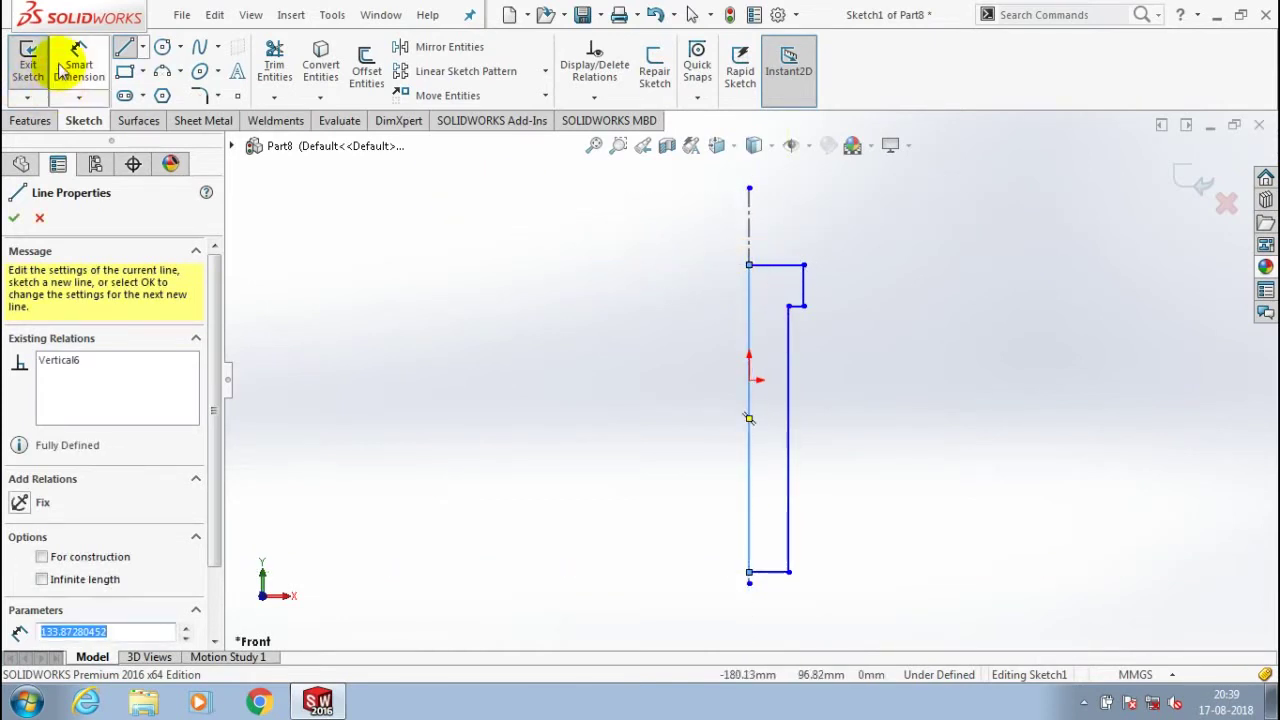
{"action": "key", "text": "Escape"}
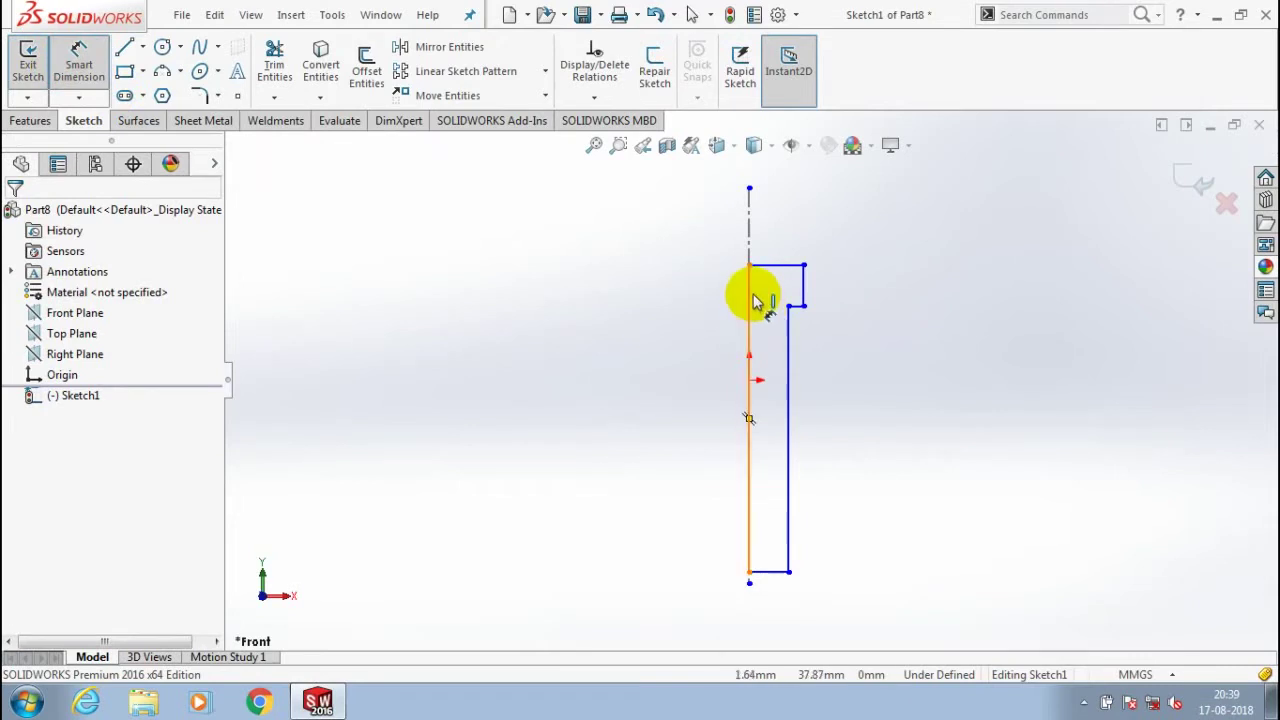
- Dimension the profile's inner edge to 110 mm and its bottom width to 3 mm
{"action": "left_click", "coordinate": [751, 295]}
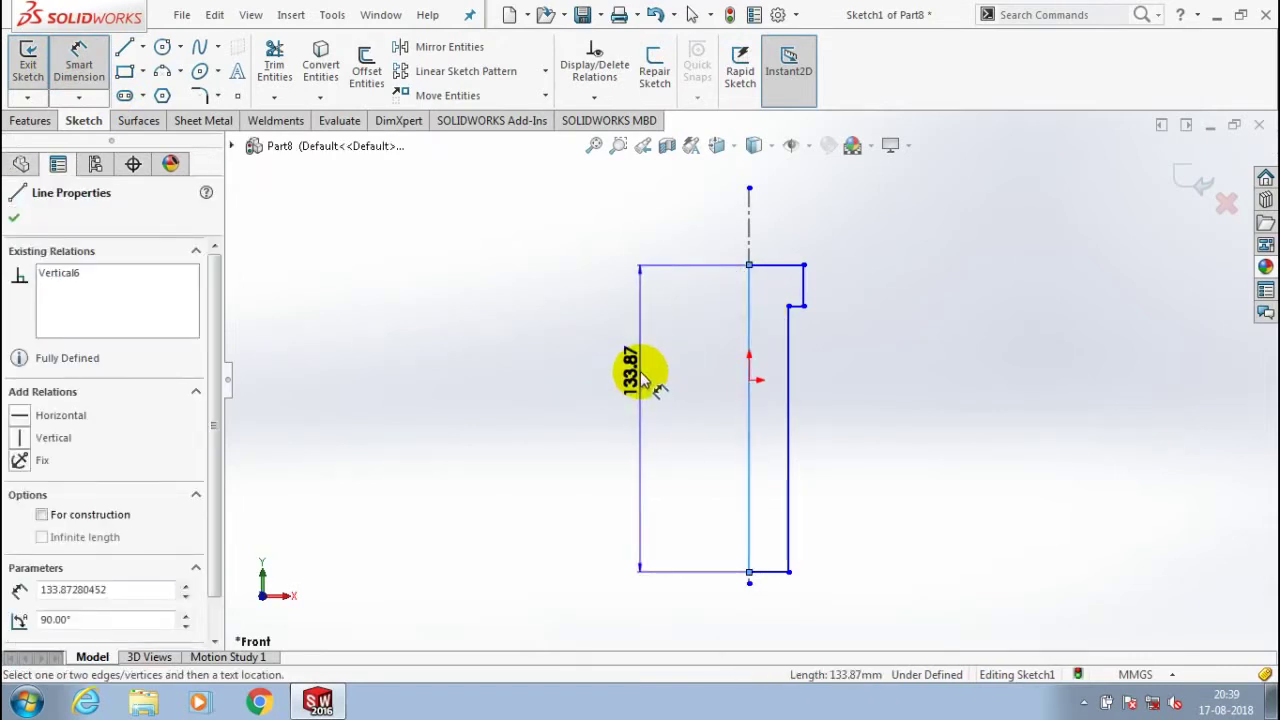
{"action": "left_click", "coordinate": [641, 378]}
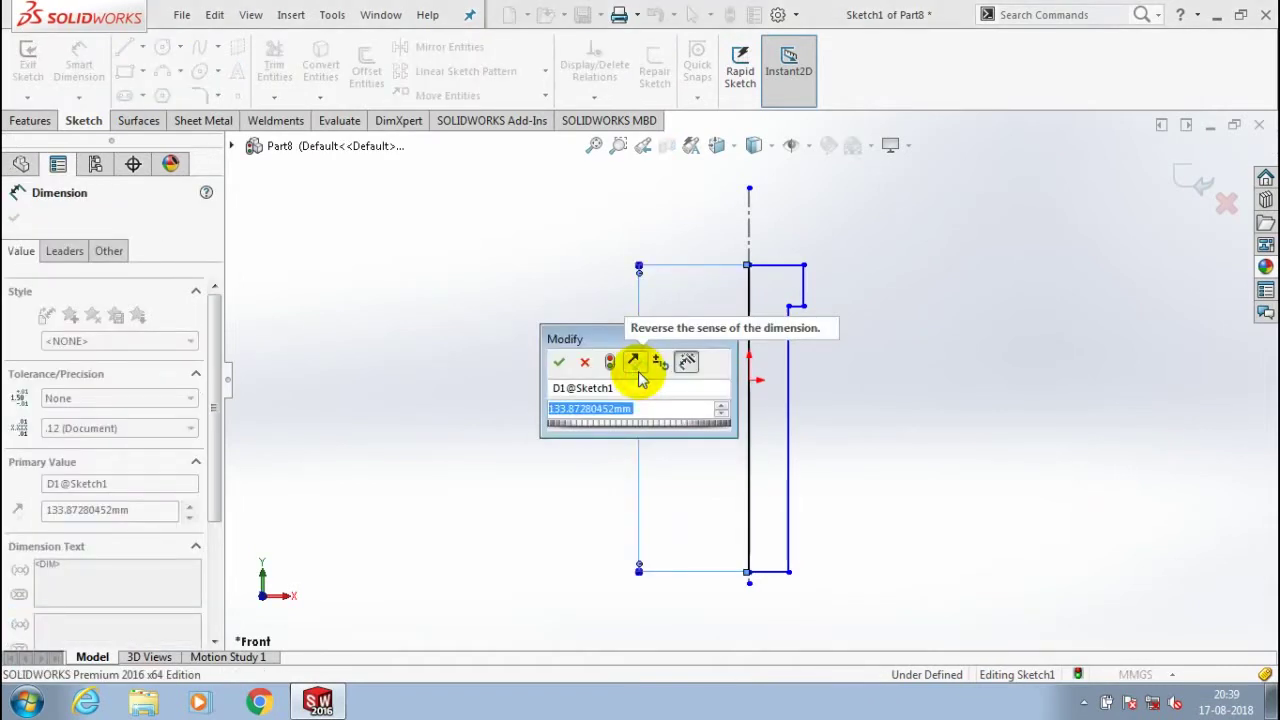
{"action": "type", "text": "1"}
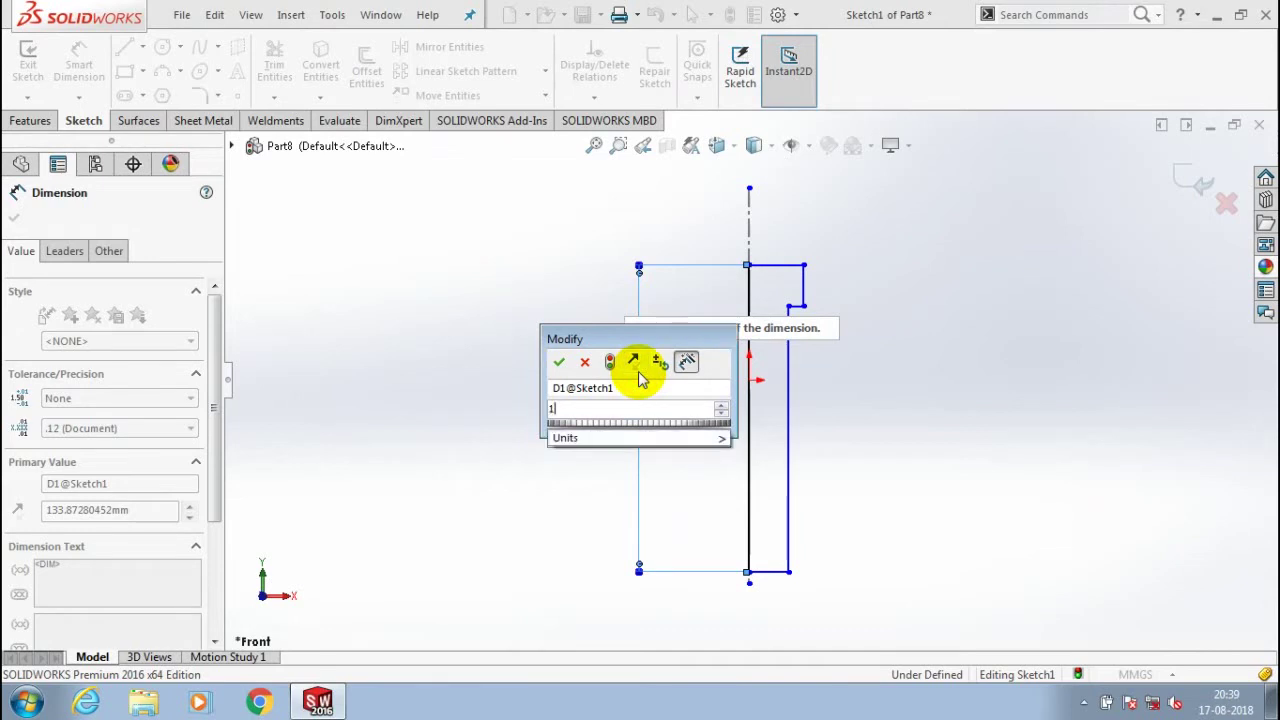
{"action": "type", "text": "10"}
{"action": "key", "text": "Return"}
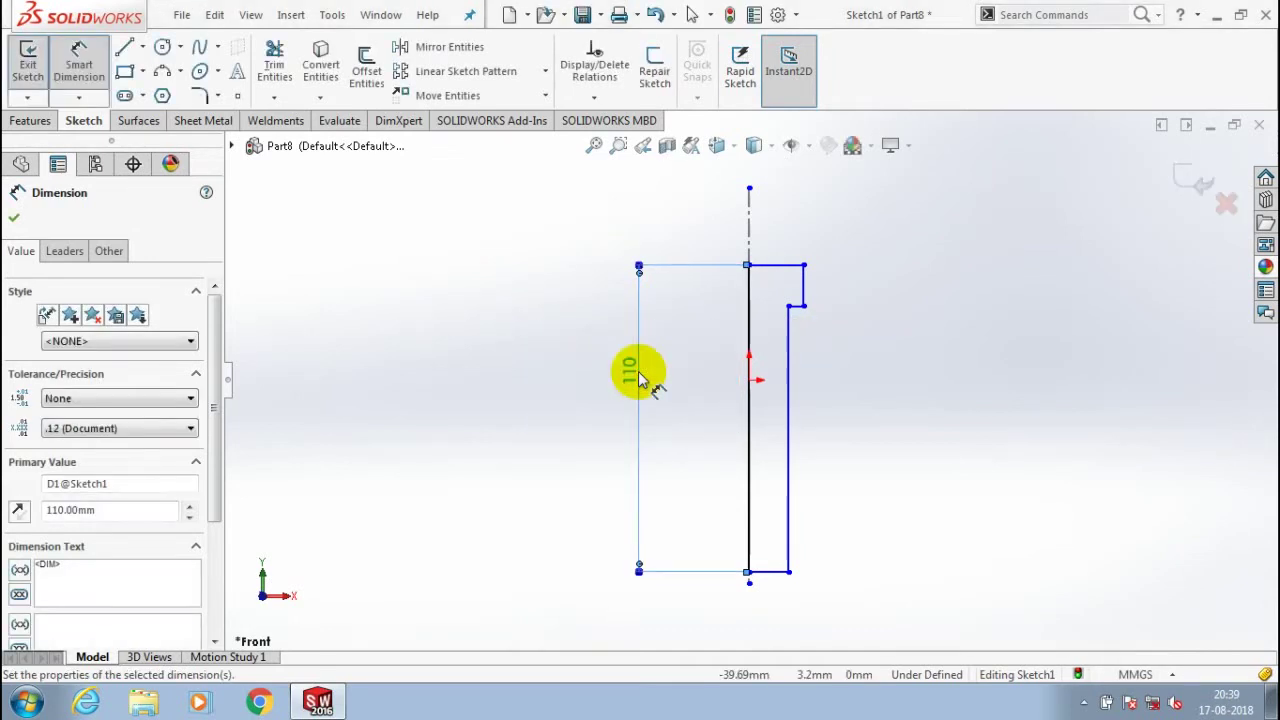
{"action": "left_click", "coordinate": [591, 295]}
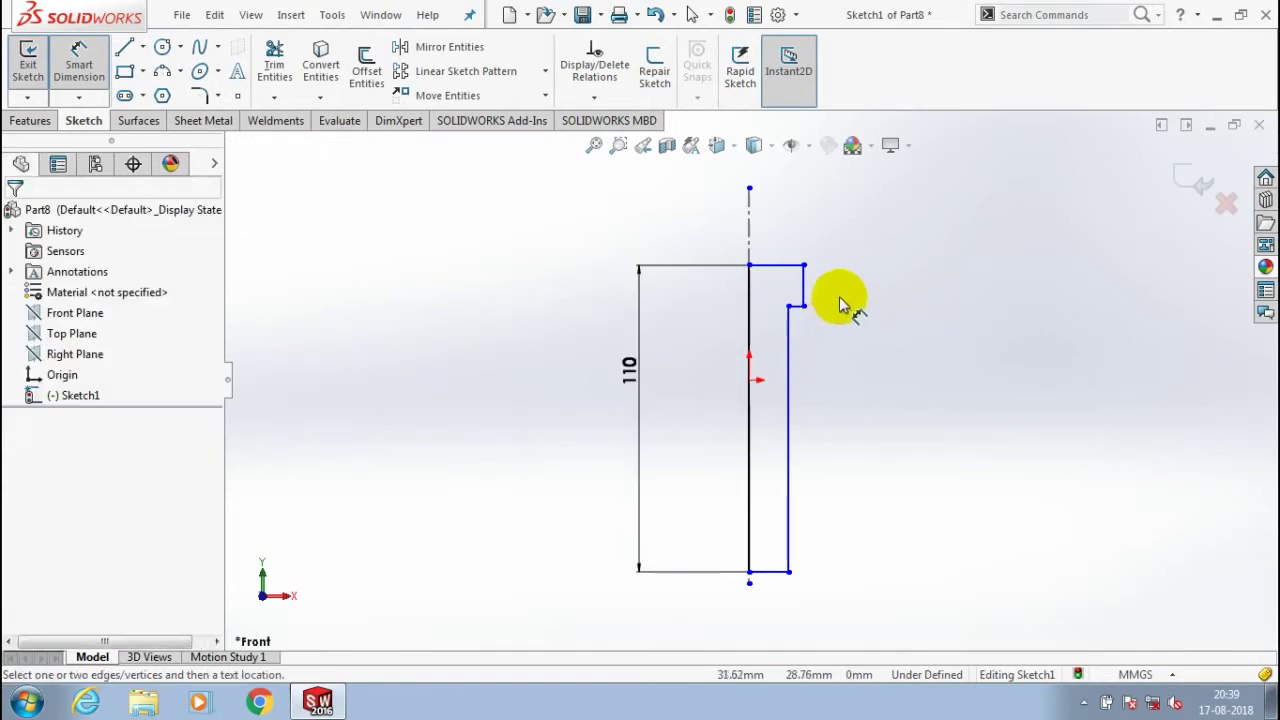
{"action": "left_click", "coordinate": [773, 627]}
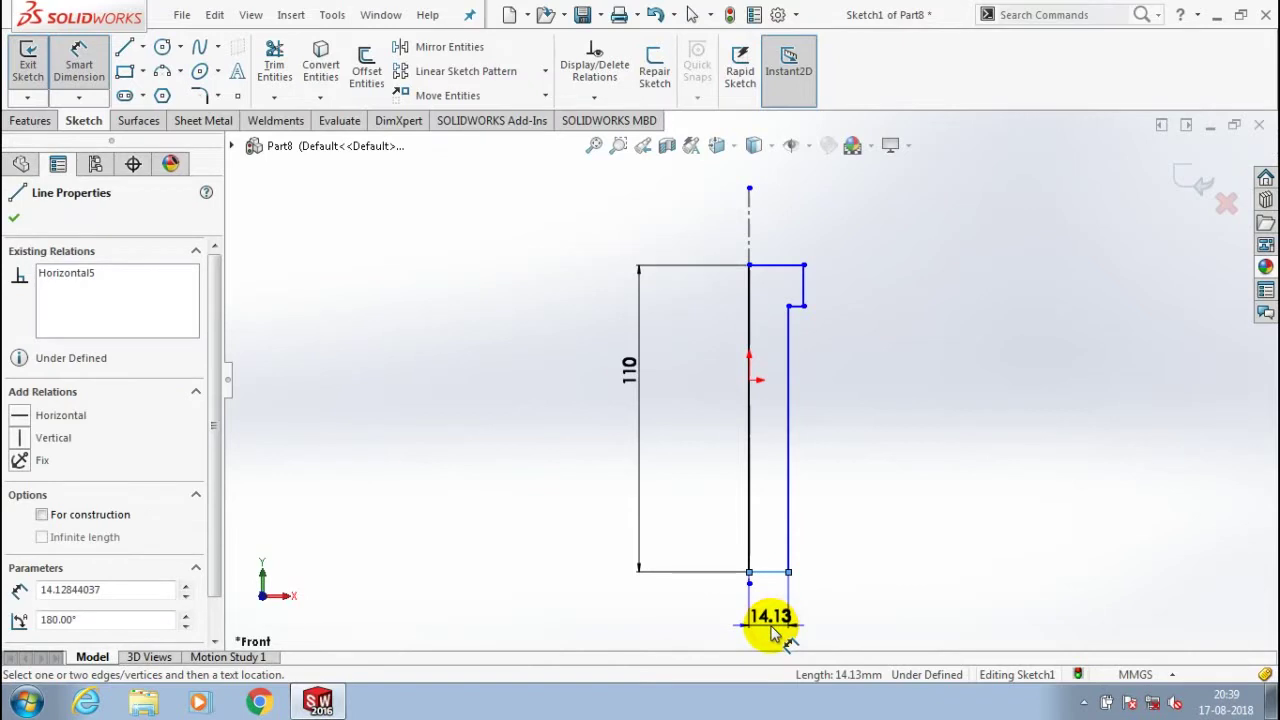
{"action": "left_click", "coordinate": [773, 630]}
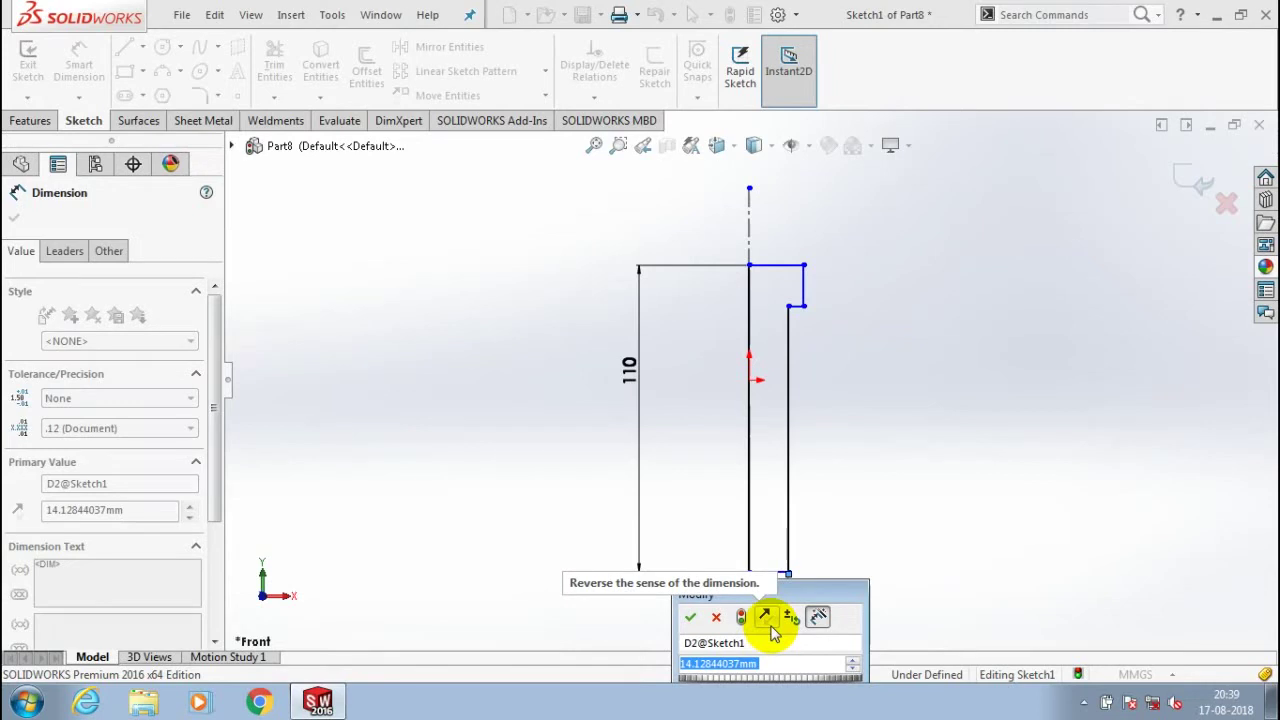
{"action": "type", "text": "3"}
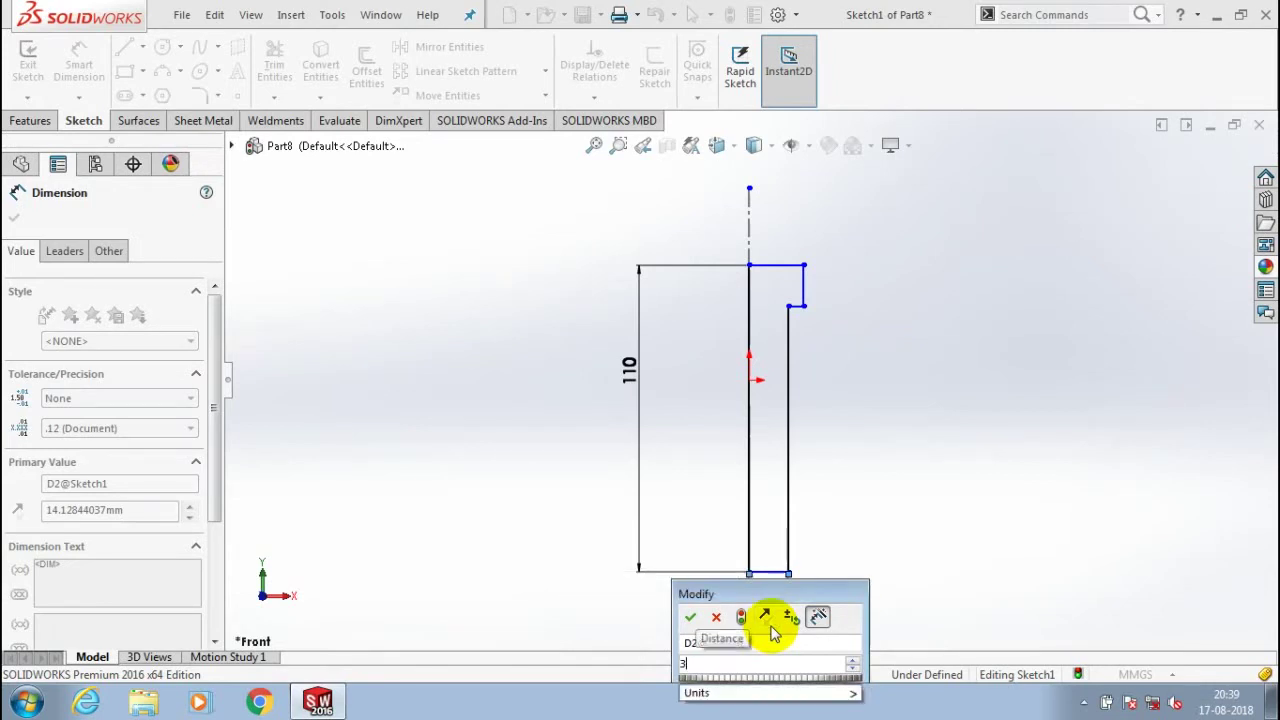
{"action": "key", "text": "Return"}
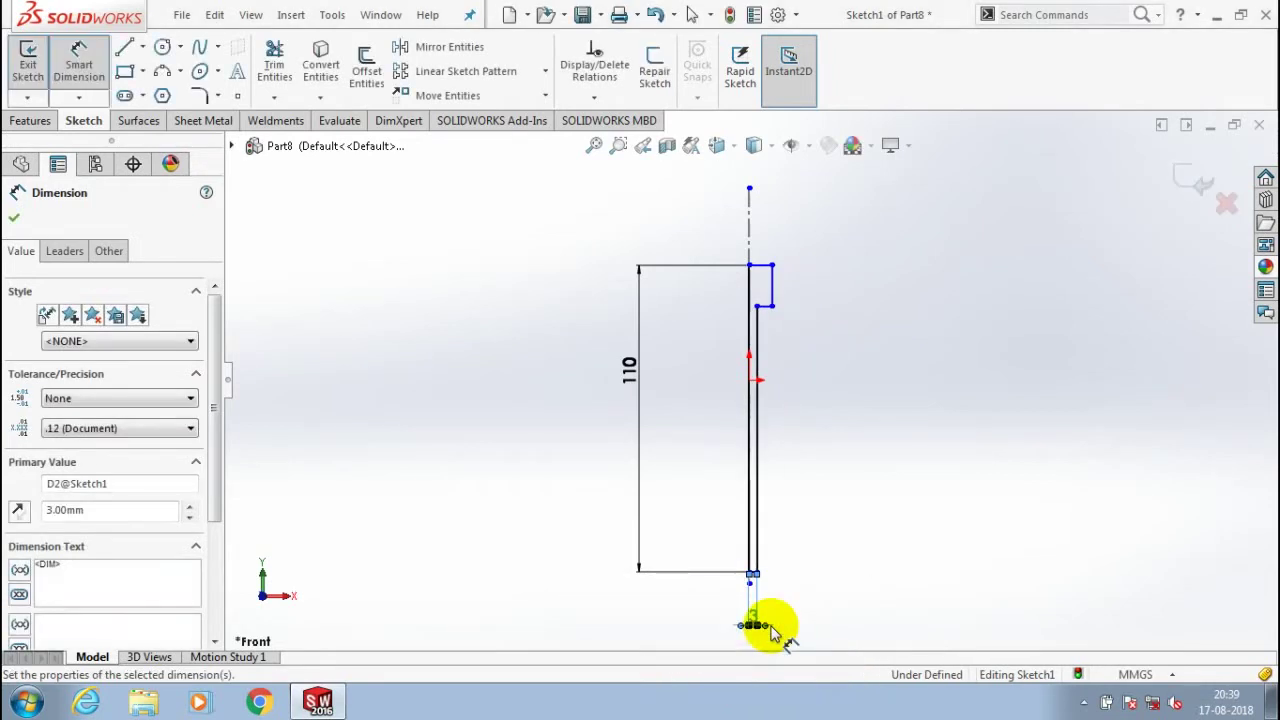
- Dimension the top width to 5 mm and the step segment to 10 mm
{"action": "scroll", "coordinate": [814, 280], "scroll_direction": "down", "scroll_amount": 3}
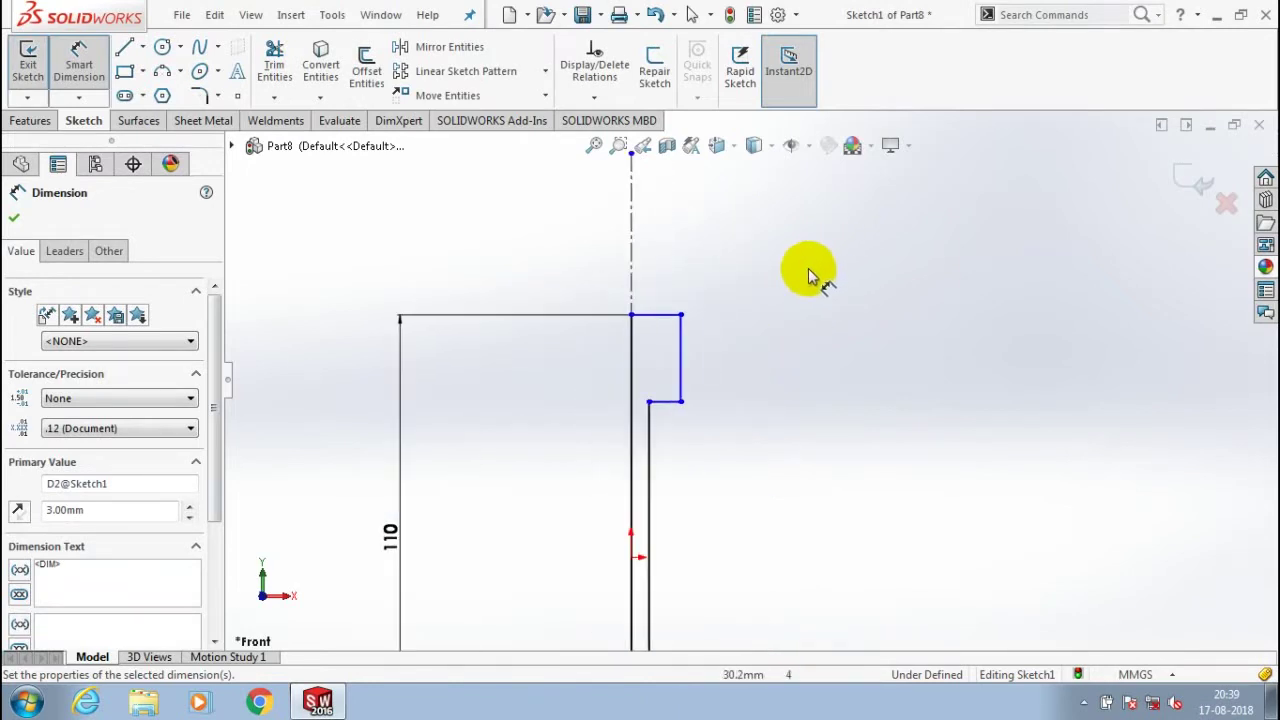
{"action": "left_click", "coordinate": [667, 318]}
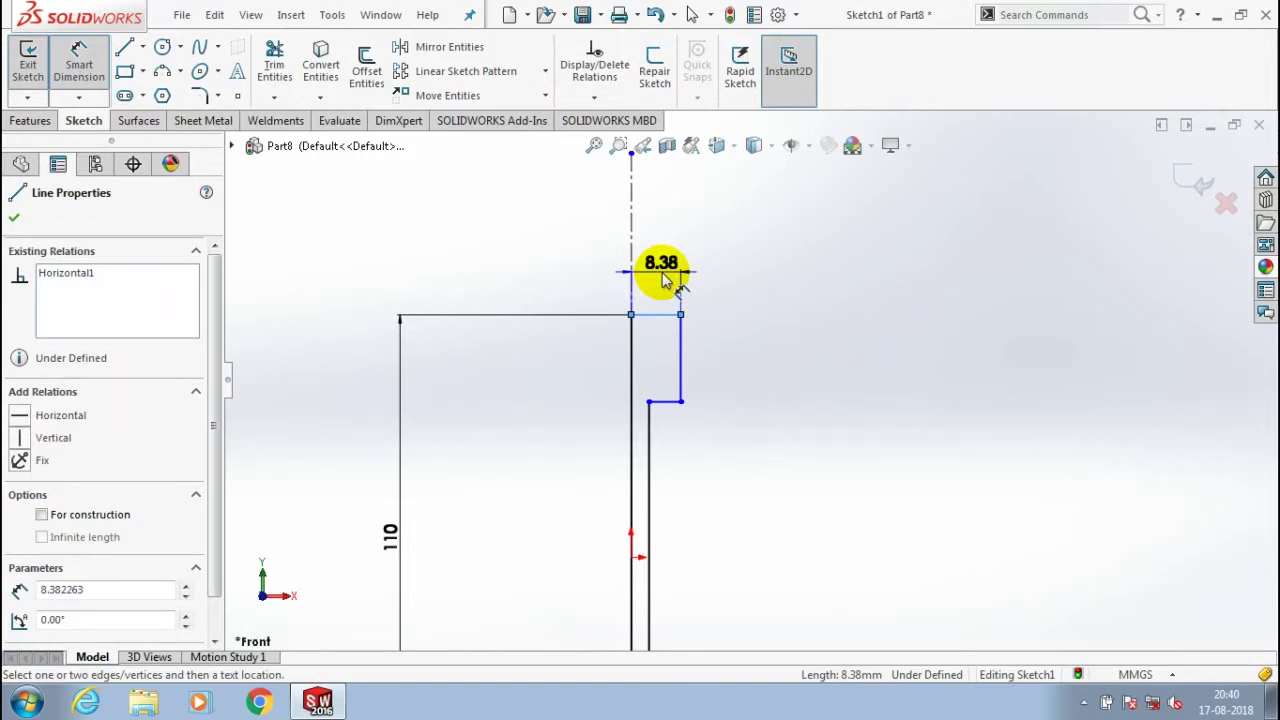
{"action": "left_click", "coordinate": [662, 278]}
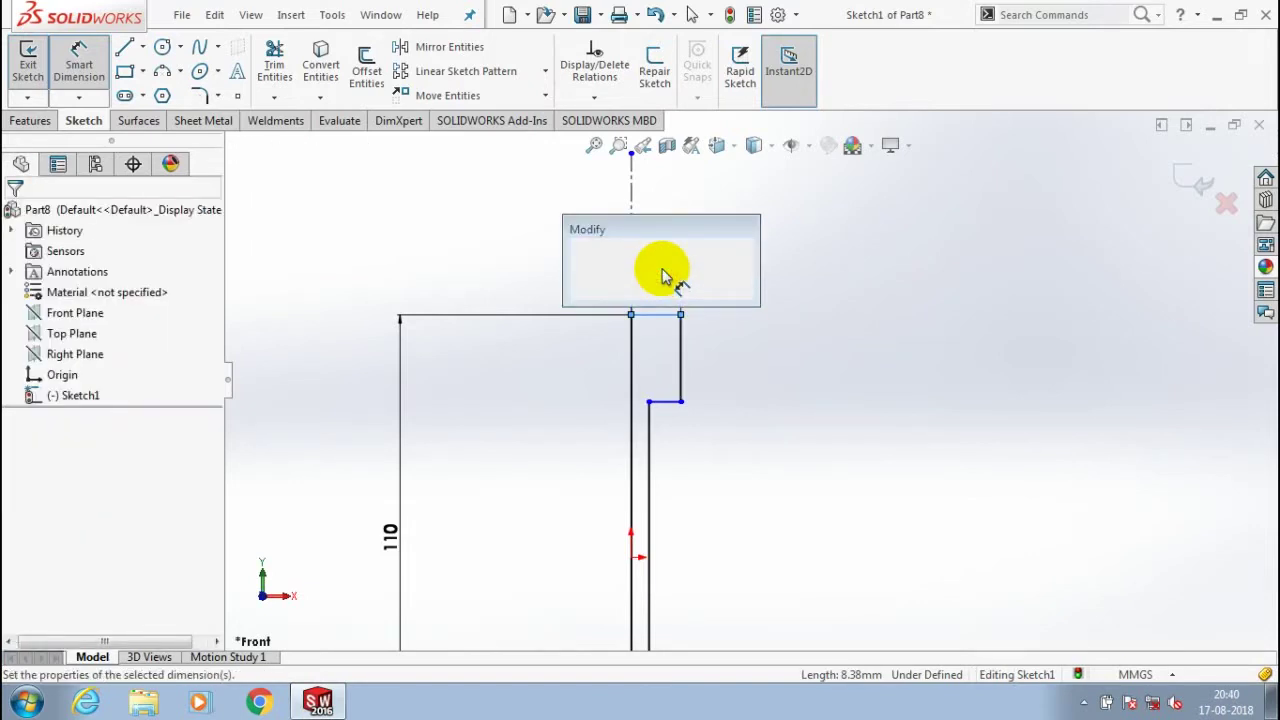
{"action": "type", "text": "5"}
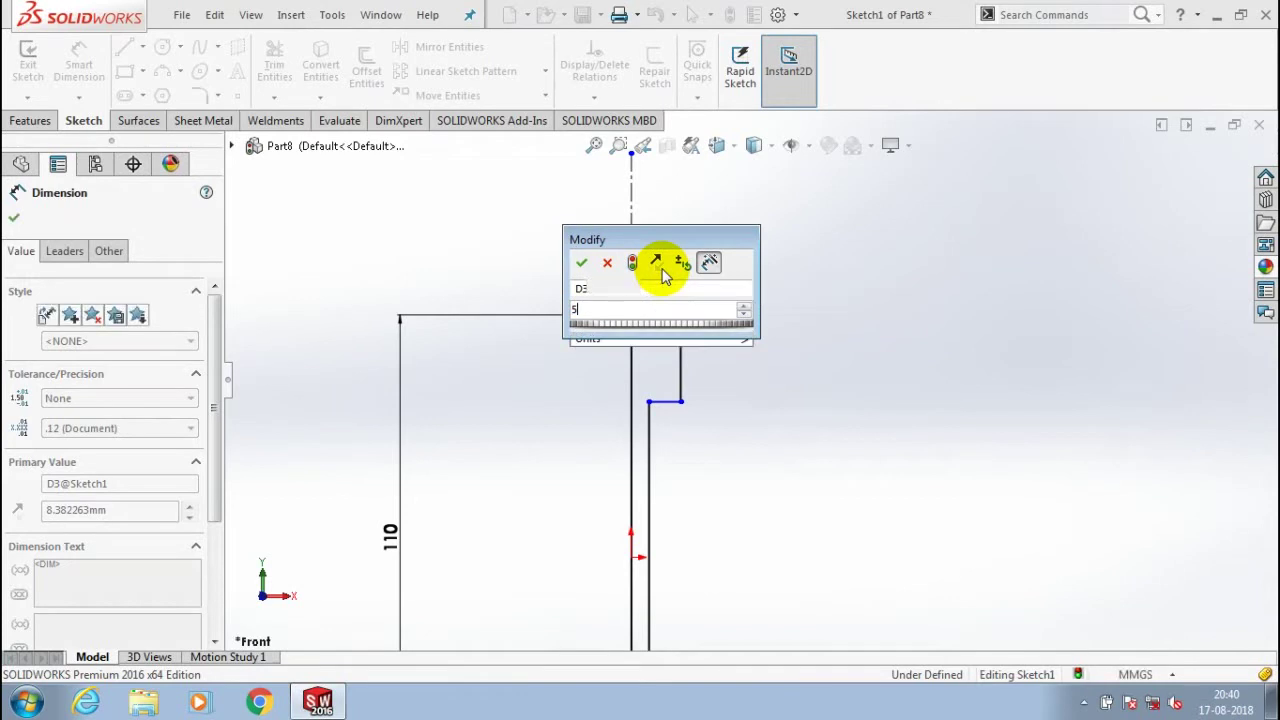
{"action": "key", "text": "Return"}
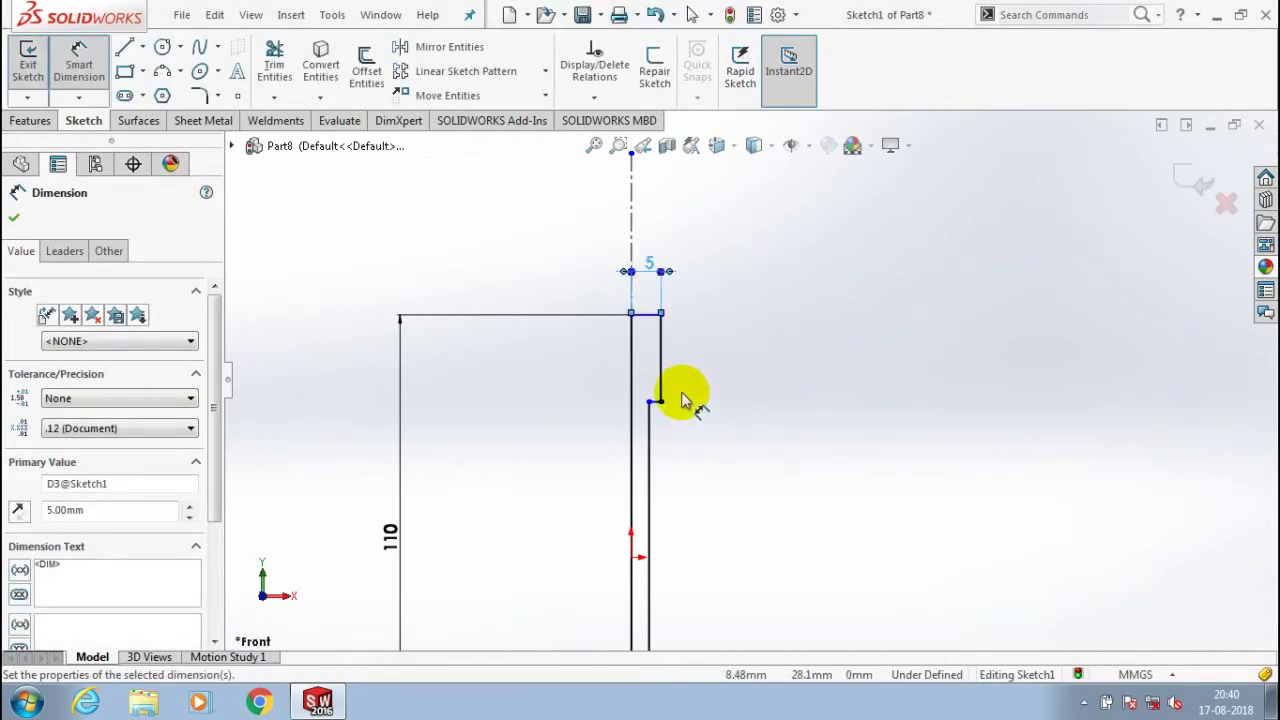
{"action": "left_click", "coordinate": [681, 396]}
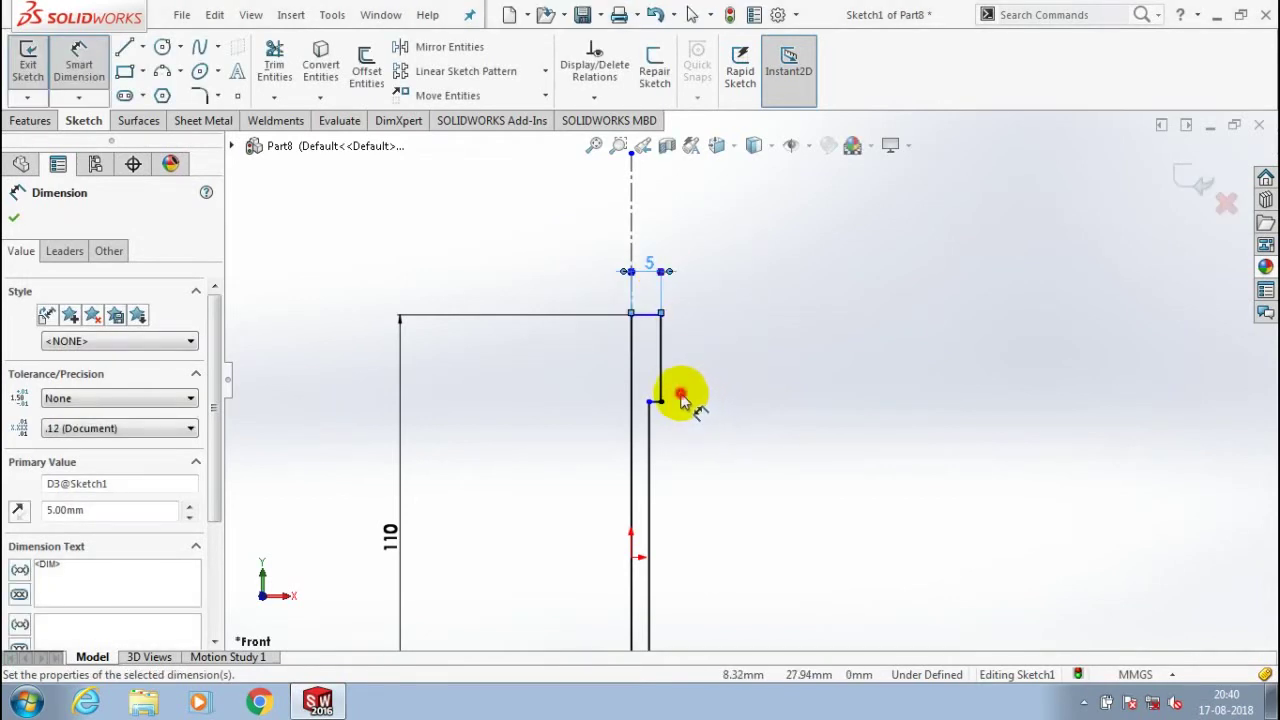
{"action": "left_click", "coordinate": [729, 360]}
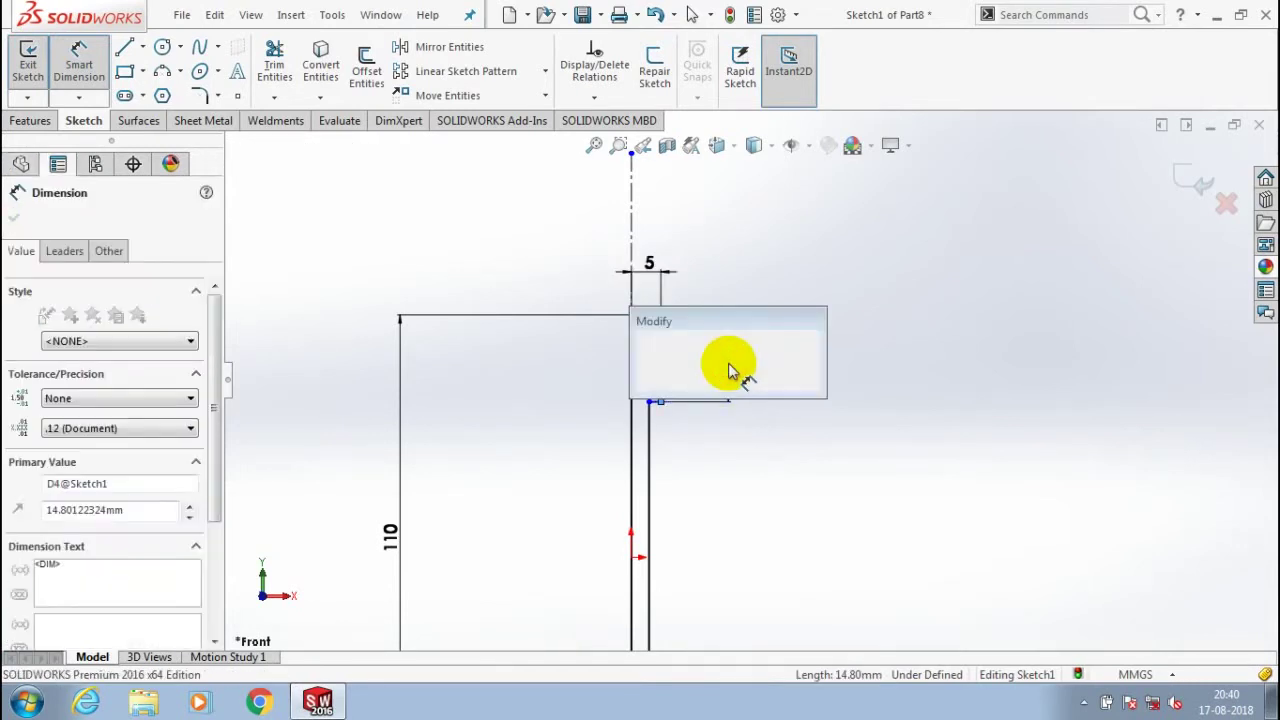
{"action": "type", "text": "10"}
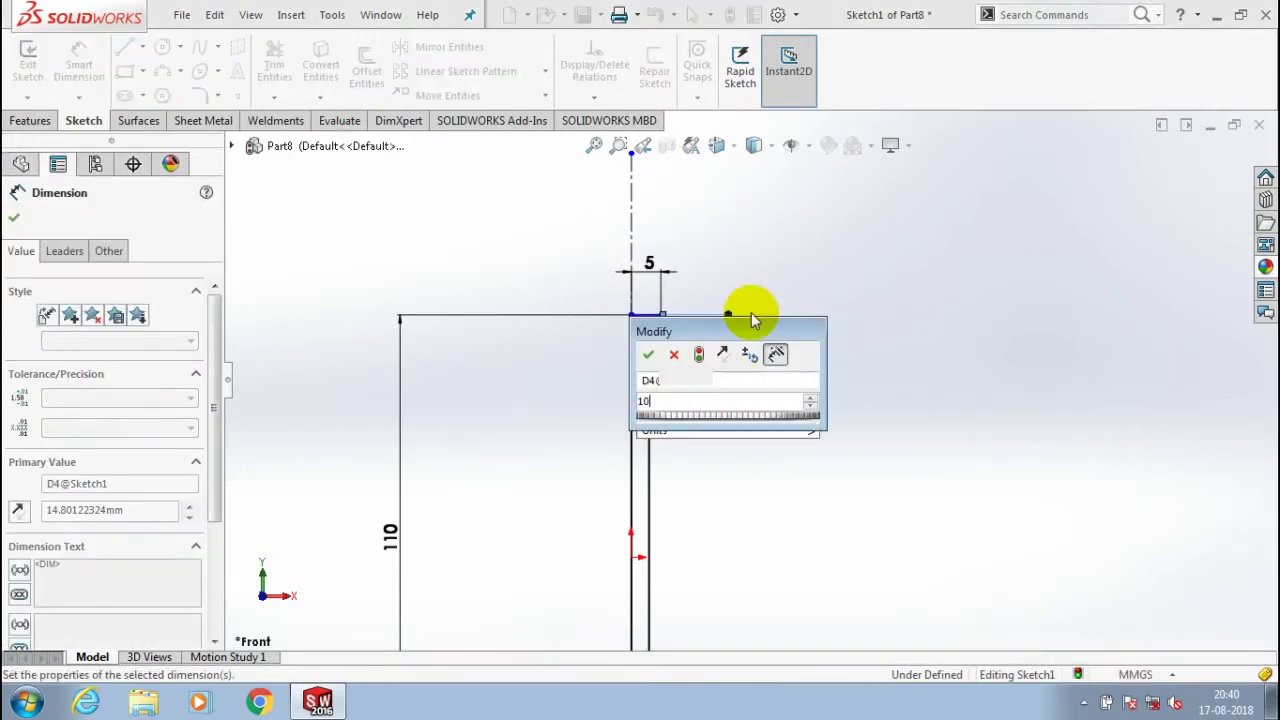
{"action": "key", "text": "Return"}
{"action": "scroll", "coordinate": [752, 378], "scroll_direction": "up", "scroll_amount": 5}
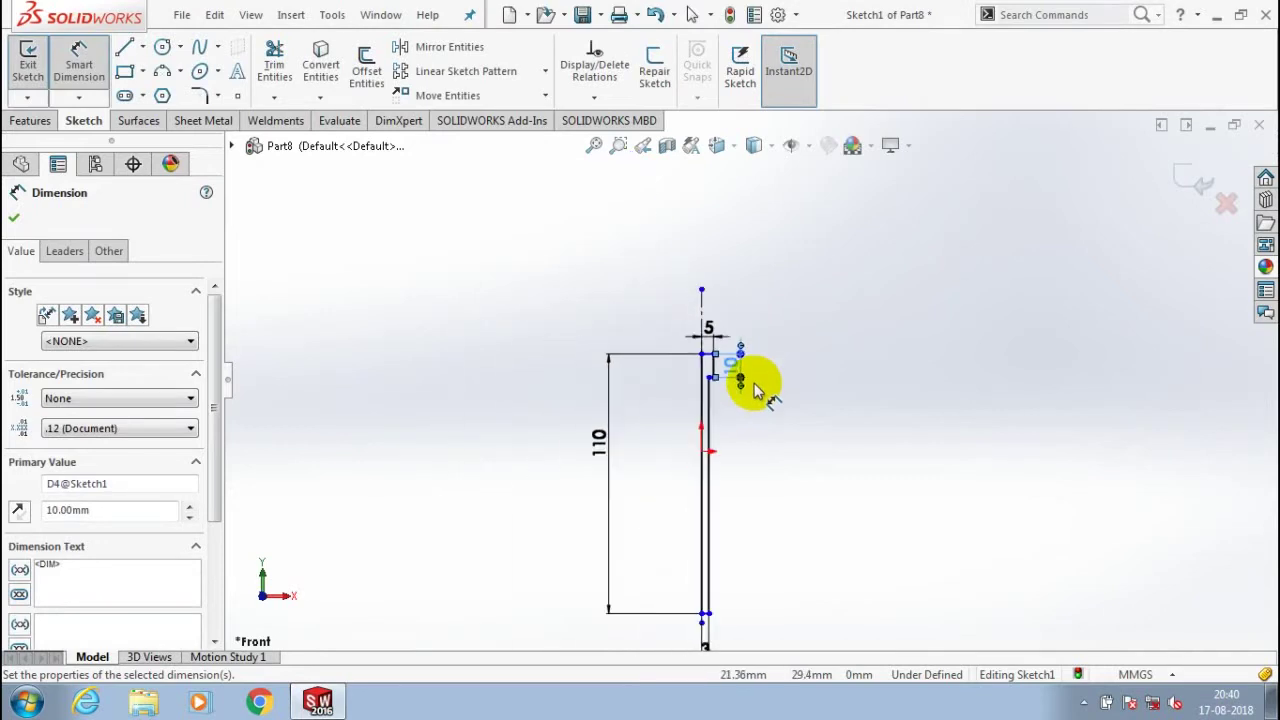
{"action": "scroll", "coordinate": [548, 452], "scroll_direction": "down", "scroll_amount": 3}
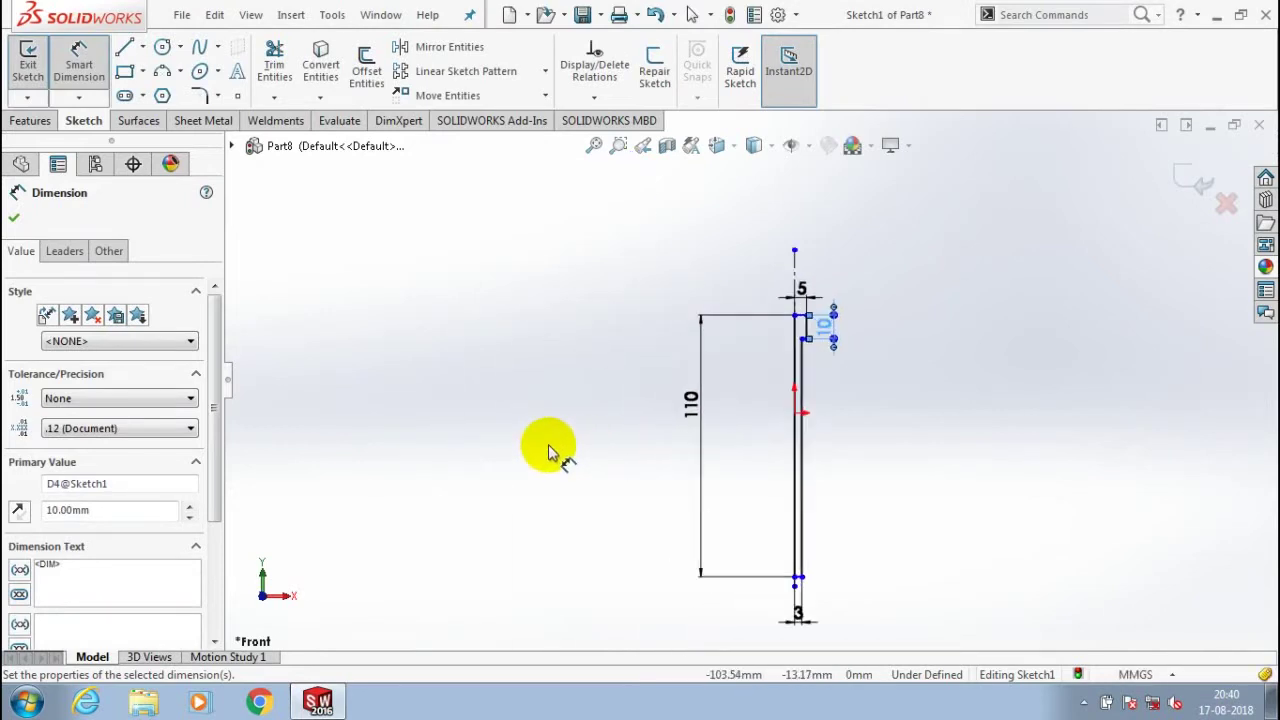
{"action": "left_click", "coordinate": [548, 452]}
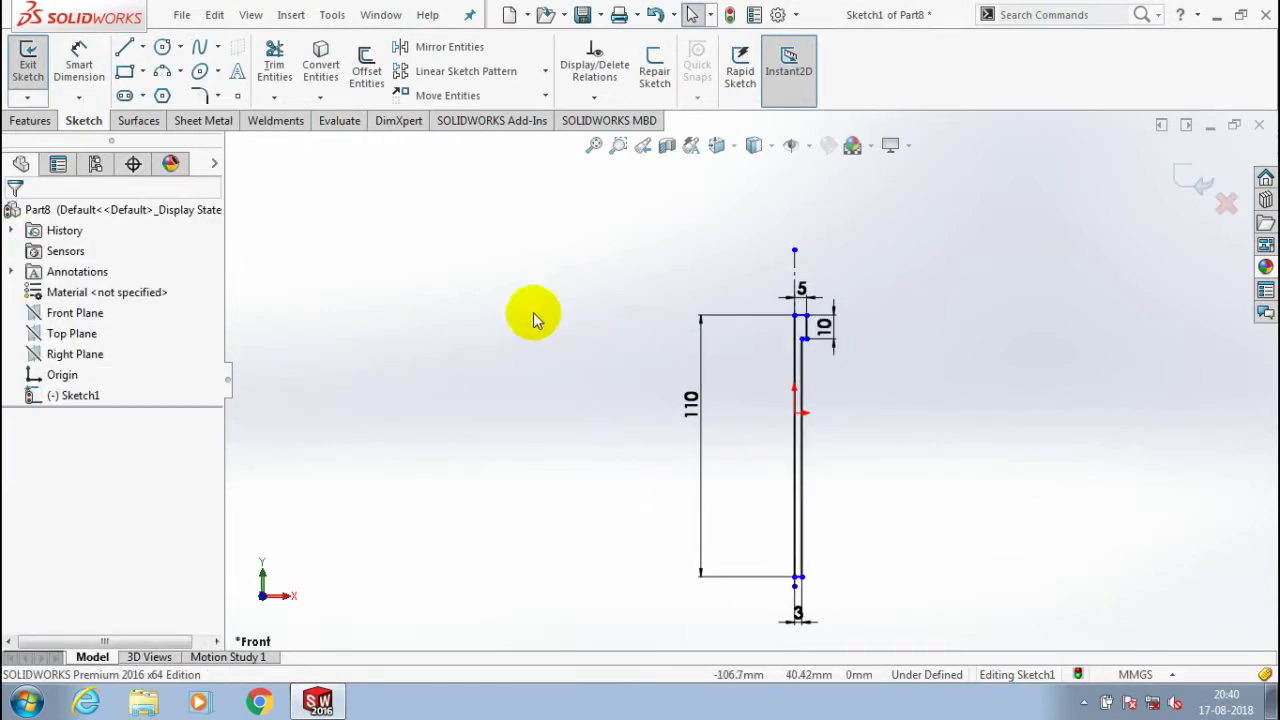
- Exit the sketch and revolve Sketch1 360° about its centerline into Revolve1
{"action": "left_click", "coordinate": [25, 60]}
{"action": "left_click", "coordinate": [27, 120]}
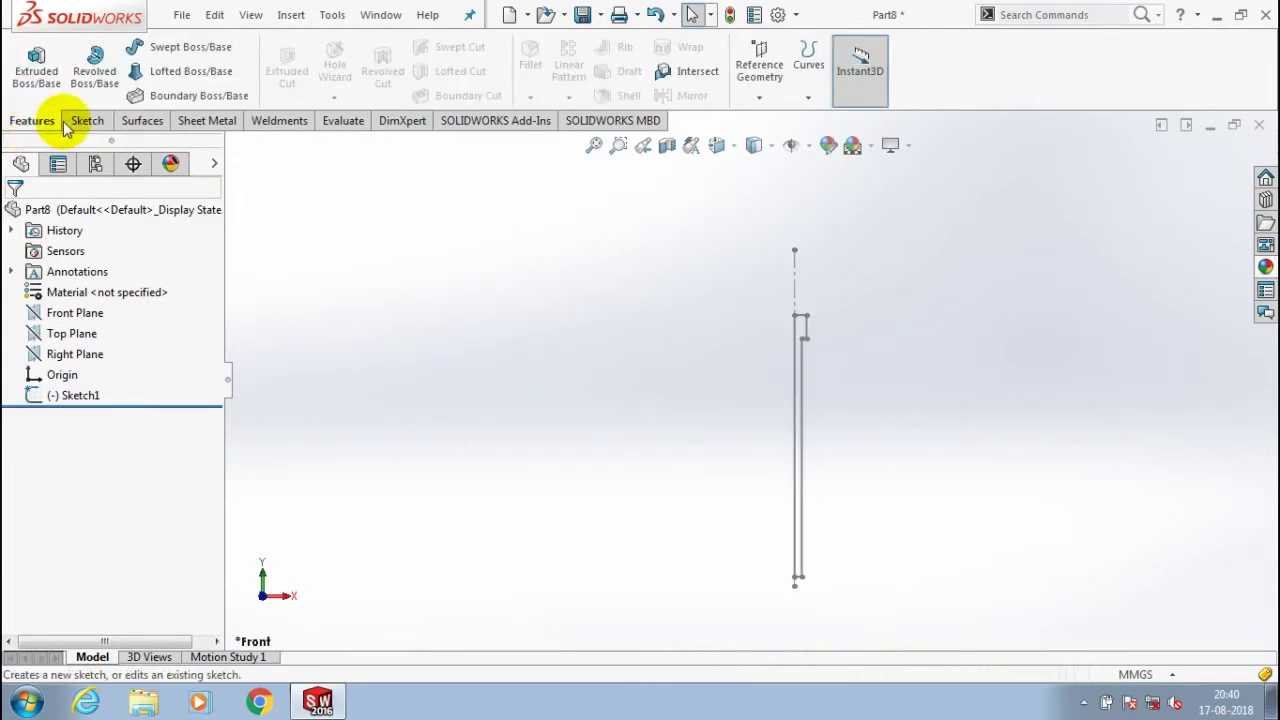
{"action": "left_click", "coordinate": [94, 70]}
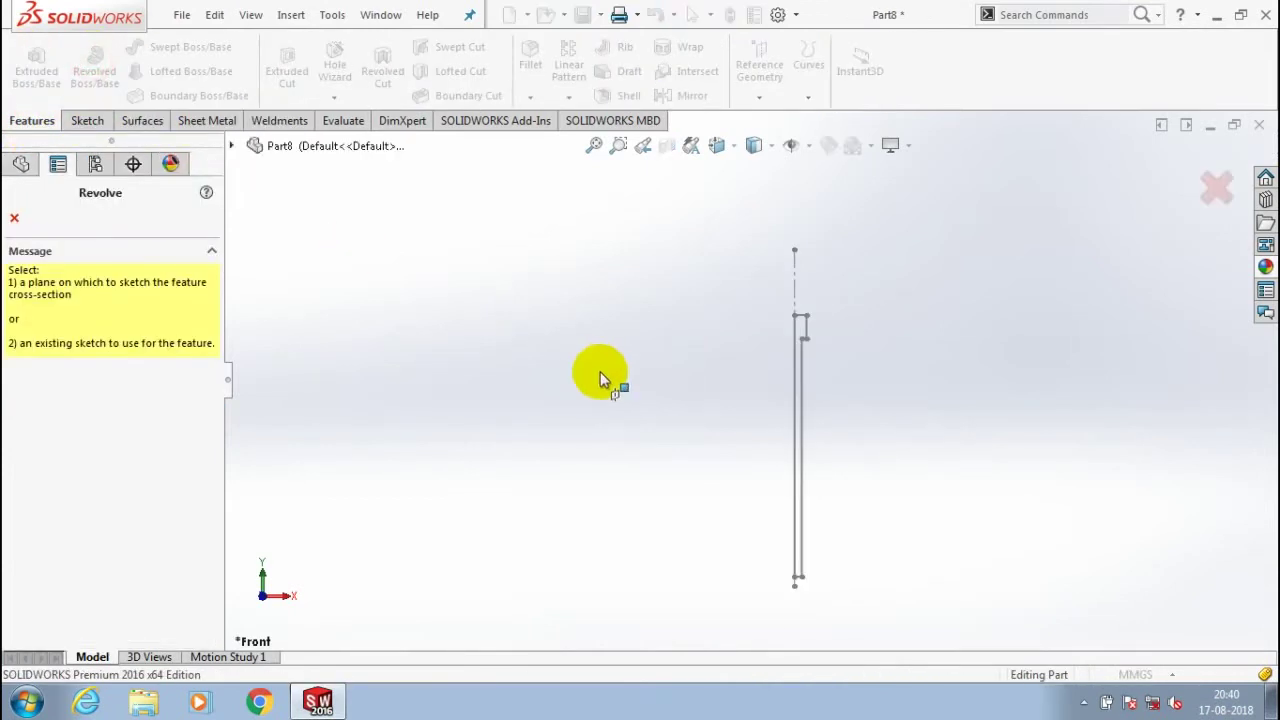
{"action": "left_click", "coordinate": [787, 401]}
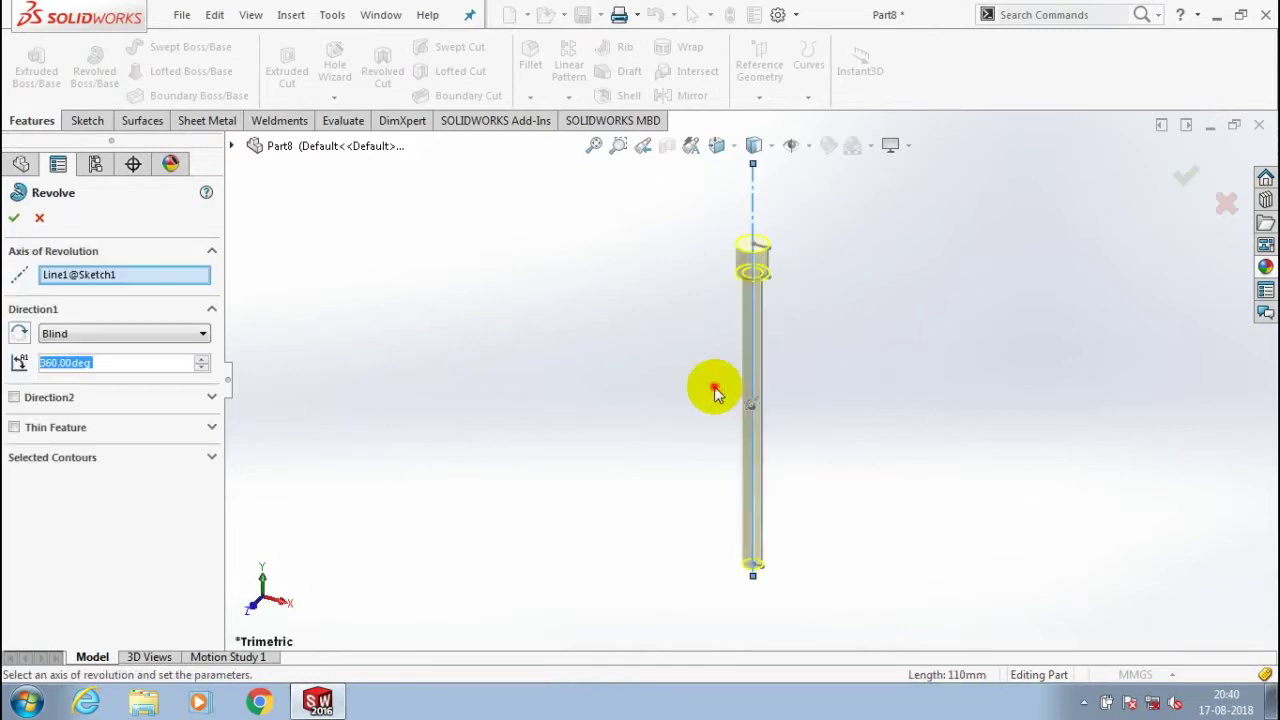
{"action": "left_click", "coordinate": [14, 220]}
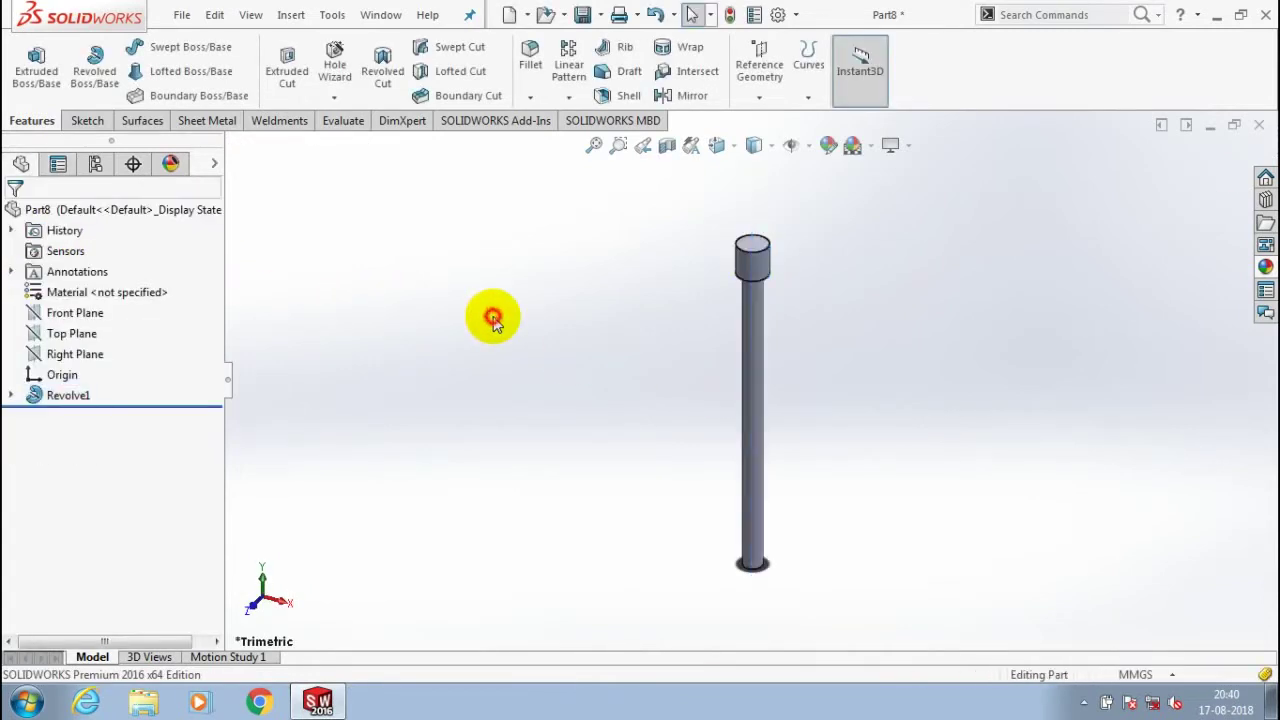
- Face the Right Plane and sketch a vertical construction line up through the shaft's base
{"action": "left_click", "coordinate": [72, 355]}
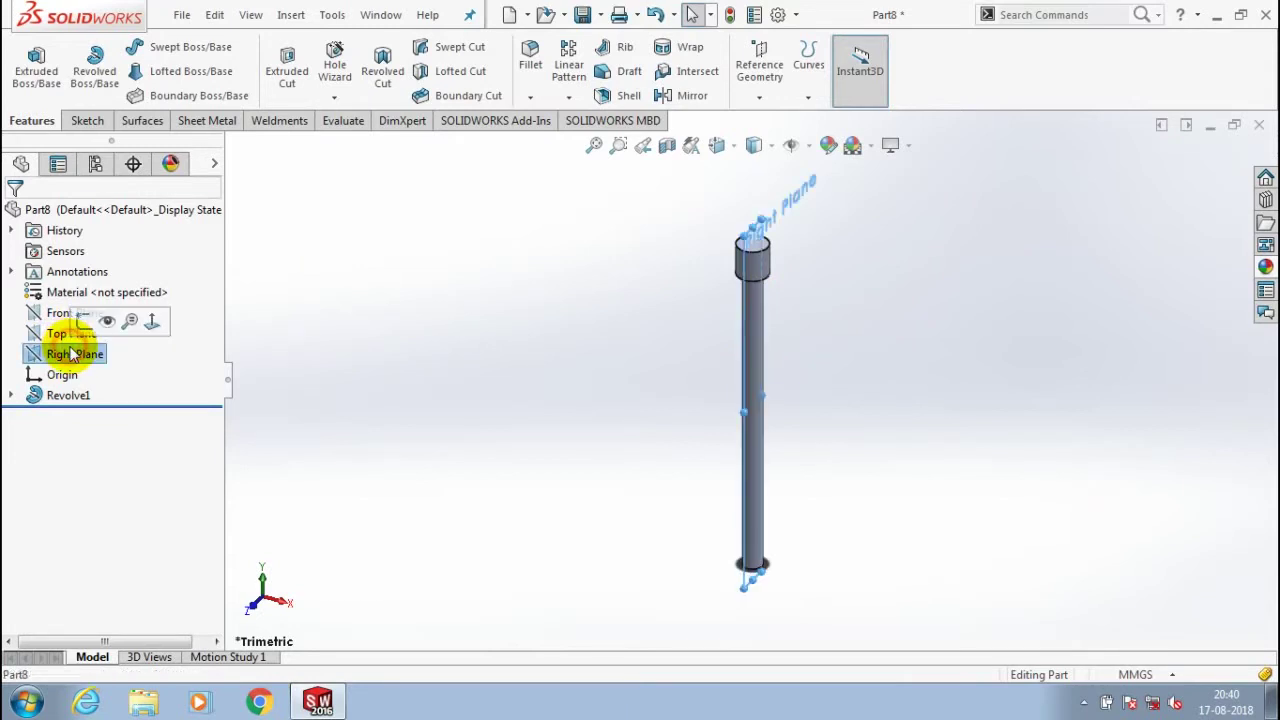
{"action": "left_click", "coordinate": [152, 320]}
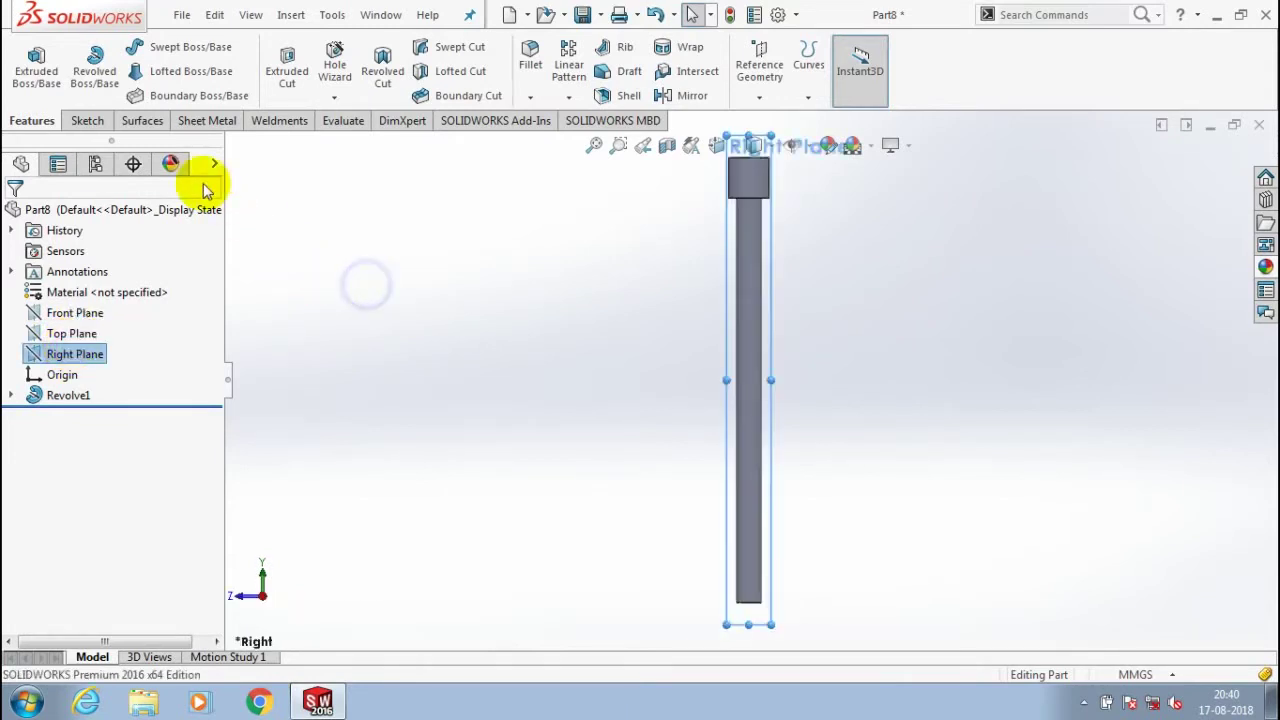
{"action": "left_click", "coordinate": [88, 120]}
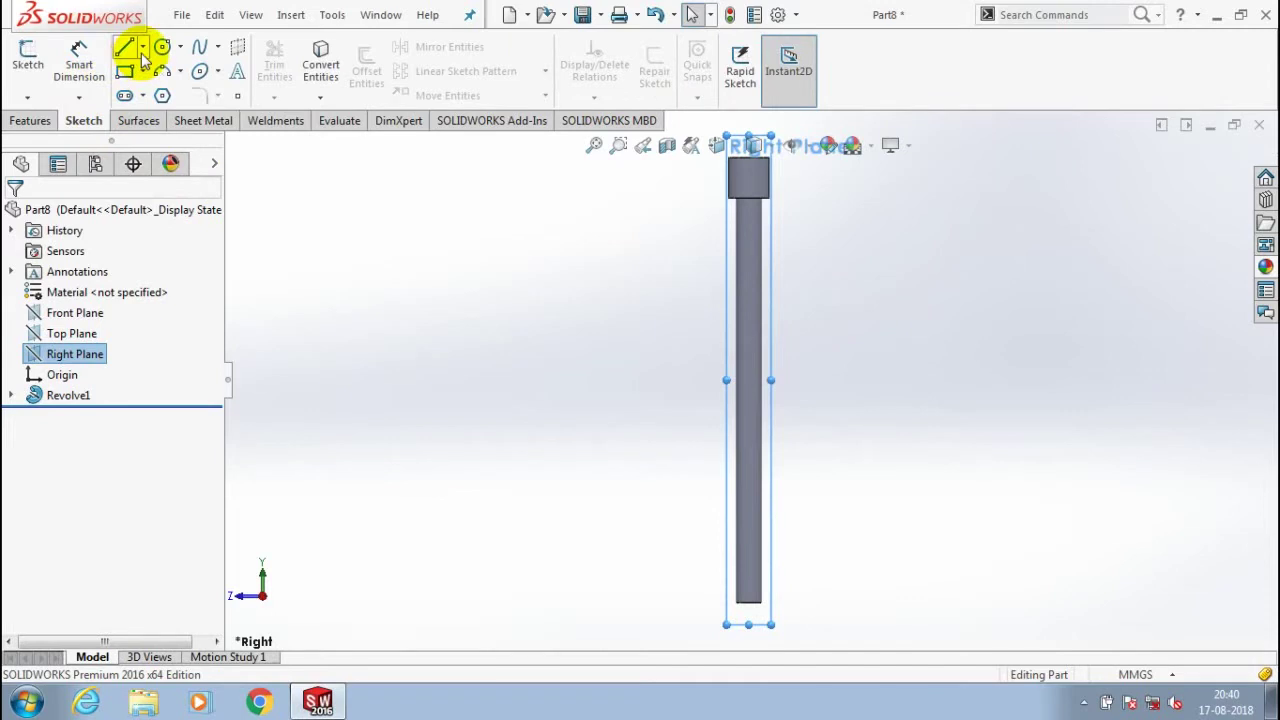
{"action": "left_click", "coordinate": [139, 54]}
{"action": "scroll", "coordinate": [737, 583], "scroll_direction": "down", "scroll_amount": 2}
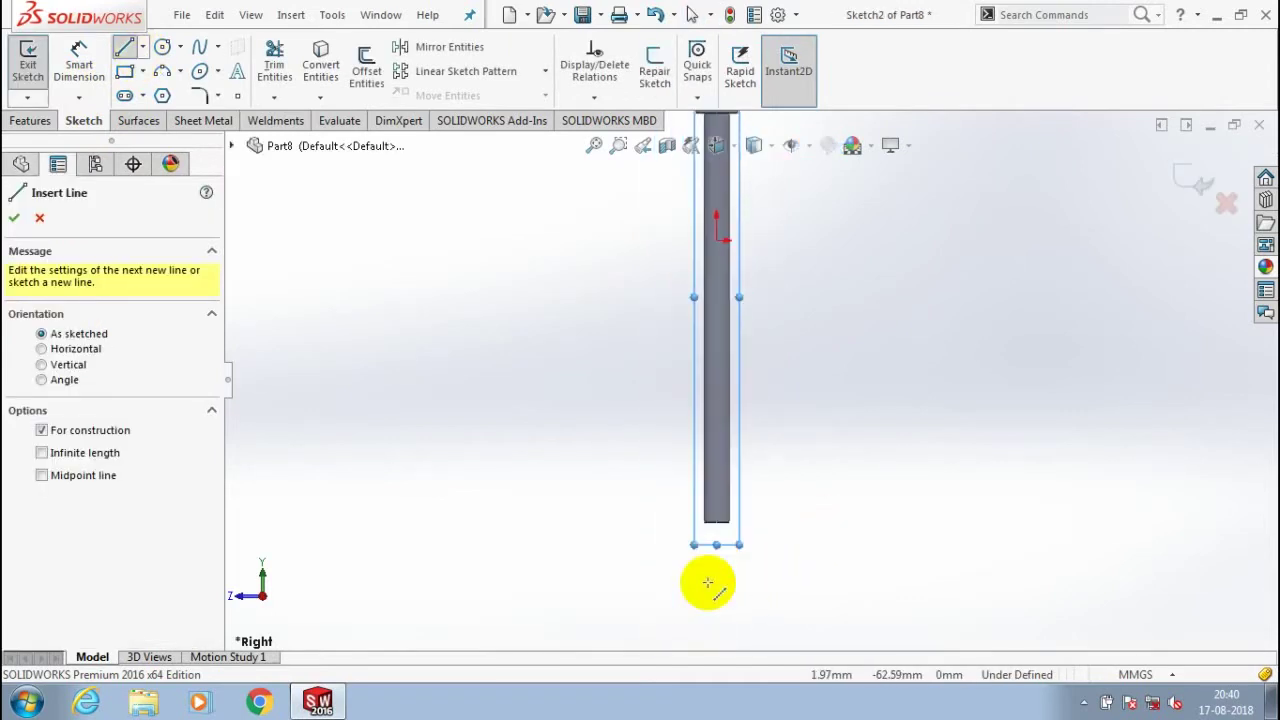
{"action": "scroll", "coordinate": [753, 358], "scroll_direction": "down", "scroll_amount": 2}
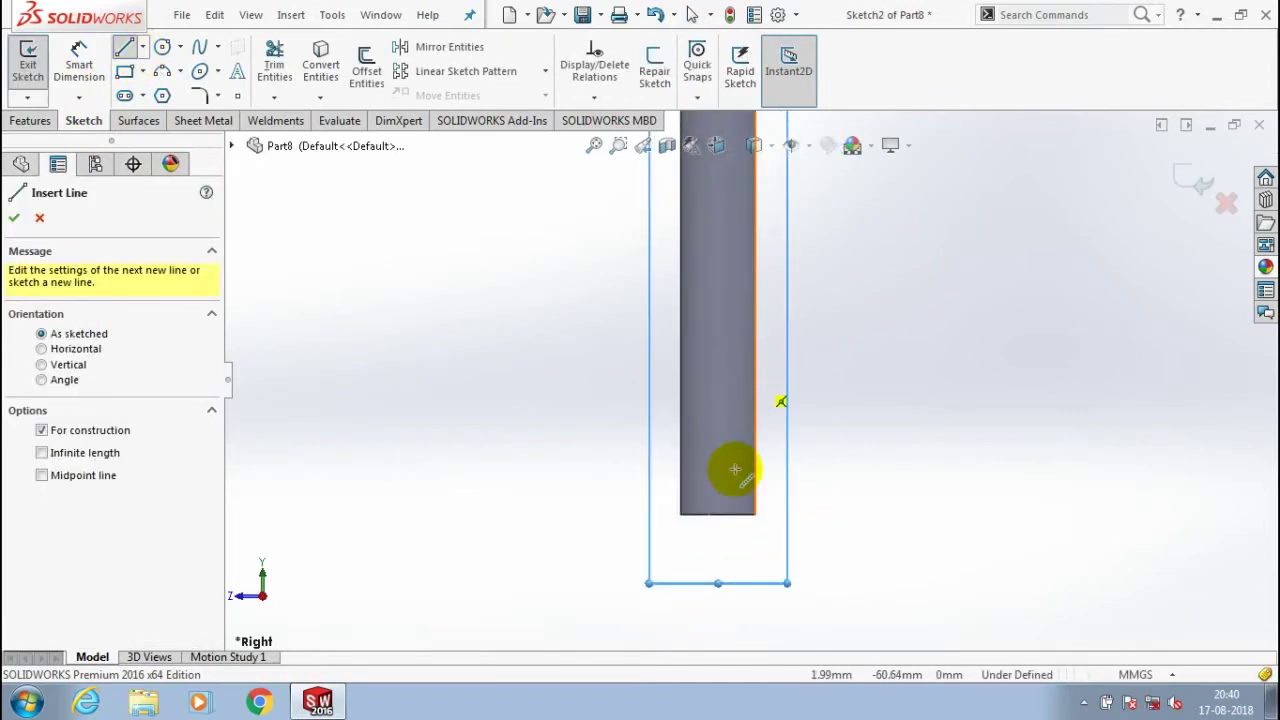
{"action": "left_click", "coordinate": [718, 557]}
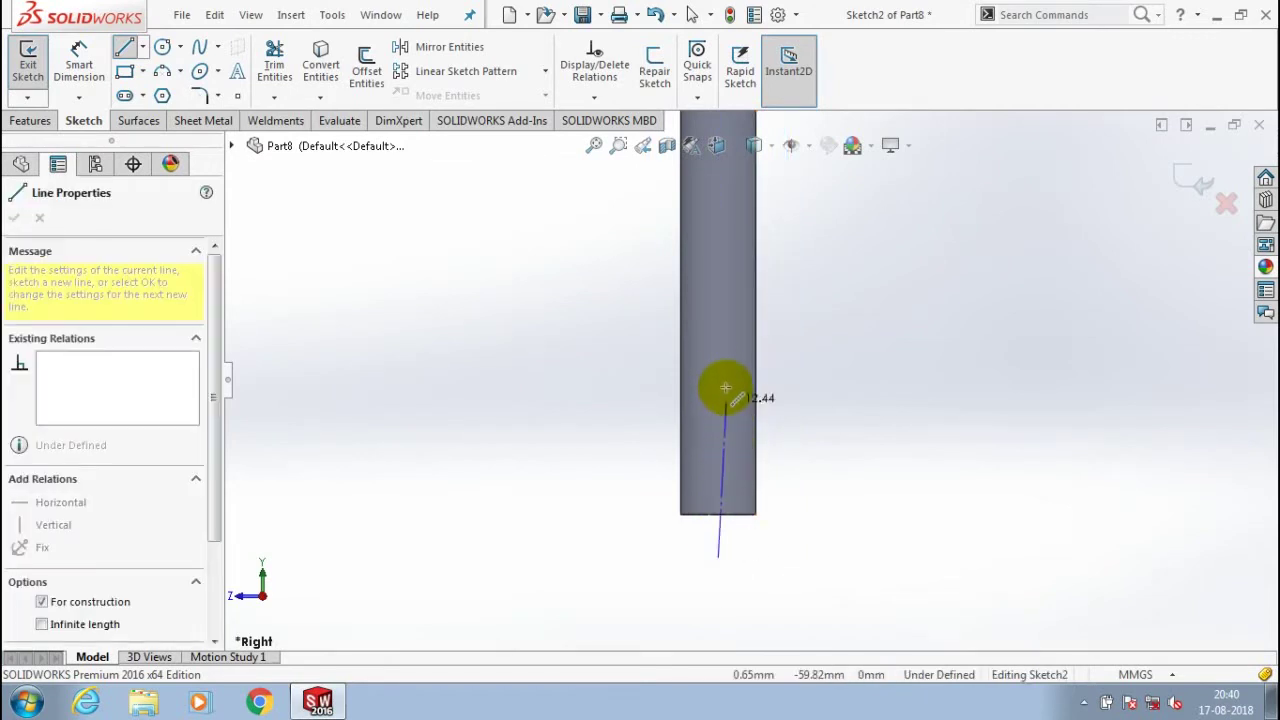
{"action": "left_click", "coordinate": [718, 347]}
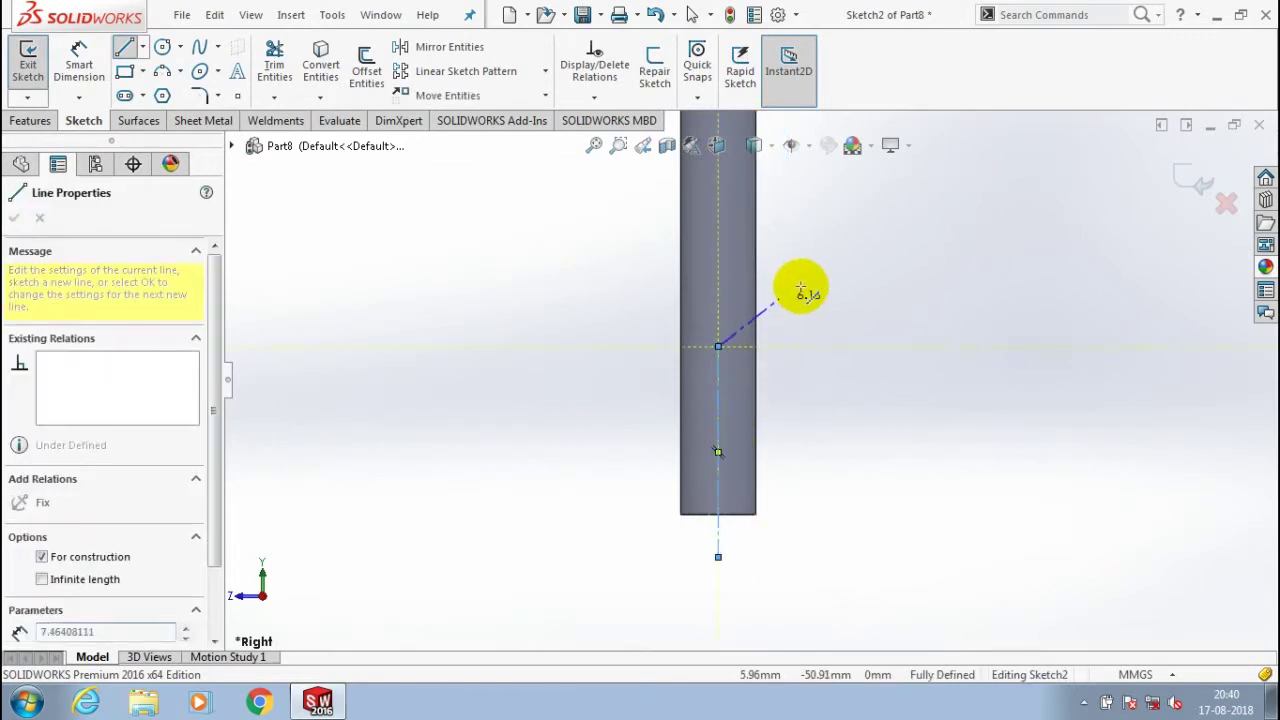
{"action": "left_click", "coordinate": [122, 47]}
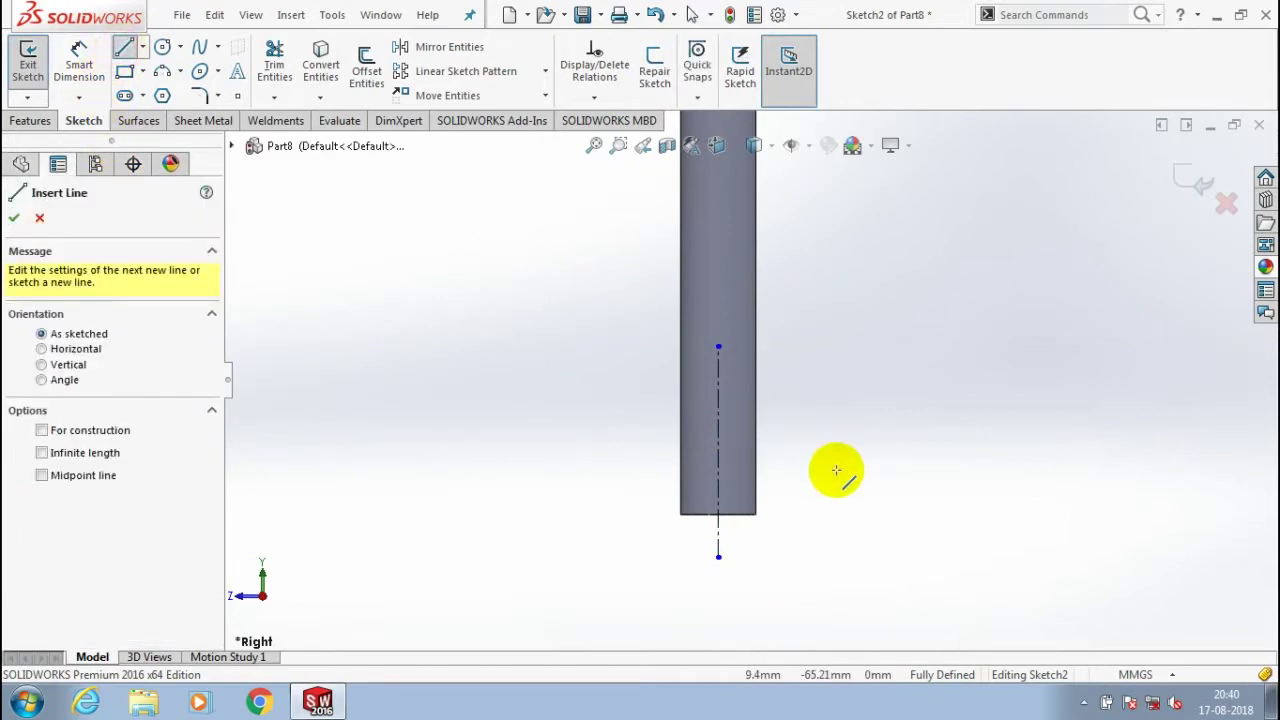
- Draw a horizontal line from the centerline out past the shaft's side at the base
{"action": "scroll", "coordinate": [836, 470], "scroll_direction": "down", "scroll_amount": 5}
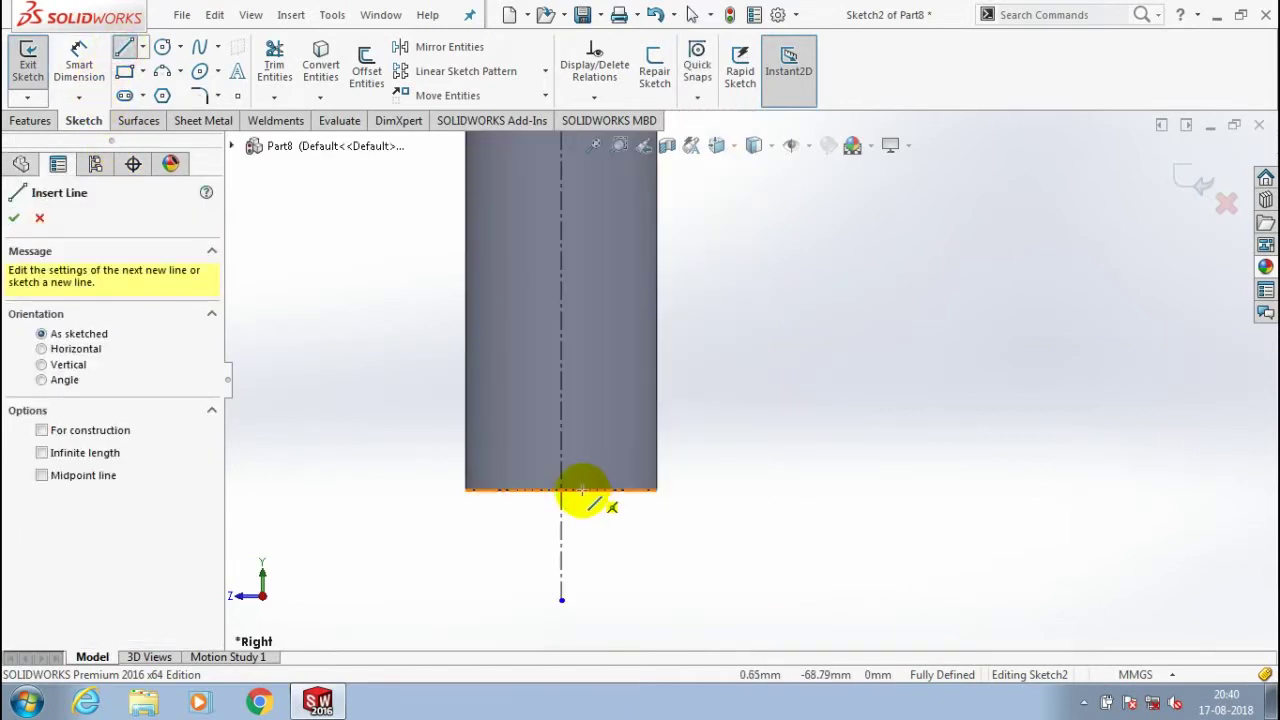
{"action": "left_click", "coordinate": [582, 490]}
{"action": "left_click", "coordinate": [720, 490]}
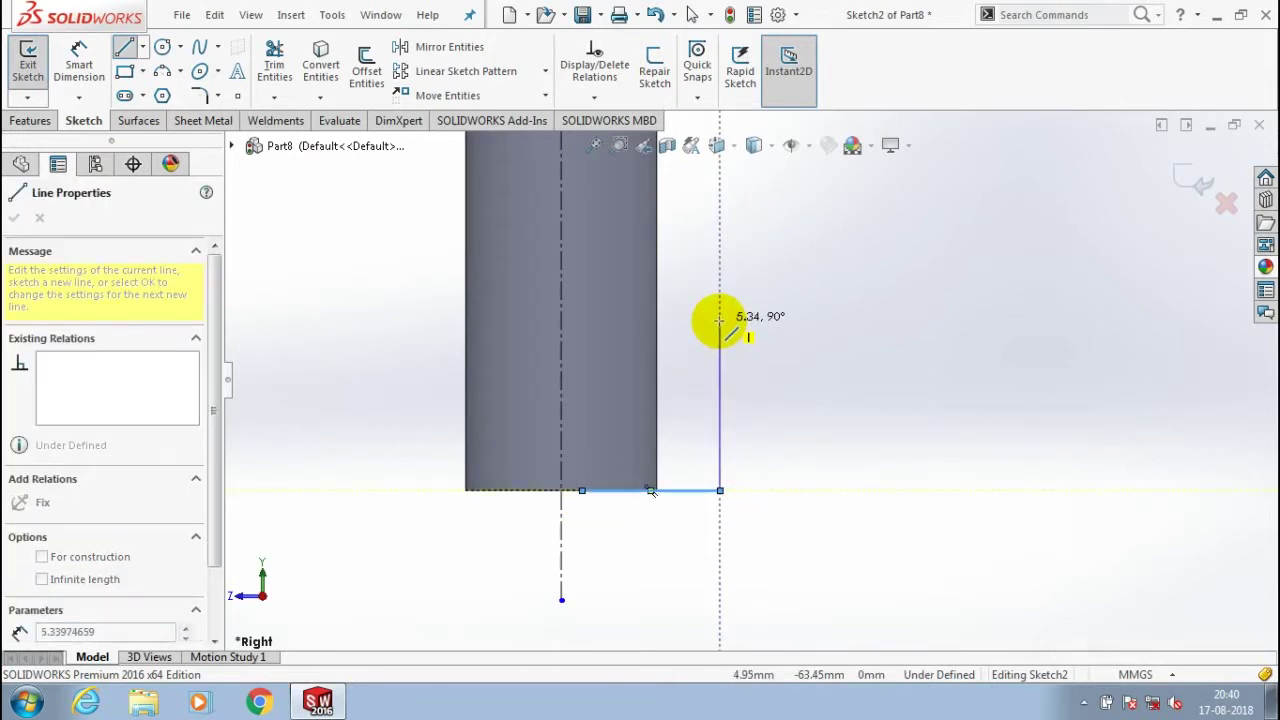
{"action": "scroll", "coordinate": [720, 320], "scroll_direction": "up", "scroll_amount": 4}
{"action": "scroll", "coordinate": [706, 357], "scroll_direction": "up", "scroll_amount": 4}
{"action": "scroll", "coordinate": [717, 349], "scroll_direction": "up", "scroll_amount": 2}
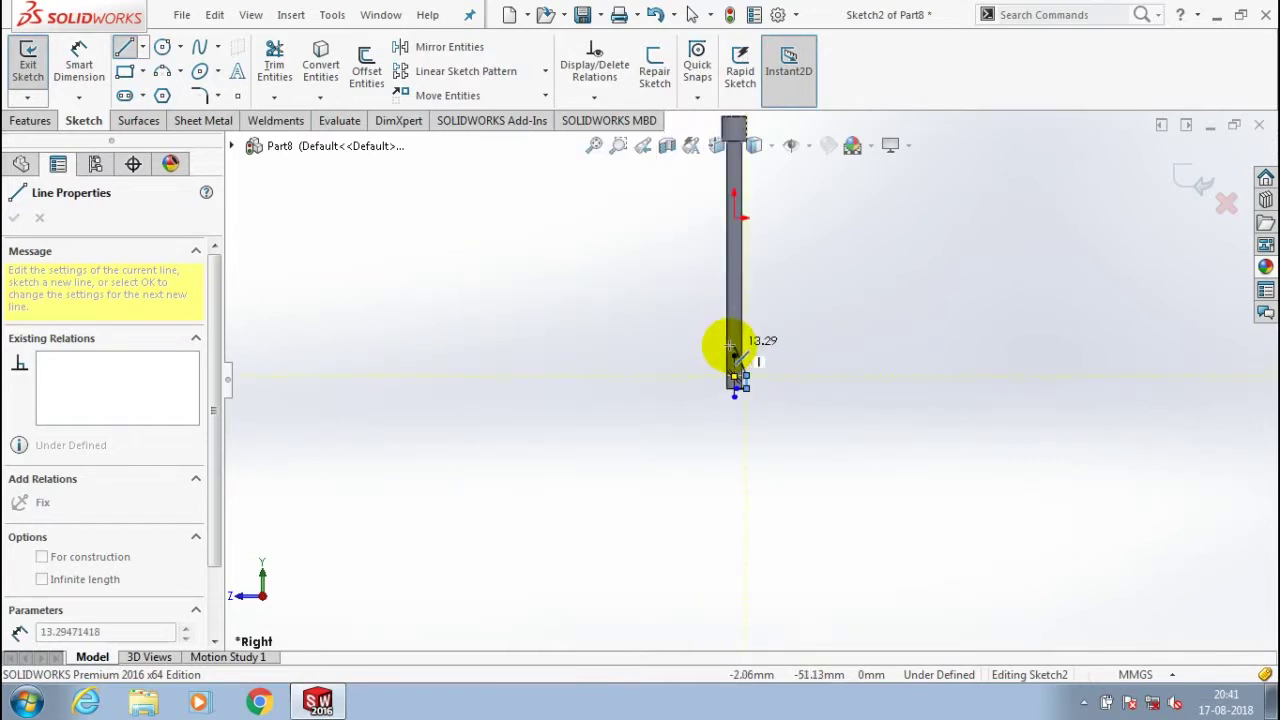
{"action": "scroll", "coordinate": [726, 343], "scroll_direction": "up", "scroll_amount": 1}
{"action": "scroll", "coordinate": [740, 330], "scroll_direction": "down", "scroll_amount": 2}
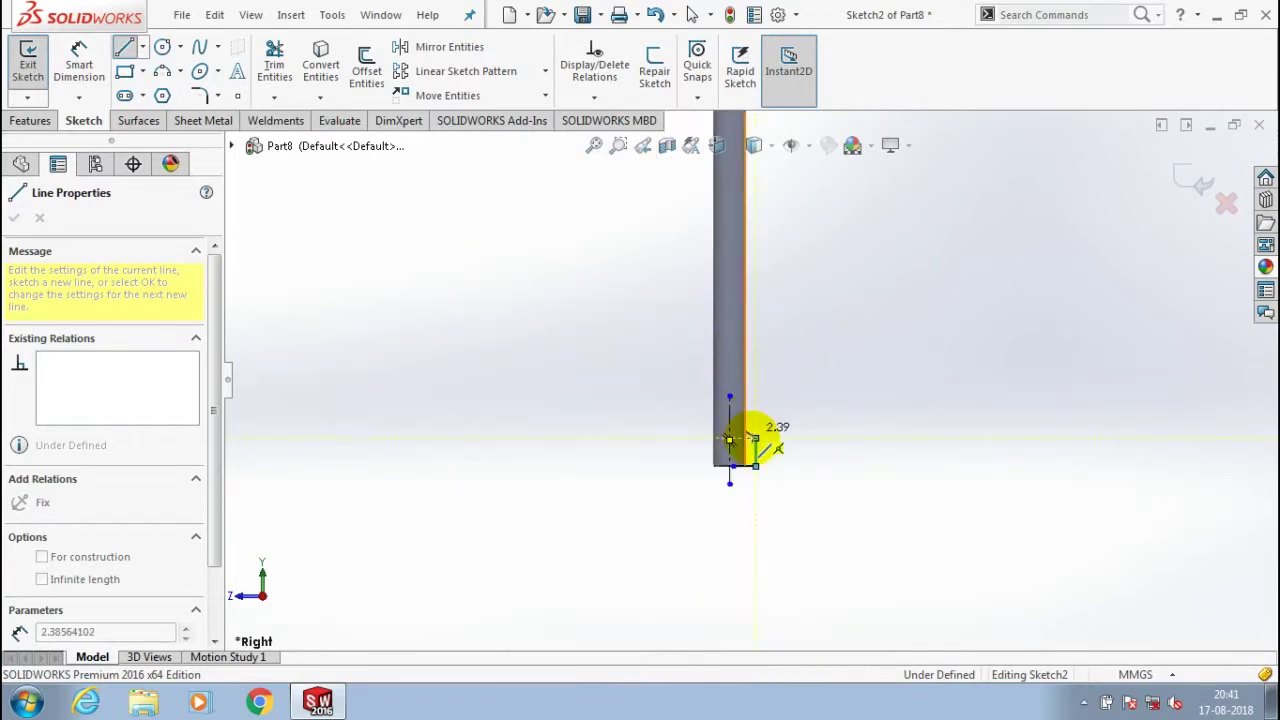
{"action": "scroll", "coordinate": [730, 440], "scroll_direction": "down", "scroll_amount": 2}
{"action": "key", "text": "Escape"}
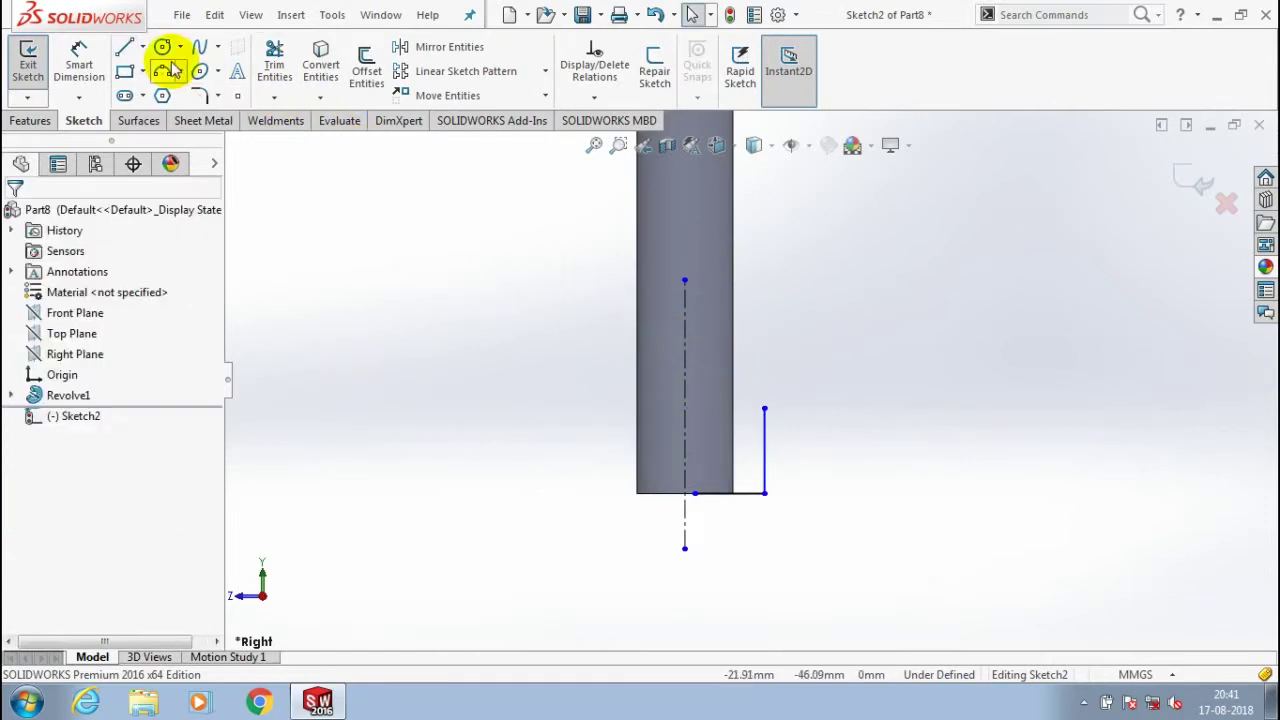
- Close the wedge profile with a short top edge and a diagonal, then exit the sketch
{"action": "key", "text": "l"}
{"action": "left_click", "coordinate": [764, 408]}
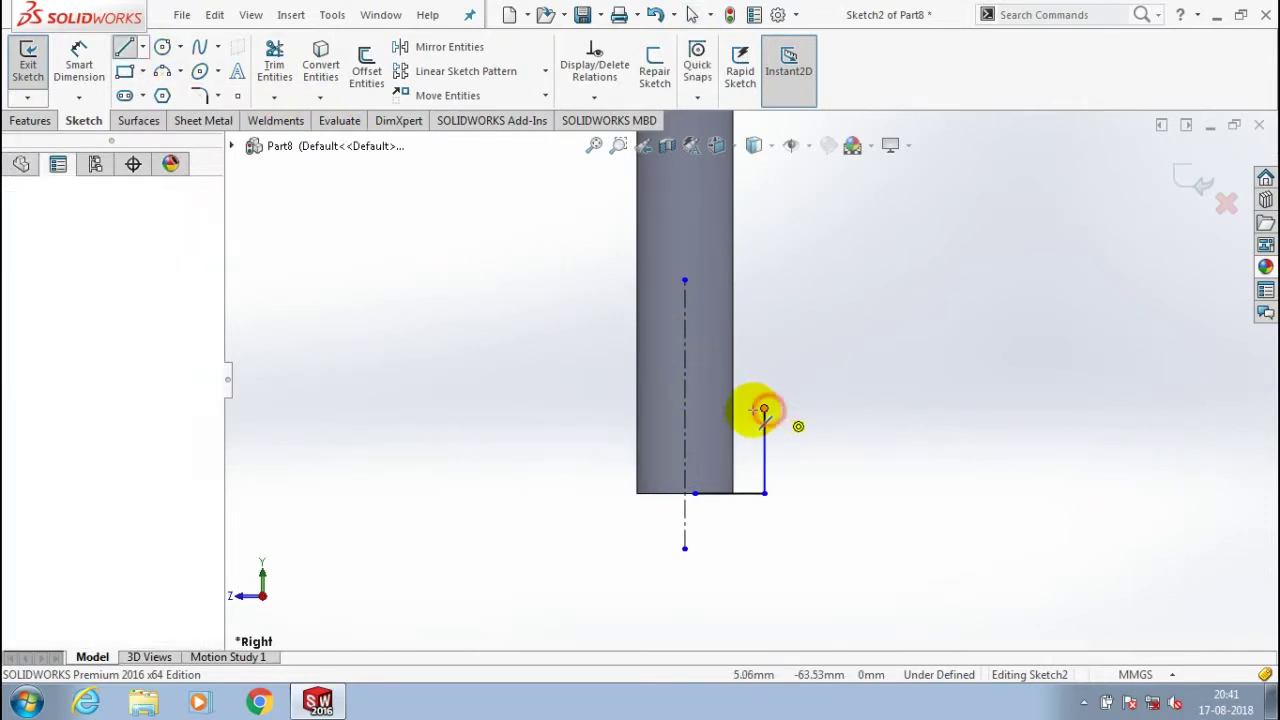
{"action": "left_click", "coordinate": [732, 408]}
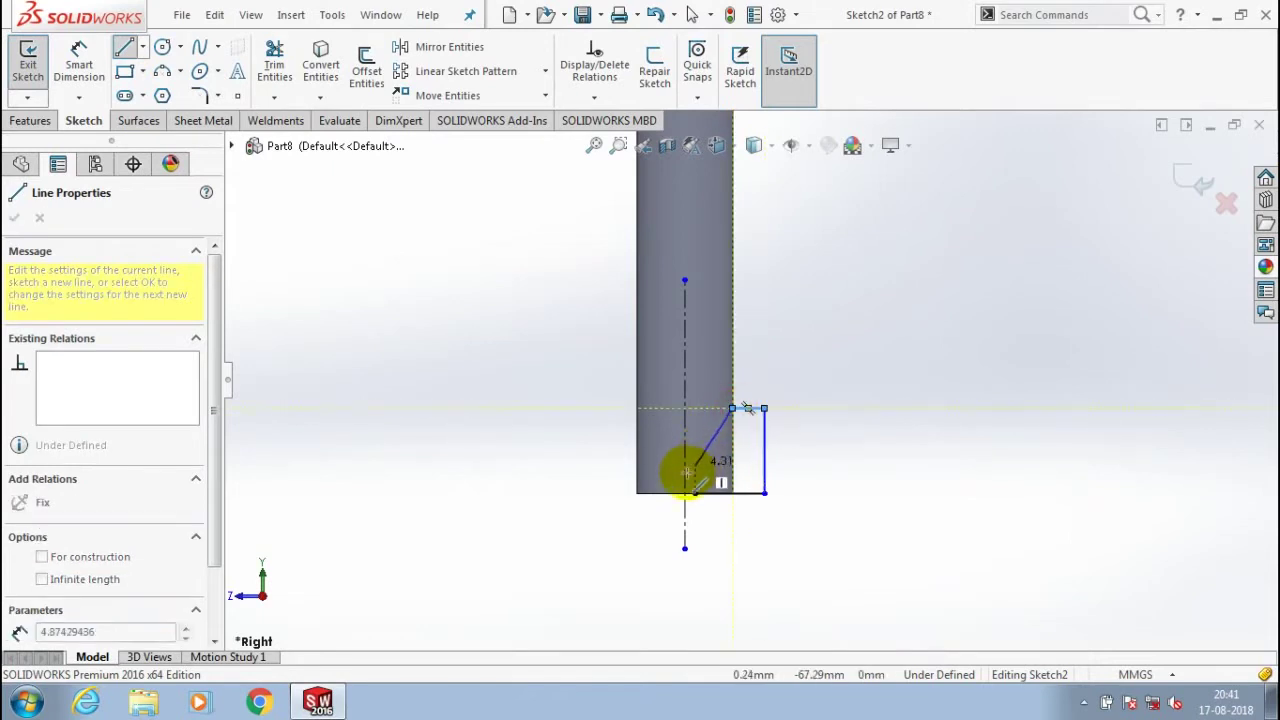
{"action": "double_click", "coordinate": [695, 492]}
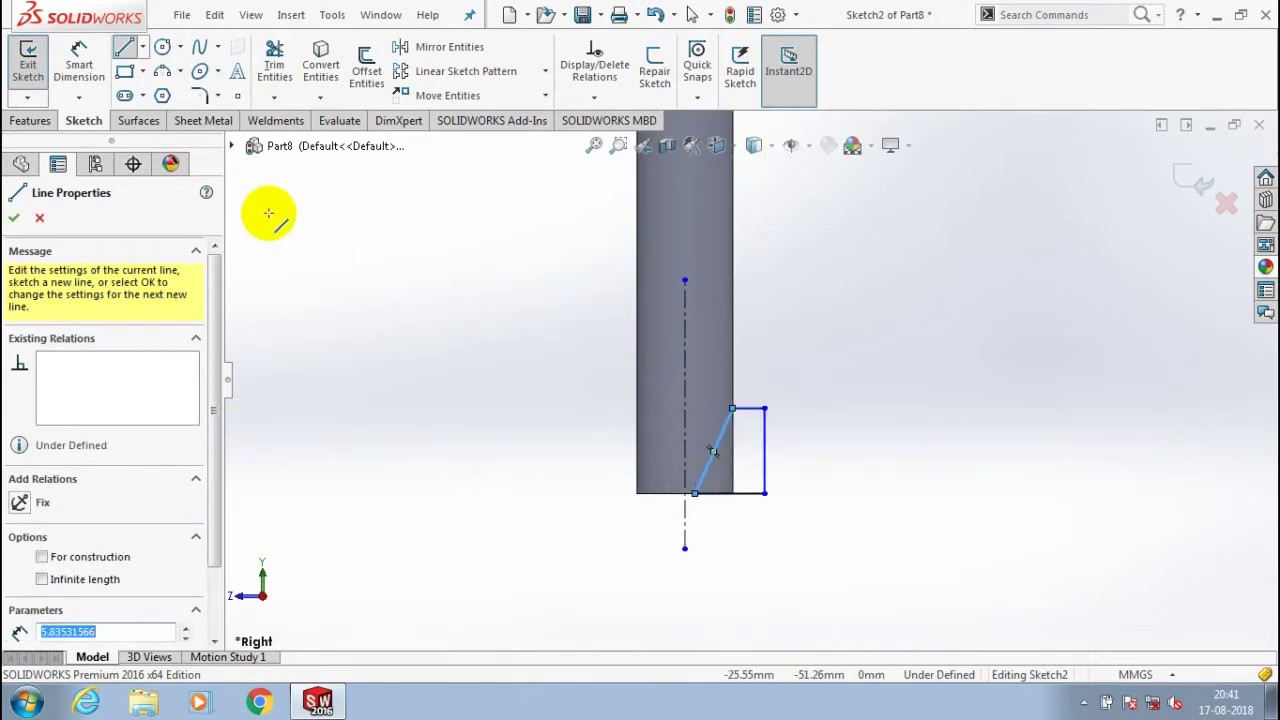
{"action": "left_click", "coordinate": [28, 57]}
{"action": "left_click", "coordinate": [30, 120]}
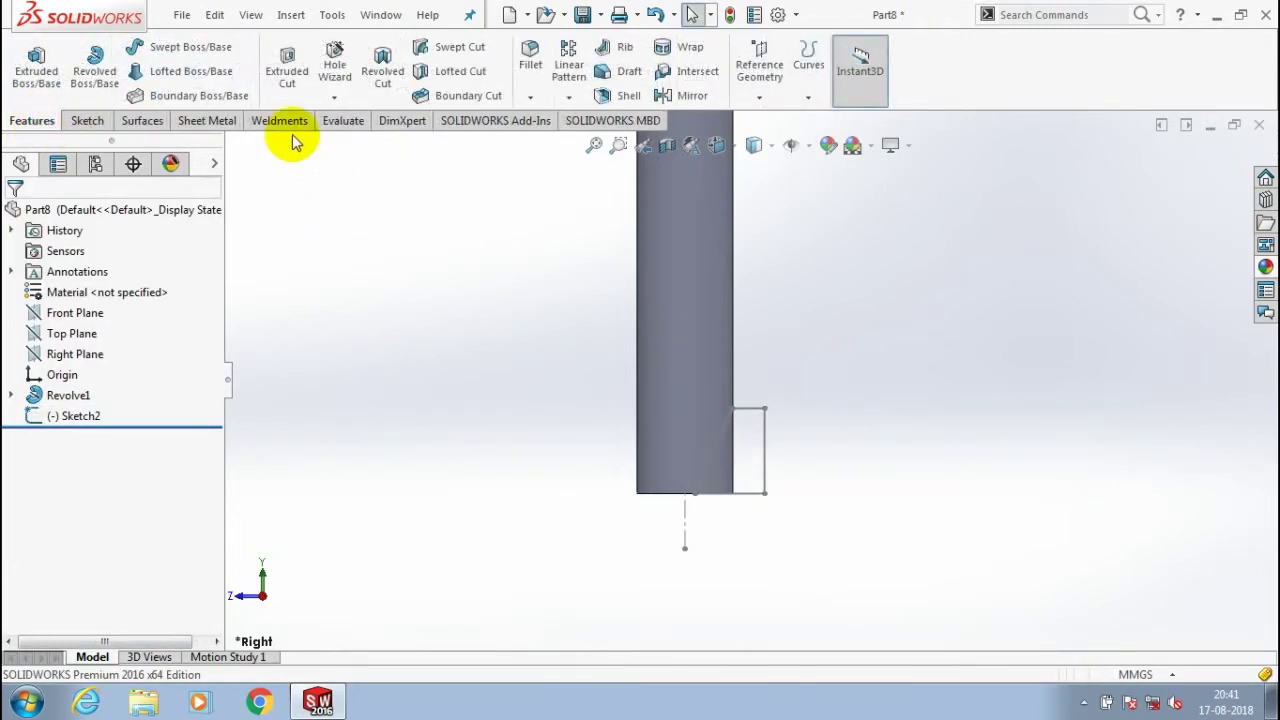
- Cut-extrude Sketch2 Mid Plane 10 mm to notch the pin's base
{"action": "left_click", "coordinate": [287, 65]}
{"action": "left_click", "coordinate": [755, 440]}
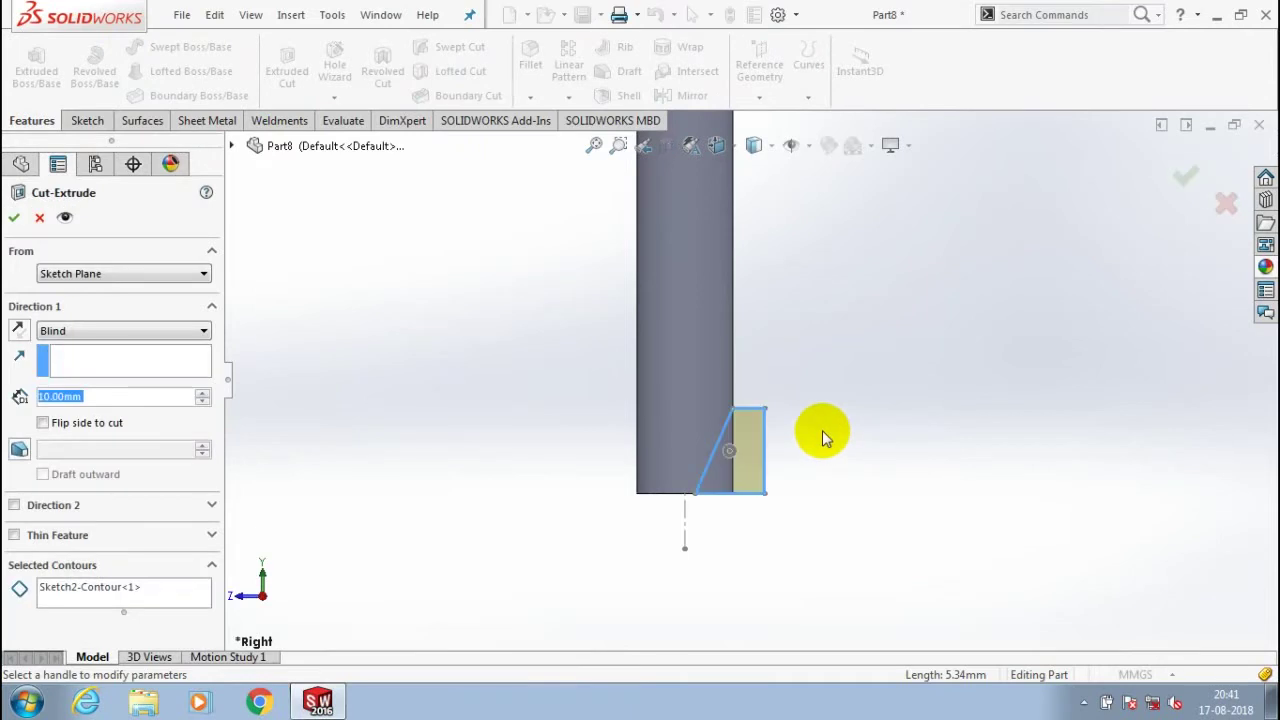
{"action": "mouse_move", "coordinate": [822, 431]}
{"action": "middle_mouse_down"}
{"action": "mouse_move", "coordinate": [737, 514]}
{"action": "mouse_move", "coordinate": [356, 450]}
{"action": "middle_mouse_up"}
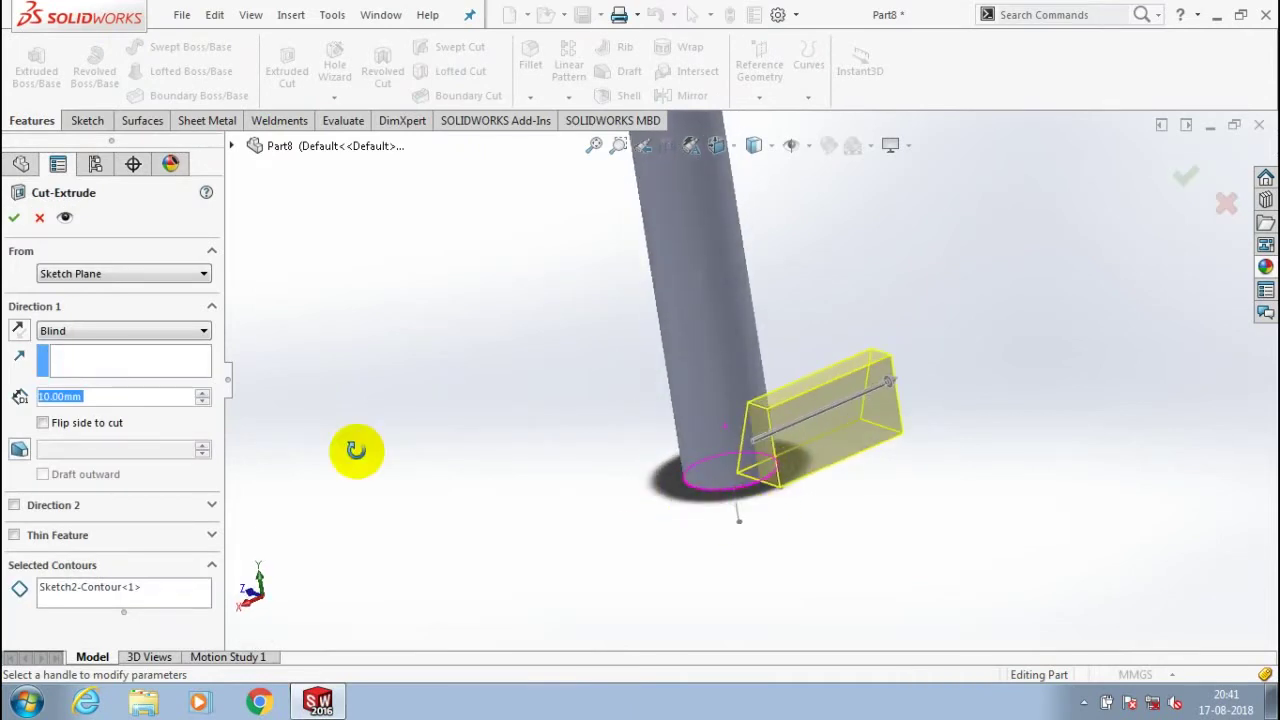
{"action": "left_click", "coordinate": [171, 331]}
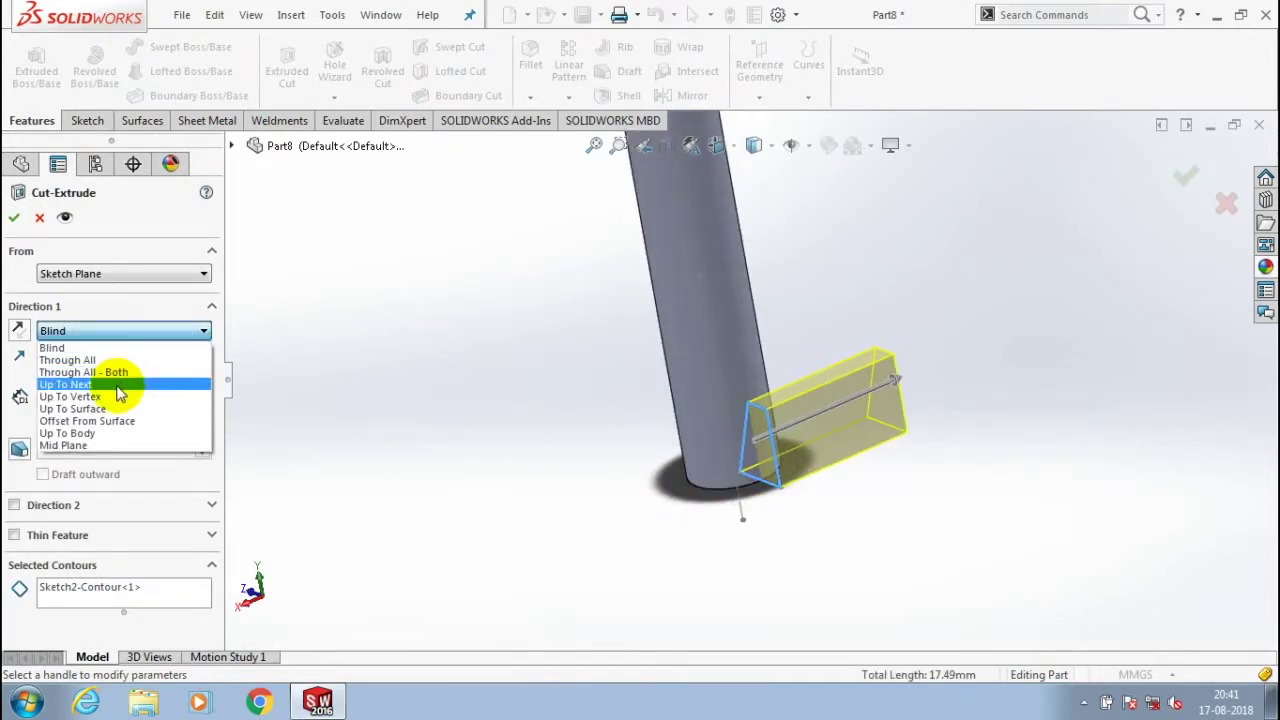
{"action": "left_click", "coordinate": [100, 445]}
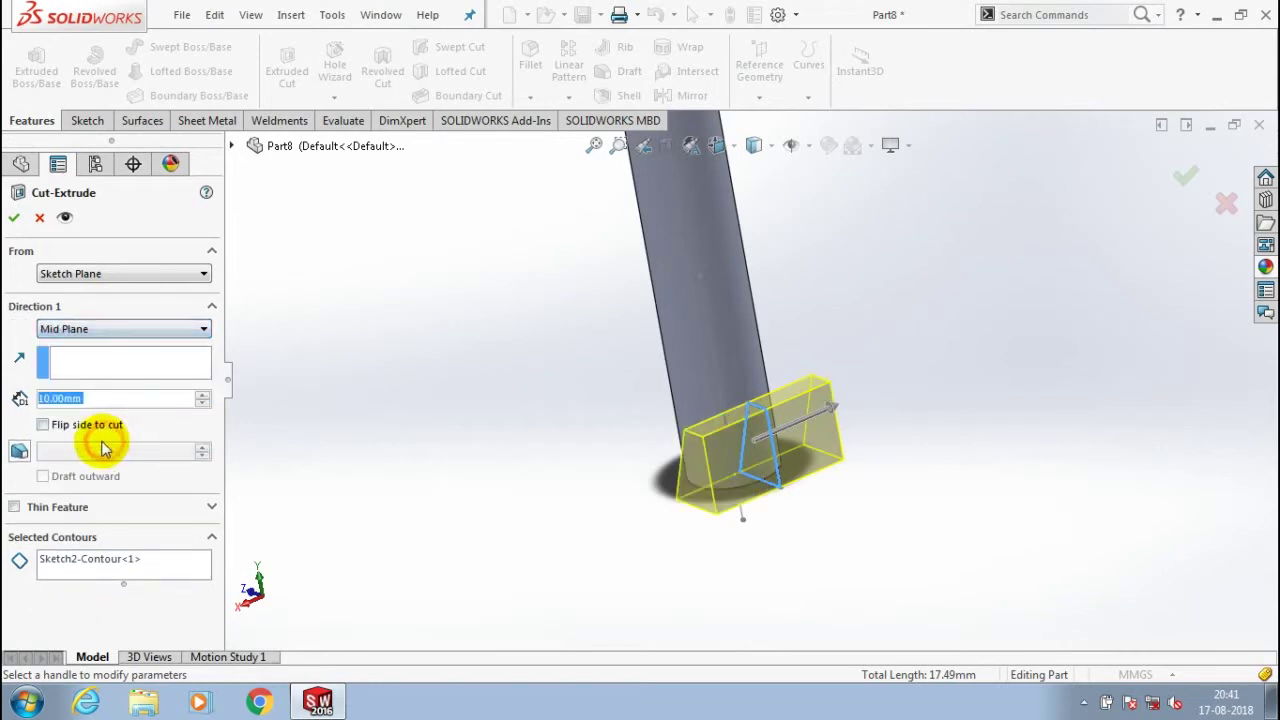
{"action": "left_click", "coordinate": [14, 217]}
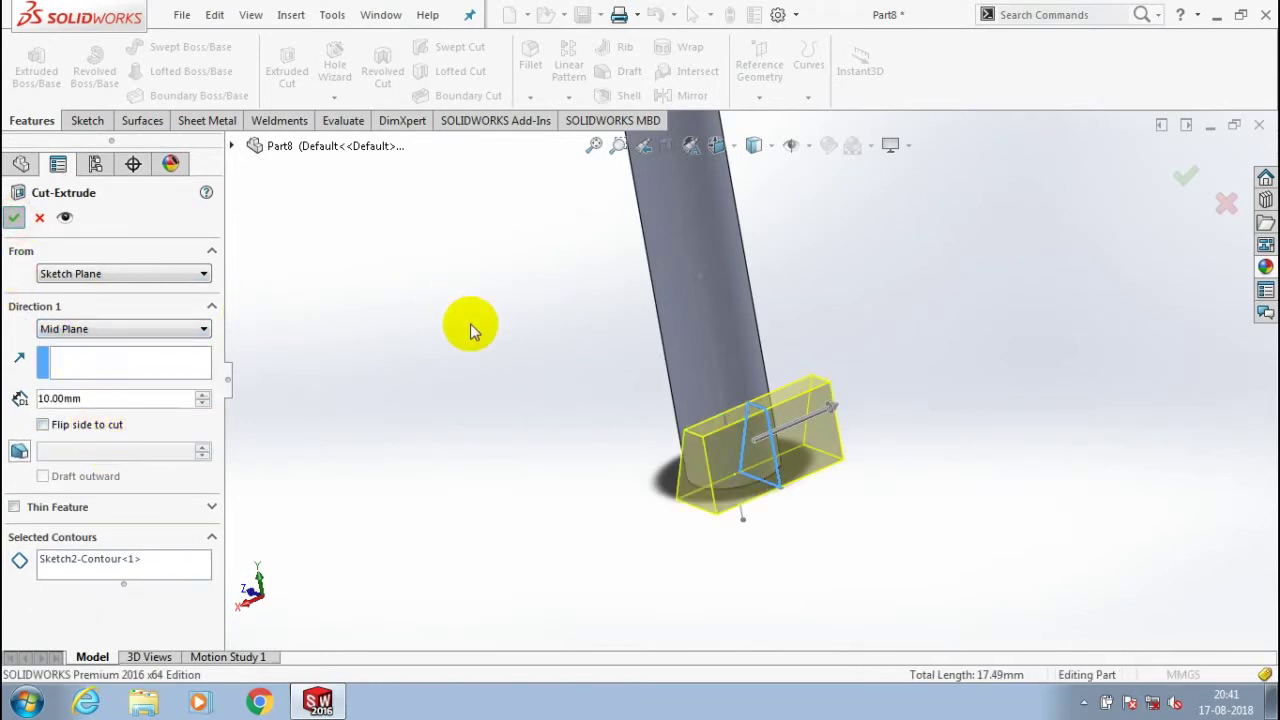
{"action": "left_click", "coordinate": [497, 370]}
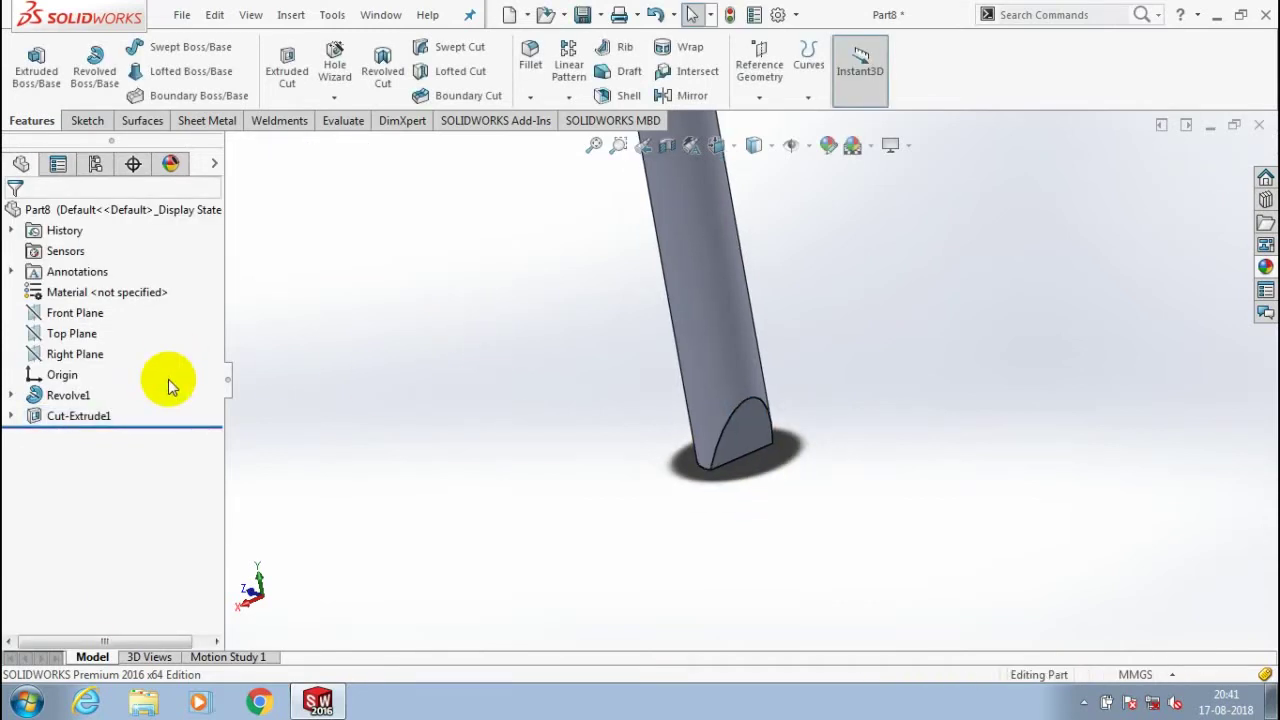
- Mirror Cut-Extrude1 across the Front Plane to make Mirror1
{"action": "left_click", "coordinate": [78, 415]}
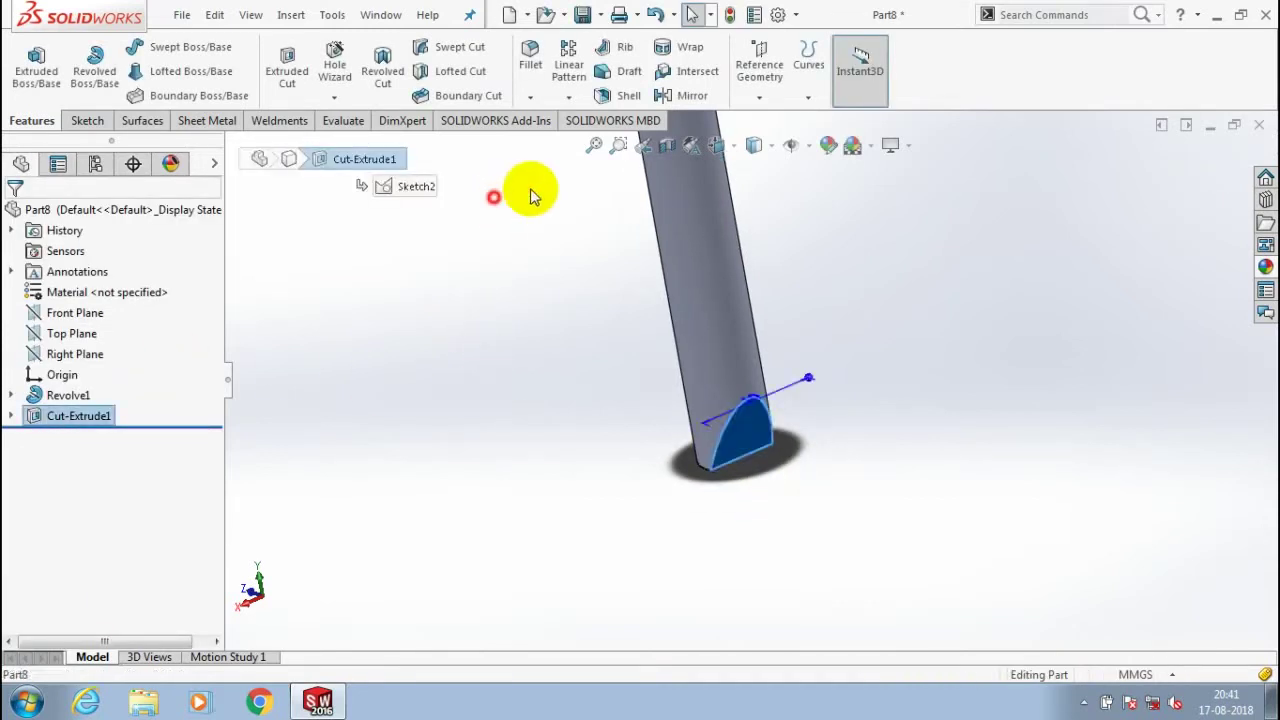
{"action": "left_click", "coordinate": [679, 96]}
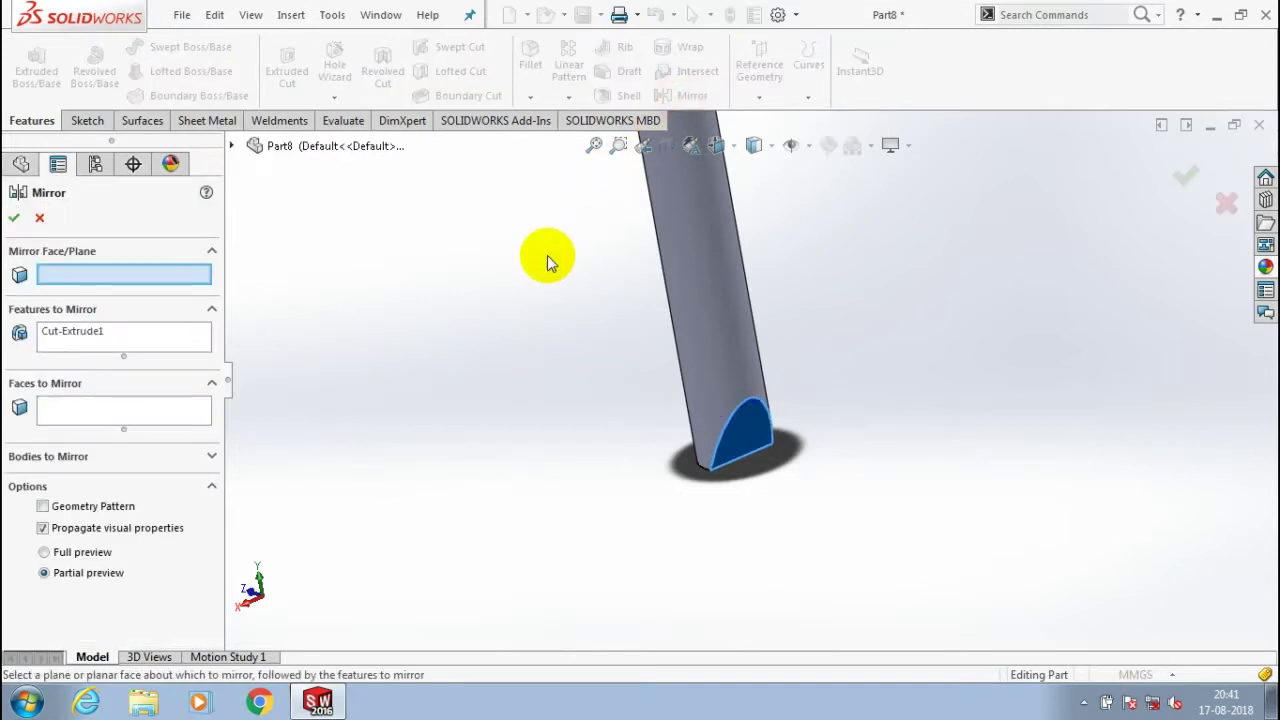
{"action": "left_click", "coordinate": [231, 145]}
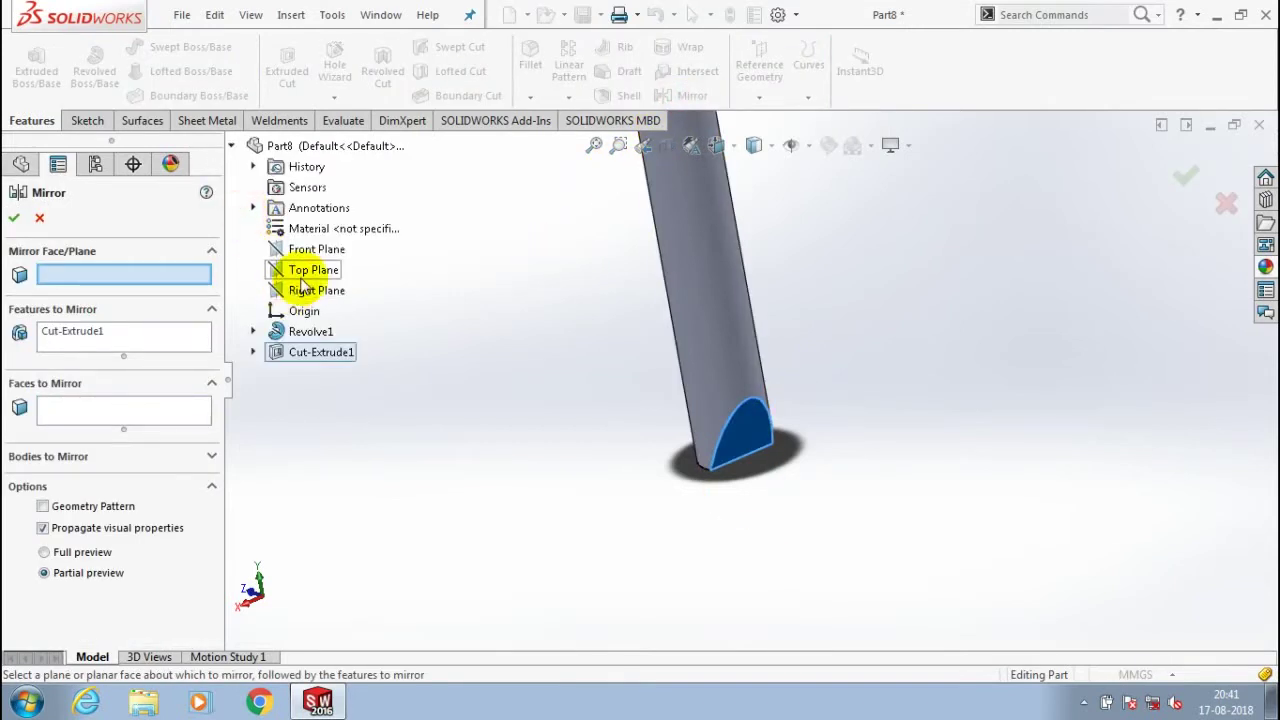
{"action": "left_click", "coordinate": [300, 250]}
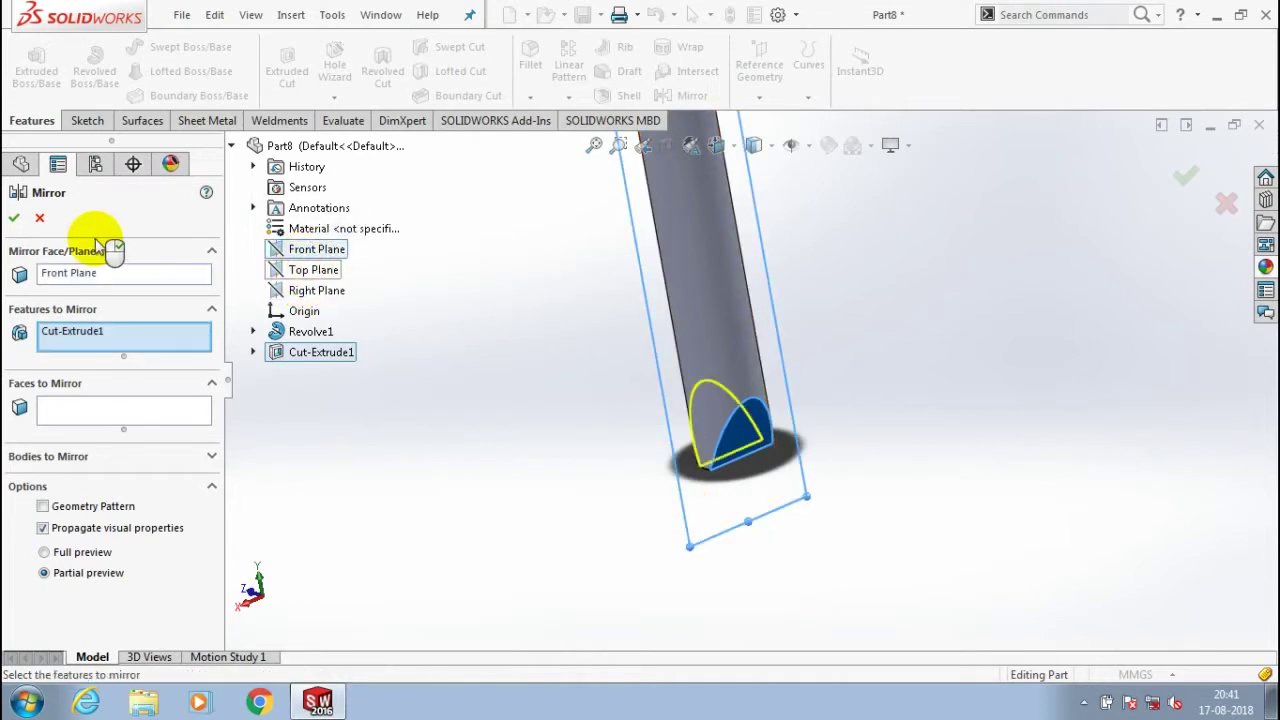
{"action": "left_click", "coordinate": [12, 218]}
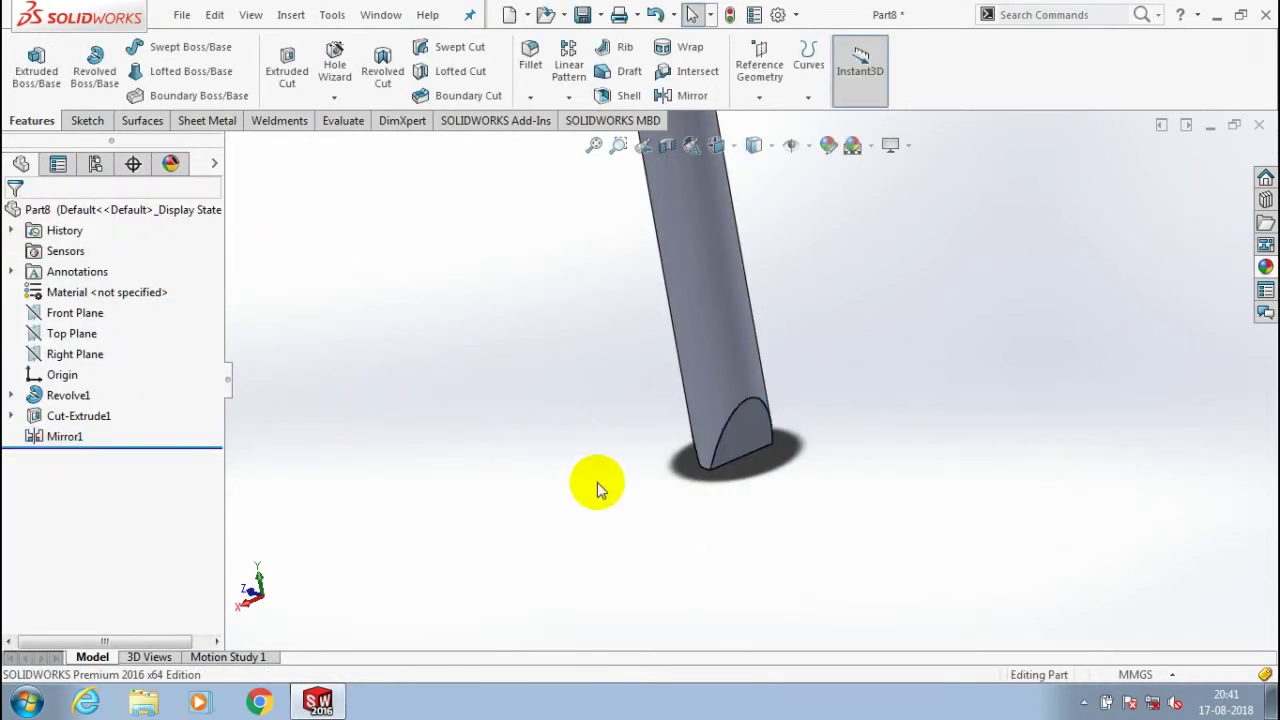
{"action": "scroll", "coordinate": [610, 475], "scroll_direction": "up", "scroll_amount": 5}
{"action": "scroll", "coordinate": [738, 245], "scroll_direction": "down", "scroll_amount": 2}
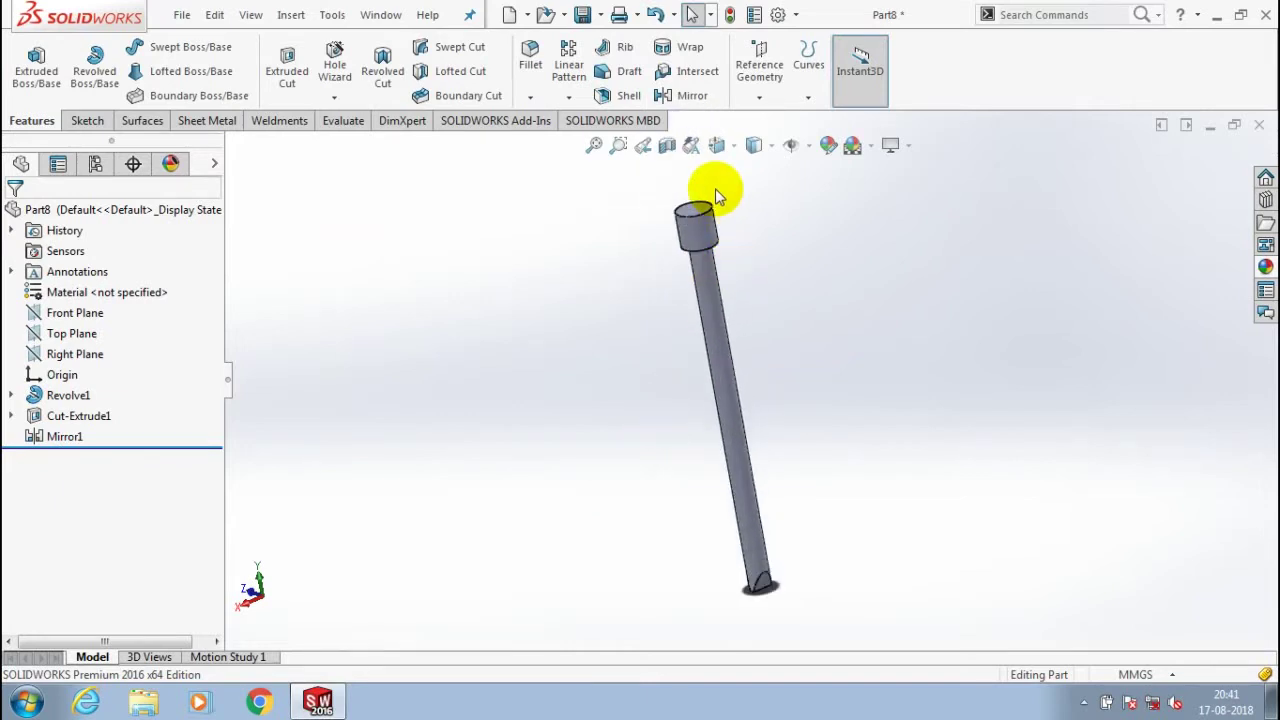
{"action": "scroll", "coordinate": [715, 188], "scroll_direction": "down", "scroll_amount": 3}
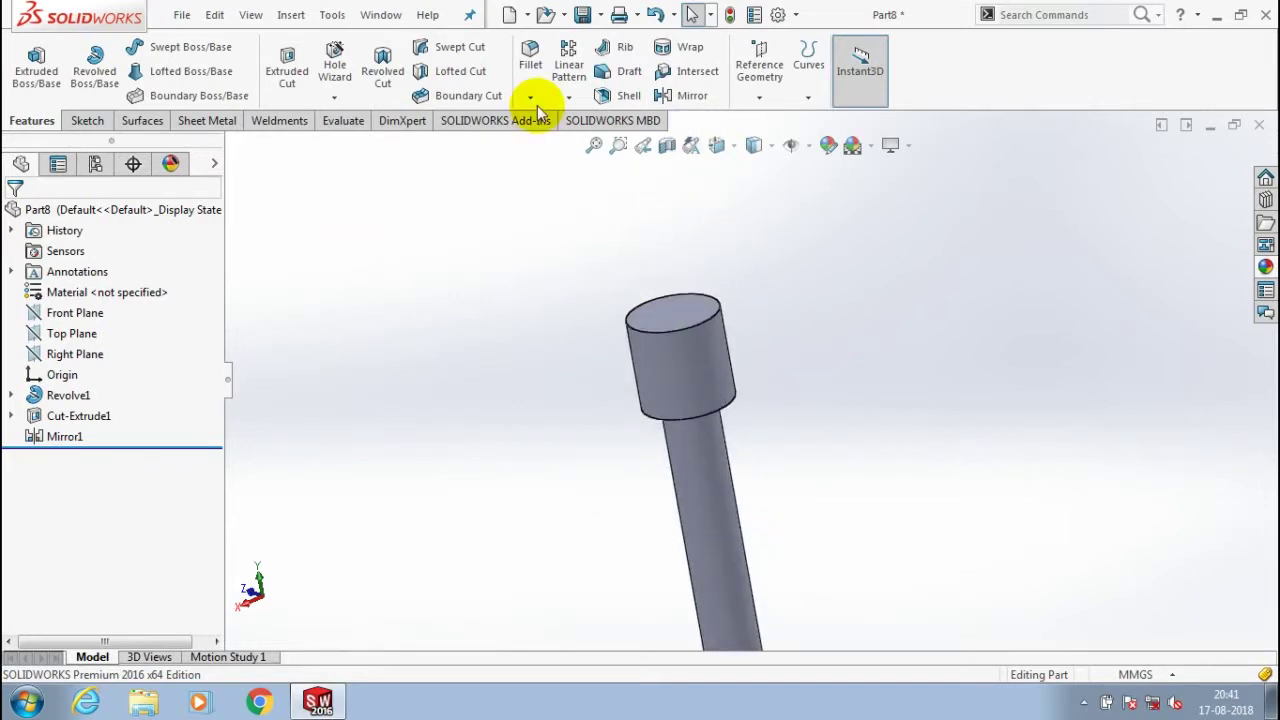
- Start a chamfer and select the bottom edge of the cut end
{"action": "left_click", "coordinate": [536, 103]}
{"action": "left_click", "coordinate": [541, 143]}
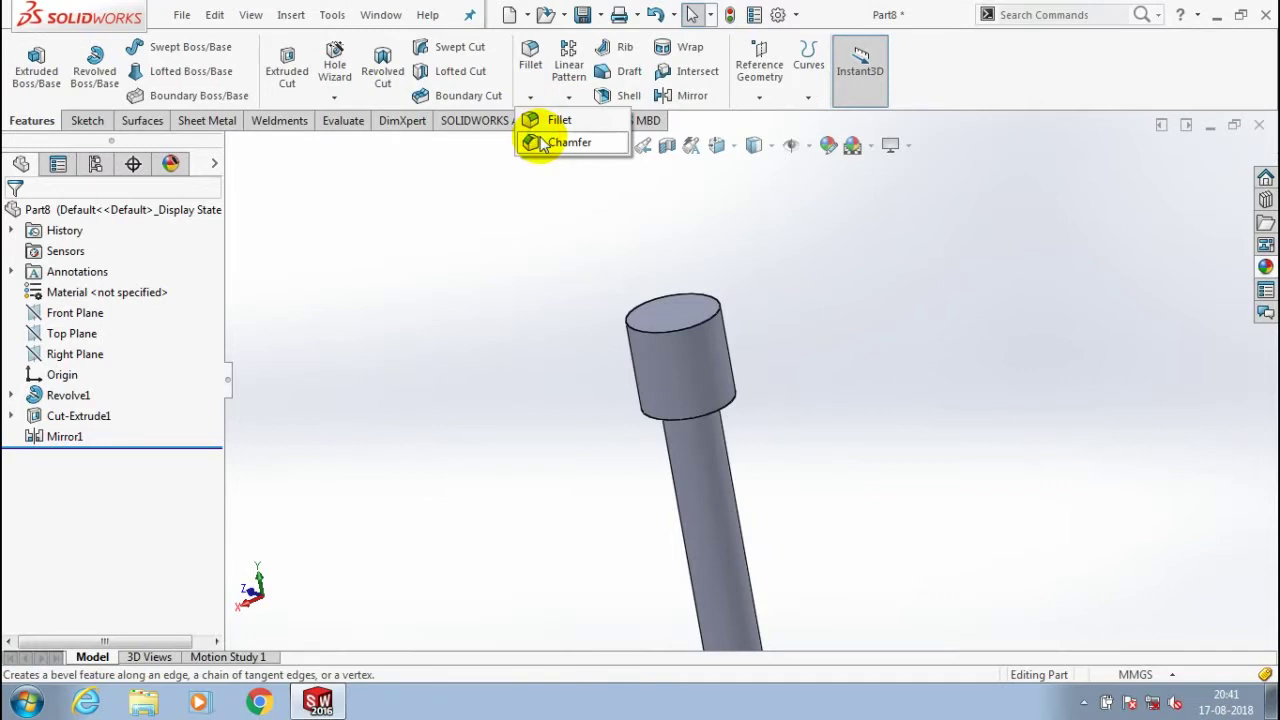
{"action": "left_click", "coordinate": [541, 143]}
{"action": "scroll", "coordinate": [666, 543], "scroll_direction": "up", "scroll_amount": 2}
{"action": "scroll", "coordinate": [723, 531], "scroll_direction": "up", "scroll_amount": 2}
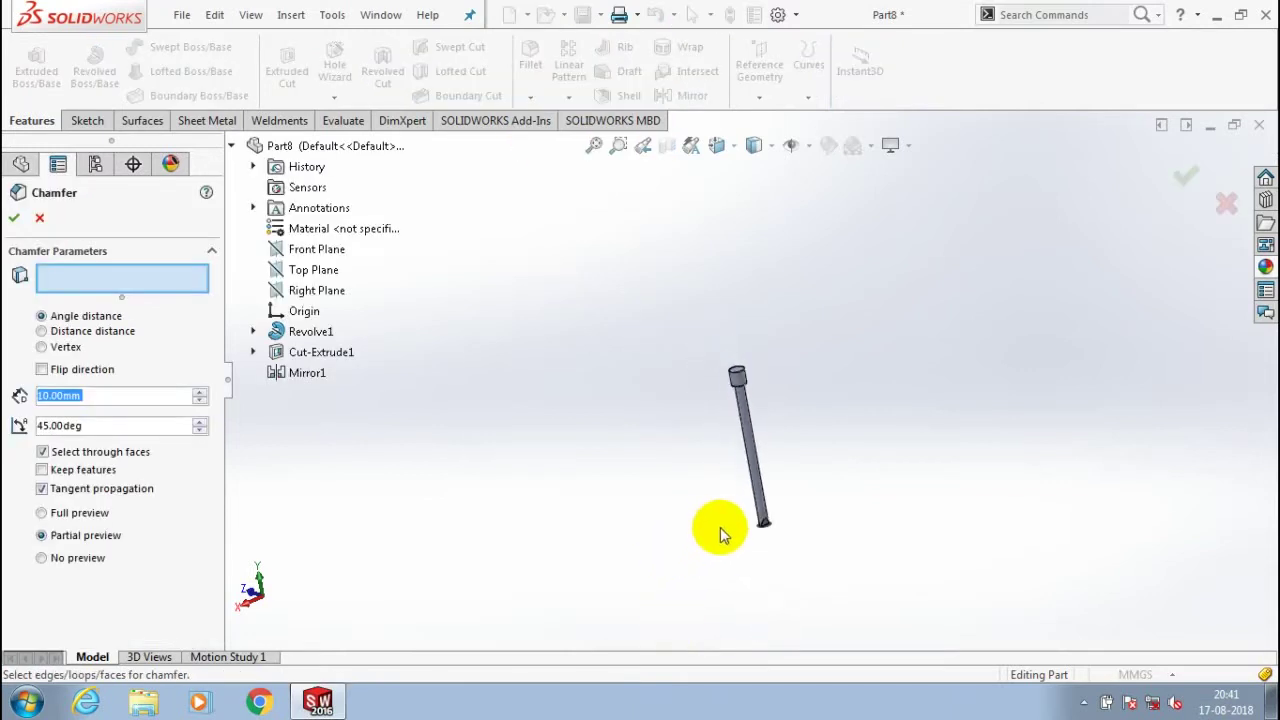
{"action": "scroll", "coordinate": [714, 485], "scroll_direction": "down", "scroll_amount": 3}
{"action": "scroll", "coordinate": [717, 500], "scroll_direction": "down", "scroll_amount": 1}
{"action": "scroll", "coordinate": [717, 500], "scroll_direction": "down", "scroll_amount": 2}
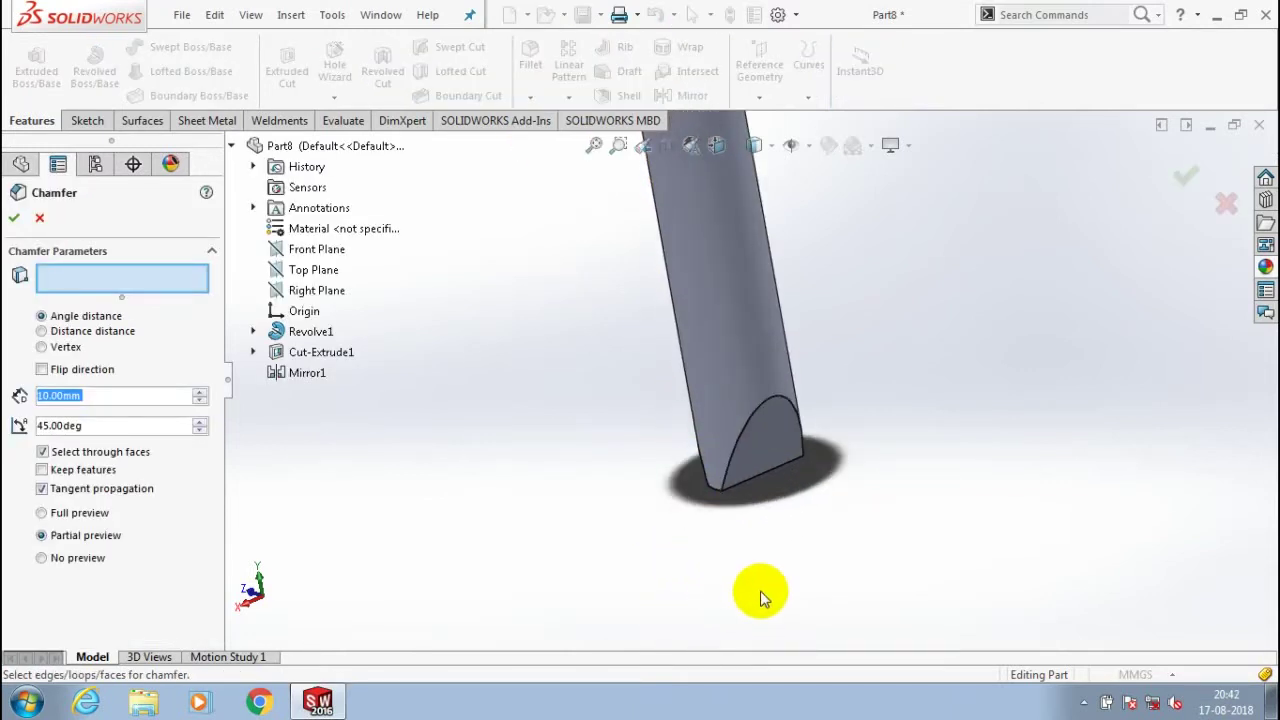
{"action": "scroll", "coordinate": [757, 591], "scroll_direction": "down", "scroll_amount": 2}
{"action": "left_click", "coordinate": [779, 391]}
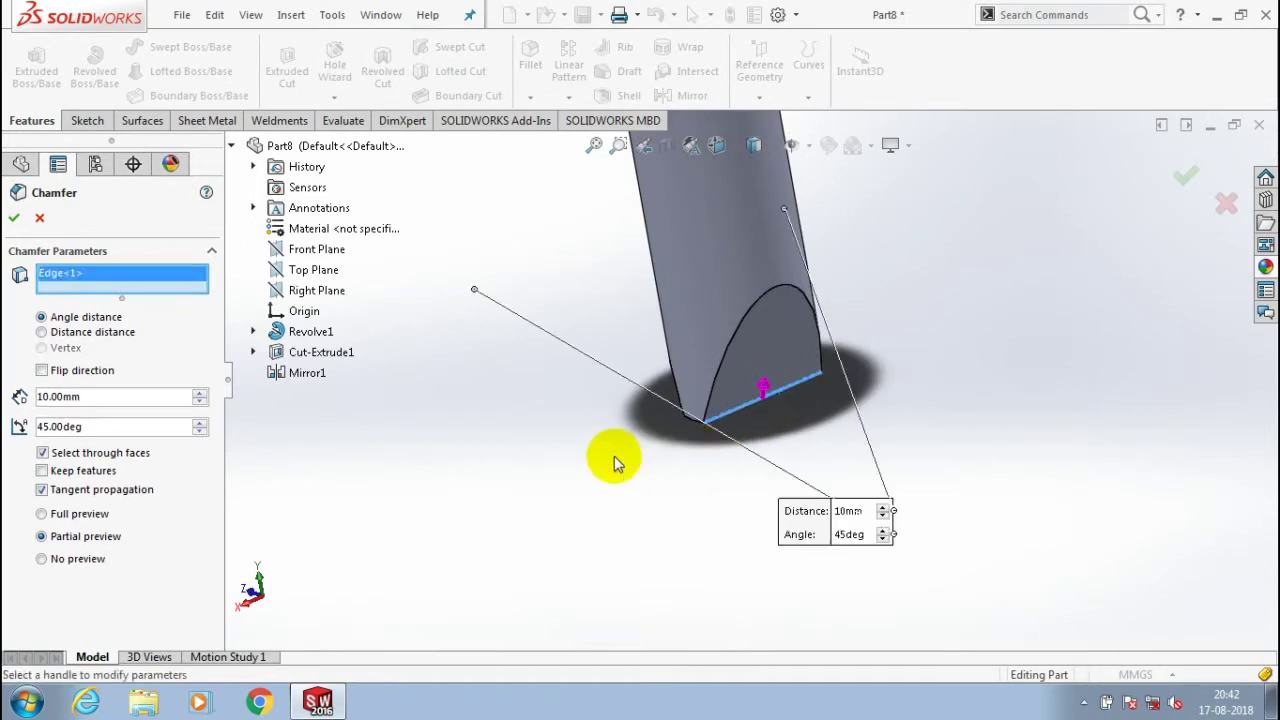
- Set the chamfer distance to 0.6 mm at 45° and apply it
{"action": "double_click", "coordinate": [136, 396]}
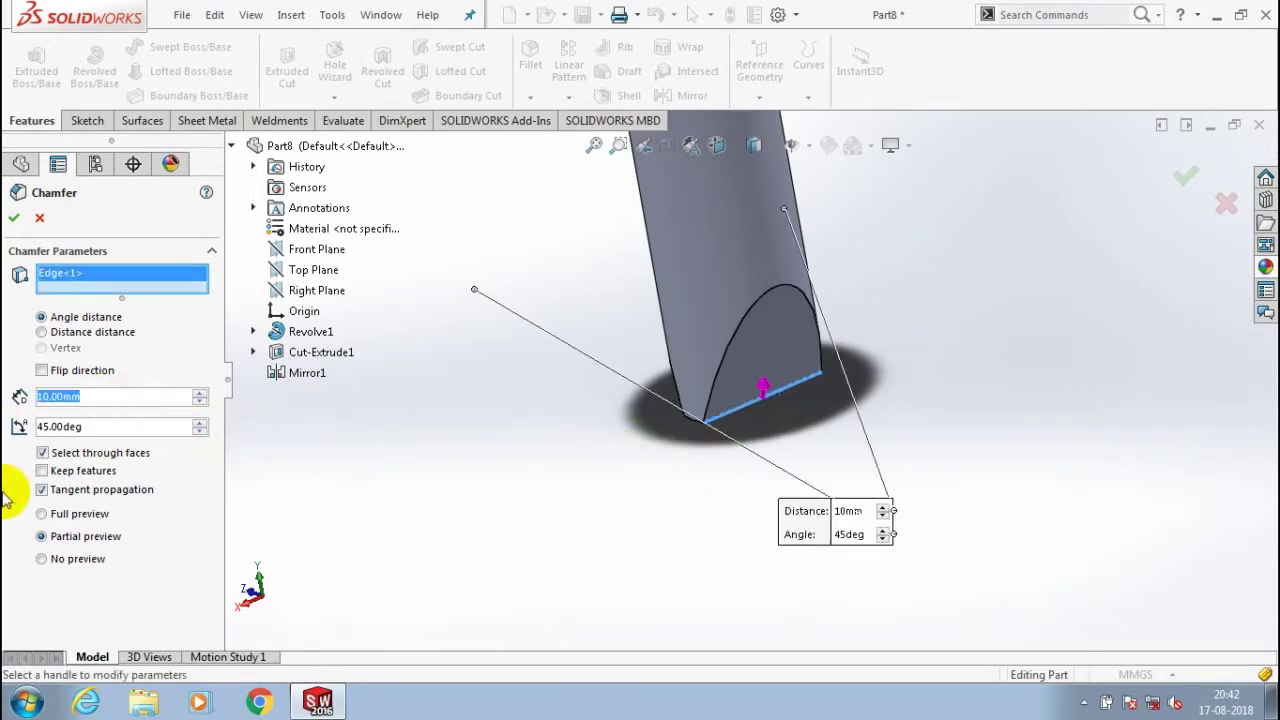
{"action": "type", "text": "2"}
{"action": "key", "text": "Return"}
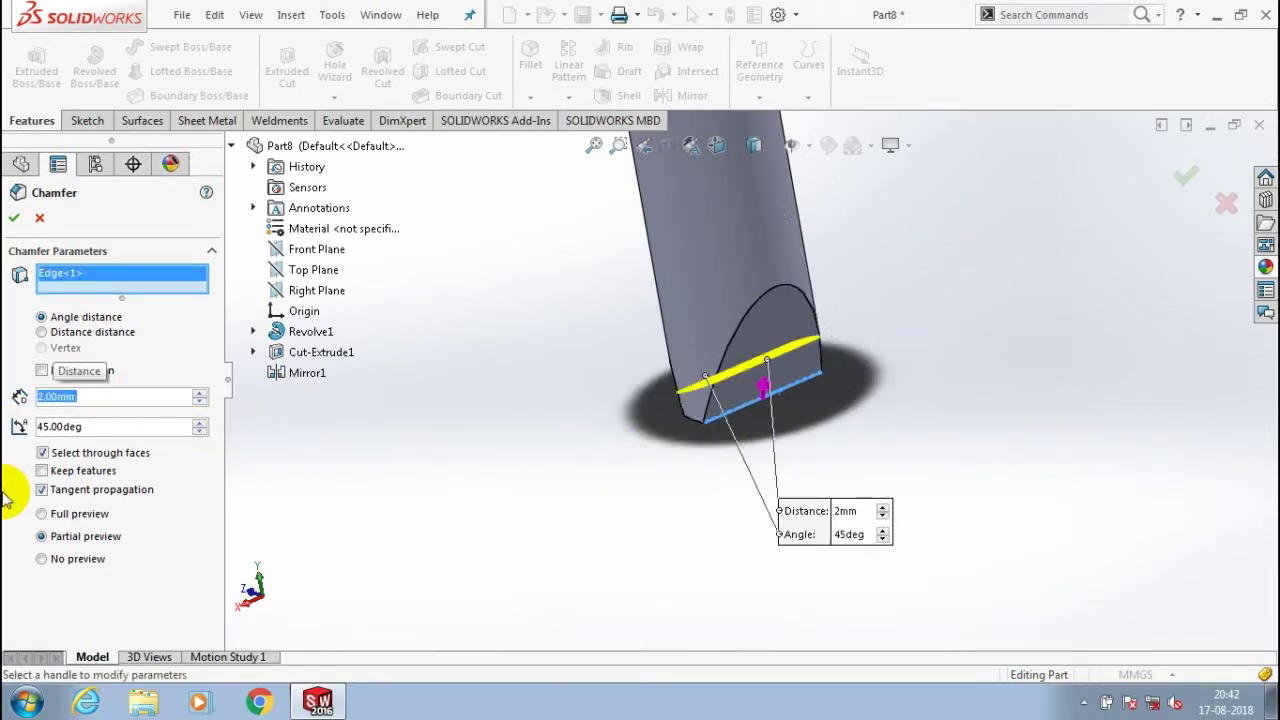
{"action": "type", "text": "1"}
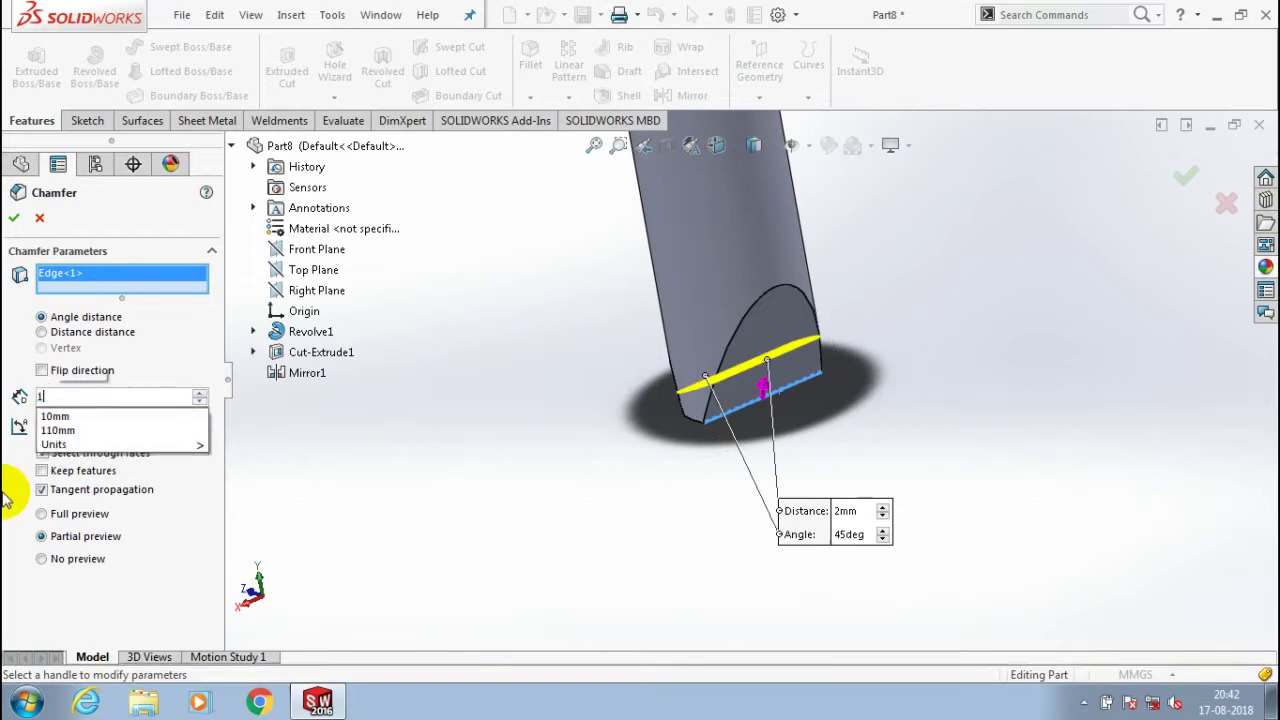
{"action": "key", "text": "Return"}
{"action": "type", "text": "0"}
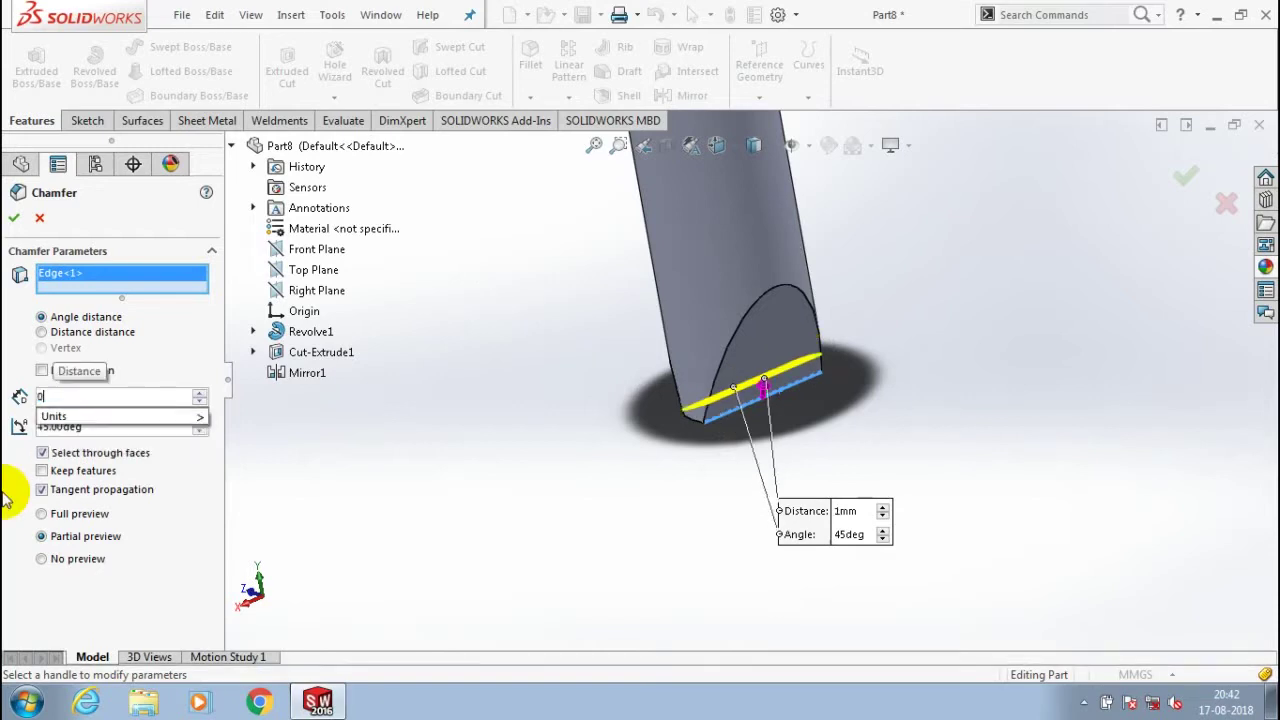
{"action": "type", "text": ".6"}
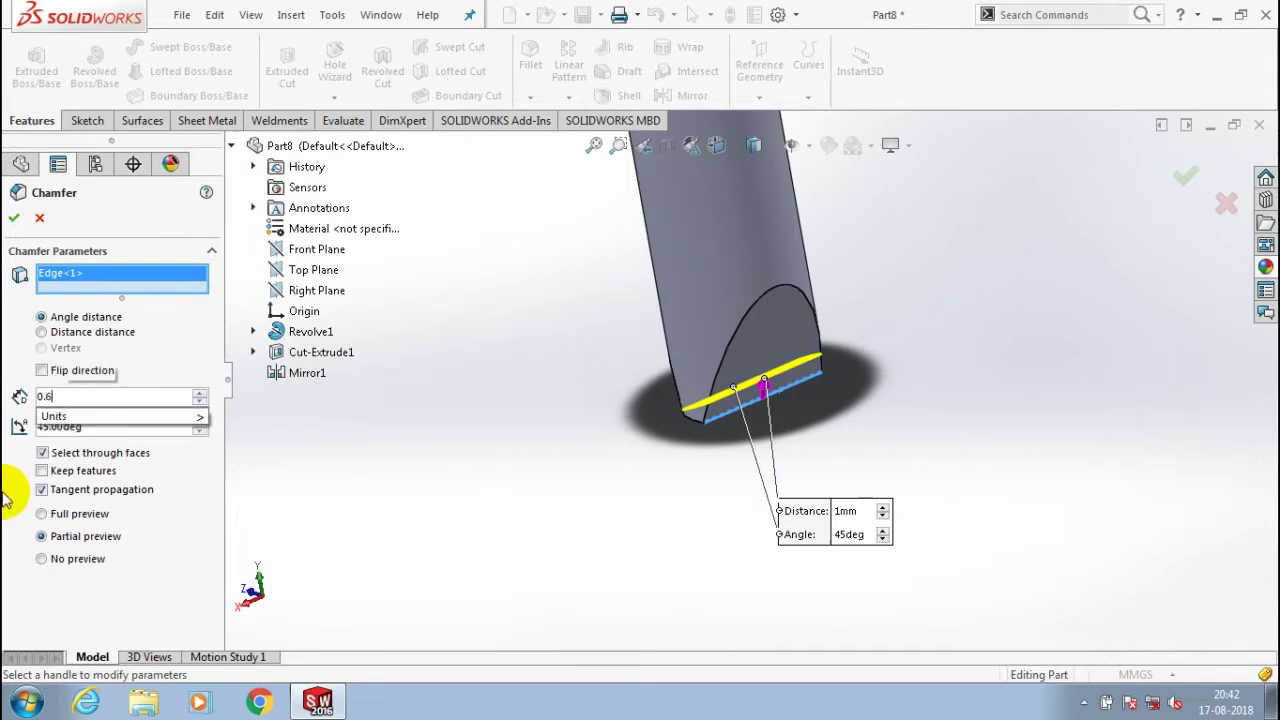
{"action": "key", "text": "Return"}
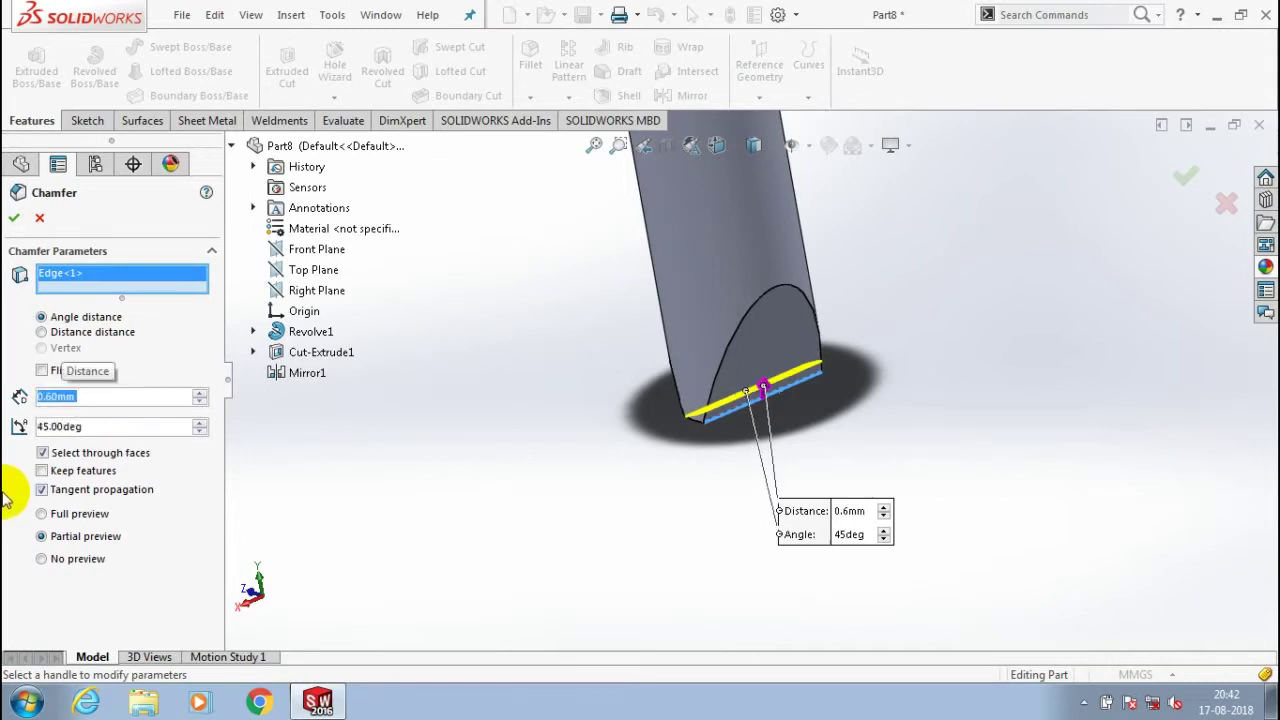
{"action": "left_click", "coordinate": [15, 220]}
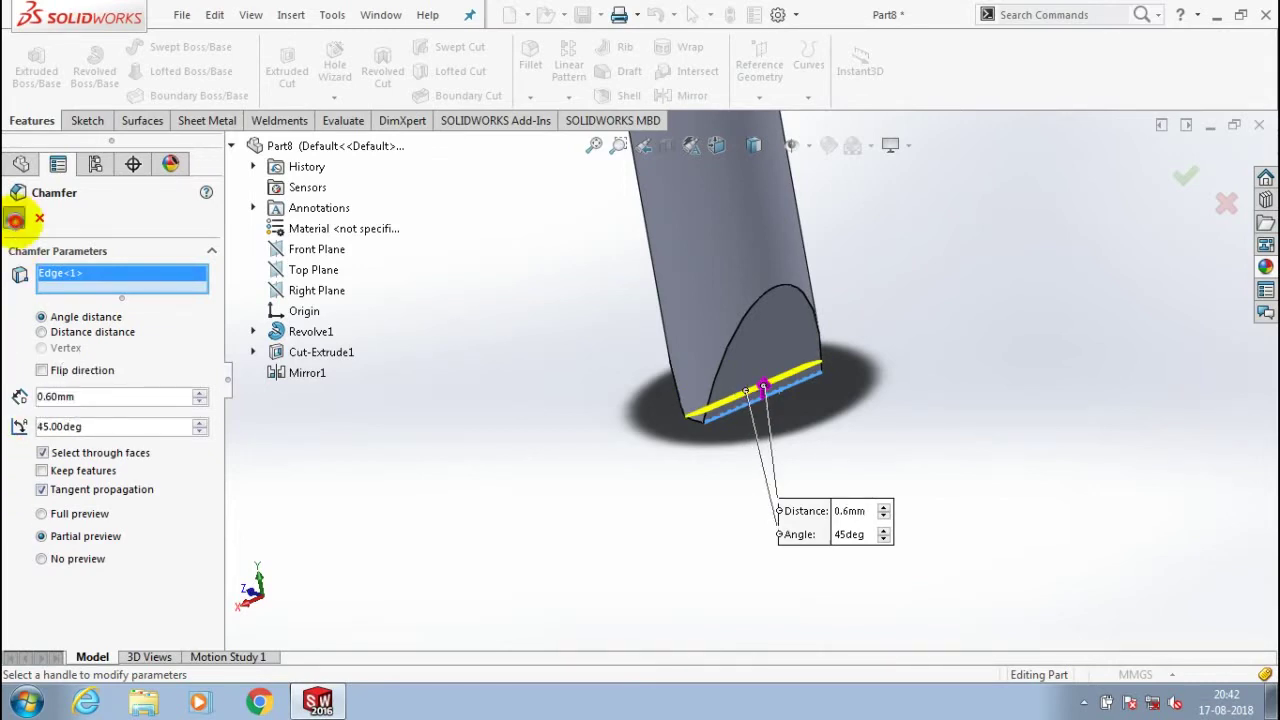
{"action": "mouse_move", "coordinate": [650, 400]}
{"action": "middle_mouse_down"}
{"action": "mouse_move", "coordinate": [791, 374]}
{"action": "mouse_move", "coordinate": [820, 380]}
{"action": "mouse_move", "coordinate": [706, 400]}
{"action": "mouse_move", "coordinate": [999, 407]}
{"action": "mouse_move", "coordinate": [923, 306]}
{"action": "mouse_move", "coordinate": [1015, 313]}
{"action": "middle_mouse_up"}
- Start a fillet and select the edge under the pin's head
{"action": "scroll", "coordinate": [1015, 313], "scroll_direction": "up", "scroll_amount": 3}
{"action": "scroll", "coordinate": [928, 306], "scroll_direction": "up", "scroll_amount": 2}
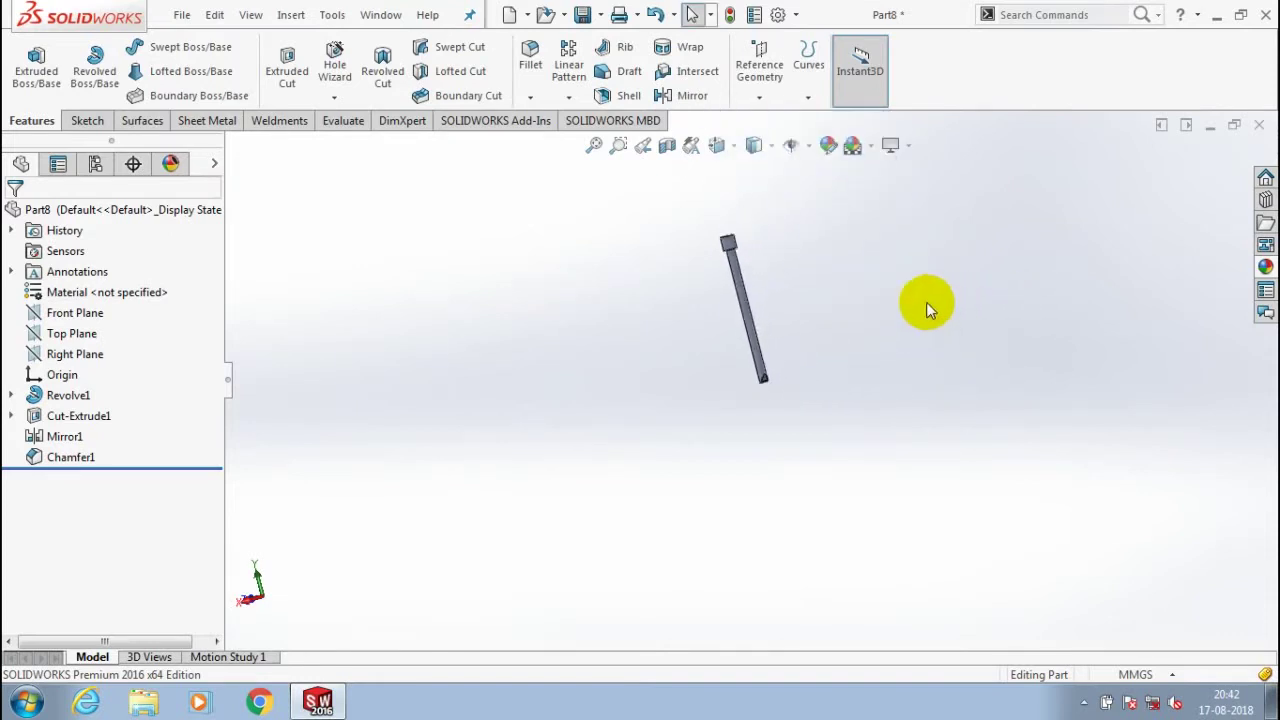
{"action": "middle_click_drag", "start_coordinate": [928, 306], "coordinate": [705, 220]}
{"action": "scroll", "coordinate": [690, 205], "scroll_direction": "down", "scroll_amount": 1}
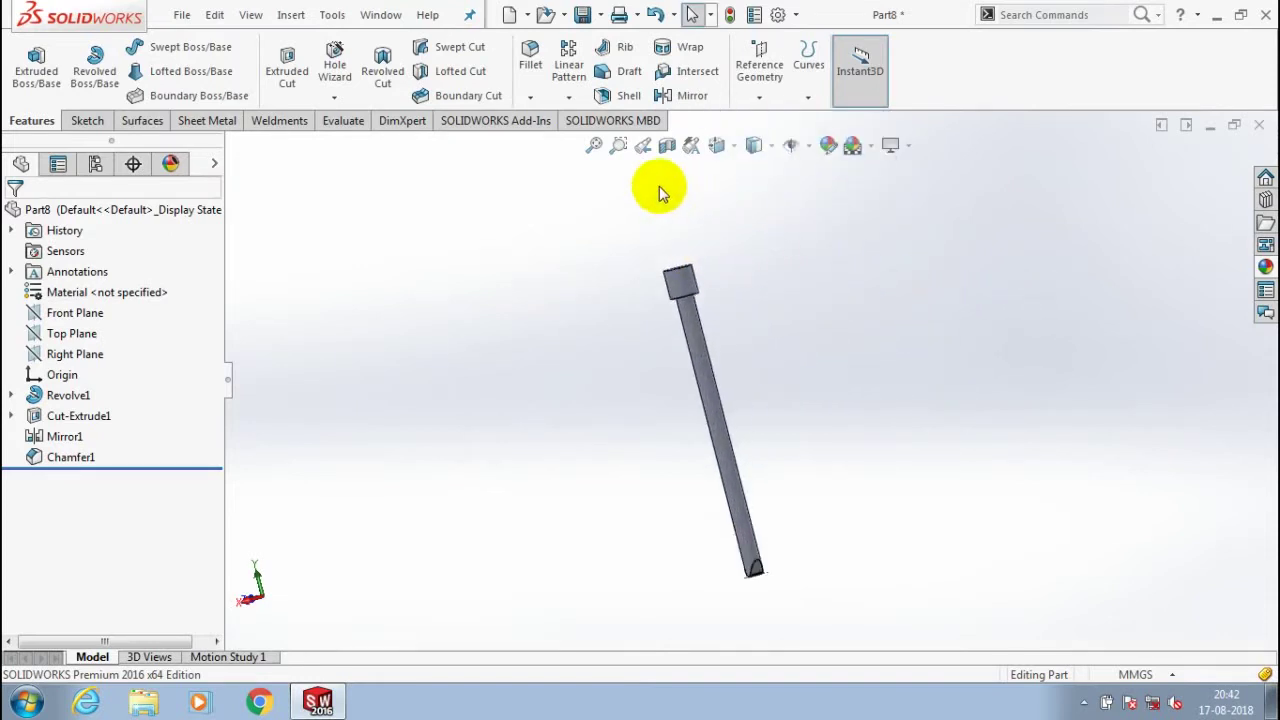
{"action": "left_click", "coordinate": [533, 100]}
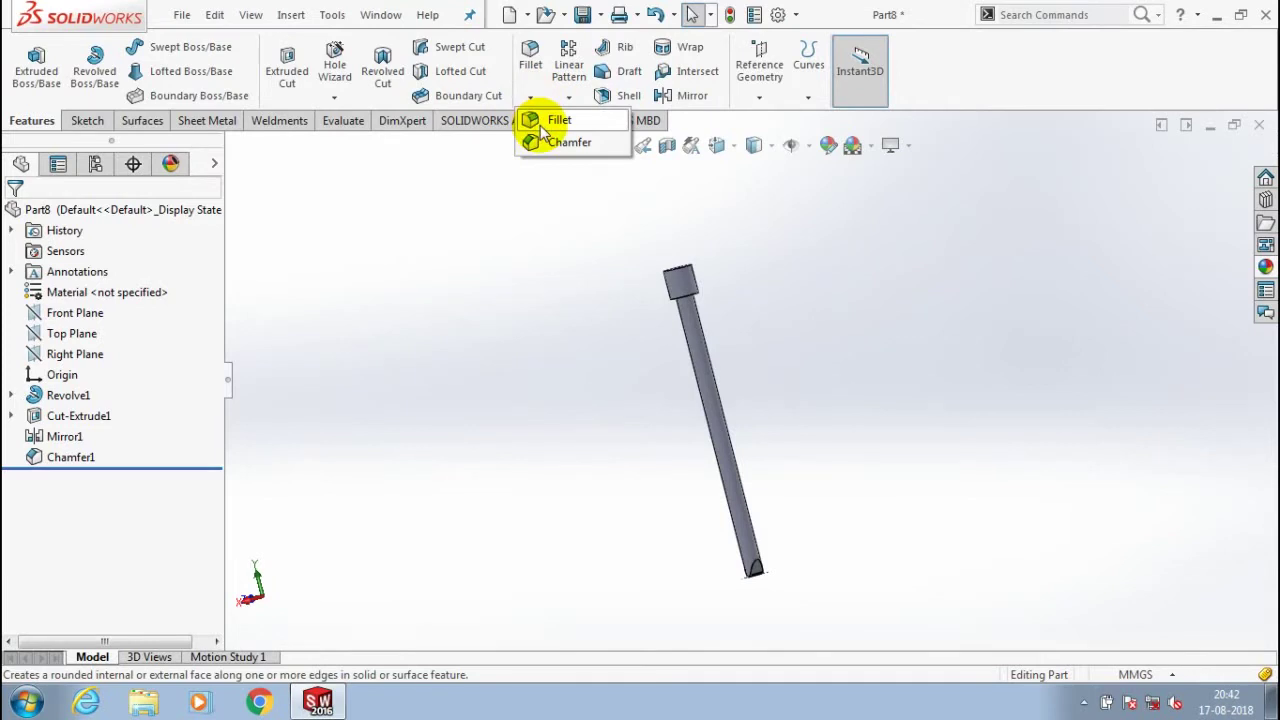
{"action": "left_click", "coordinate": [541, 130]}
{"action": "scroll", "coordinate": [708, 336], "scroll_direction": "down", "scroll_amount": 5}
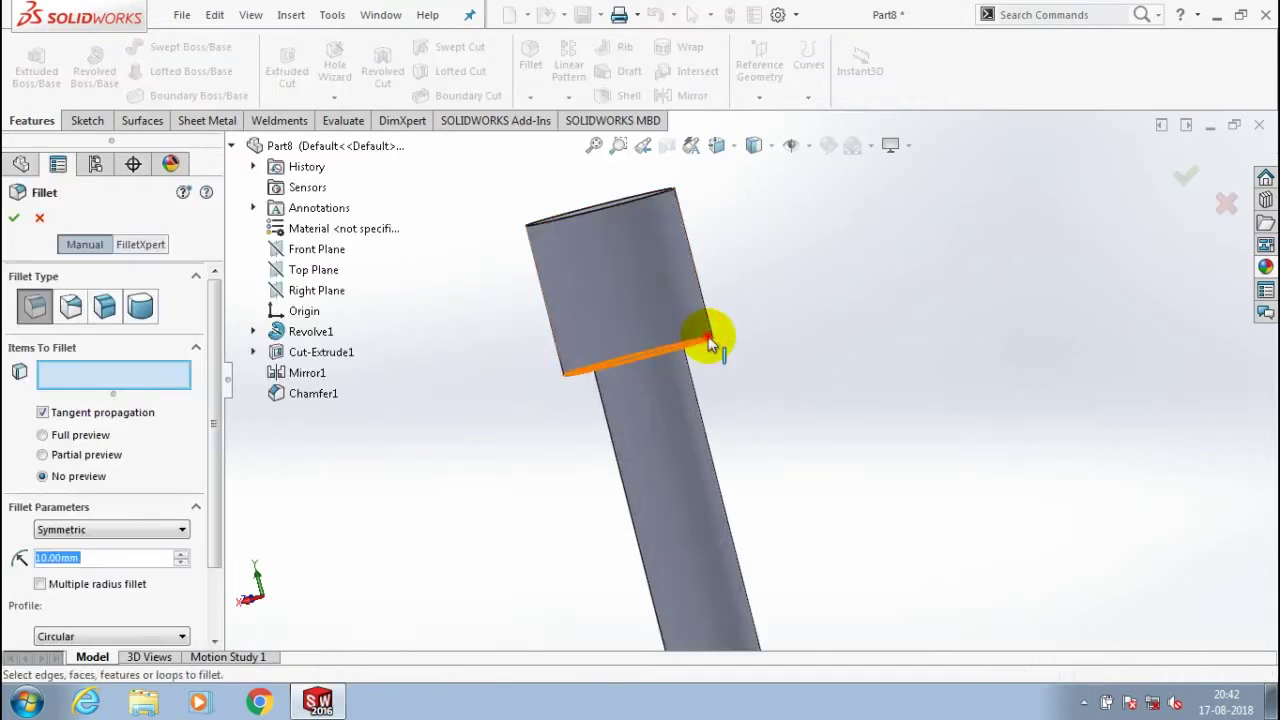
{"action": "left_click", "coordinate": [708, 336]}
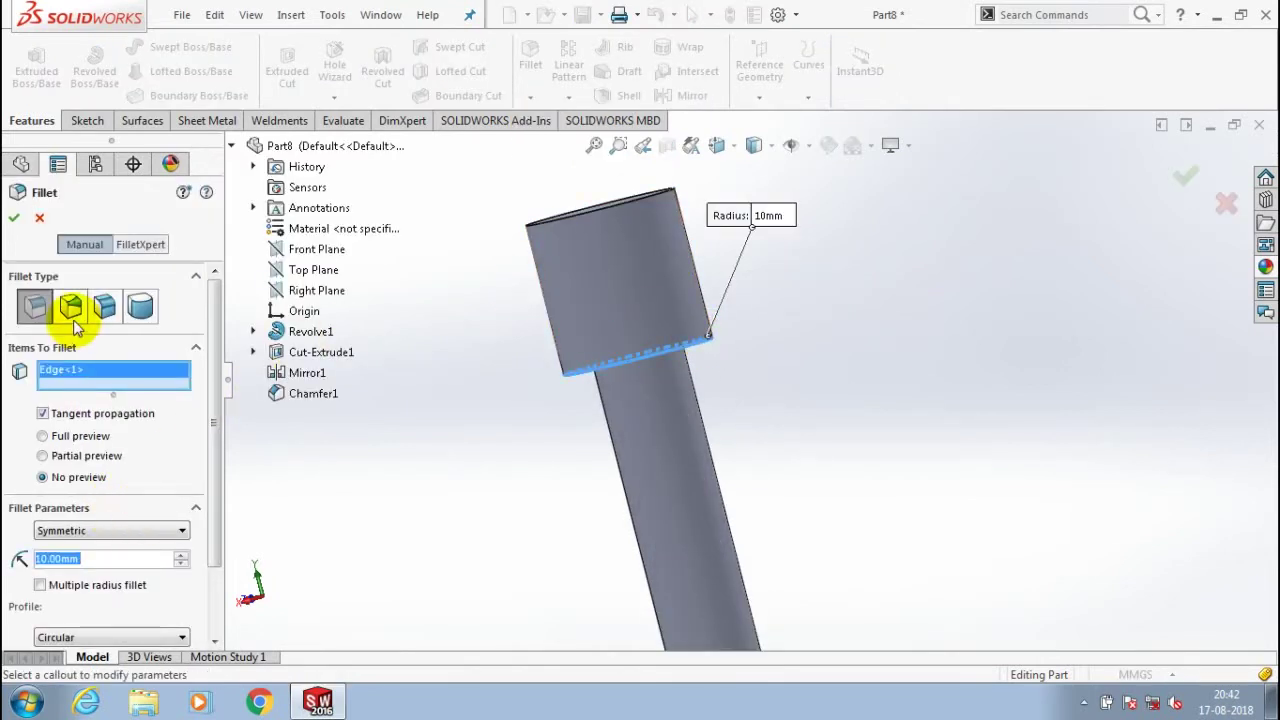
- After the 10 mm fillet fails, set the radius to 1 mm and apply it
{"action": "left_click", "coordinate": [14, 217]}
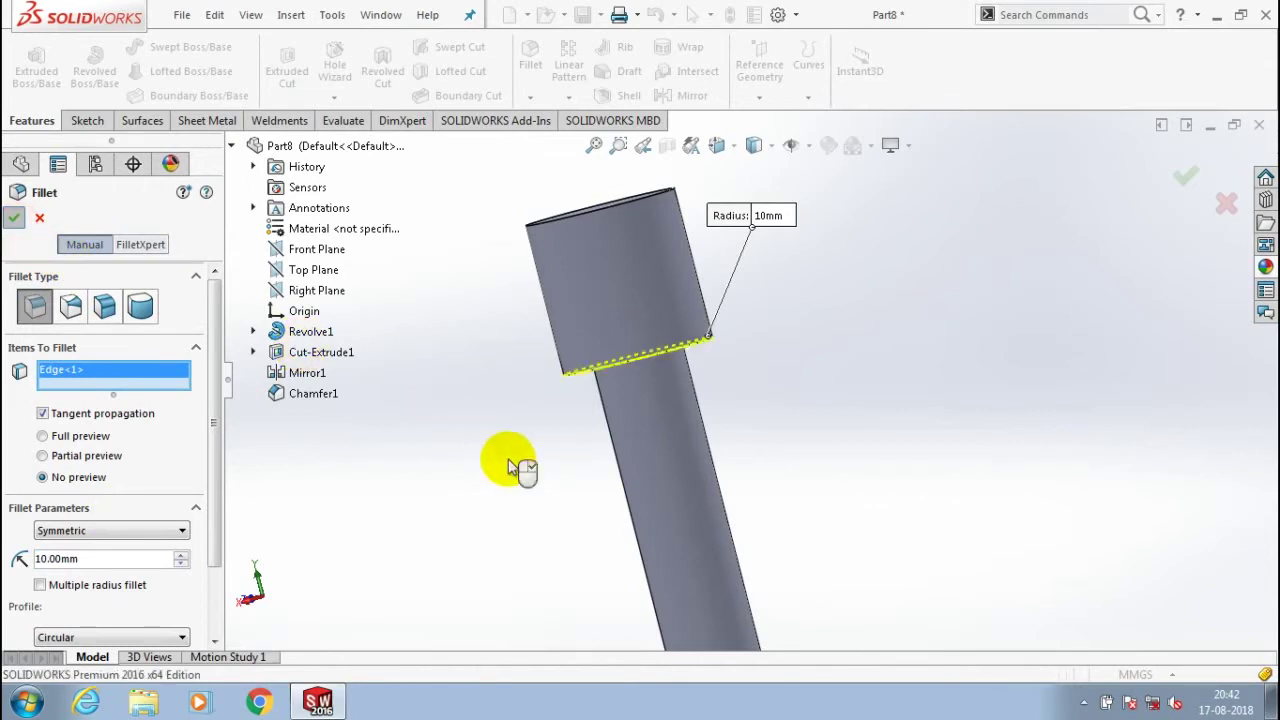
{"action": "left_click", "coordinate": [576, 166]}
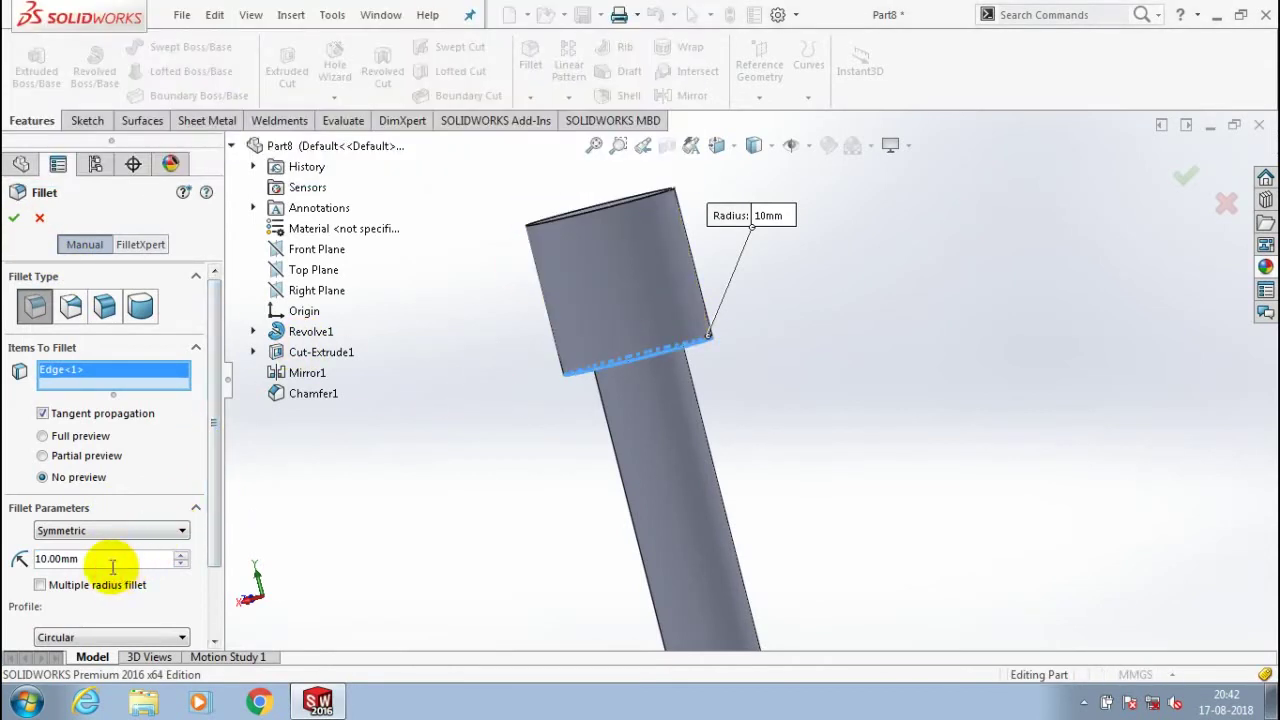
{"action": "type", "text": "1"}
{"action": "key", "text": "Return"}
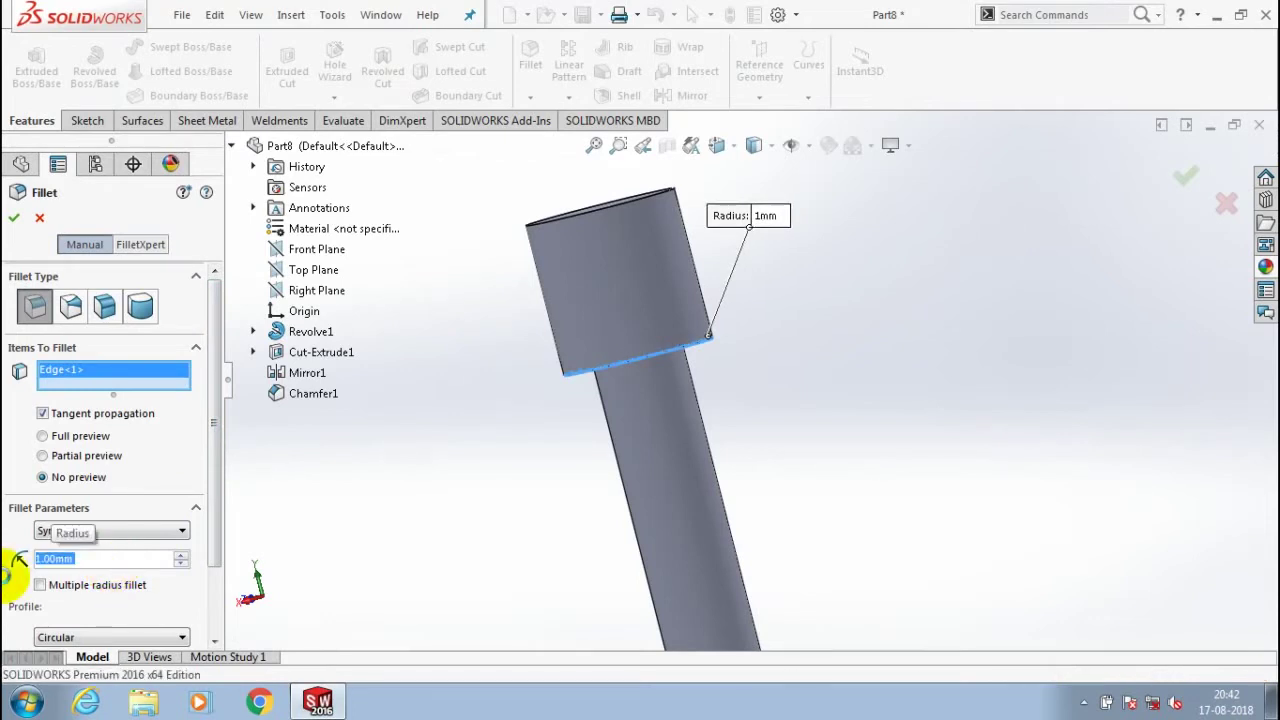
{"action": "key", "text": "Return"}
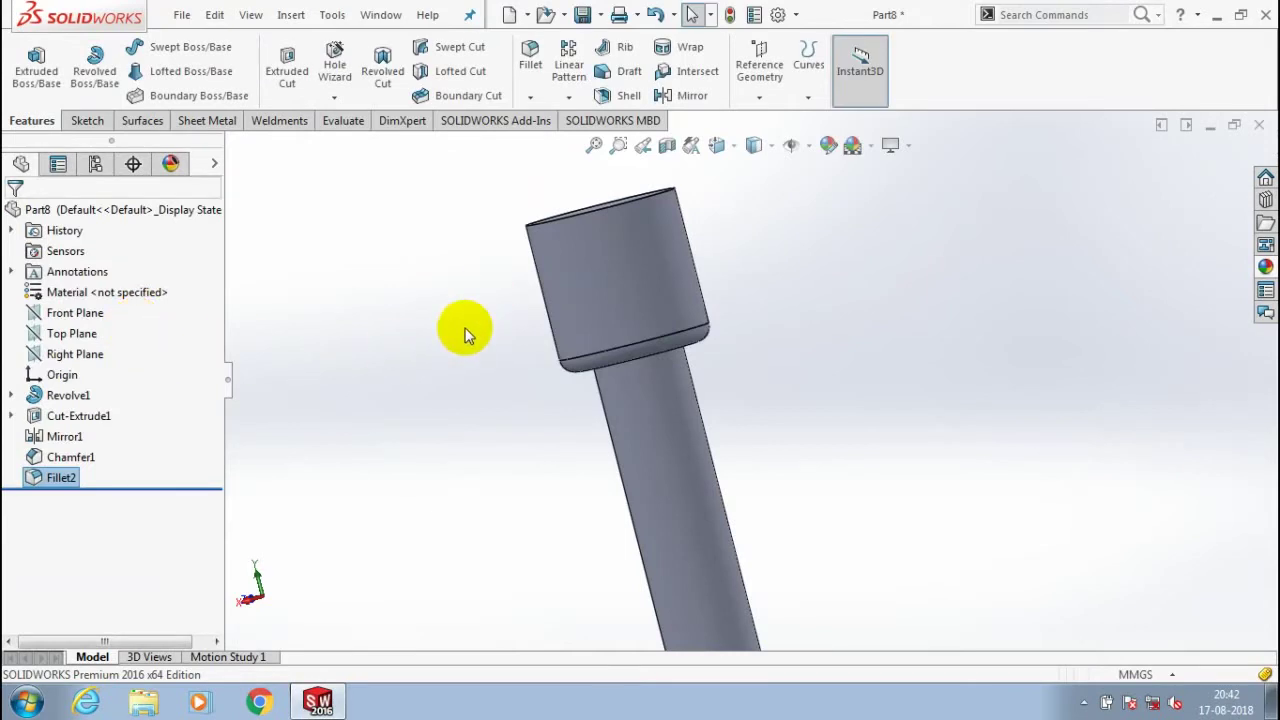
- Show the finished pin upright in the Right view, zoomed to fit, and bring up the File menu
{"action": "key", "text": "ctrl+4"}
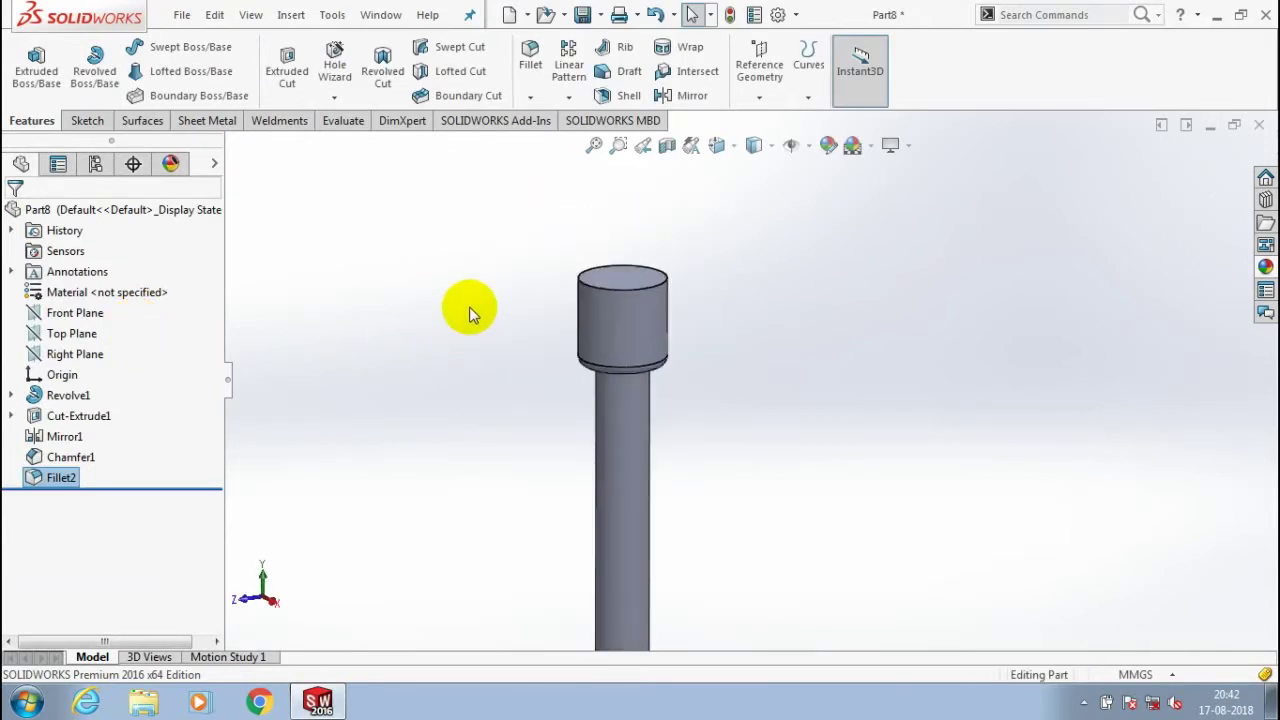
{"action": "scroll", "coordinate": [768, 520], "scroll_direction": "up", "scroll_amount": 3}
{"action": "scroll", "coordinate": [730, 510], "scroll_direction": "down", "scroll_amount": 1}
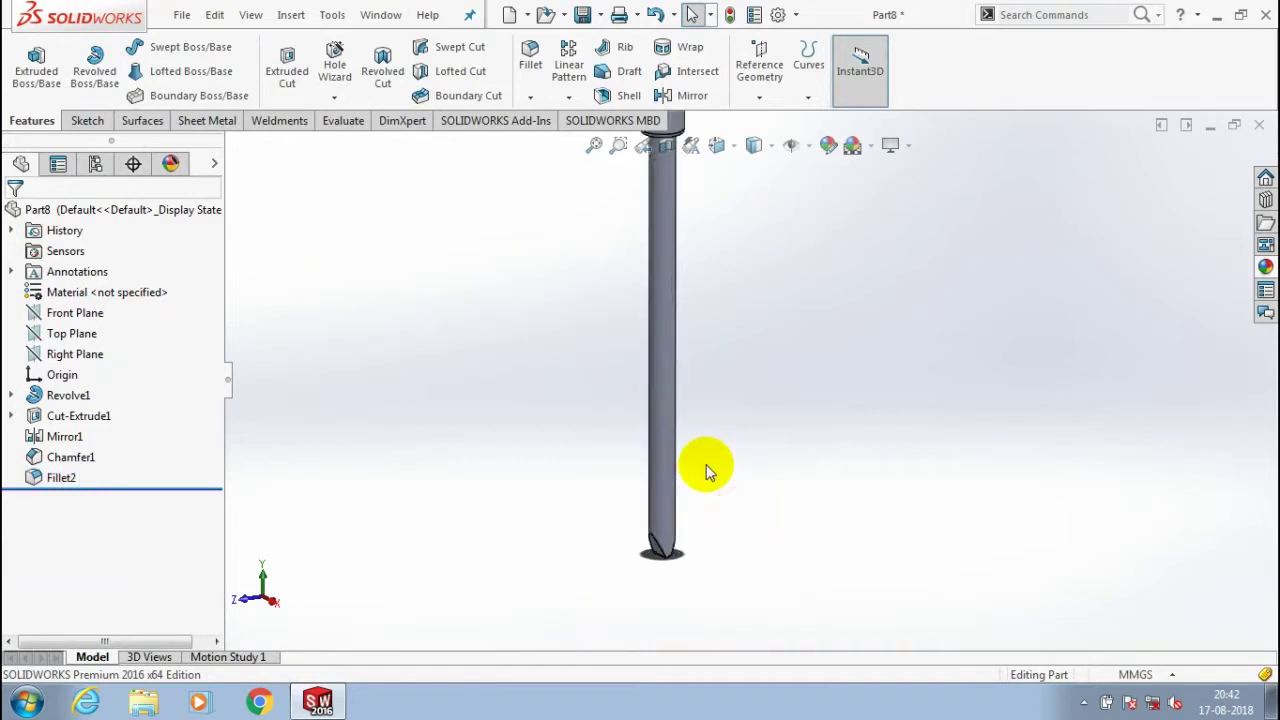
{"action": "scroll", "coordinate": [706, 464], "scroll_direction": "up", "scroll_amount": 3}
{"action": "scroll", "coordinate": [665, 197], "scroll_direction": "down", "scroll_amount": 1}
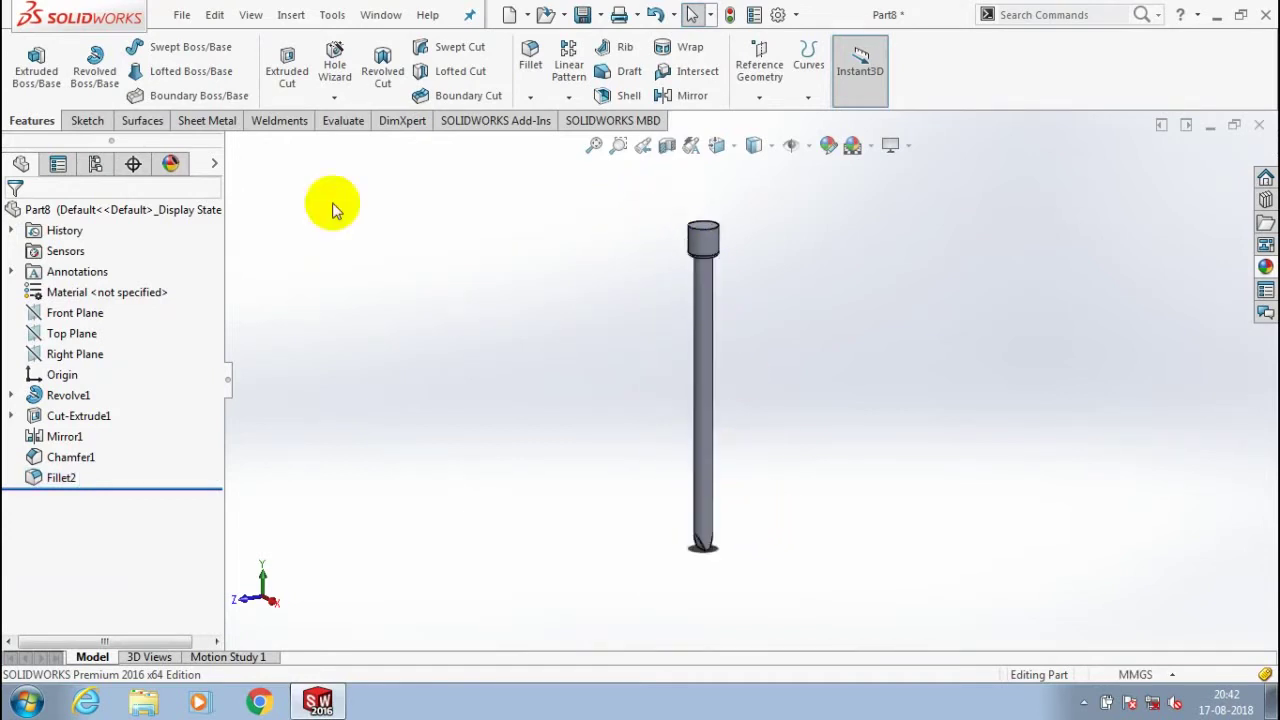
{"action": "scroll", "coordinate": [333, 207], "scroll_direction": "down", "scroll_amount": 1}
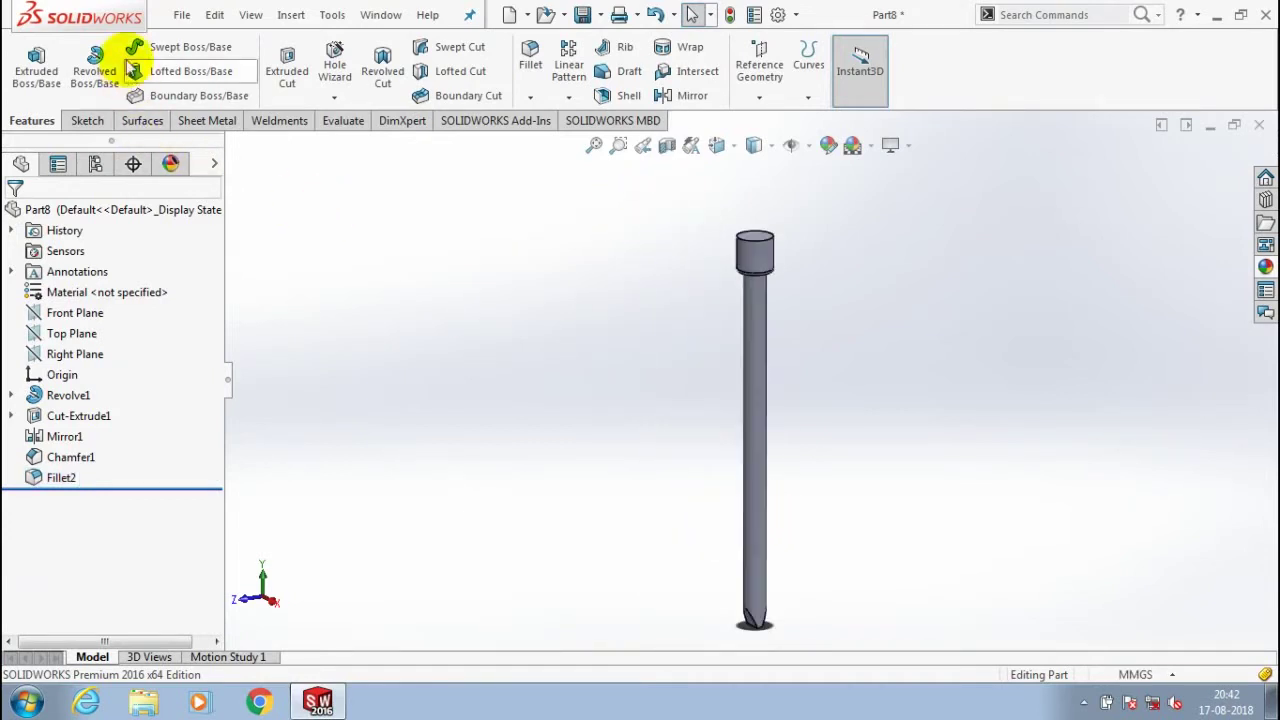
{"action": "left_click", "coordinate": [182, 14]}
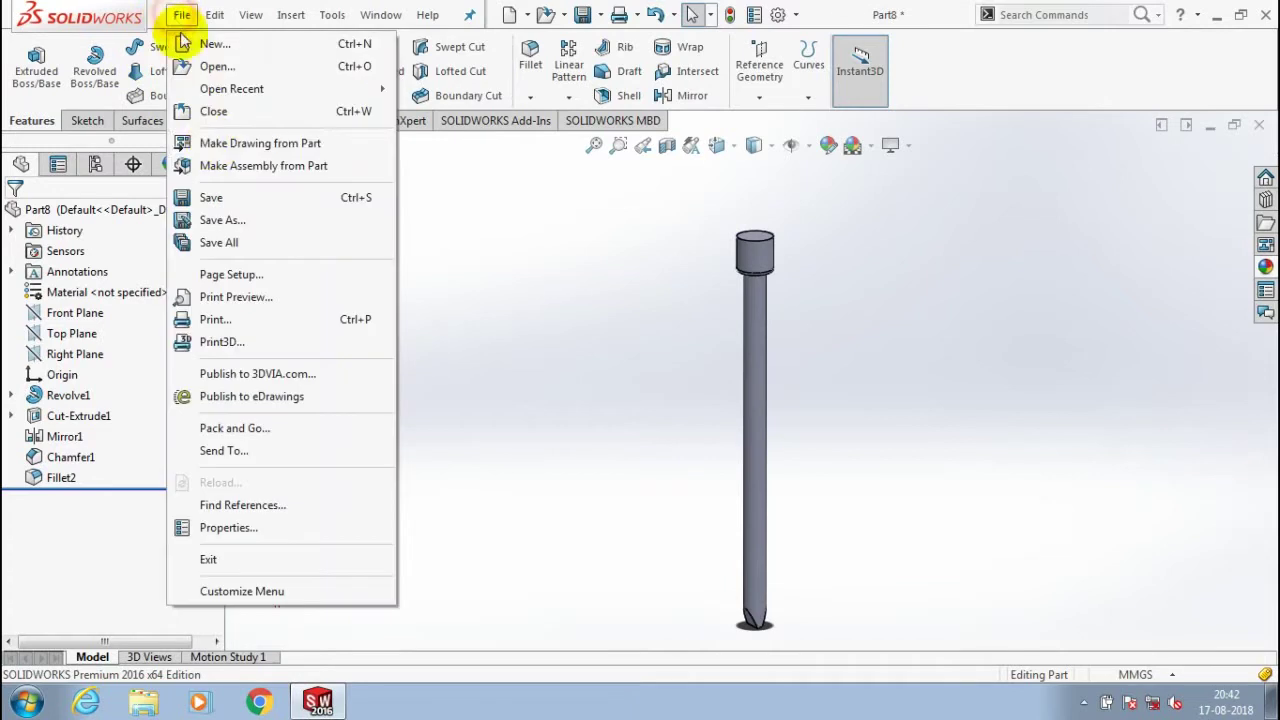
- Save the pin to the Desktop as 'lower part' and close all documents without saving again
{"action": "left_click", "coordinate": [228, 219]}
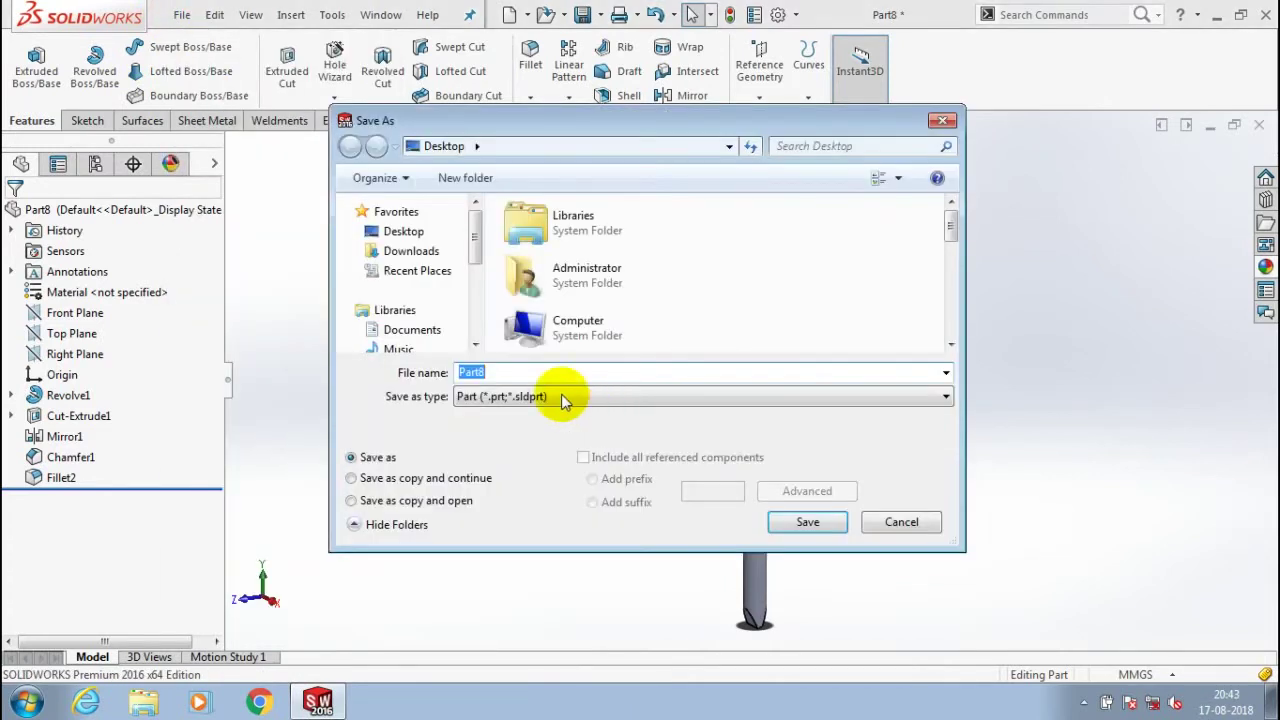
{"action": "left_click", "coordinate": [417, 236]}
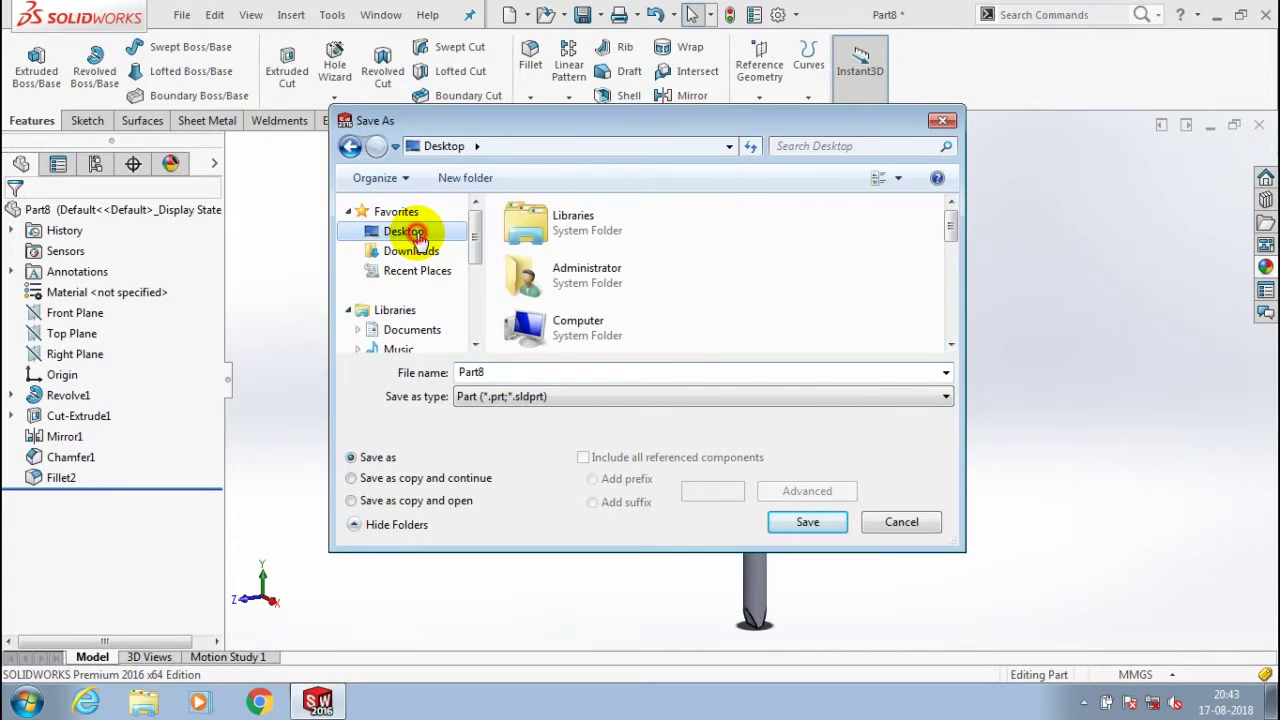
{"action": "double_click", "coordinate": [452, 372]}
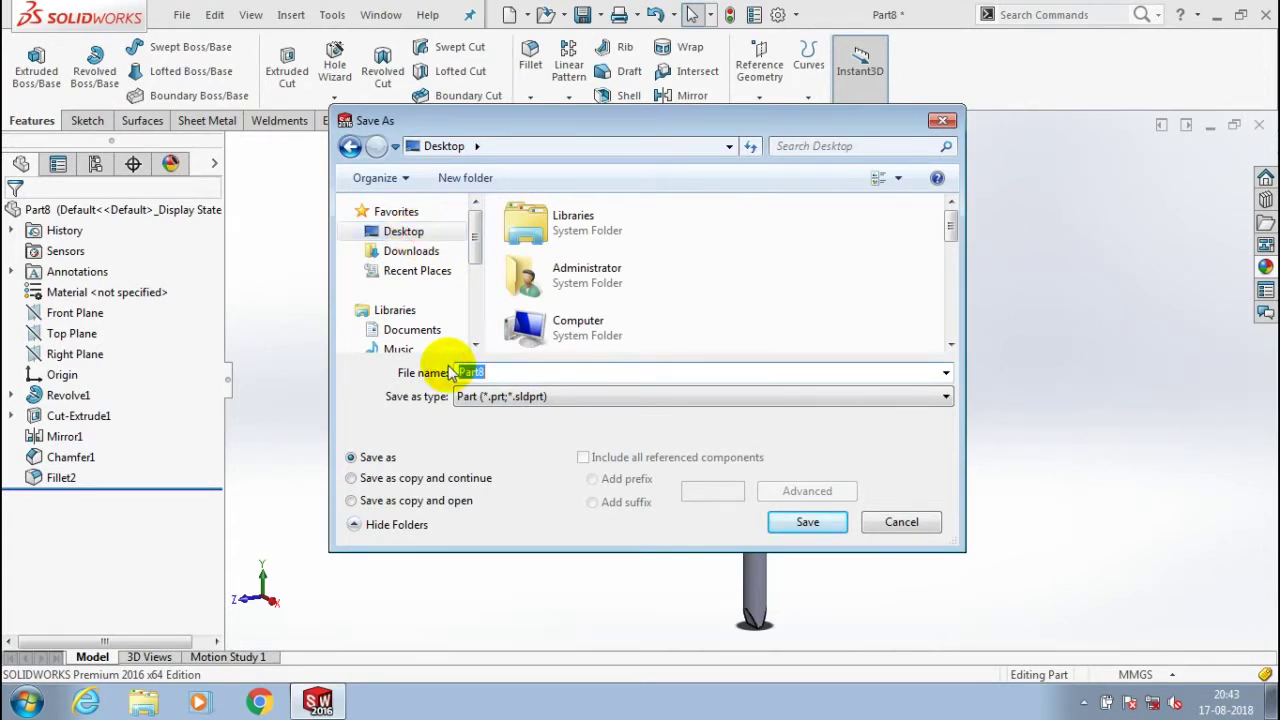
{"action": "type", "text": "lower p"}
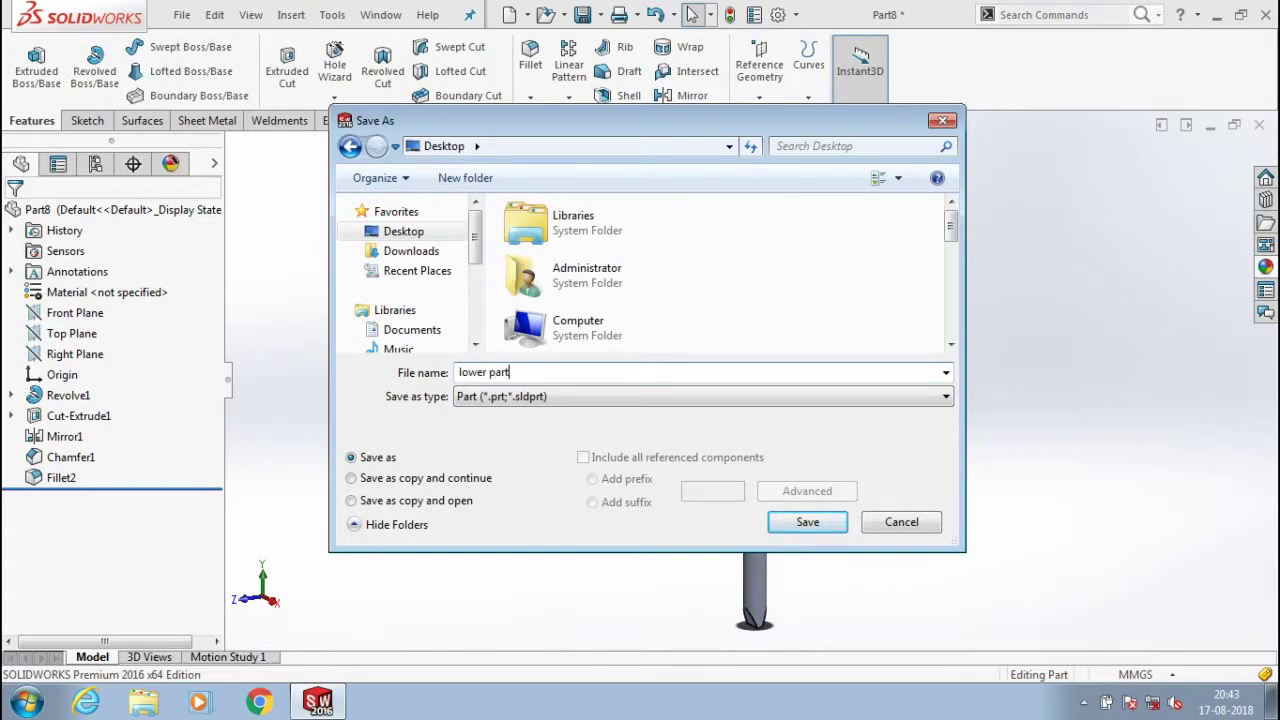
{"action": "left_click", "coordinate": [806, 521]}
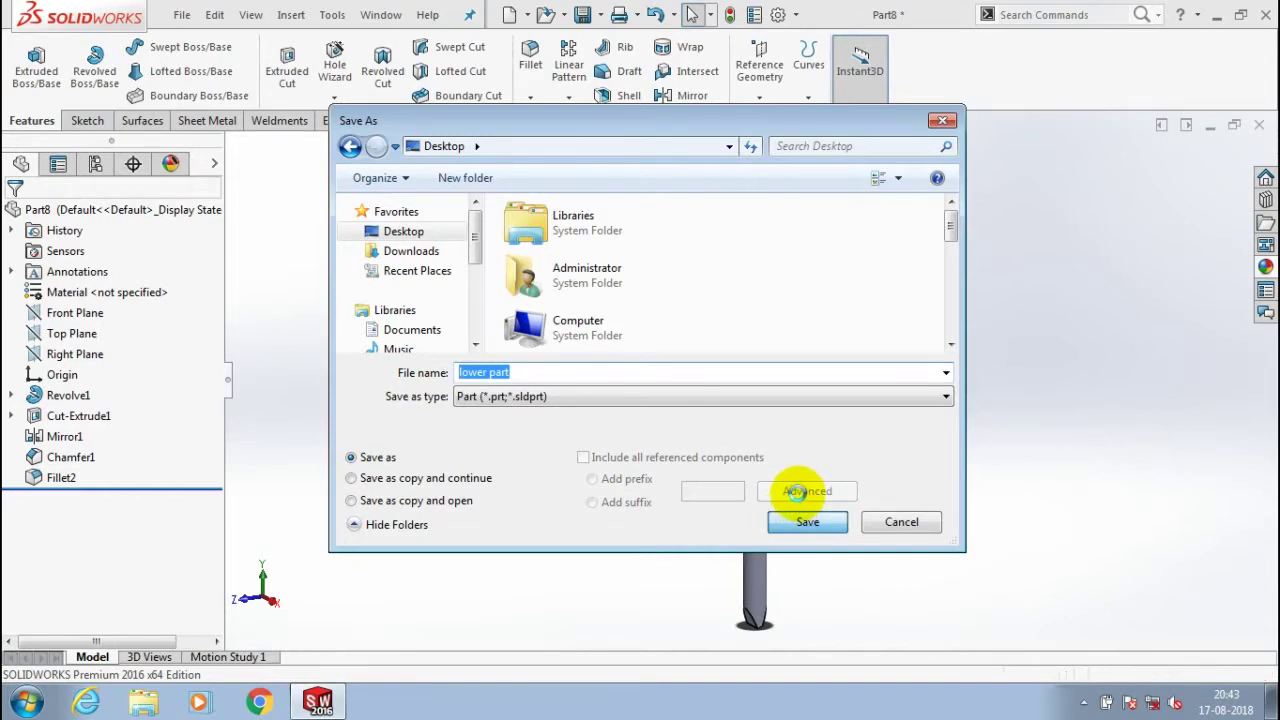
{"action": "left_click", "coordinate": [643, 380]}
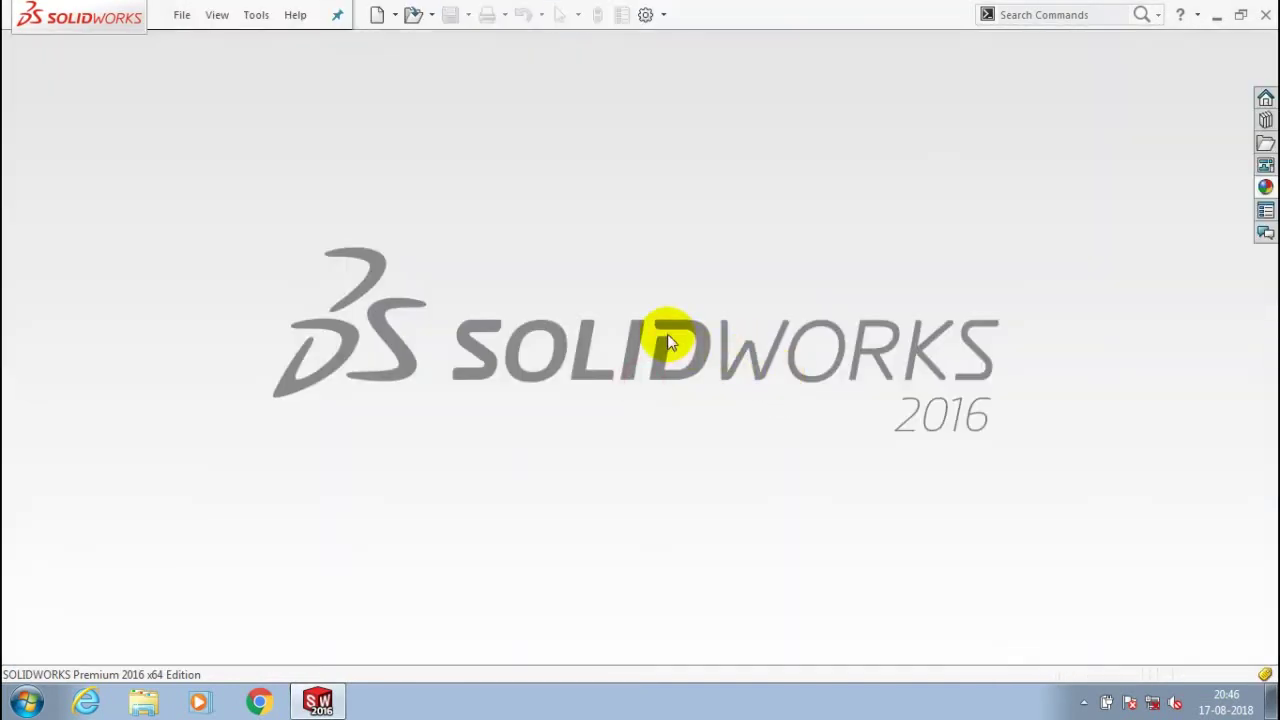
- Create a new Part document
{"action": "left_click", "coordinate": [176, 14]}
{"action": "left_click", "coordinate": [188, 42]}
{"action": "left_click", "coordinate": [153, 214]}
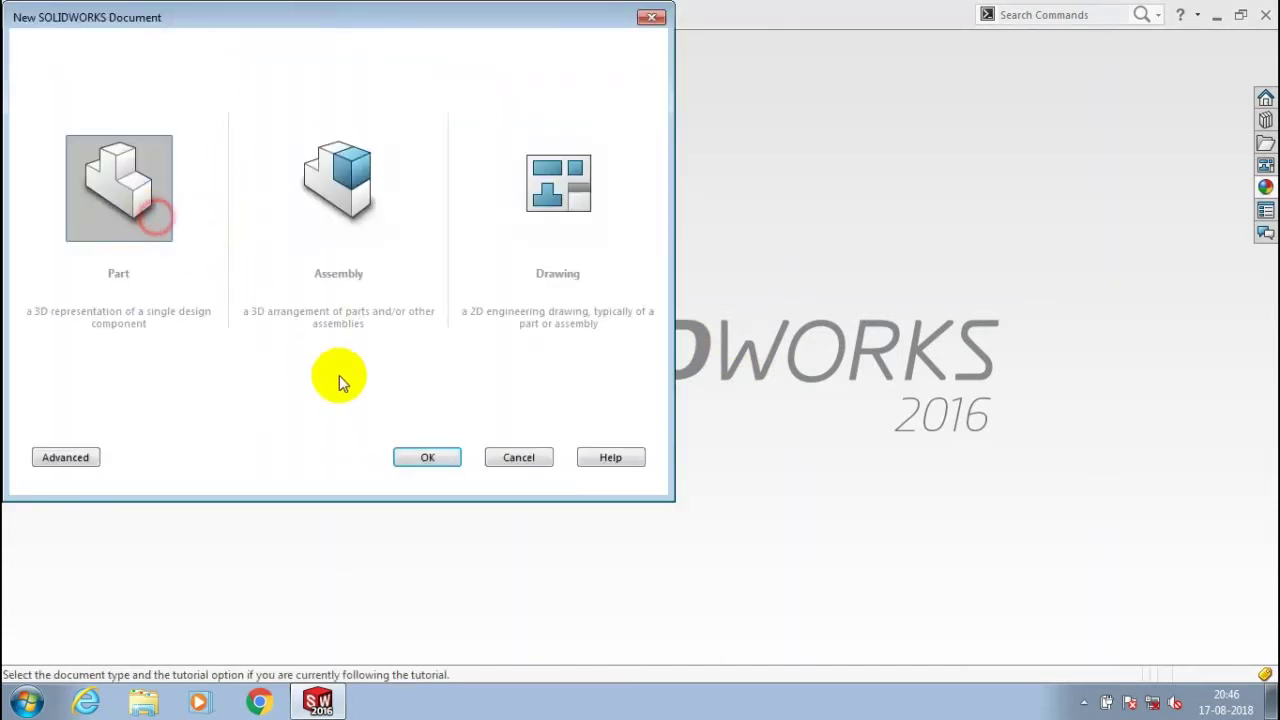
{"action": "left_click", "coordinate": [425, 455]}
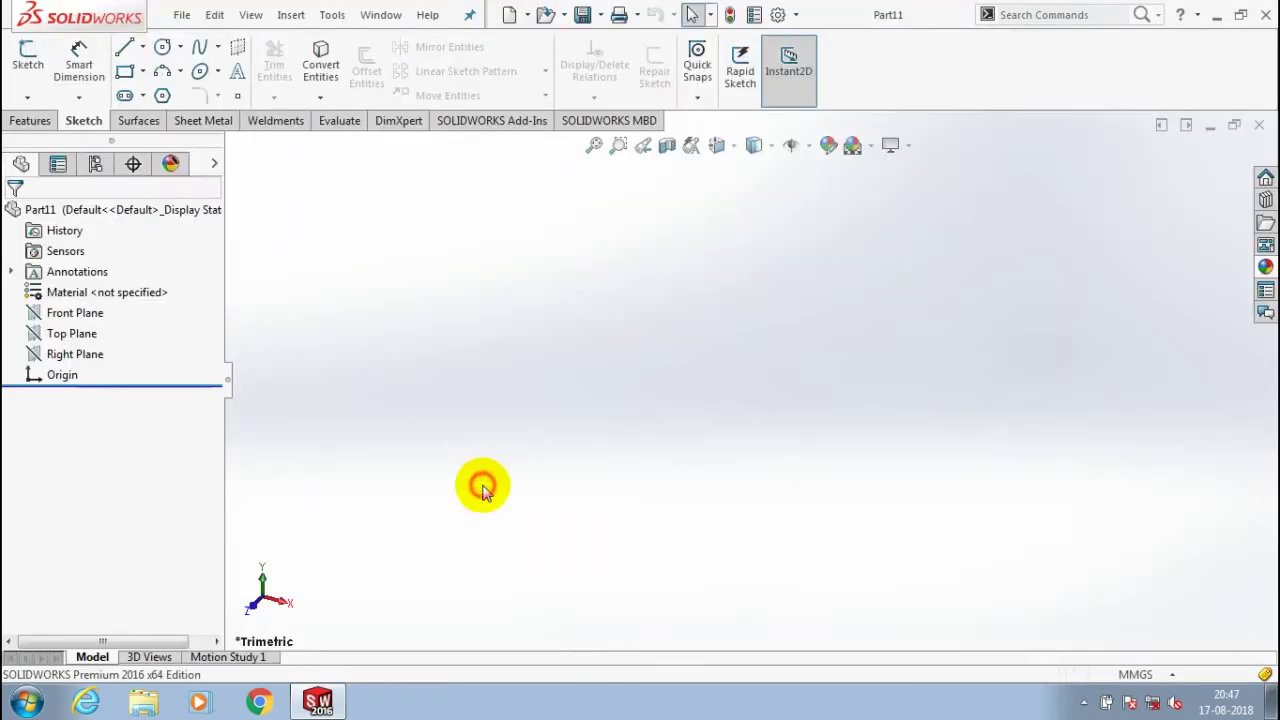
- Face the Front Plane and start a centerline from a point above the origin
{"action": "left_click", "coordinate": [78, 314]}
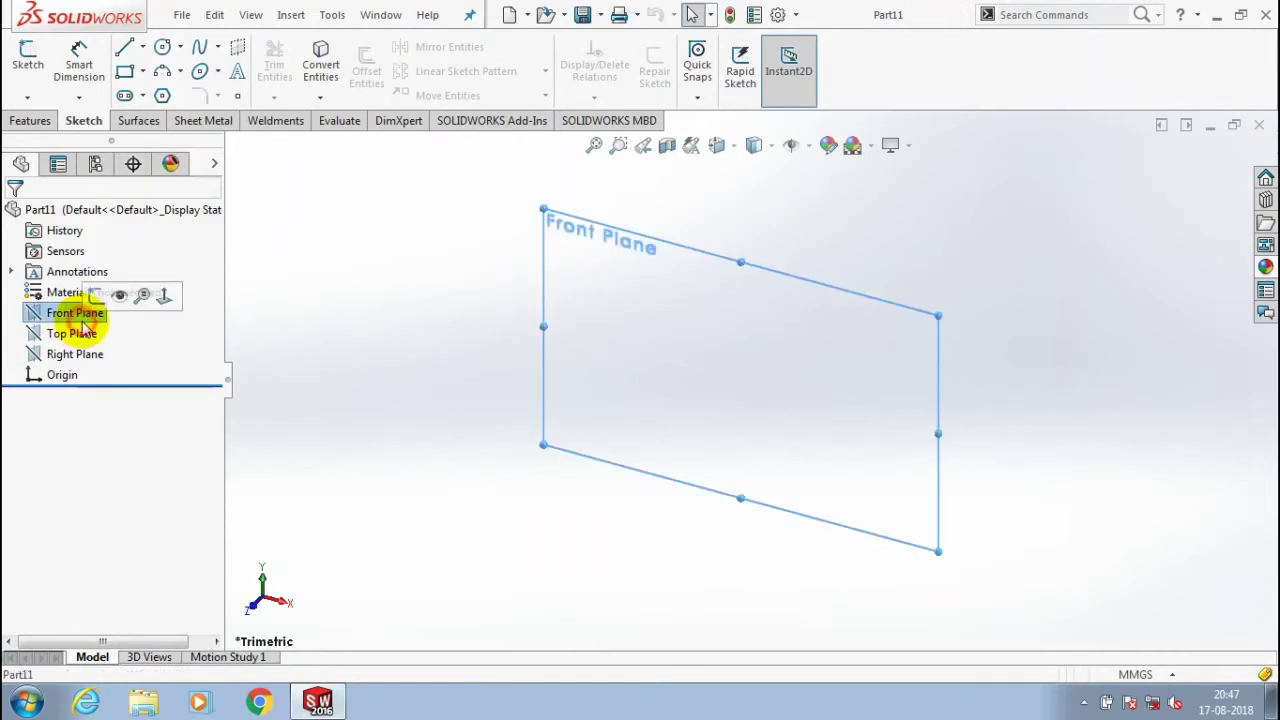
{"action": "right_click", "coordinate": [80, 316]}
{"action": "left_click", "coordinate": [164, 295]}
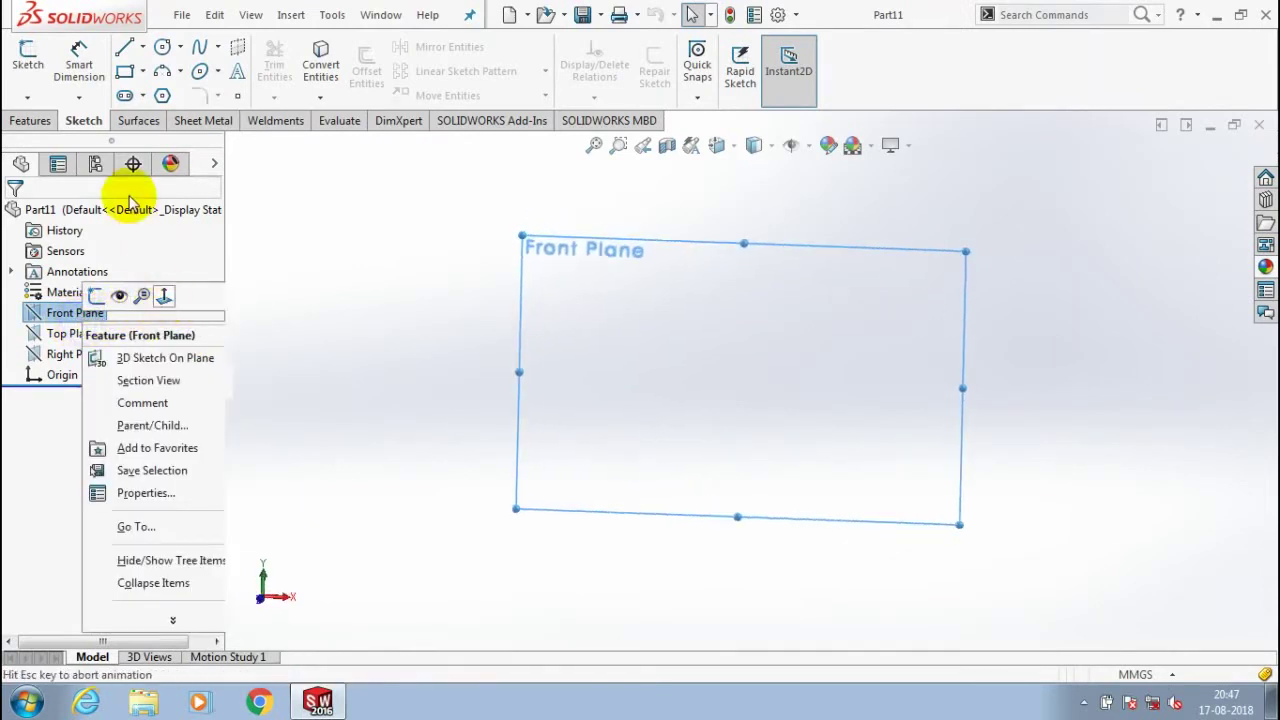
{"action": "left_click", "coordinate": [142, 47]}
{"action": "left_click", "coordinate": [150, 92]}
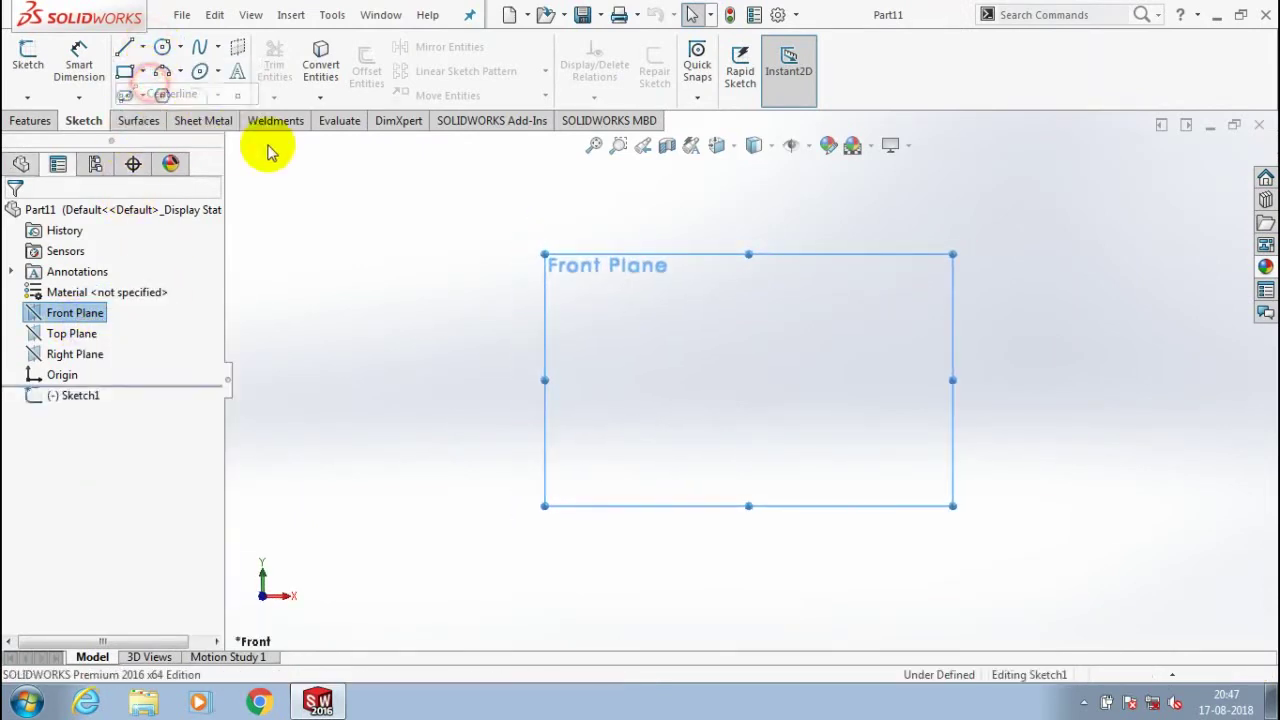
{"action": "left_click", "coordinate": [748, 190]}
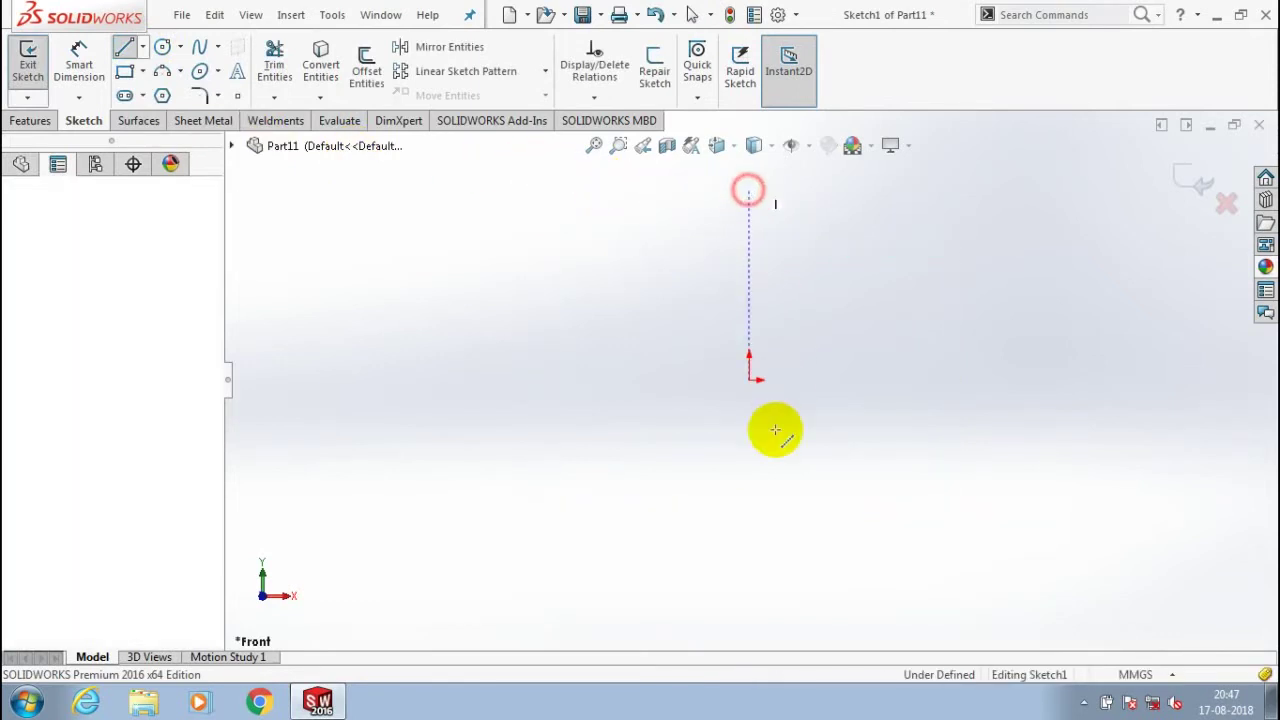
- End the centerline below the origin and draw a closed four-line rectangle with its left edge on it
{"action": "left_click", "coordinate": [749, 606]}
{"action": "key", "text": "Escape"}
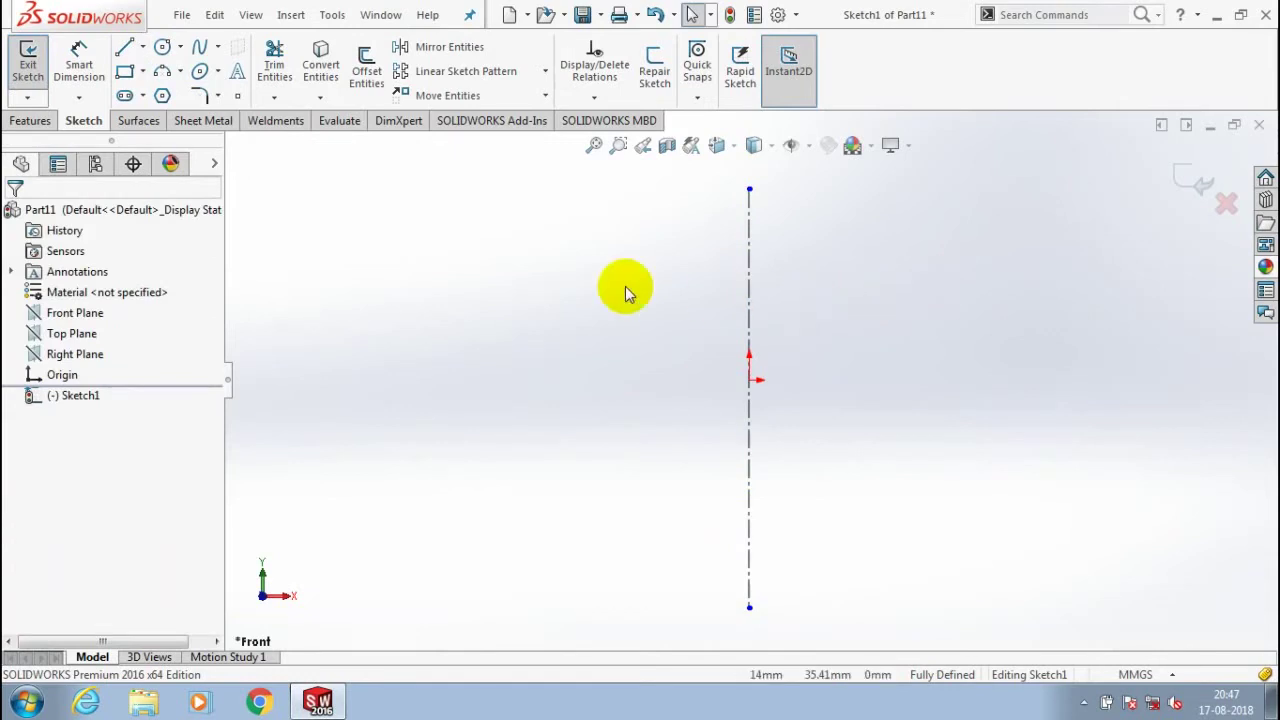
{"action": "left_click", "coordinate": [126, 50]}
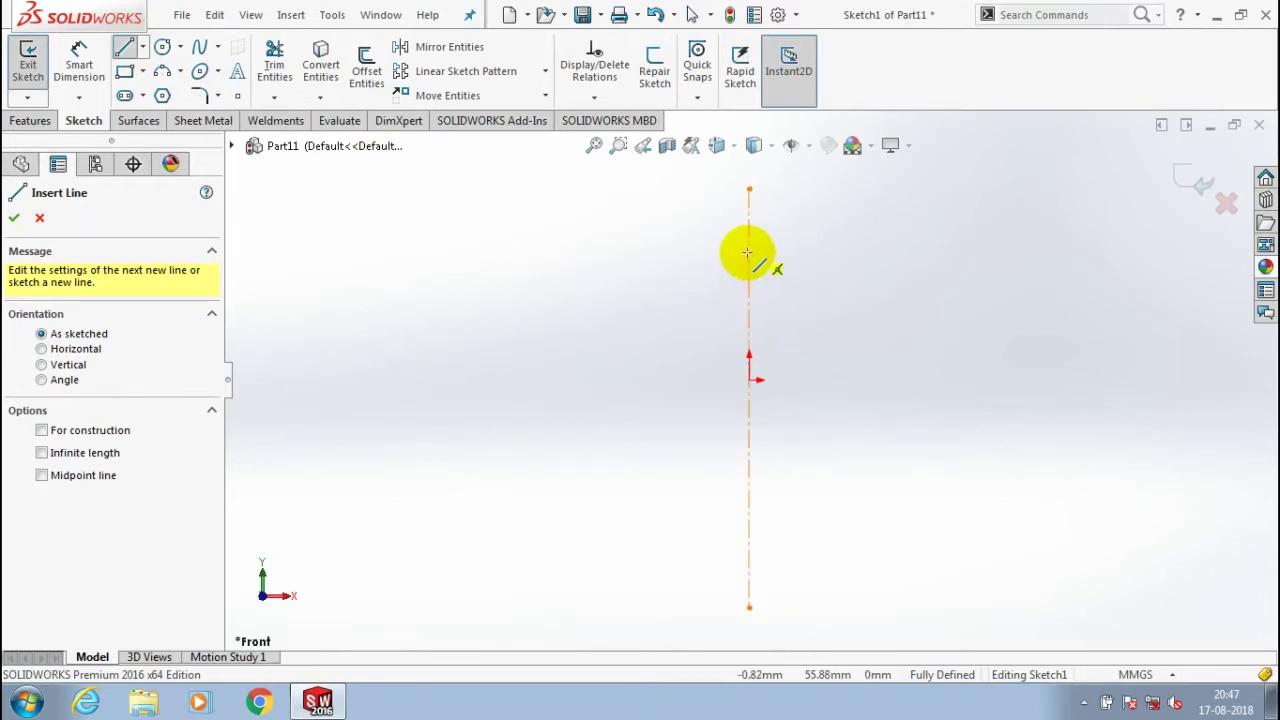
{"action": "left_click", "coordinate": [844, 267]}
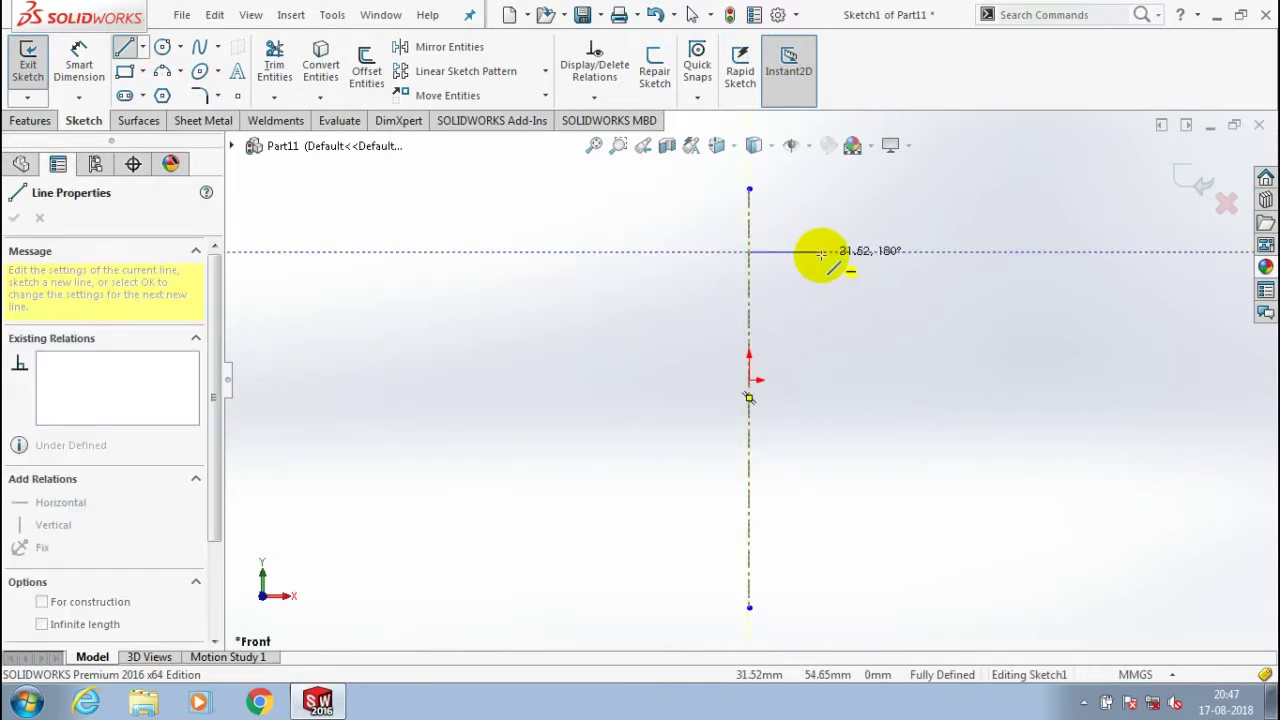
{"action": "left_click", "coordinate": [820, 251]}
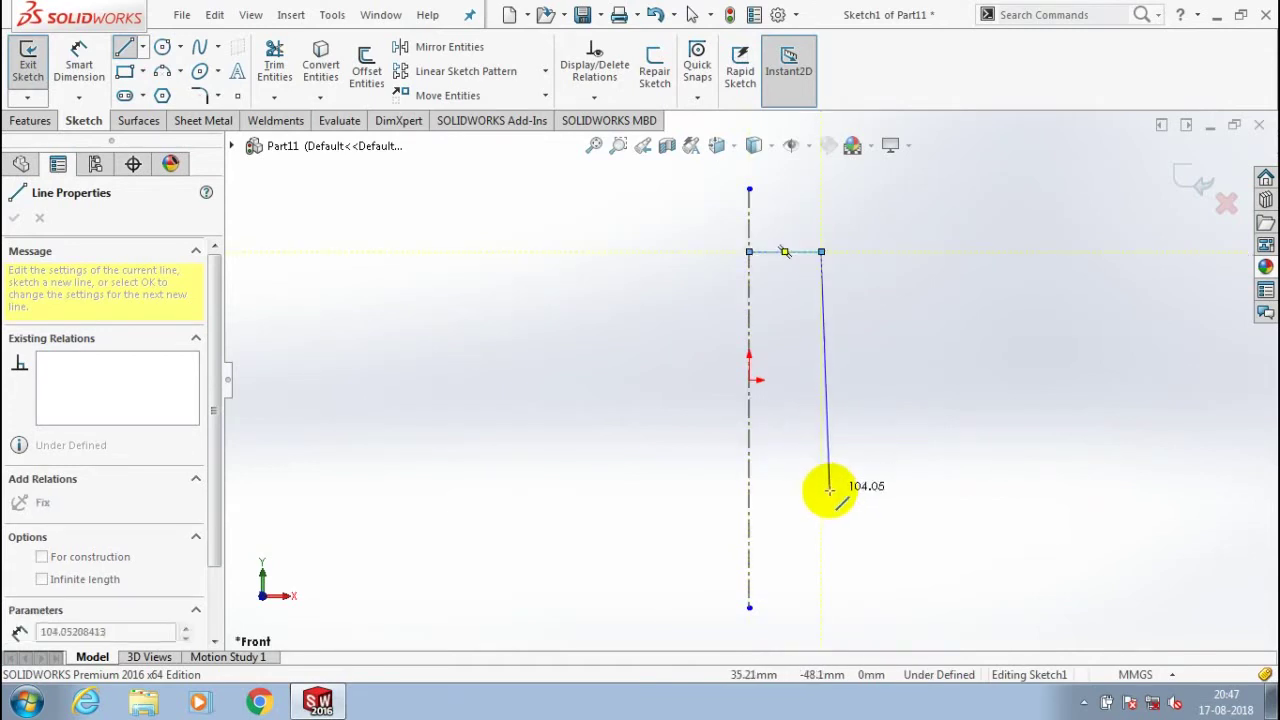
{"action": "left_click", "coordinate": [751, 511]}
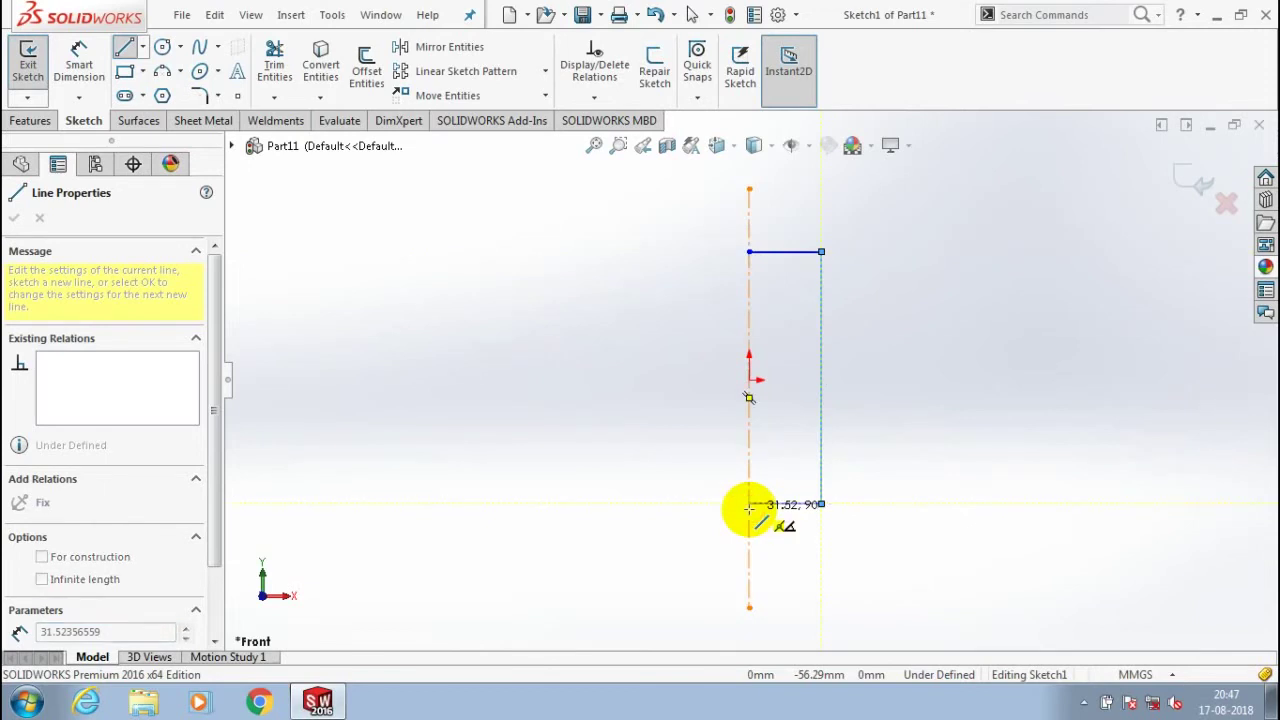
{"action": "left_click", "coordinate": [755, 256]}
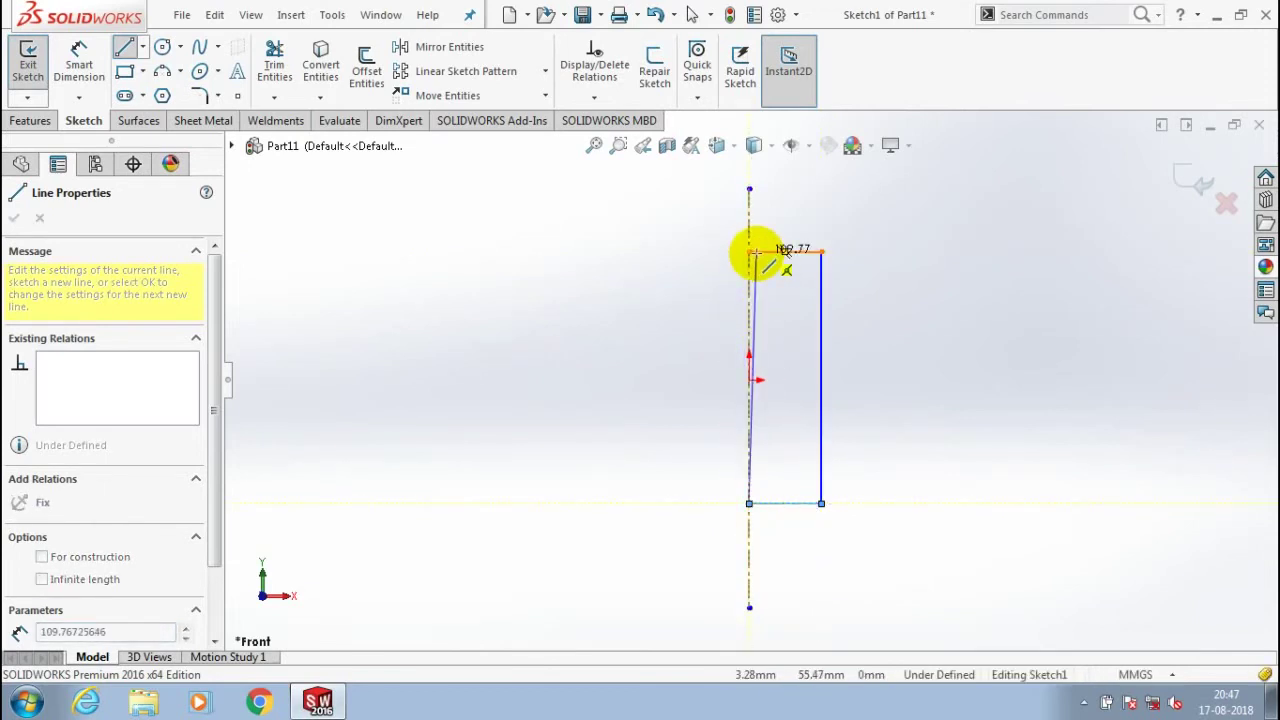
{"action": "left_click", "coordinate": [786, 250]}
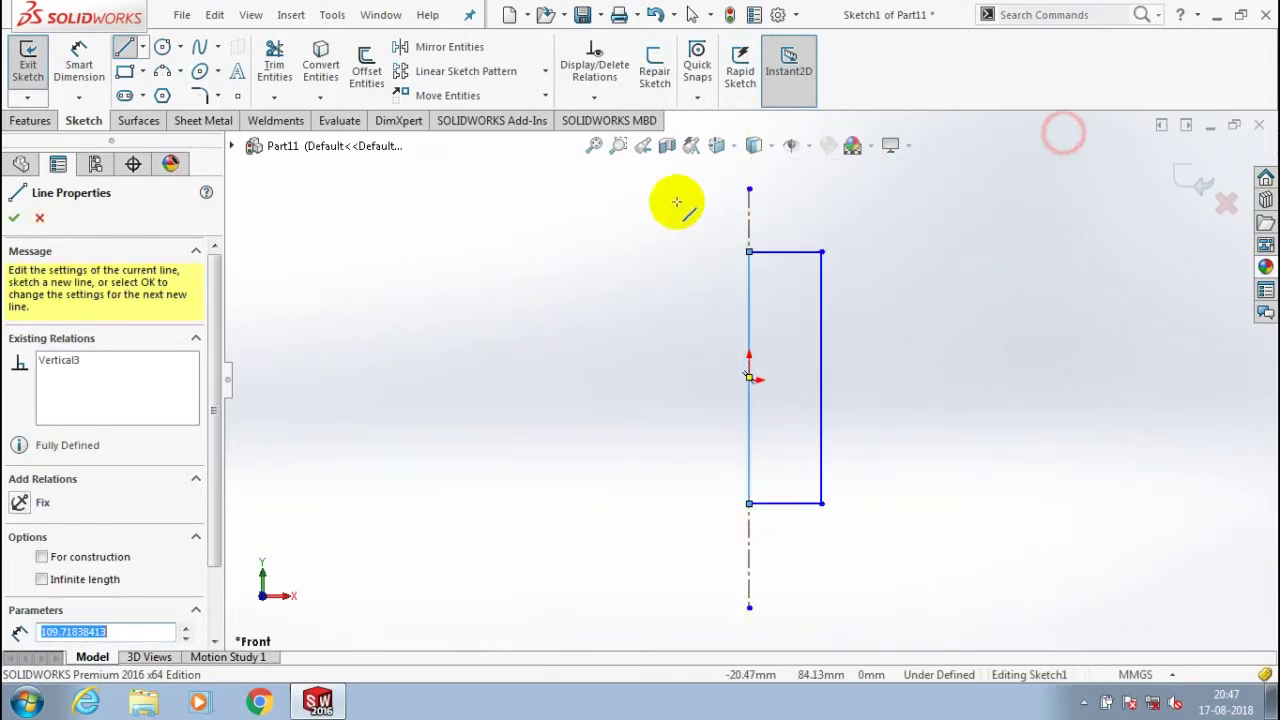
{"action": "left_click", "coordinate": [12, 218]}
{"action": "left_click", "coordinate": [389, 290]}
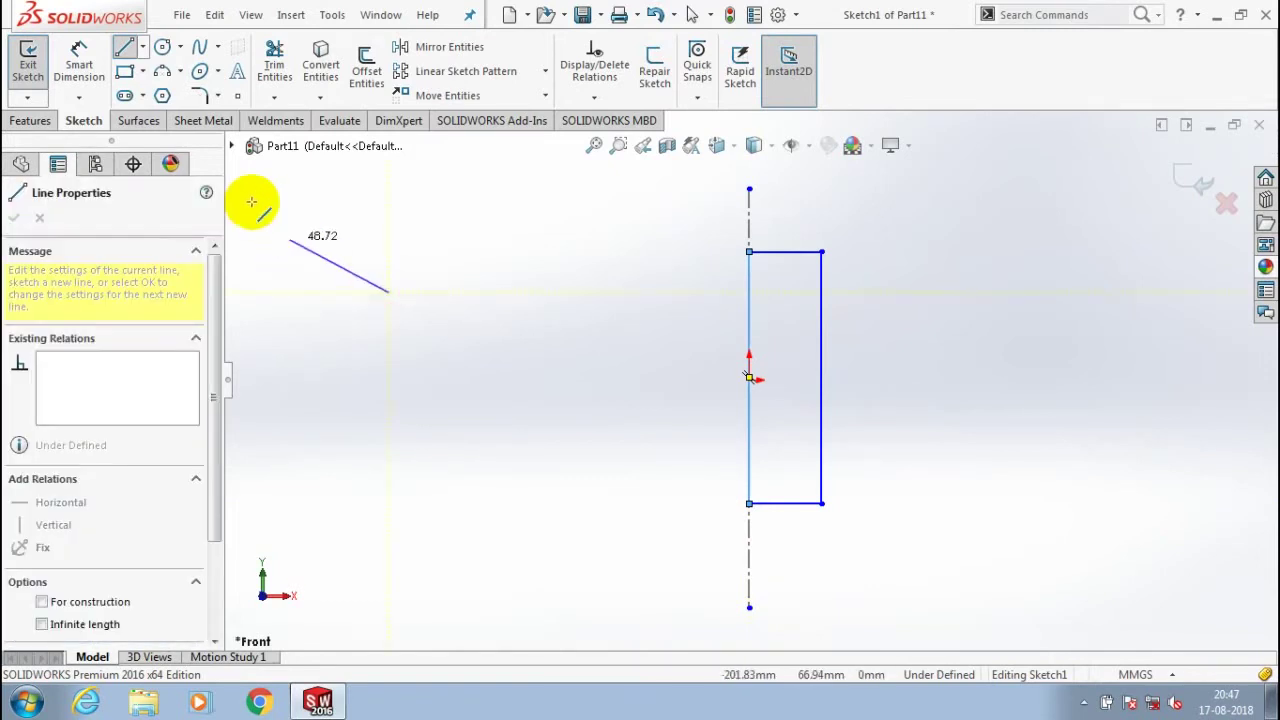
{"action": "key", "text": "Escape"}
{"action": "key", "text": "Escape"}
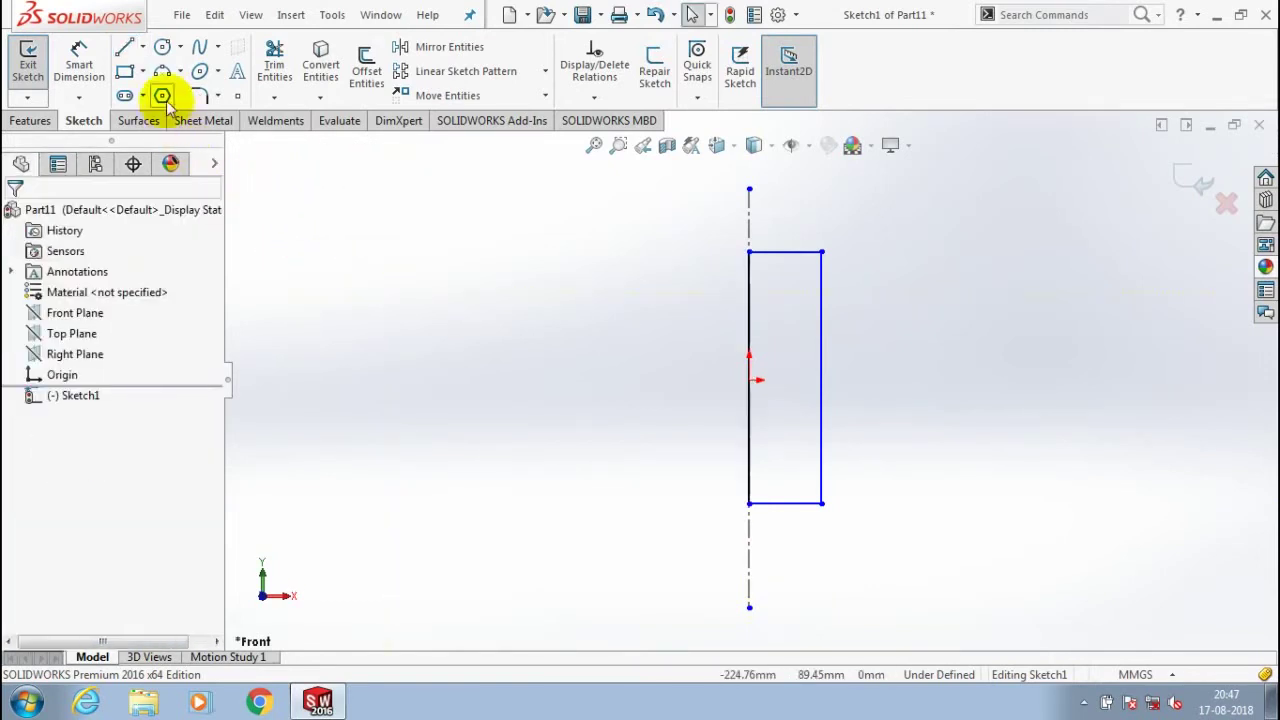
- Dimension the rectangle's top edge to 7.5 mm and right edge to 55 mm, then fit the view
{"action": "left_click", "coordinate": [79, 58]}
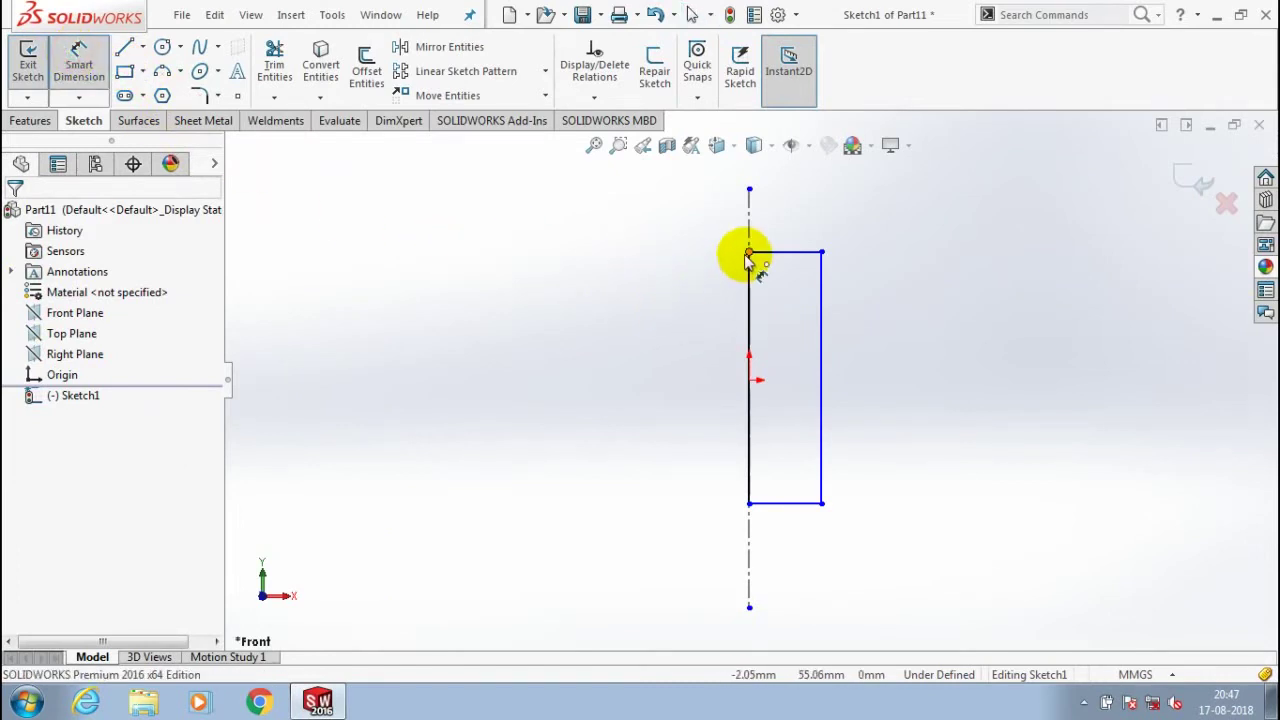
{"action": "left_click", "coordinate": [802, 252]}
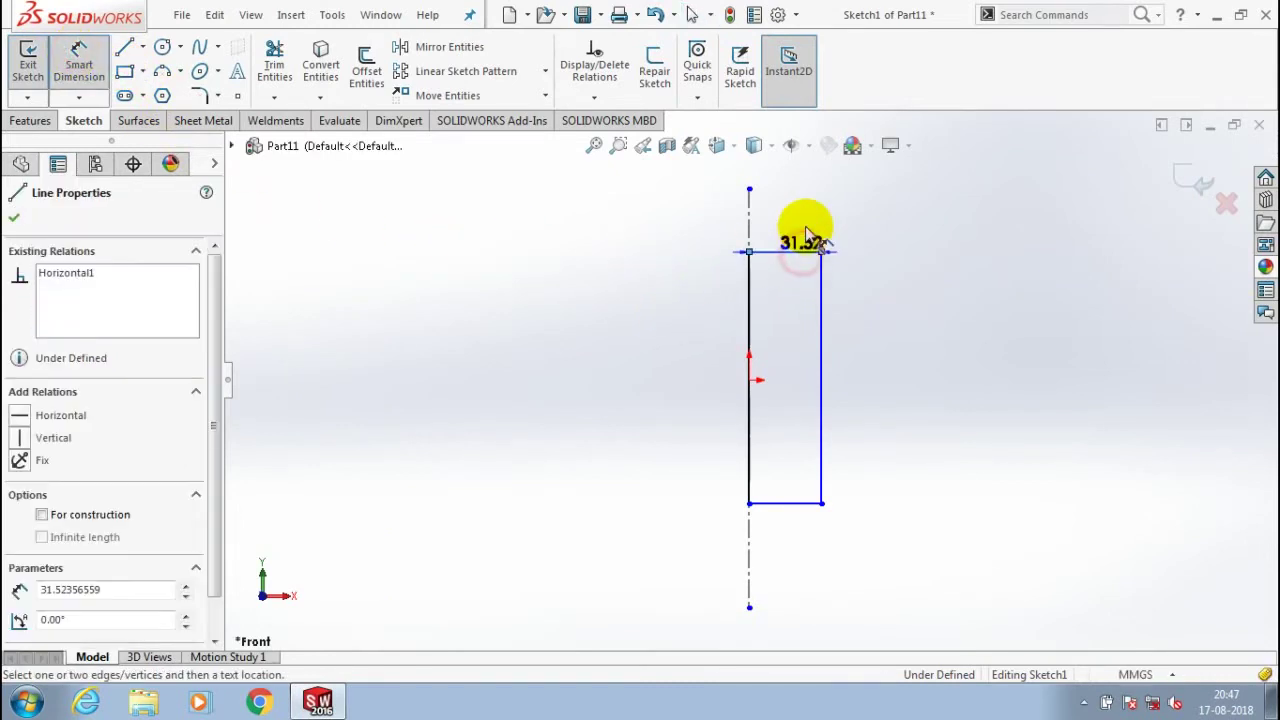
{"action": "left_click", "coordinate": [806, 220]}
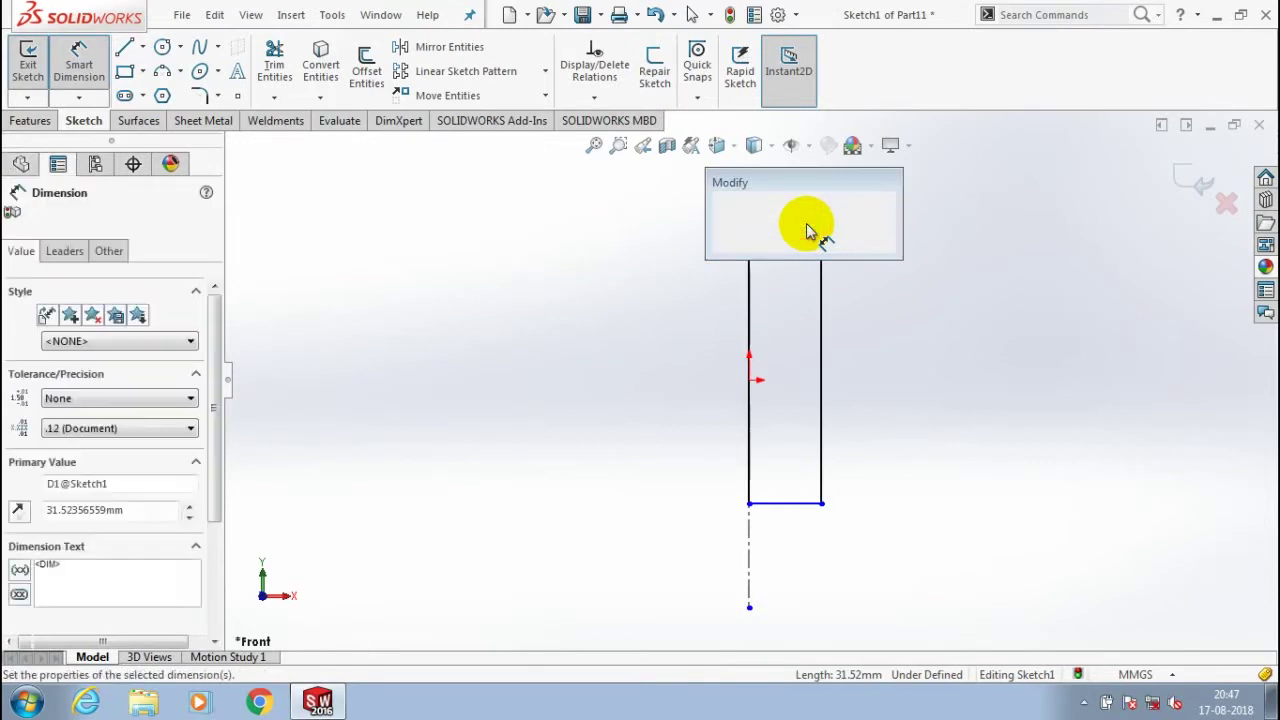
{"action": "type", "text": "7."}
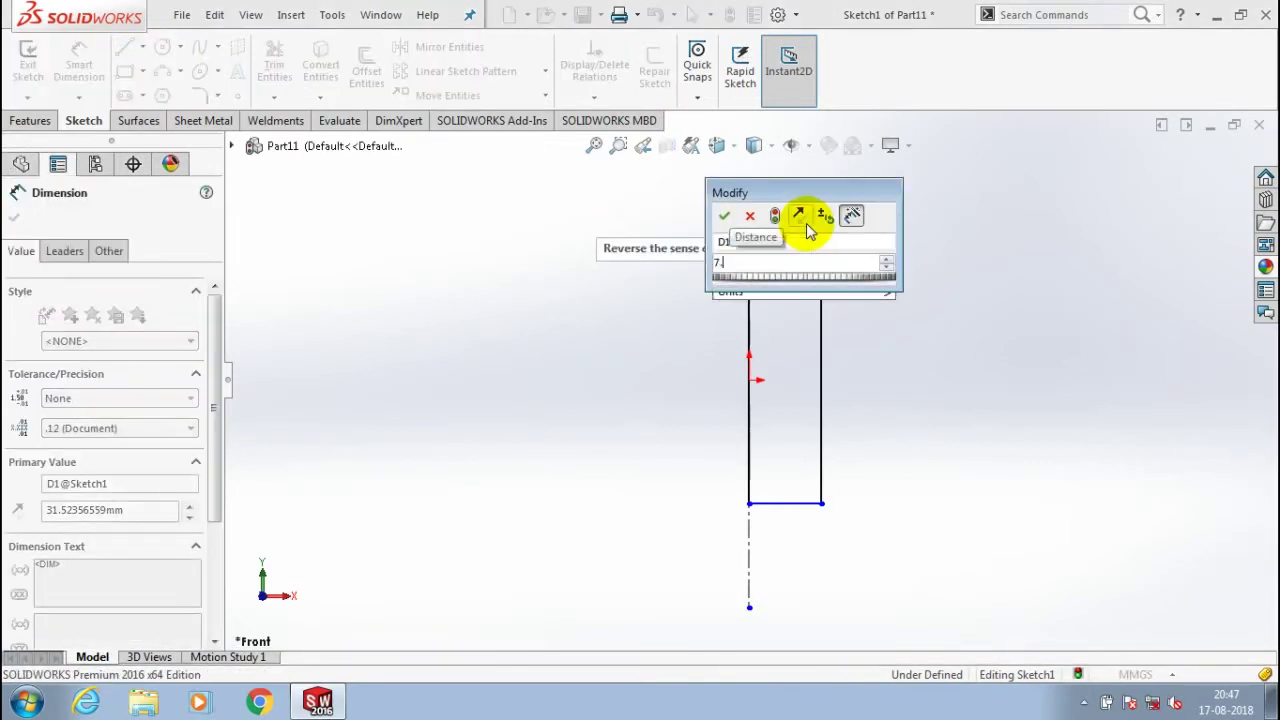
{"action": "type", "text": "5"}
{"action": "key", "text": "Return"}
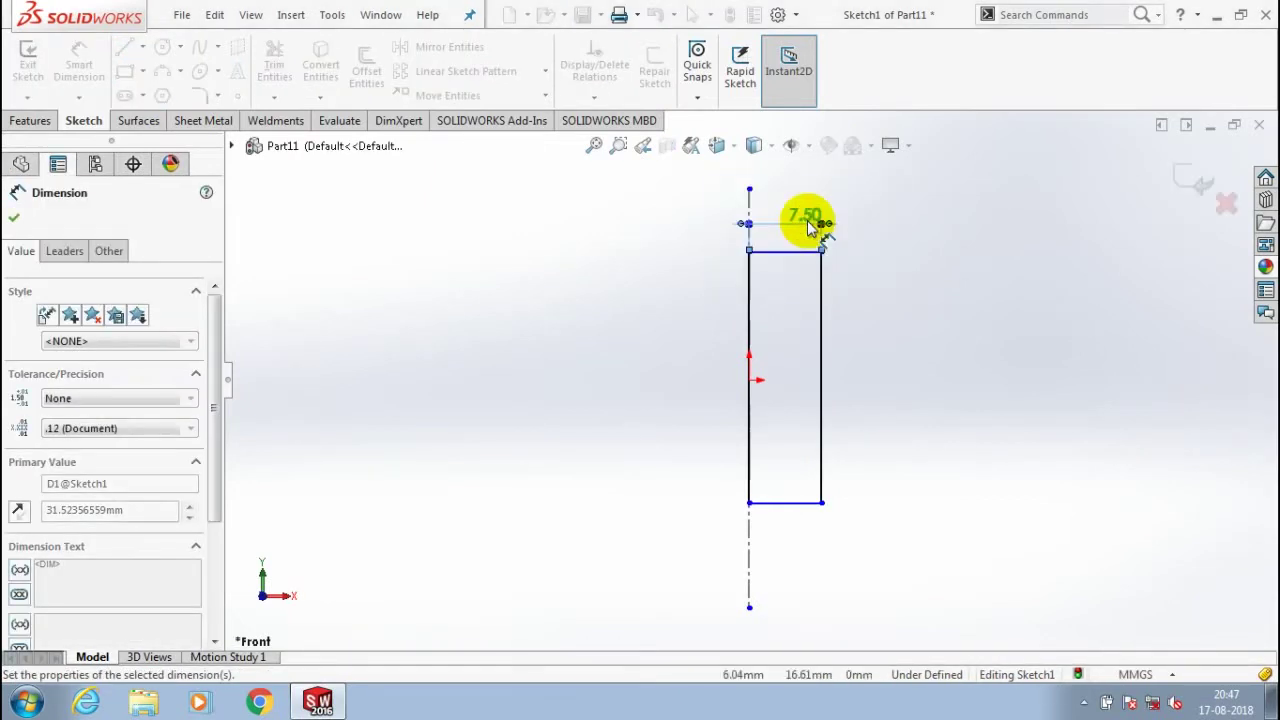
{"action": "left_click", "coordinate": [820, 335]}
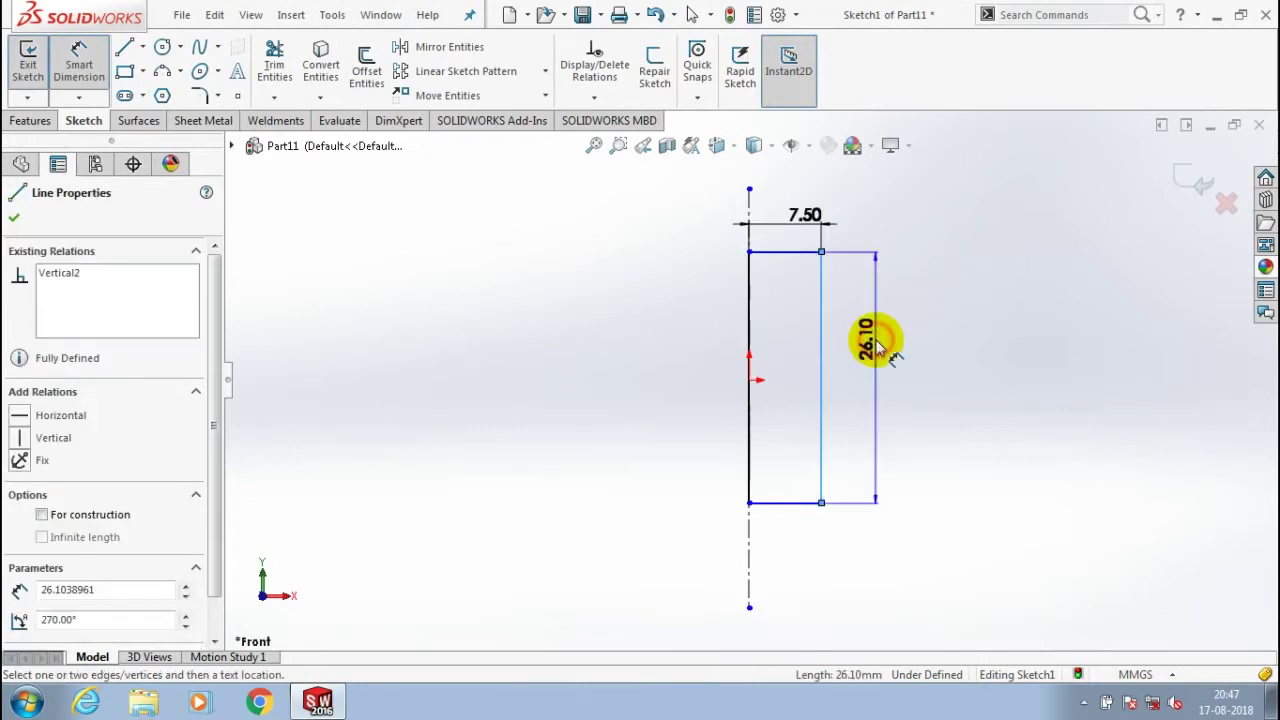
{"action": "left_click", "coordinate": [877, 340]}
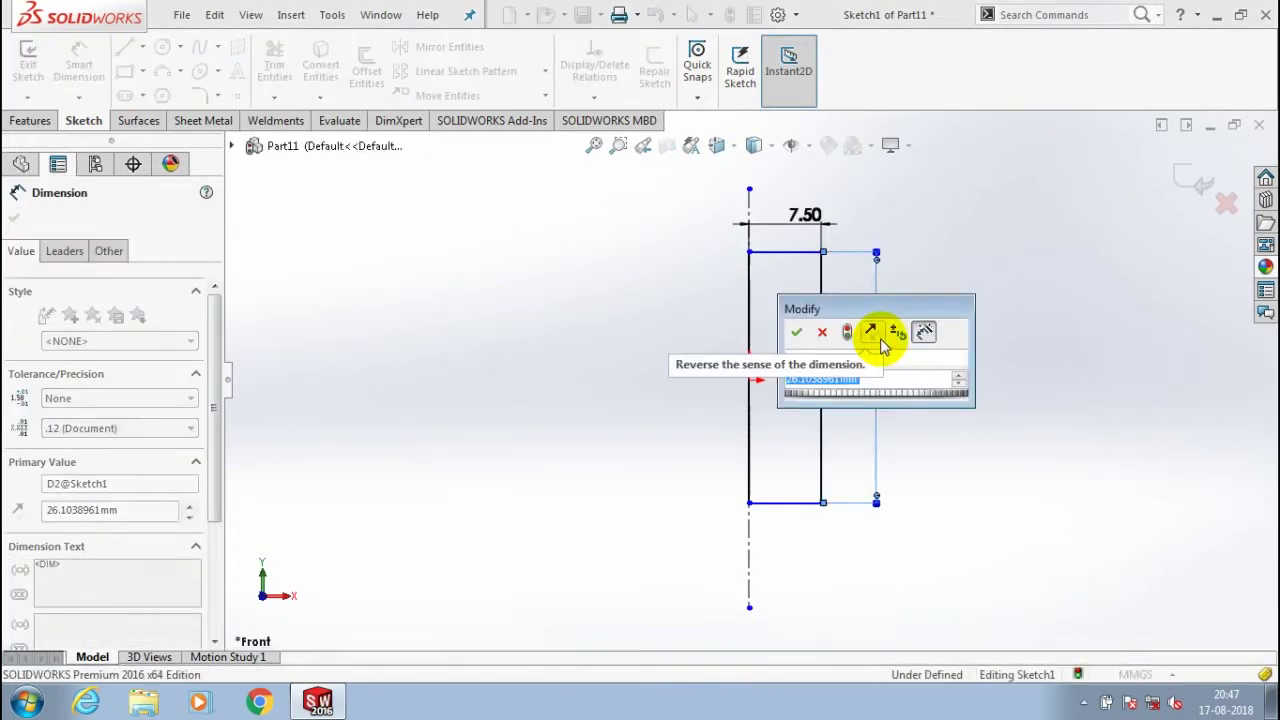
{"action": "type", "text": "55"}
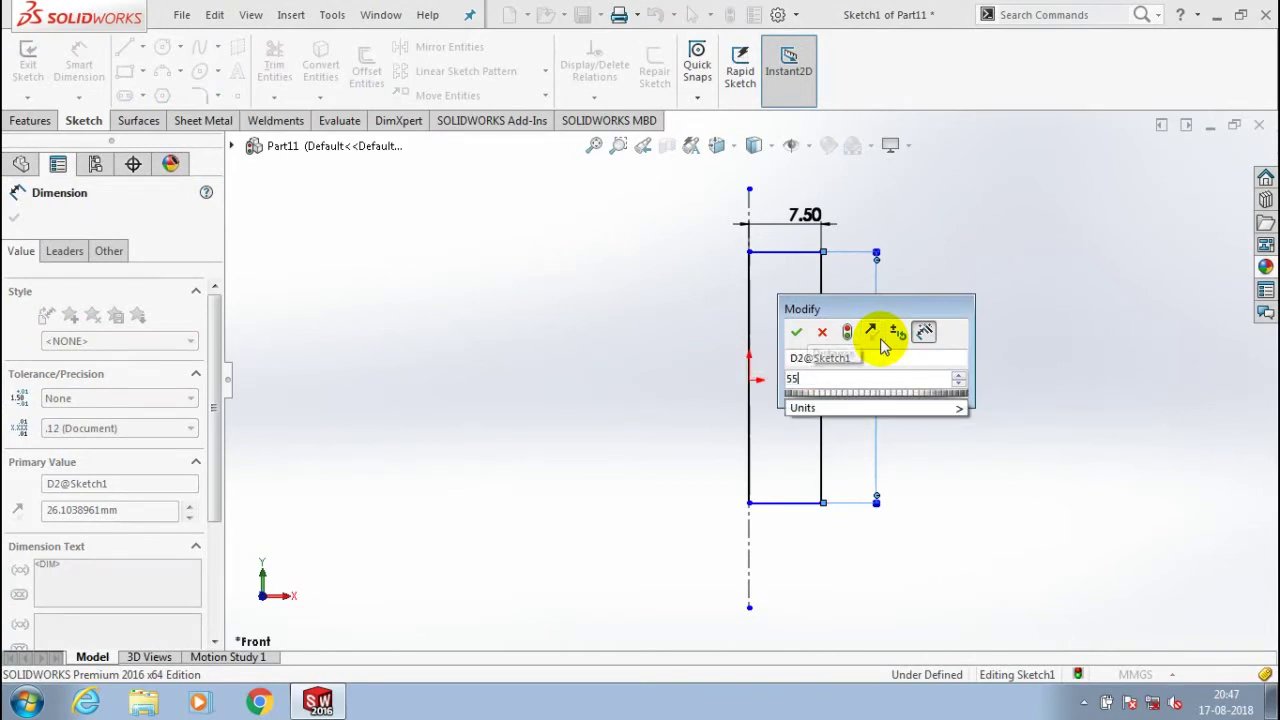
{"action": "key", "text": "Return"}
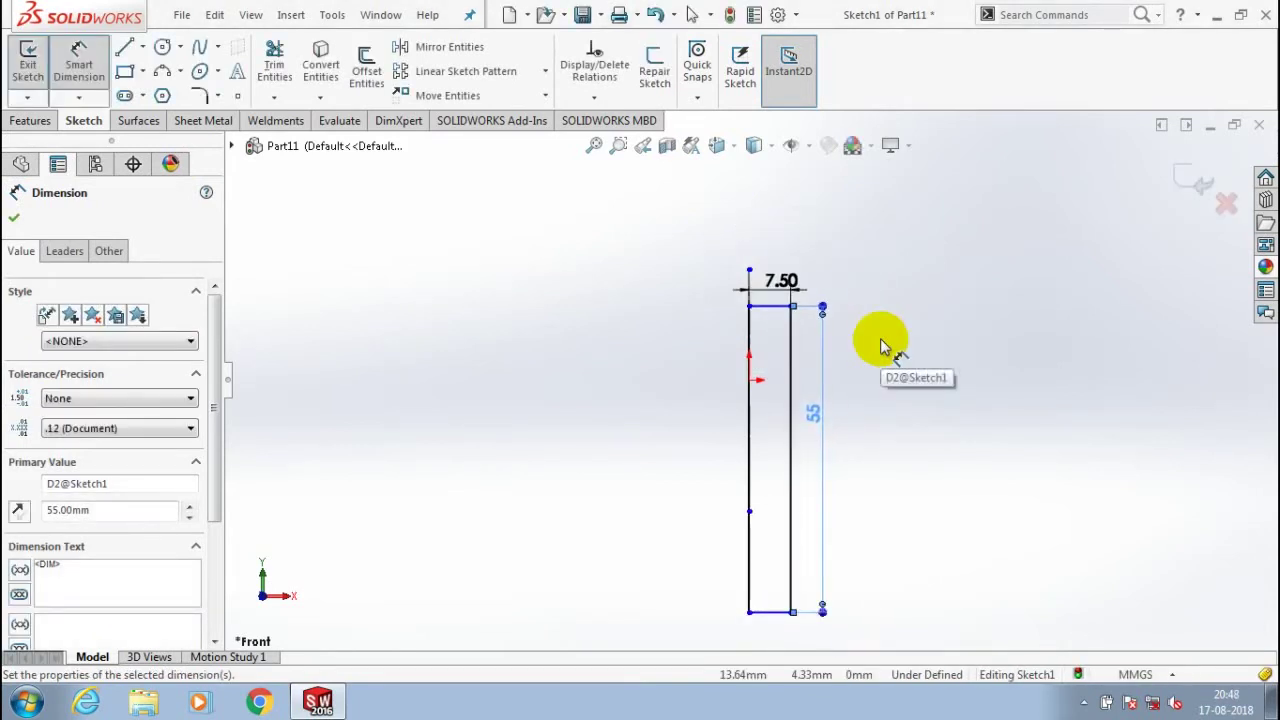
{"action": "left_click", "coordinate": [14, 217]}
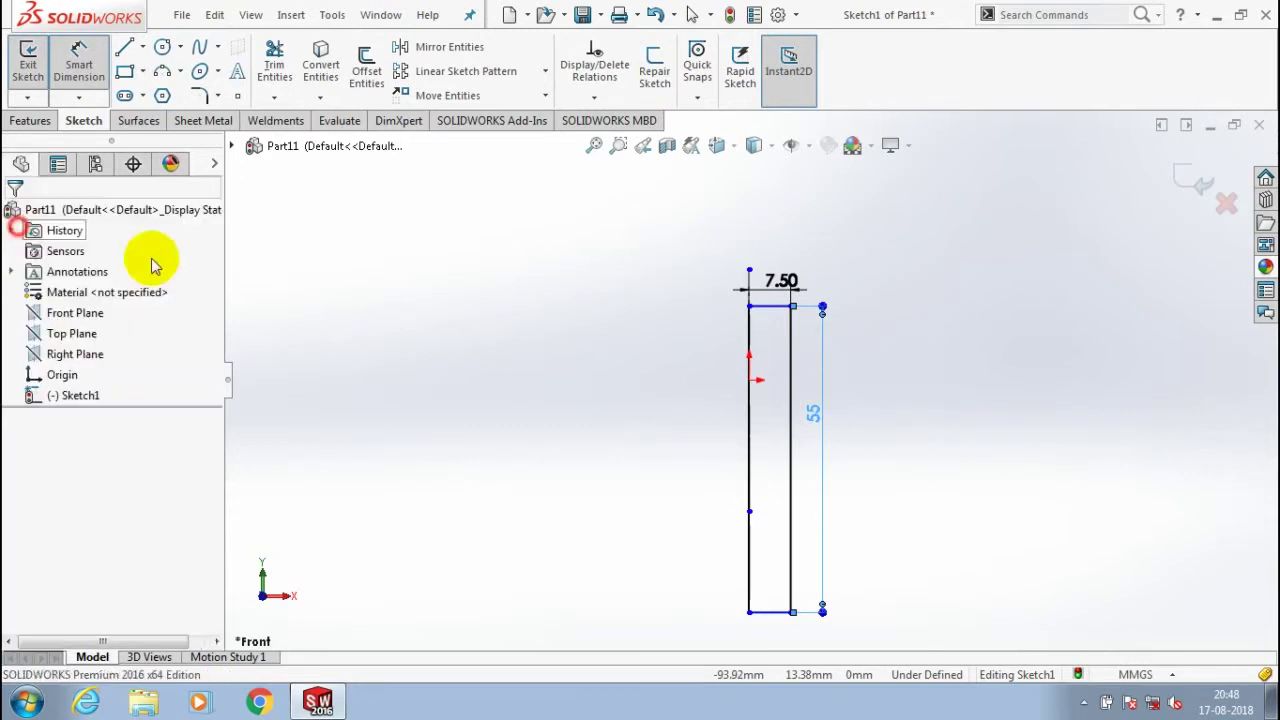
{"action": "scroll", "coordinate": [890, 435], "scroll_direction": "down", "scroll_amount": 2}
{"action": "key", "text": "f"}
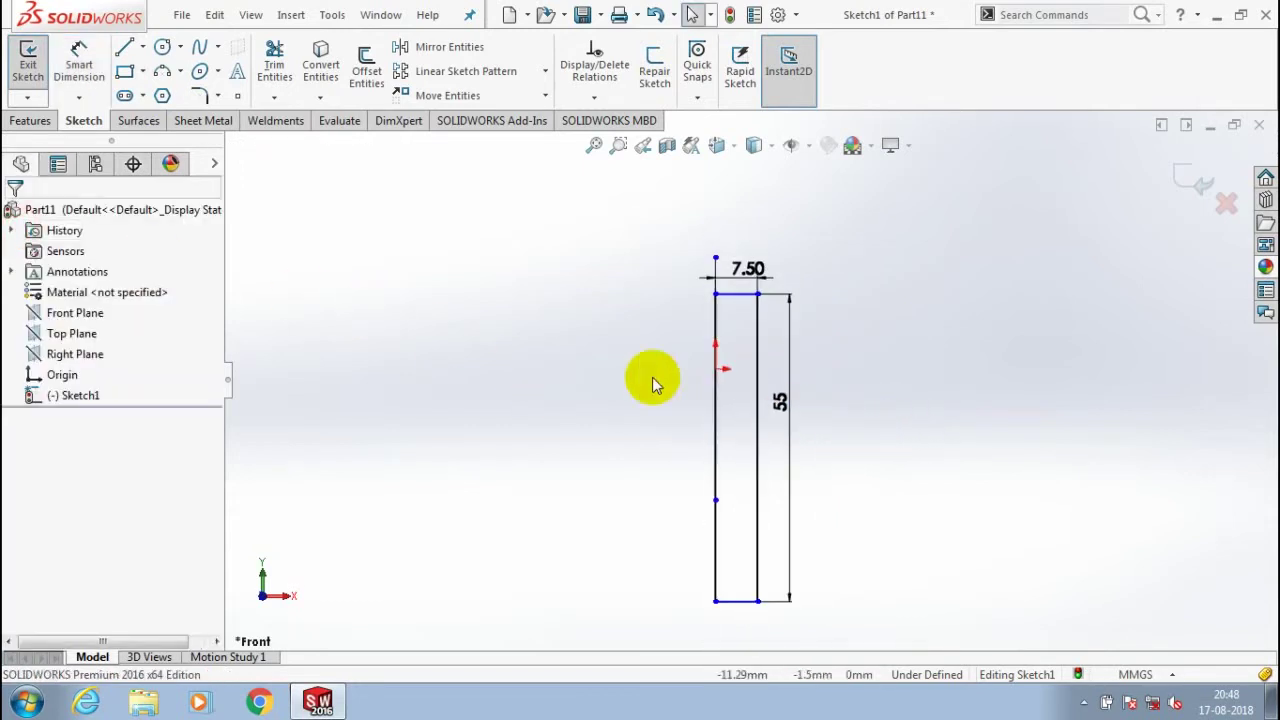
{"action": "left_click", "coordinate": [123, 49]}
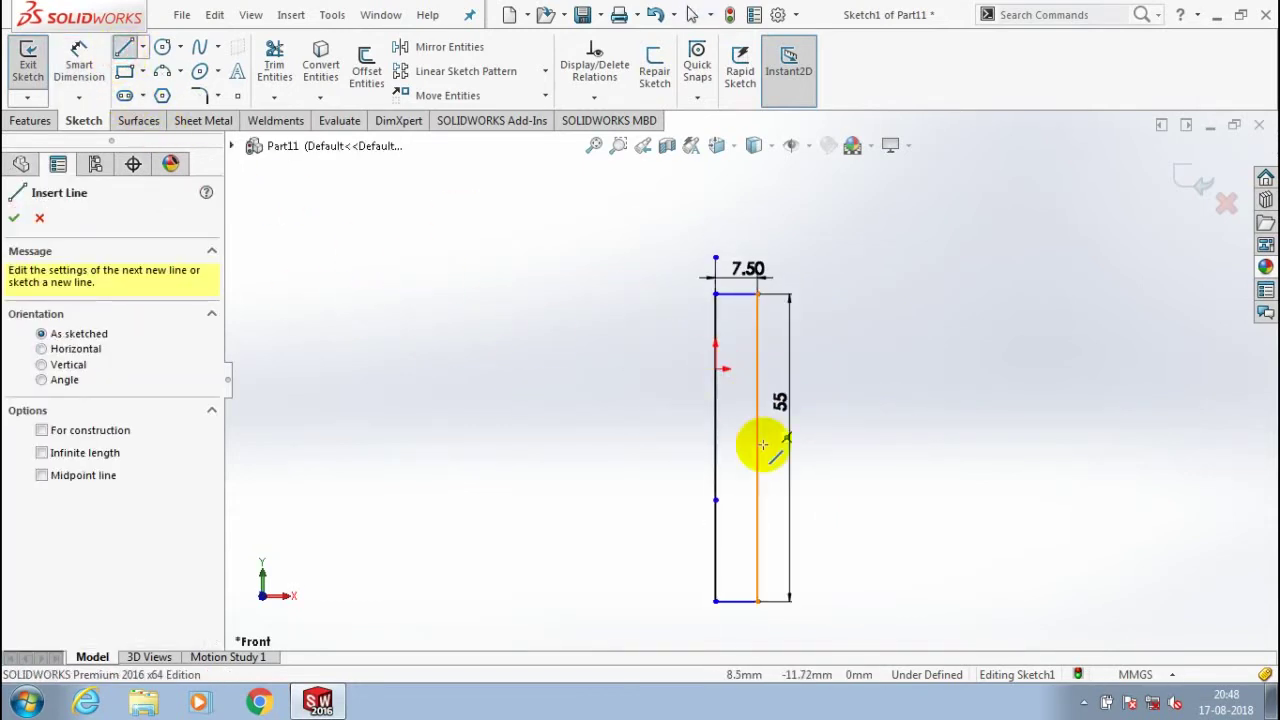
- Draw two slanted lines forming a V notch on the profile's right edge near the base
{"action": "scroll", "coordinate": [748, 500], "scroll_direction": "down", "scroll_amount": 2}
{"action": "scroll", "coordinate": [748, 512], "scroll_direction": "up", "scroll_amount": 2}
{"action": "scroll", "coordinate": [750, 517], "scroll_direction": "down", "scroll_amount": 2}
{"action": "left_click", "coordinate": [751, 517]}
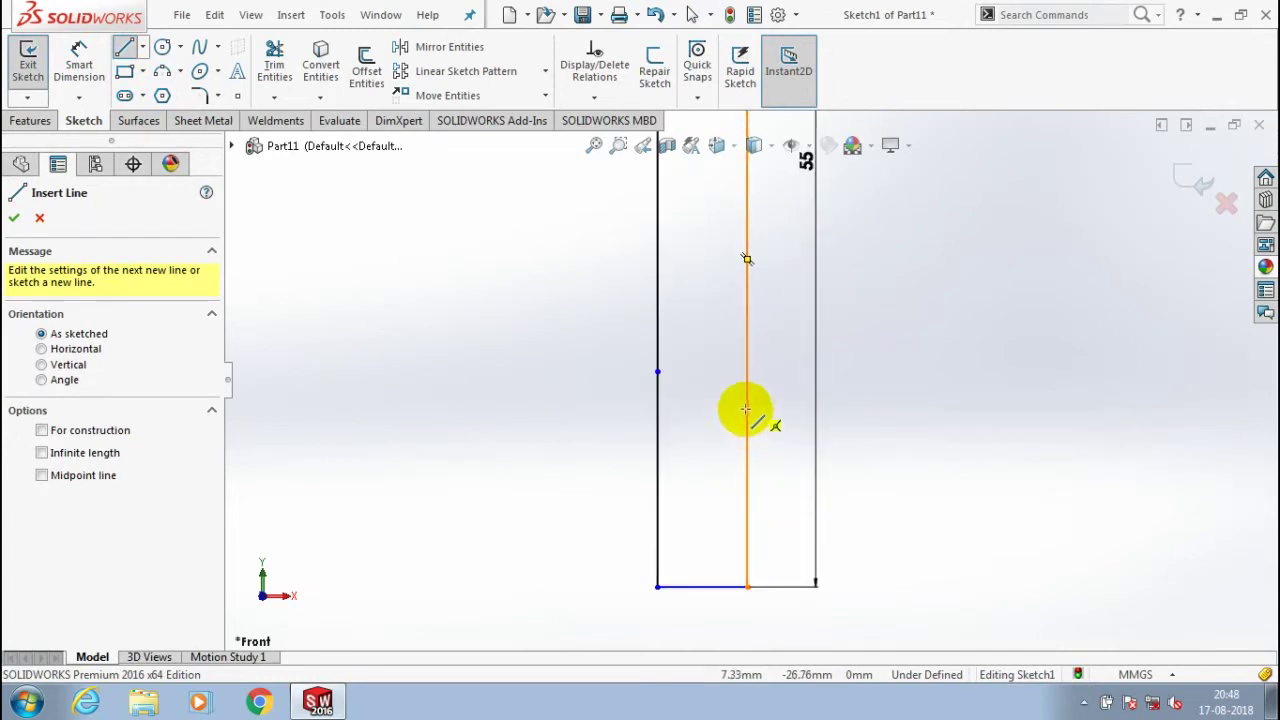
{"action": "left_click", "coordinate": [745, 409]}
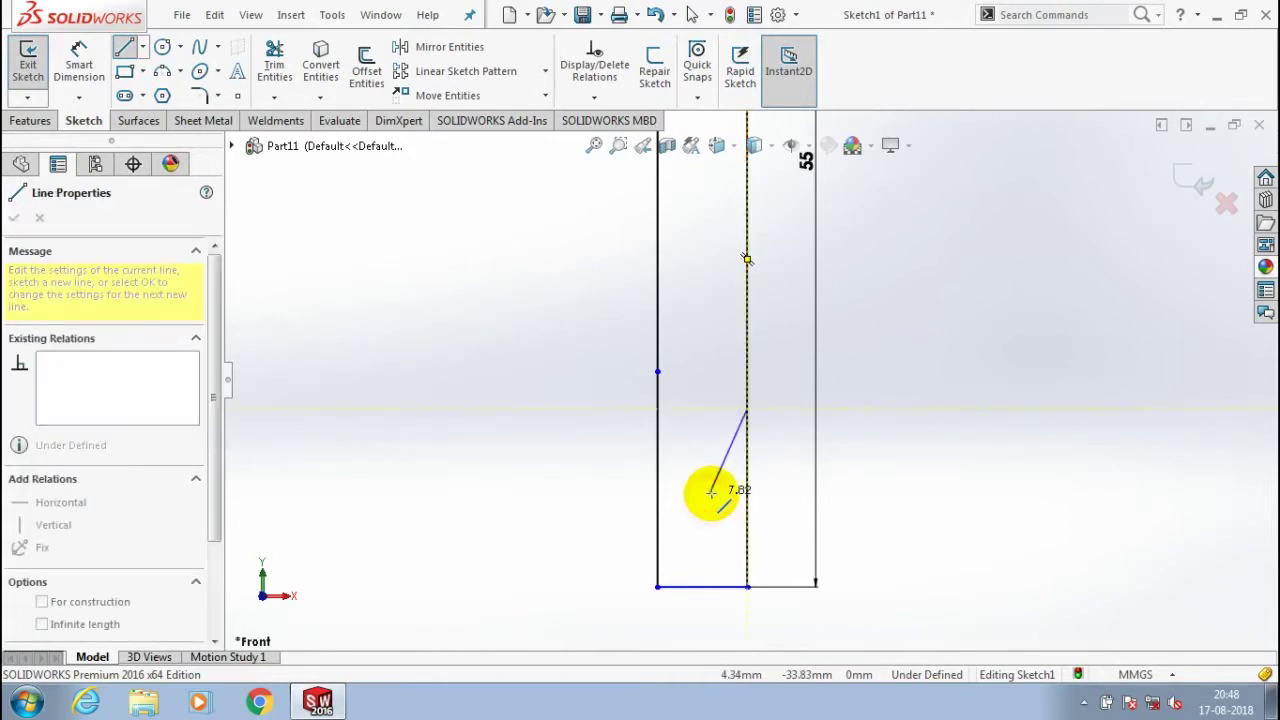
{"action": "left_click", "coordinate": [714, 491]}
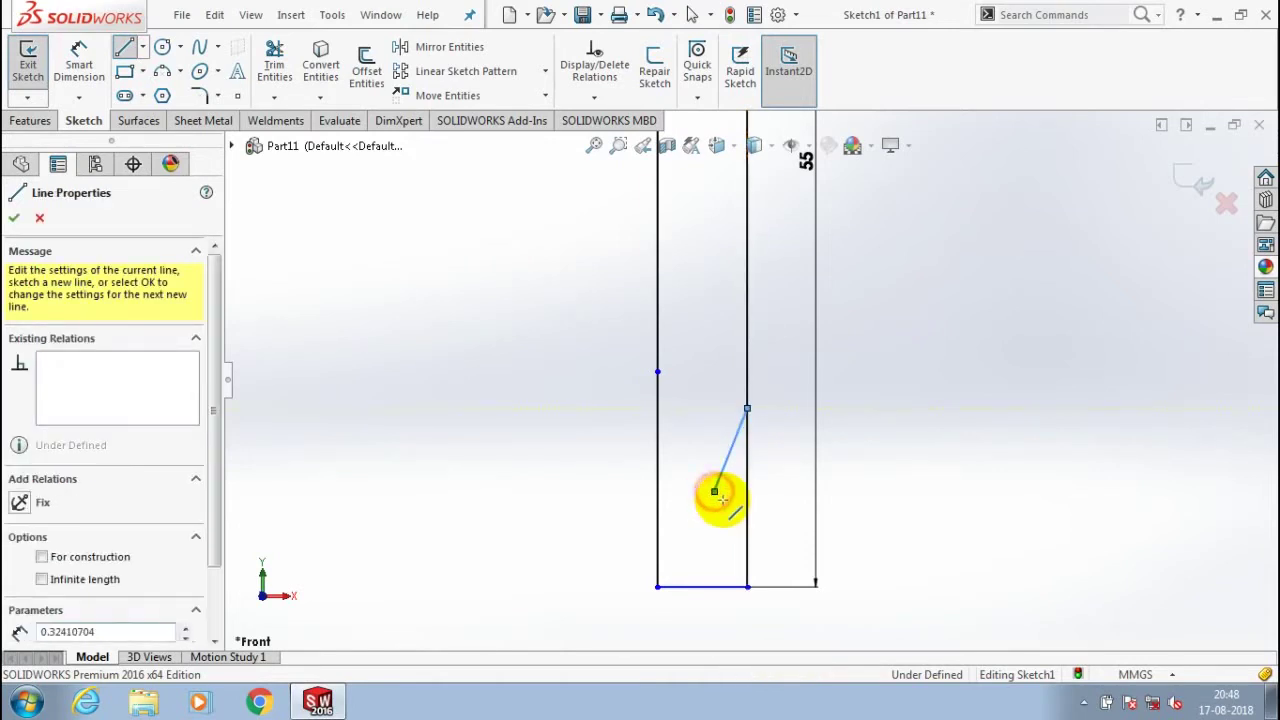
{"action": "left_click", "coordinate": [747, 543]}
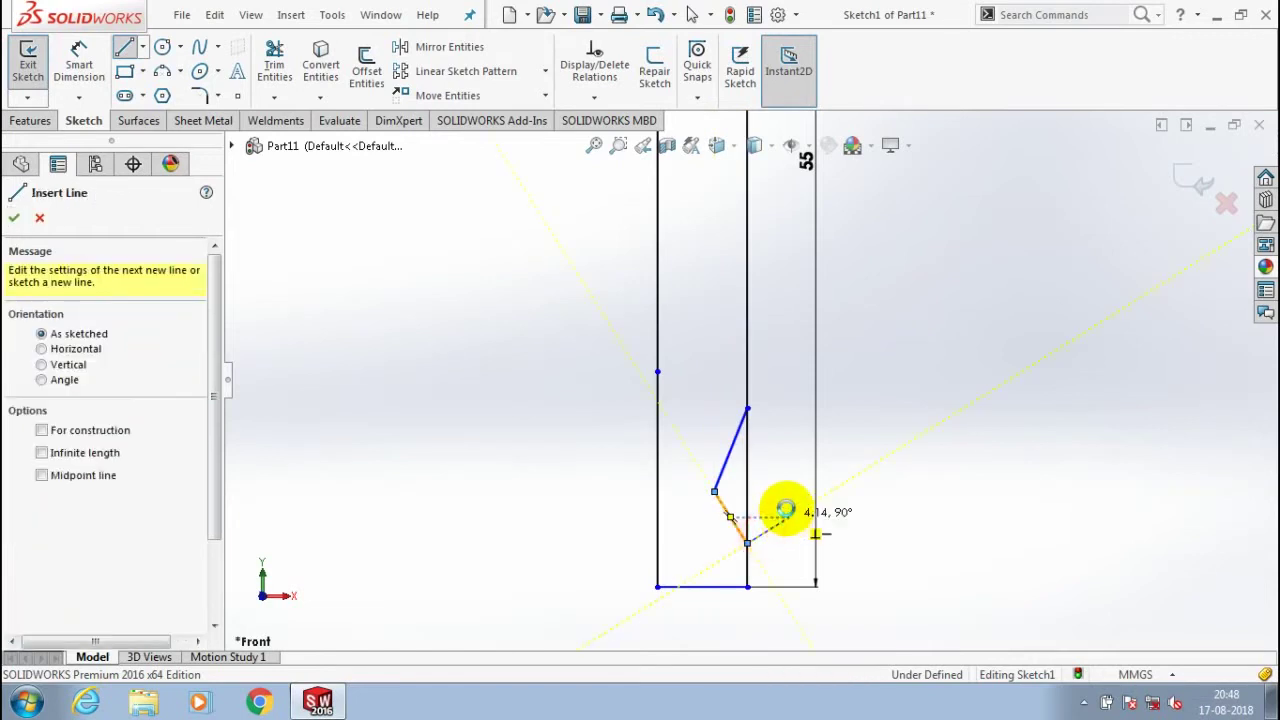
{"action": "key", "text": "Escape"}
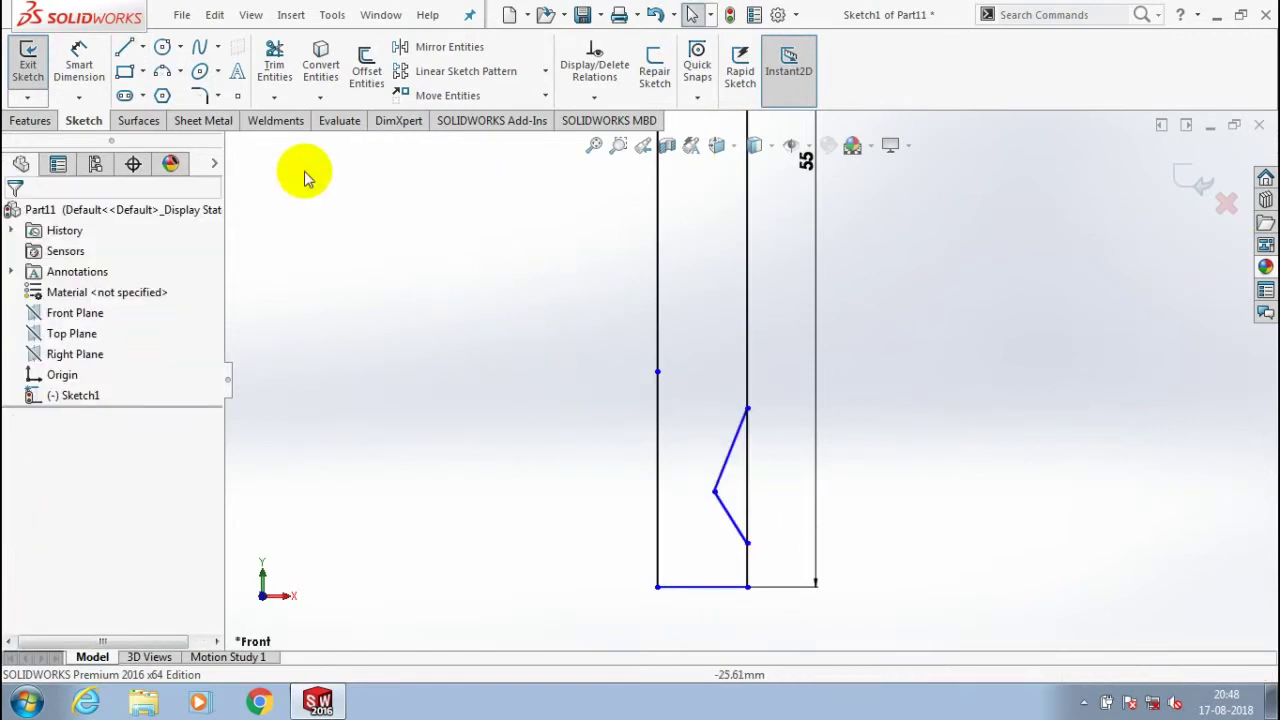
- Trim away the straight edge segment between the V notch's lines
{"action": "left_click", "coordinate": [274, 65]}
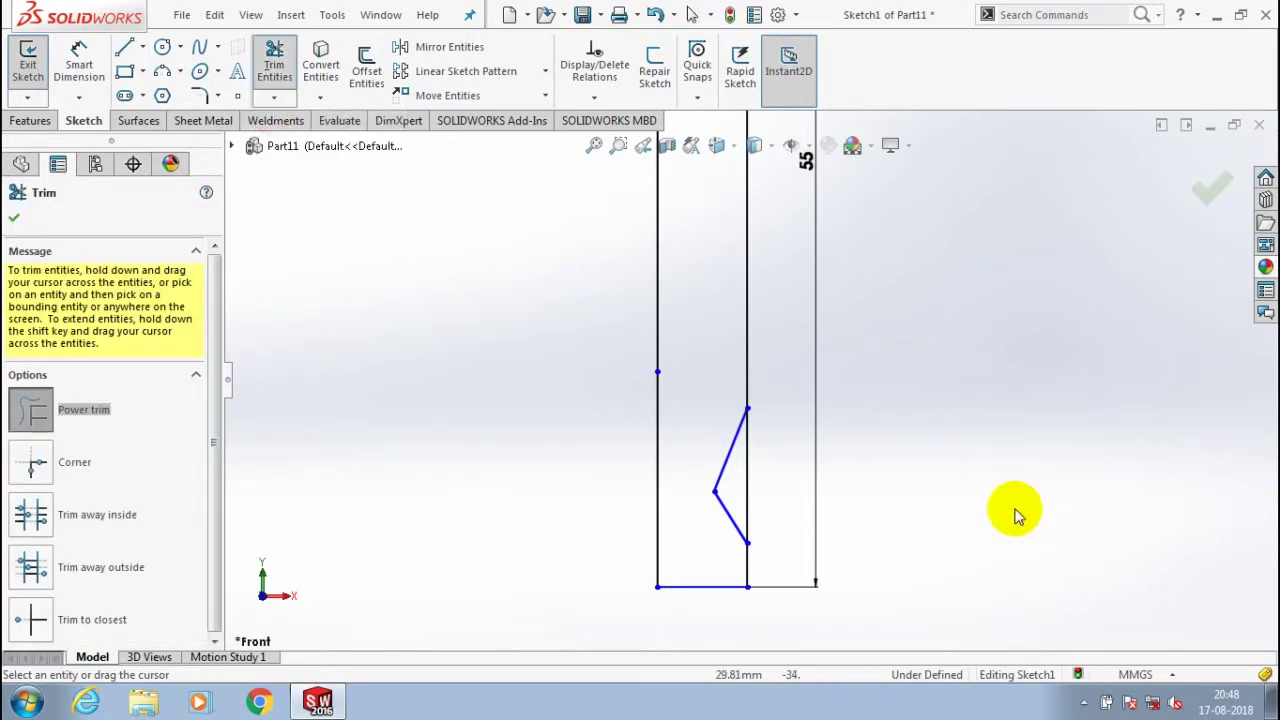
{"action": "scroll", "coordinate": [905, 537], "scroll_direction": "down", "scroll_amount": 3}
{"action": "left_click_drag", "start_coordinate": [674, 411], "coordinate": [620, 443]}
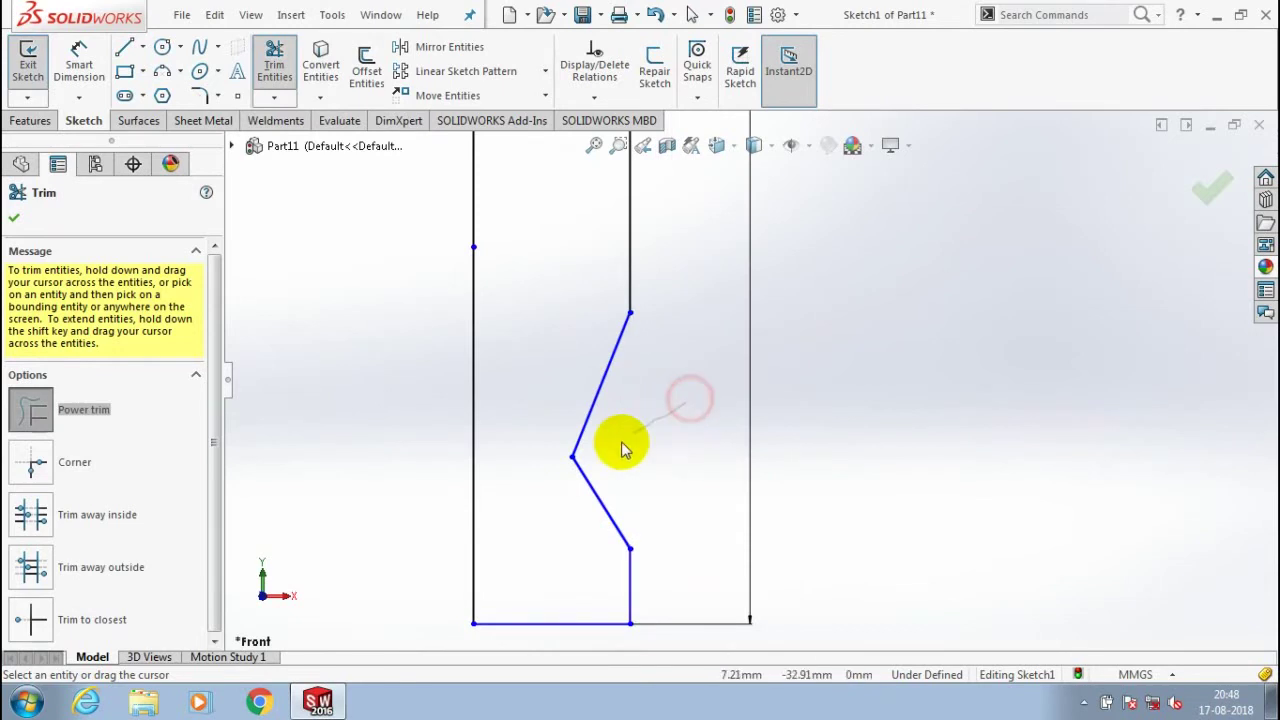
{"action": "scroll", "coordinate": [620, 450], "scroll_direction": "up", "scroll_amount": 5}
{"action": "left_click", "coordinate": [14, 217]}
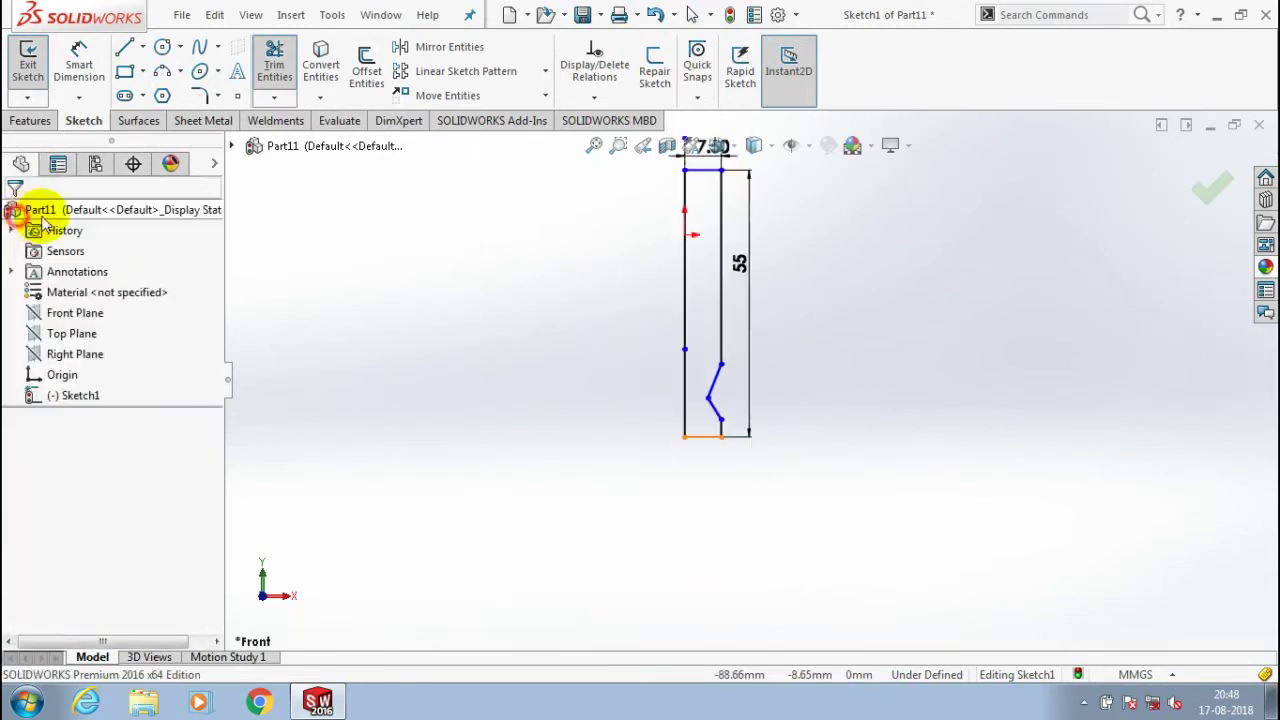
{"action": "left_click", "coordinate": [218, 97]}
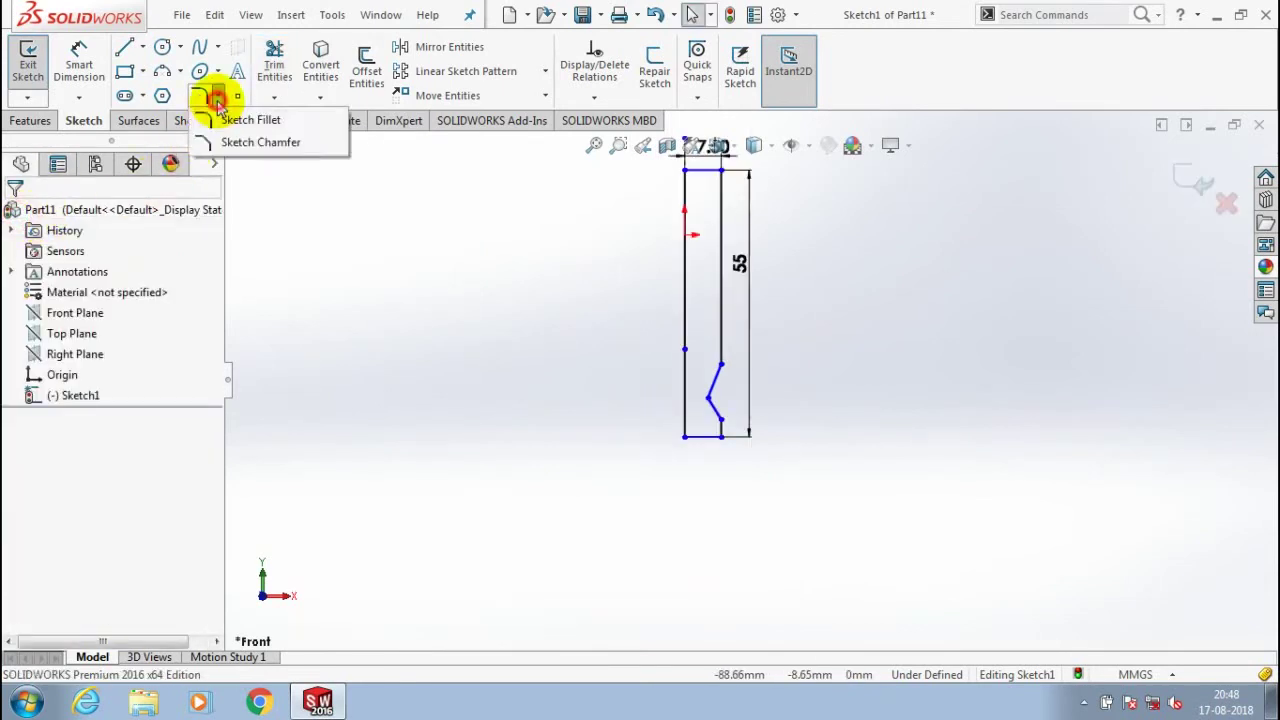
- Round the V notch's tip with a 10 mm sketch fillet
{"action": "left_click", "coordinate": [250, 119]}
{"action": "scroll", "coordinate": [700, 400], "scroll_direction": "down", "scroll_amount": 5}
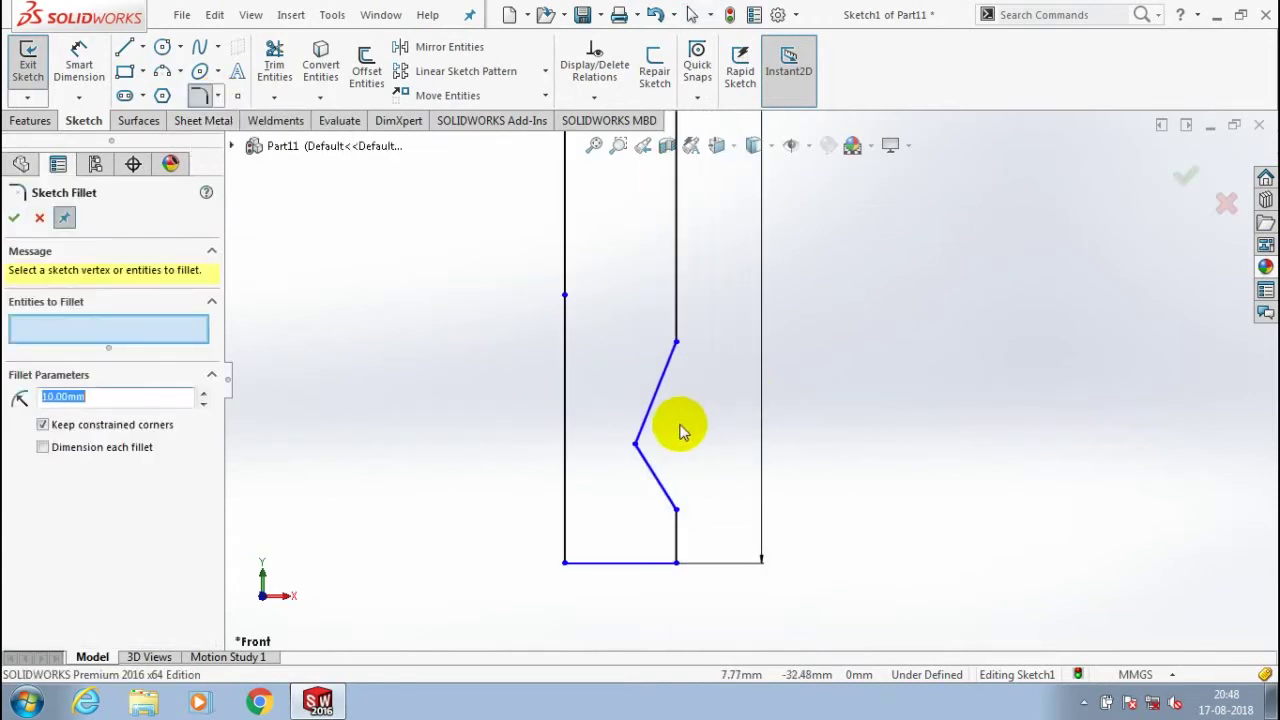
{"action": "left_click", "coordinate": [655, 478]}
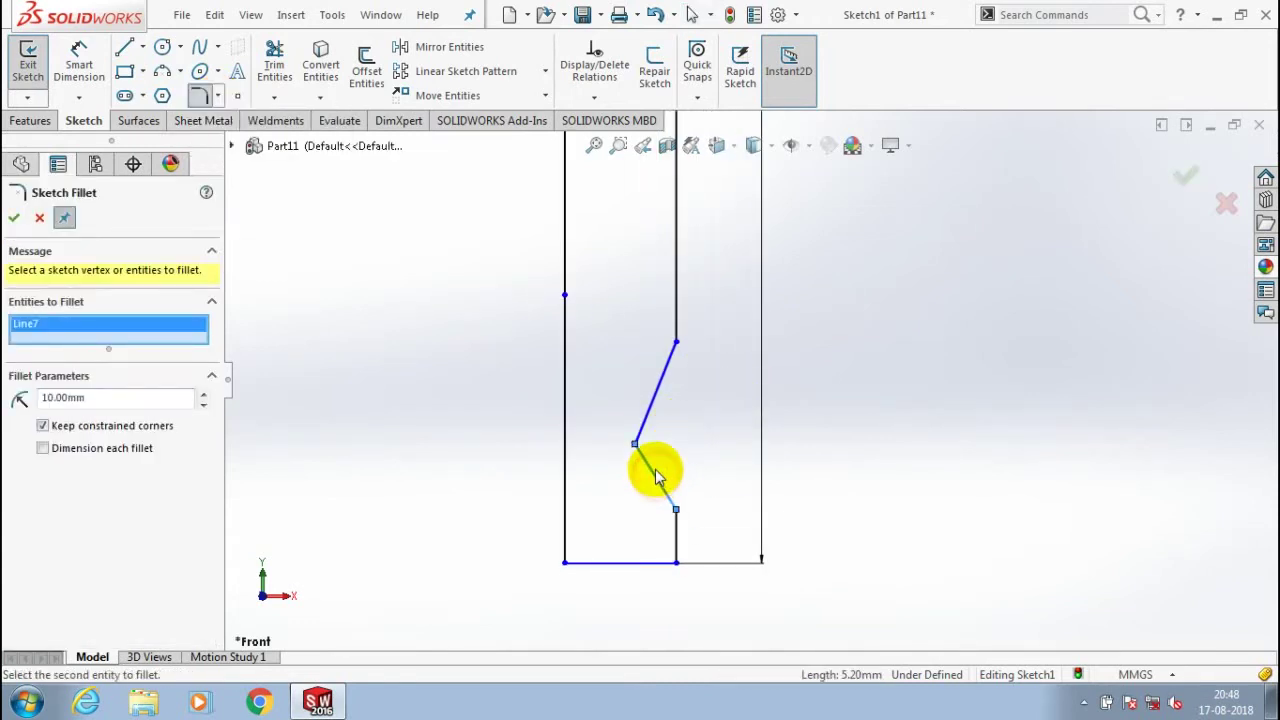
{"action": "left_click", "coordinate": [635, 445]}
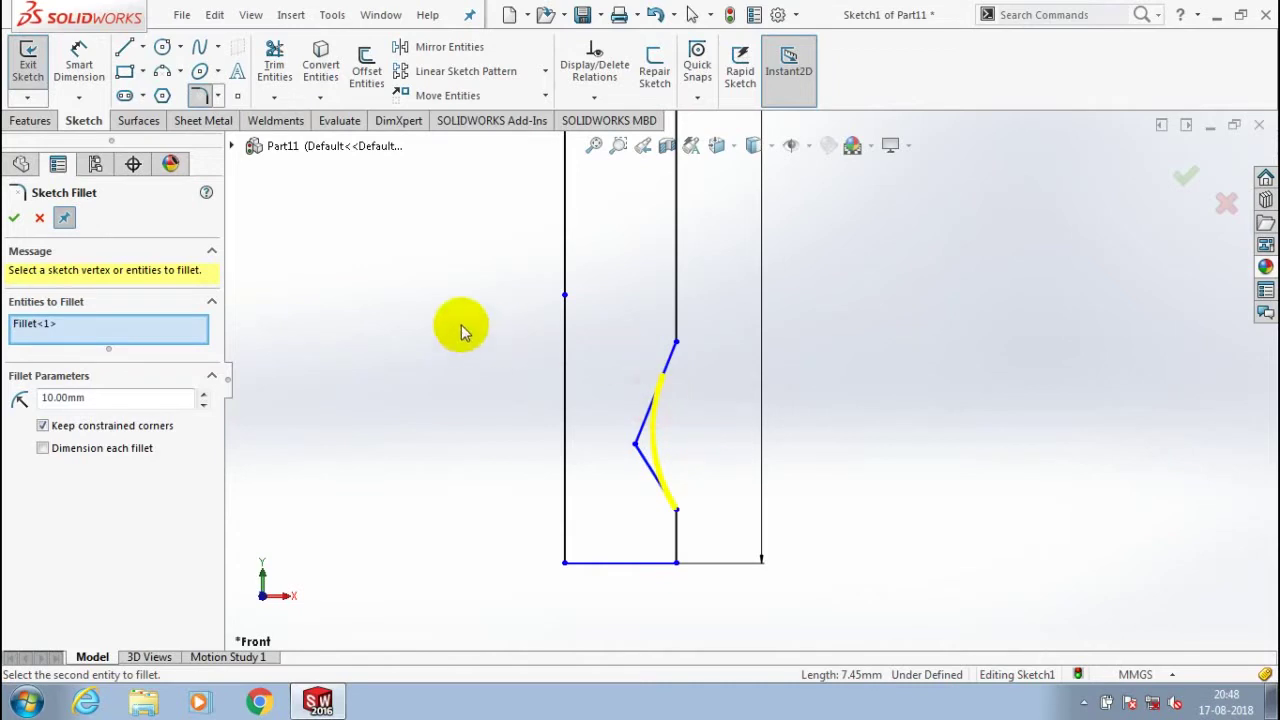
{"action": "left_click", "coordinate": [18, 222]}
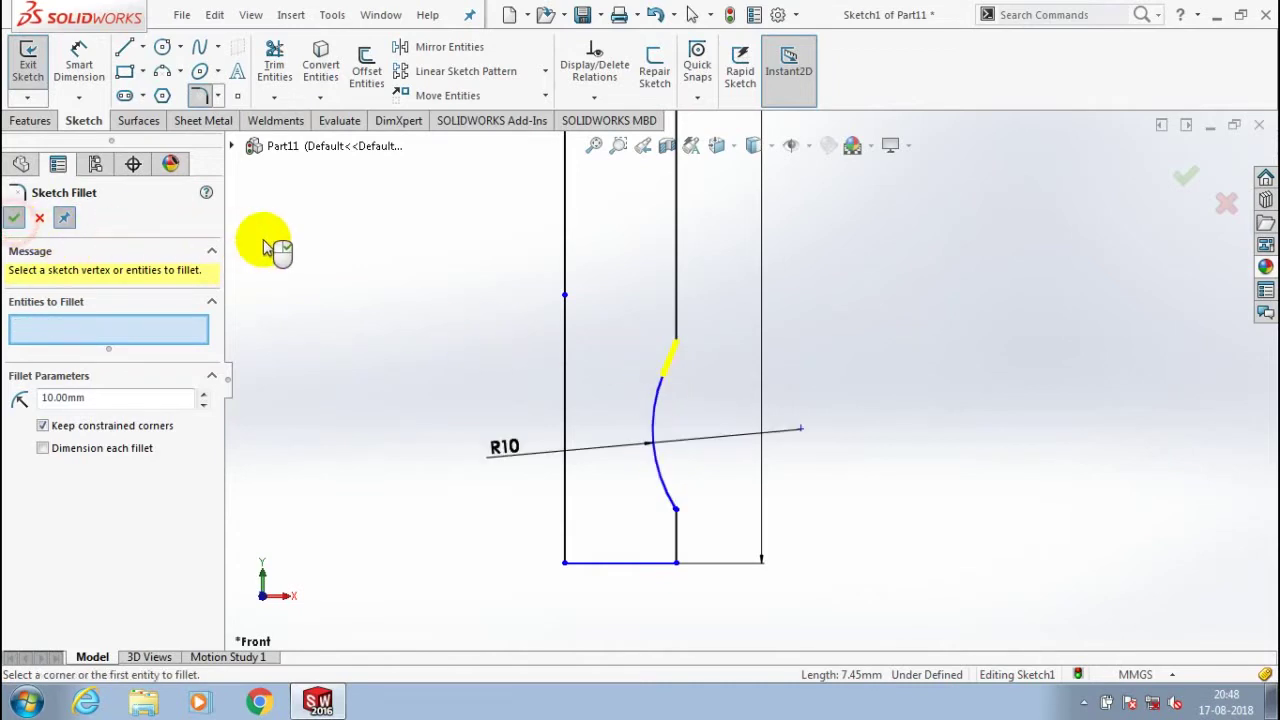
{"action": "left_click", "coordinate": [218, 95]}
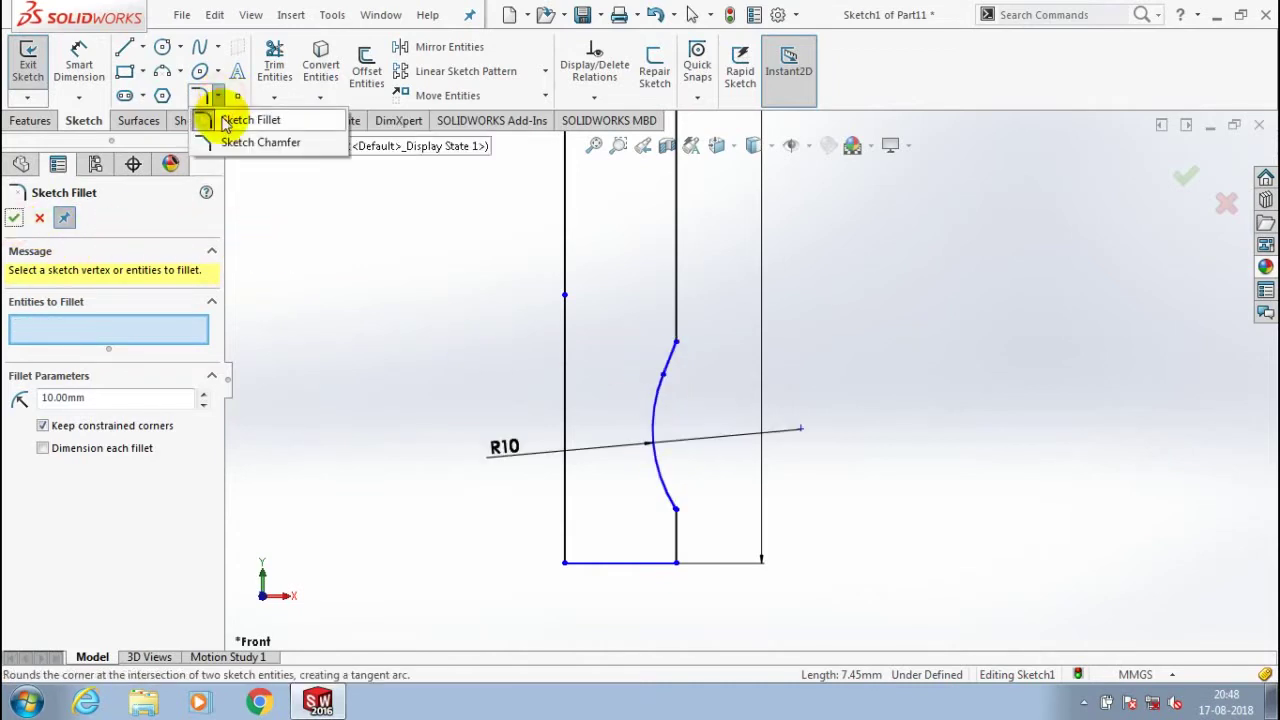
{"action": "left_click", "coordinate": [230, 127]}
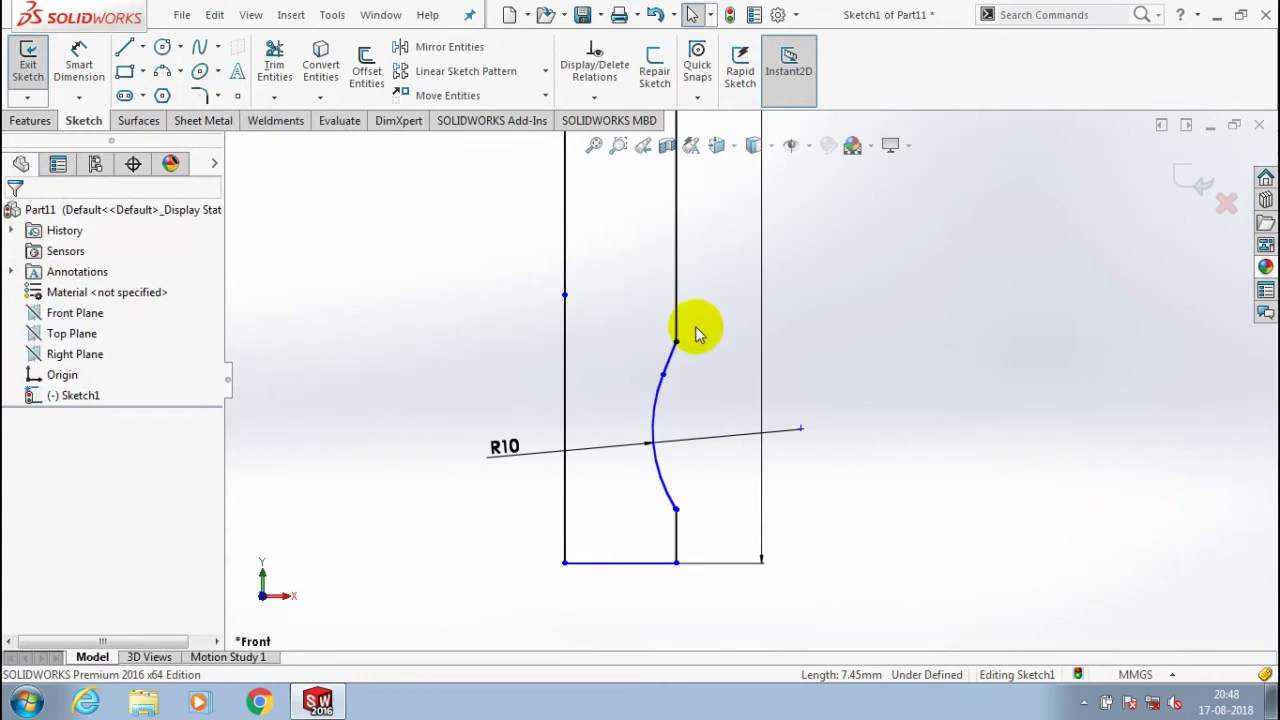
- Add a 10 mm fillet where the upper straight edge meets the arc
{"action": "scroll", "coordinate": [697, 333], "scroll_direction": "down", "scroll_amount": 3}
{"action": "left_click", "coordinate": [665, 330]}
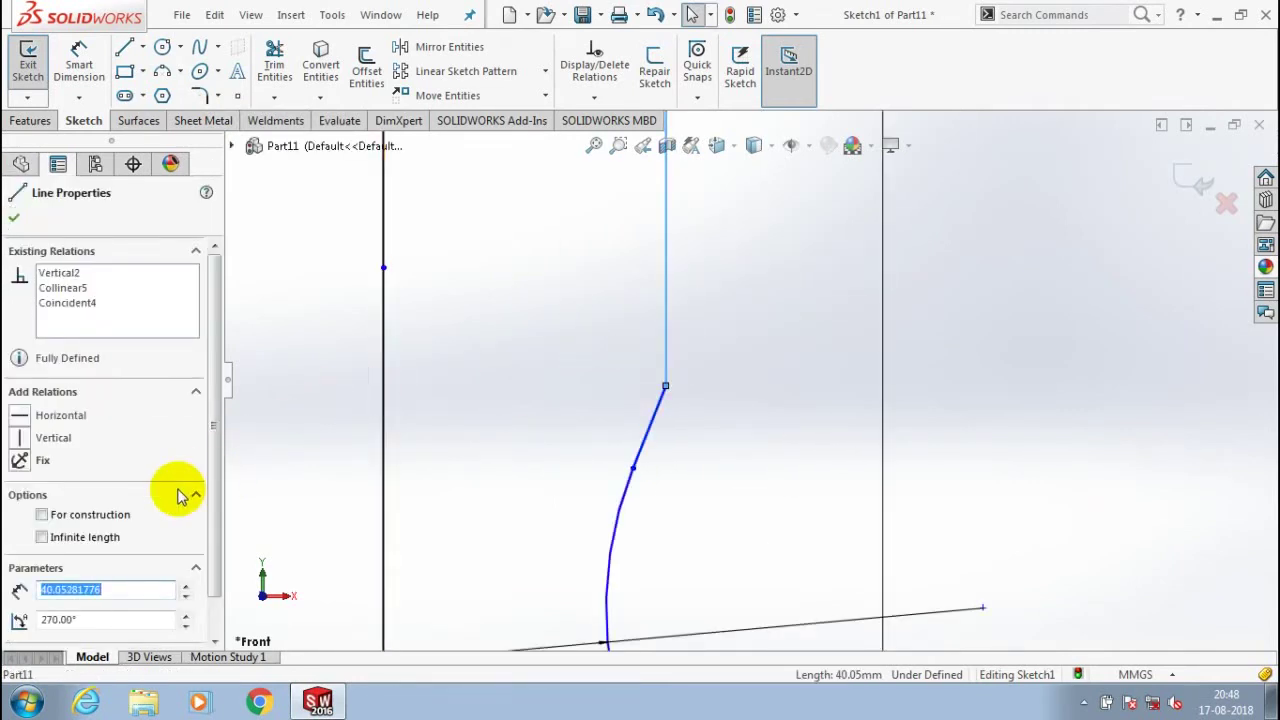
{"action": "left_click", "coordinate": [218, 96]}
{"action": "left_click", "coordinate": [240, 121]}
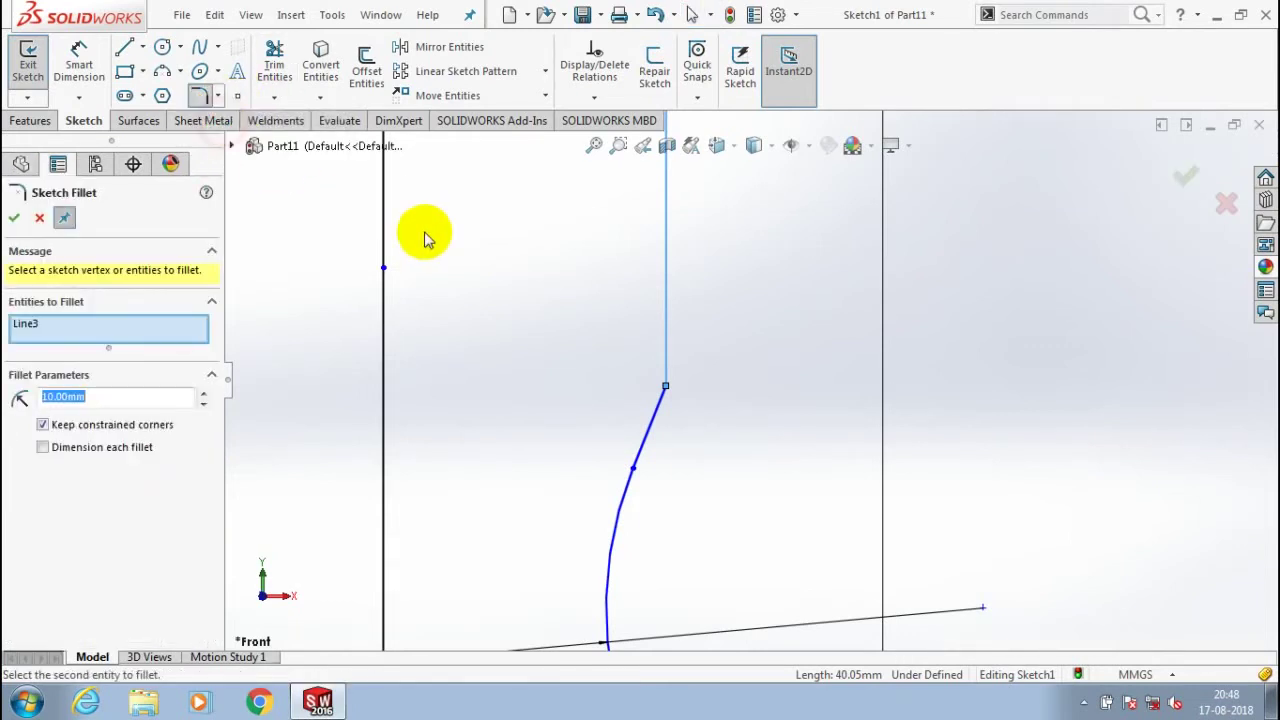
{"action": "left_click", "coordinate": [648, 429]}
{"action": "scroll", "coordinate": [694, 468], "scroll_direction": "up", "scroll_amount": 2}
{"action": "scroll", "coordinate": [731, 503], "scroll_direction": "up", "scroll_amount": 1}
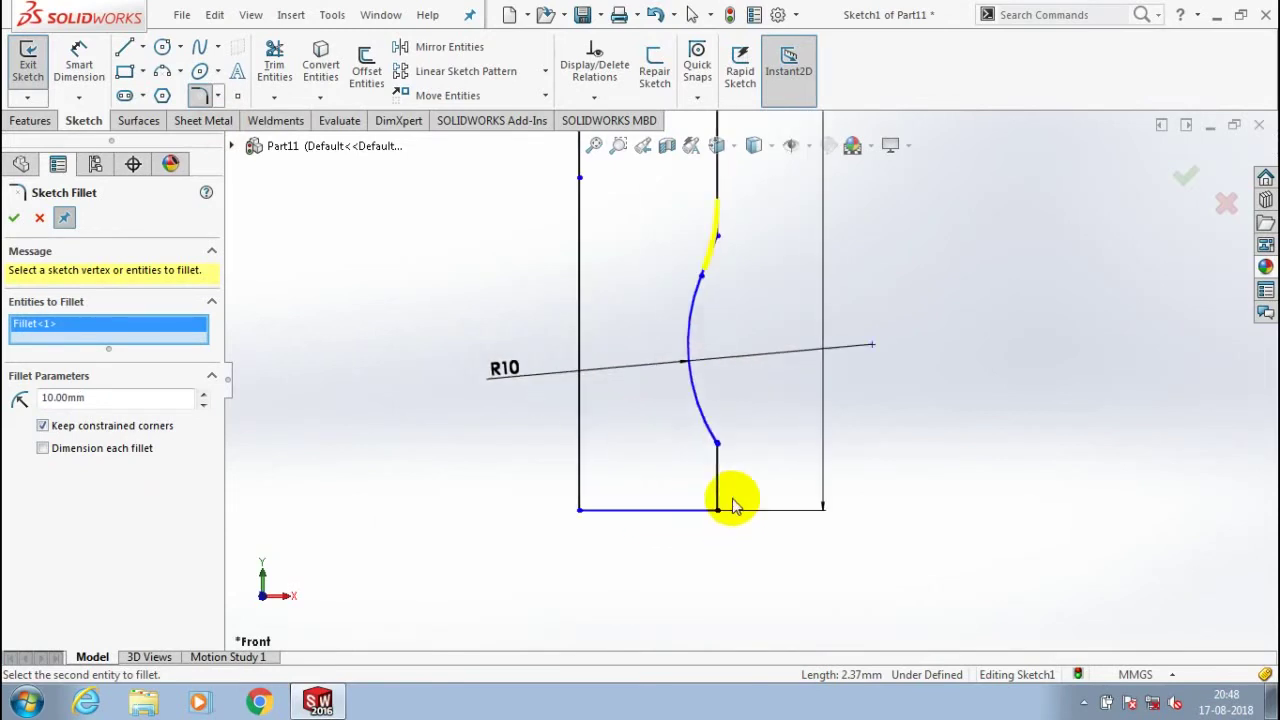
{"action": "scroll", "coordinate": [733, 470], "scroll_direction": "down", "scroll_amount": 3}
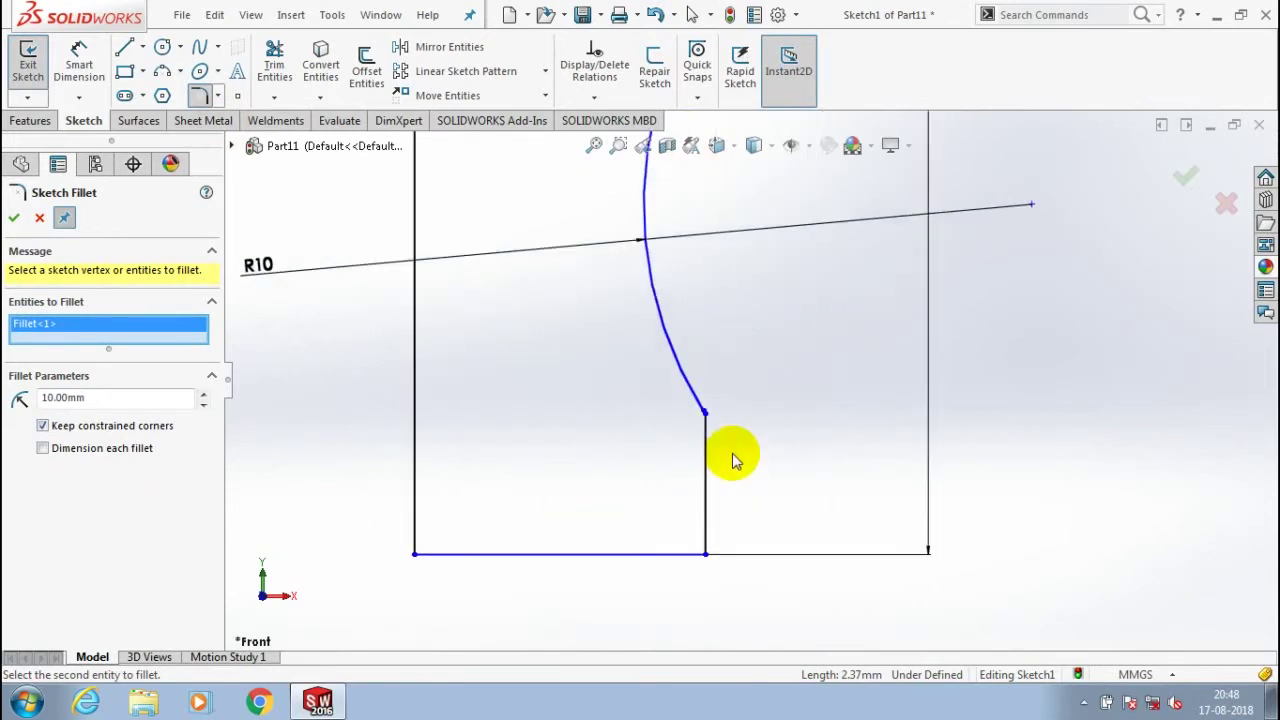
{"action": "left_click", "coordinate": [14, 217]}
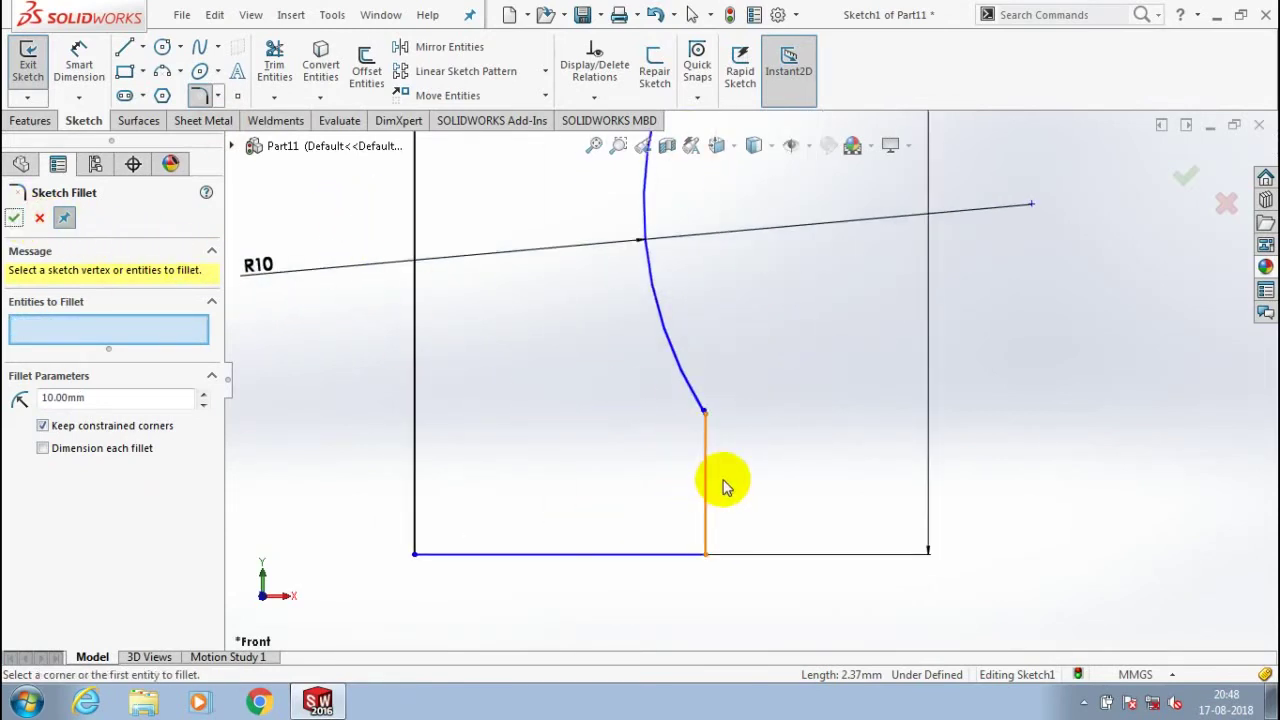
- Attempt a fillet at the lower edge-arc joint, changing the radius to 0.5 mm
{"action": "left_click", "coordinate": [706, 458]}
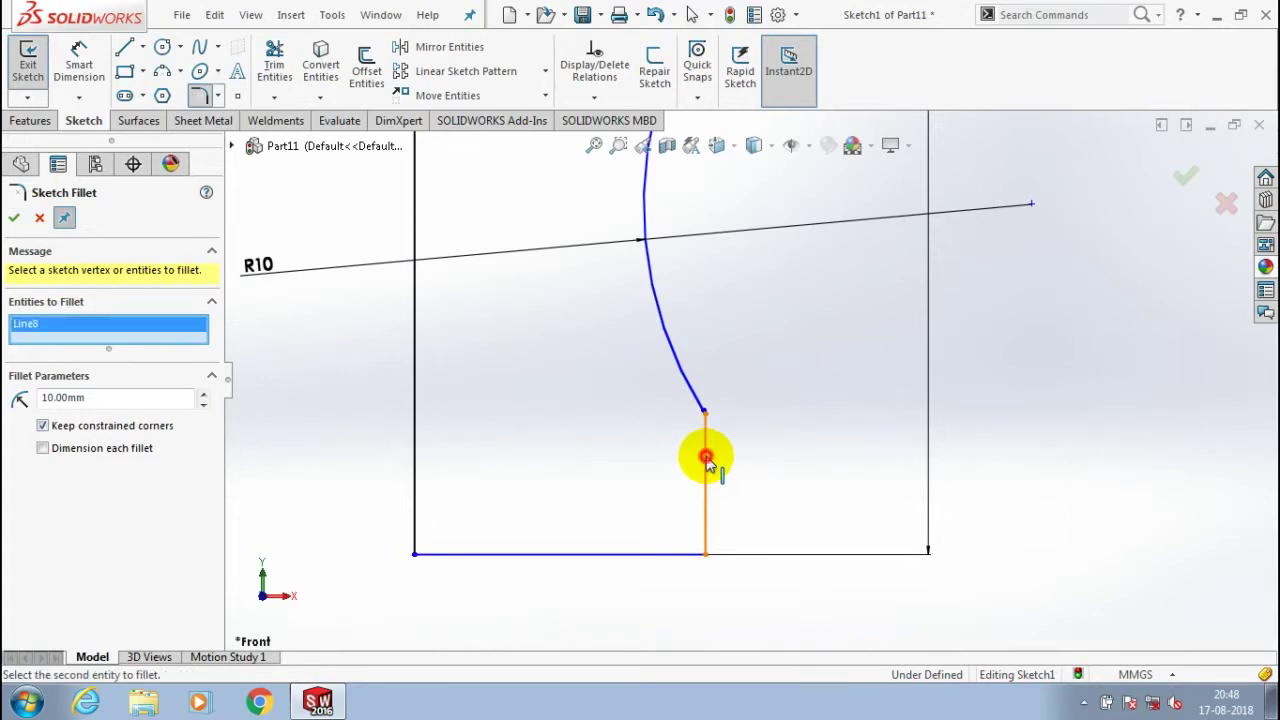
{"action": "scroll", "coordinate": [640, 420], "scroll_direction": "down", "scroll_amount": 5}
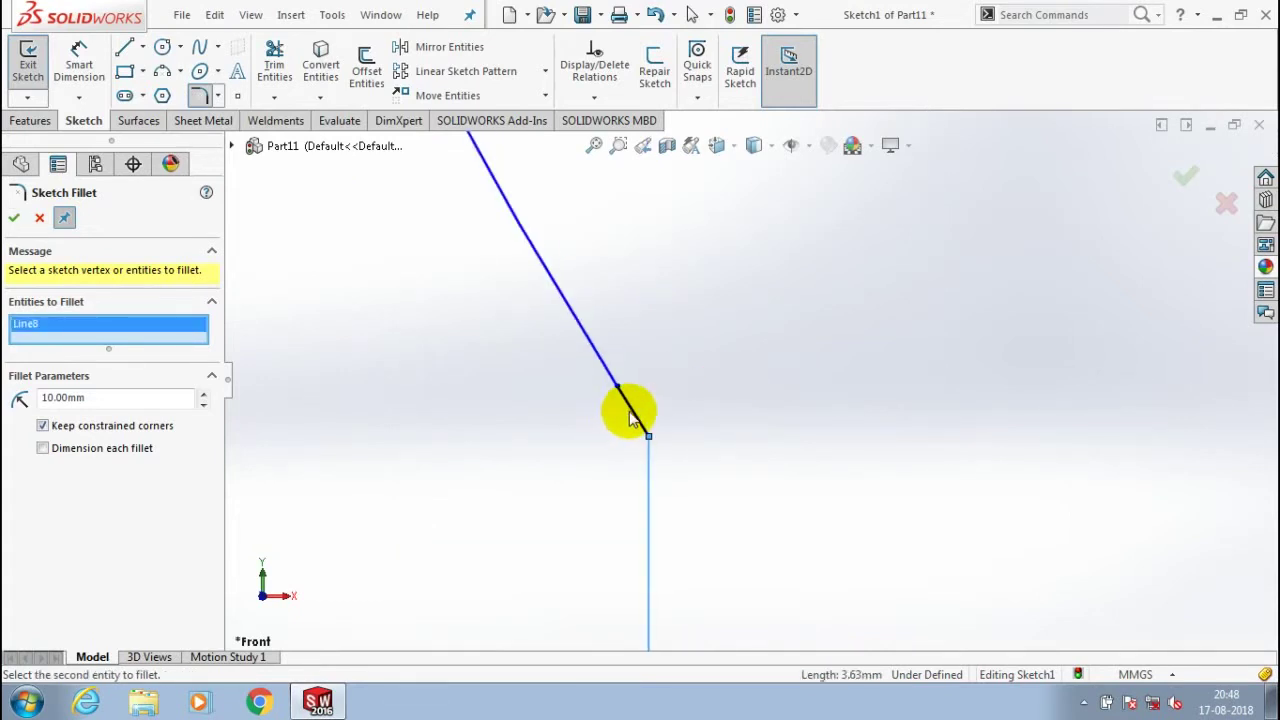
{"action": "left_click", "coordinate": [629, 412]}
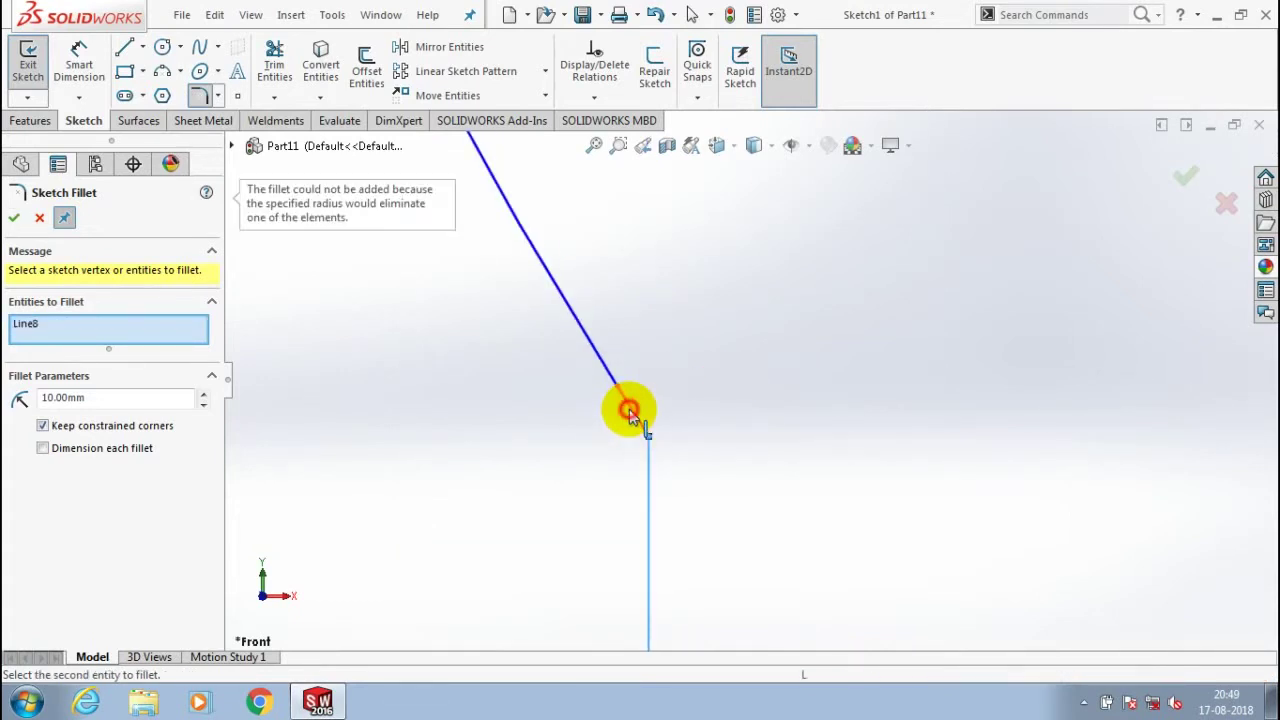
{"action": "type", "text": "0."}
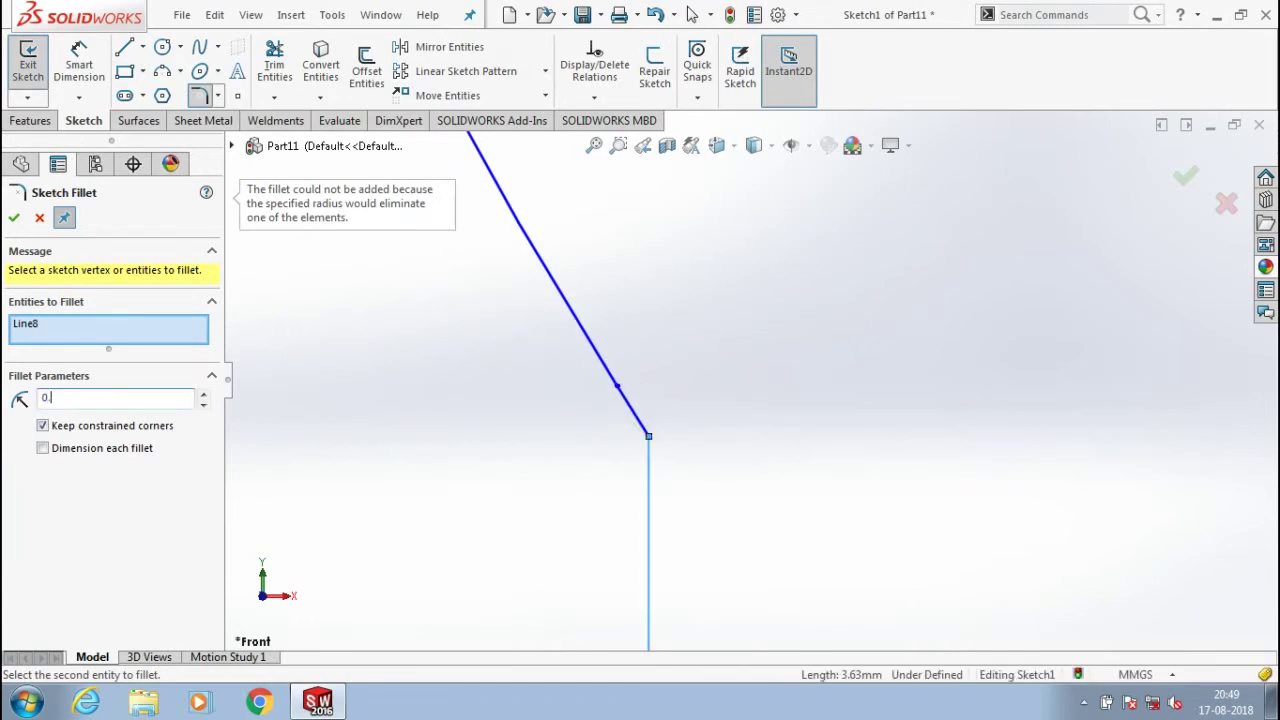
{"action": "type", "text": "50mm"}
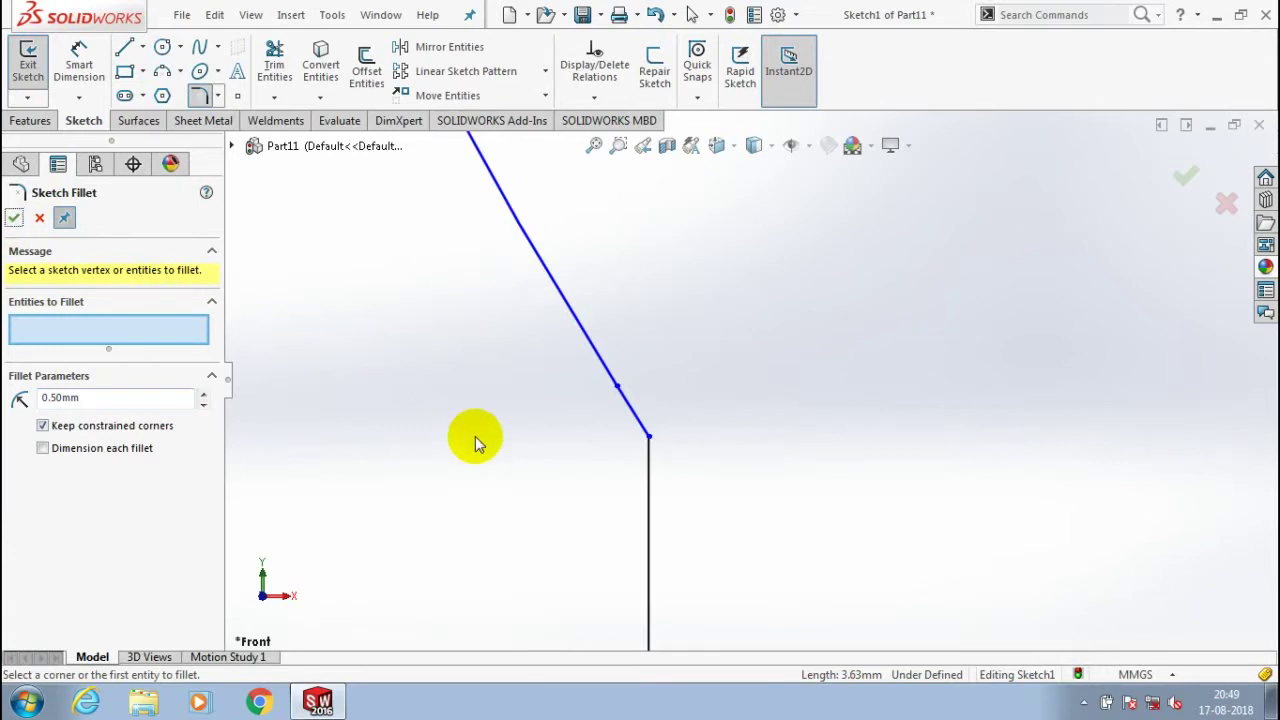
{"action": "scroll", "coordinate": [733, 494], "scroll_direction": "up", "scroll_amount": 2}
{"action": "scroll", "coordinate": [733, 494], "scroll_direction": "up", "scroll_amount": 2}
{"action": "scroll", "coordinate": [733, 494], "scroll_direction": "up", "scroll_amount": 3}
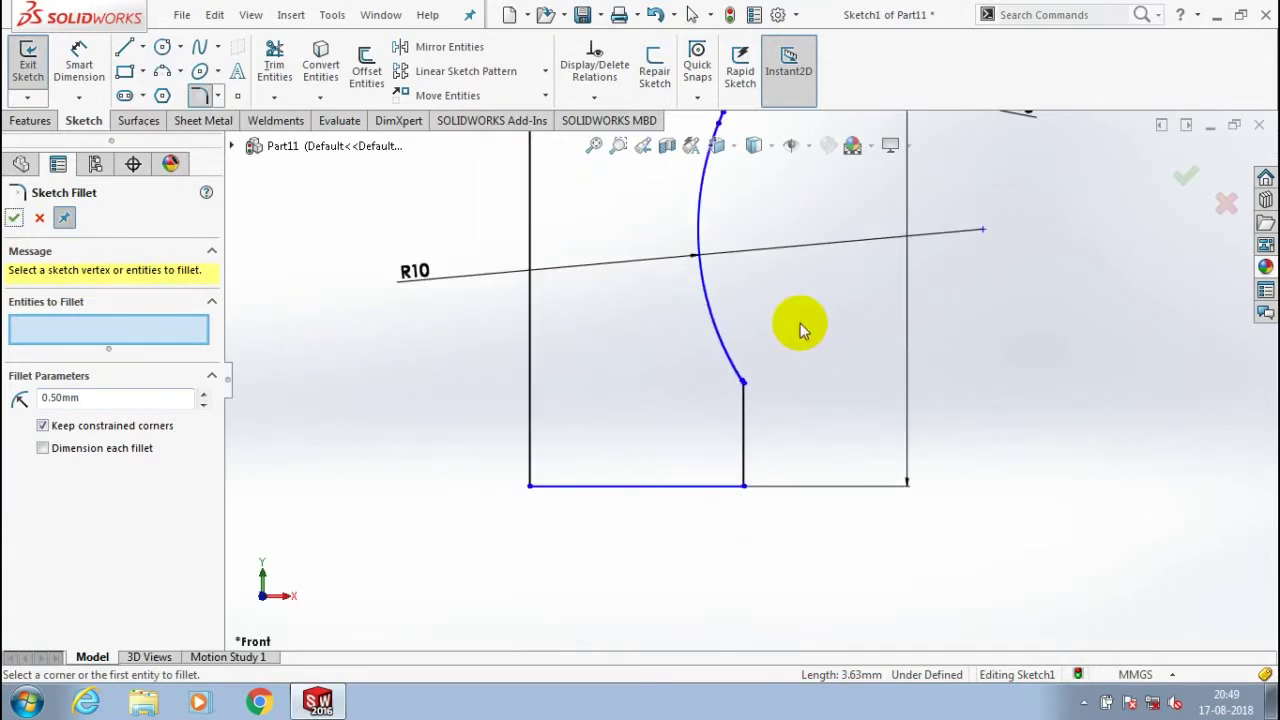
{"action": "scroll", "coordinate": [800, 323], "scroll_direction": "up", "scroll_amount": 5}
{"action": "scroll", "coordinate": [815, 262], "scroll_direction": "down", "scroll_amount": 2}
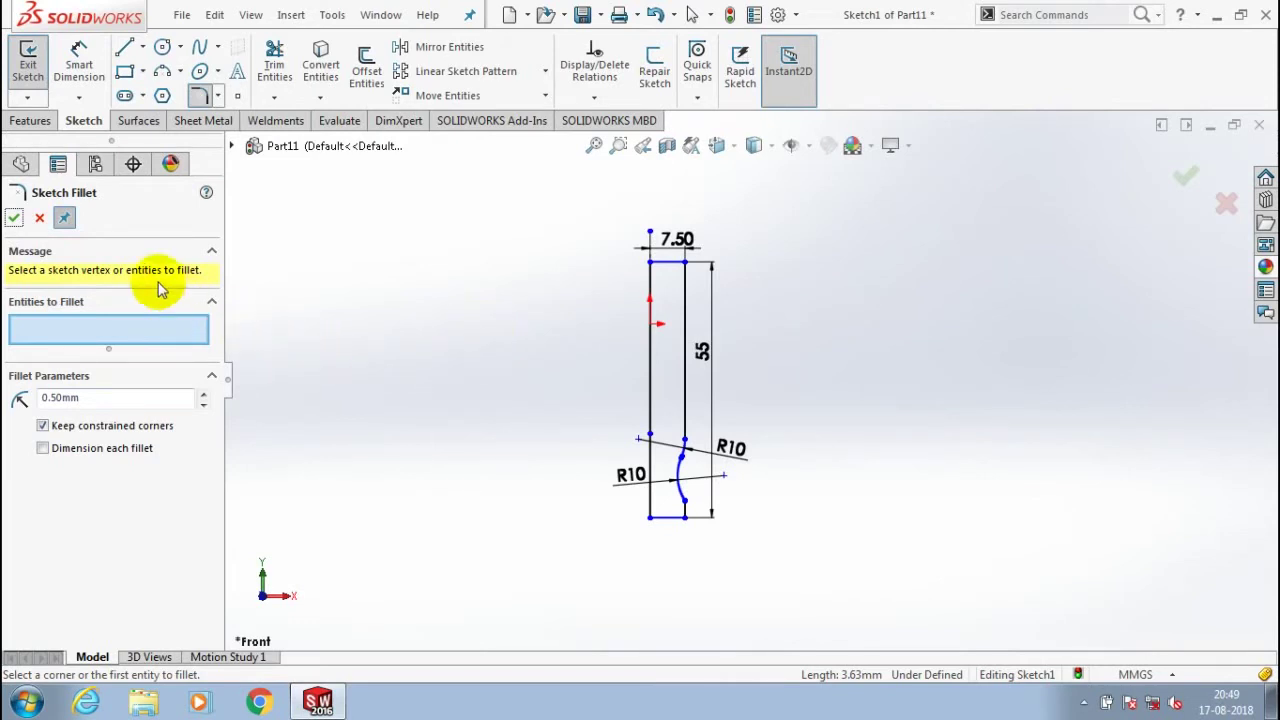
- Exit the sketch and revolve the profile 360° about its left edge into a solid
{"action": "left_click", "coordinate": [20, 80]}
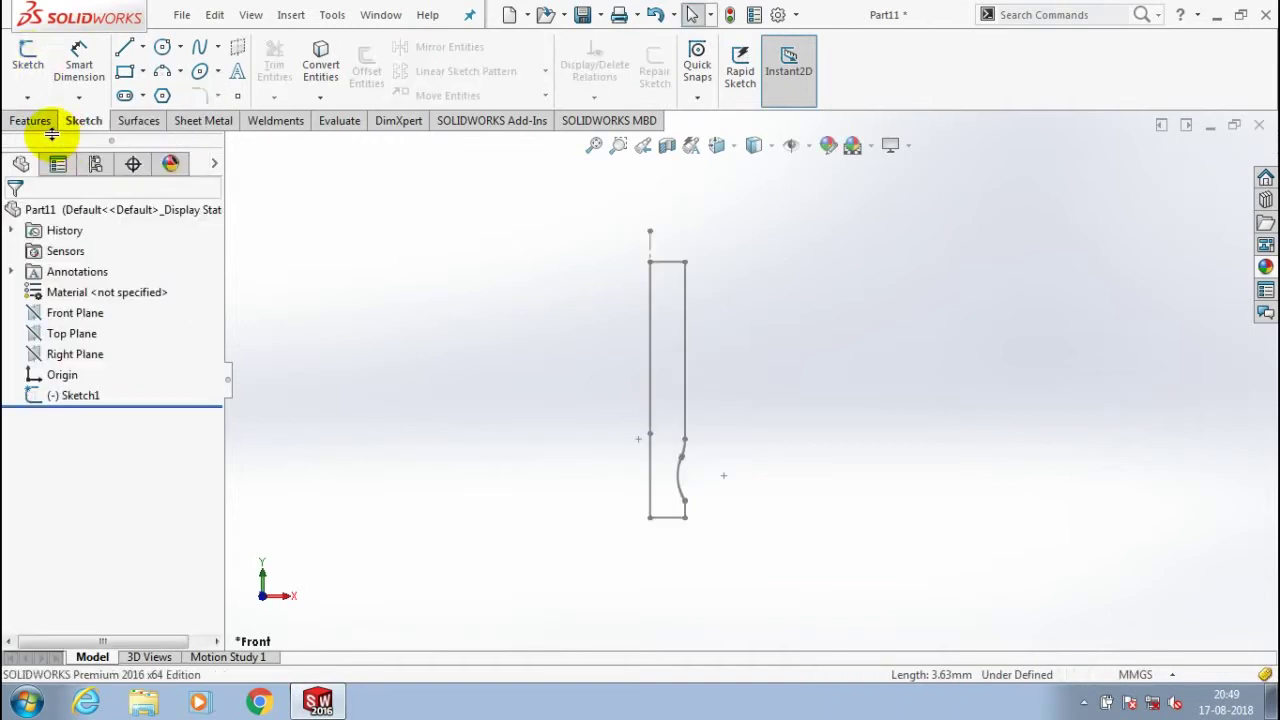
{"action": "left_click", "coordinate": [30, 120]}
{"action": "left_click", "coordinate": [94, 70]}
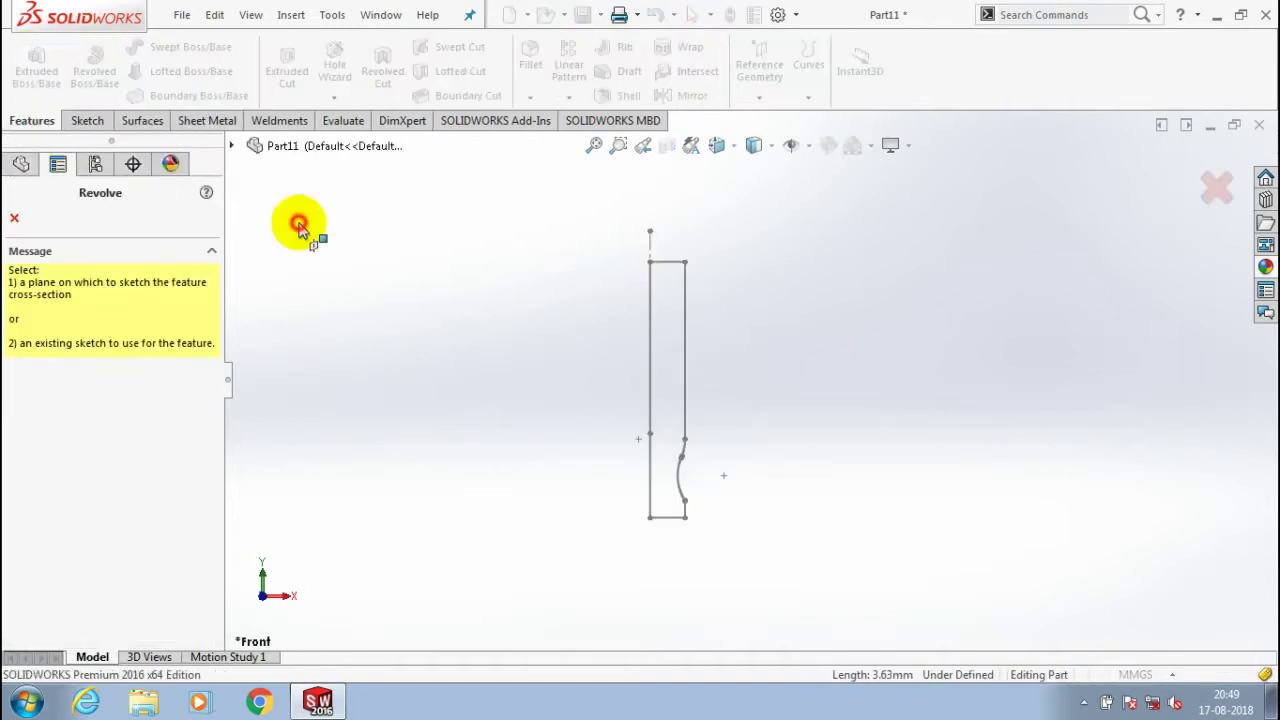
{"action": "left_click", "coordinate": [650, 312]}
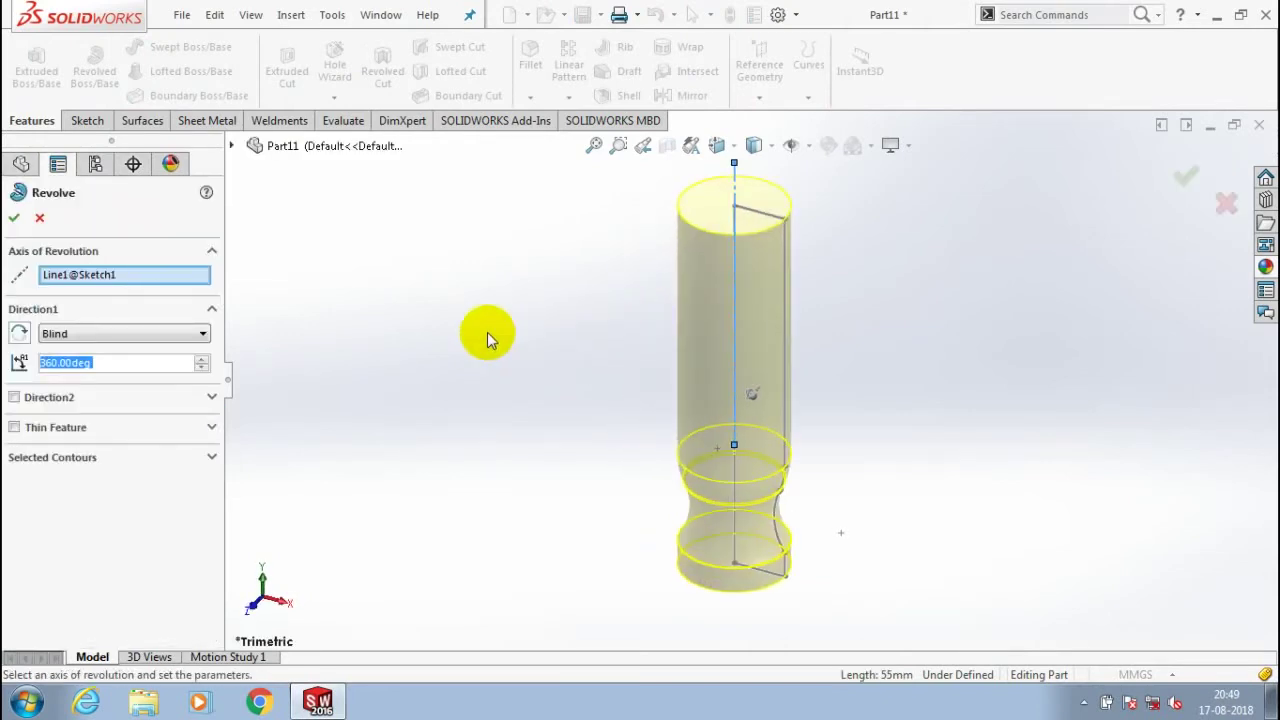
{"action": "left_click", "coordinate": [14, 217]}
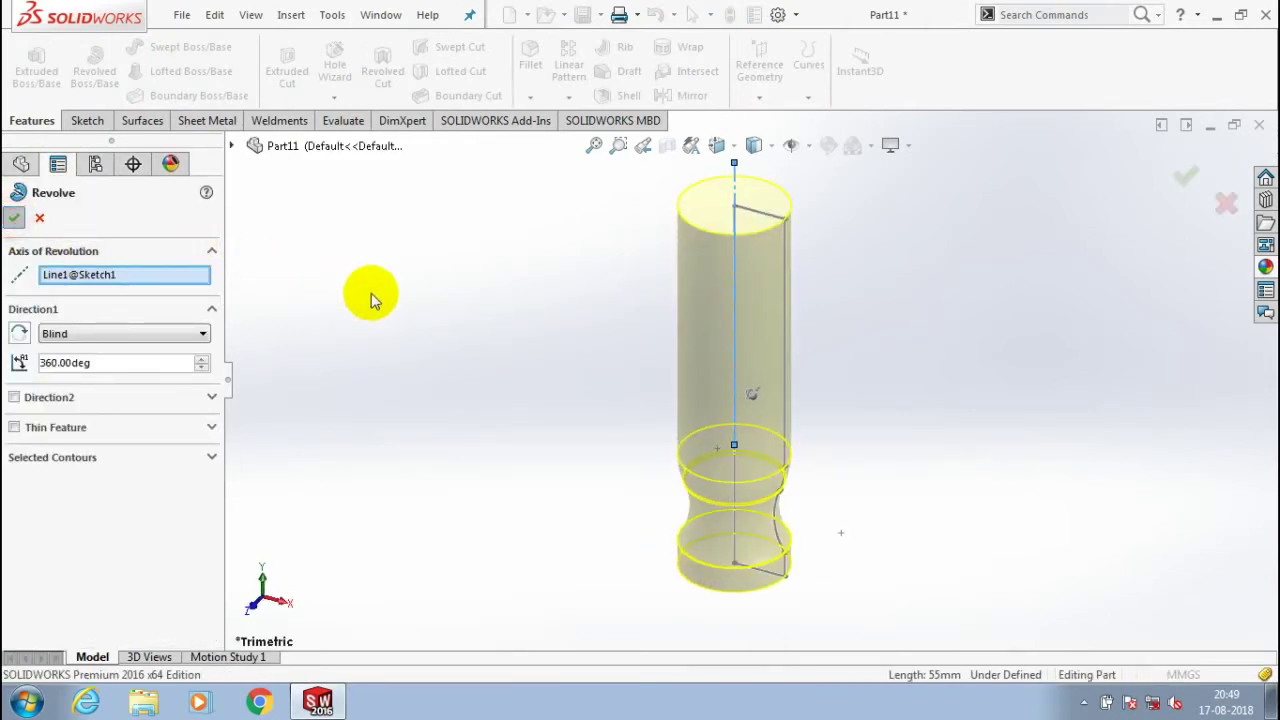
{"action": "left_click", "coordinate": [581, 393]}
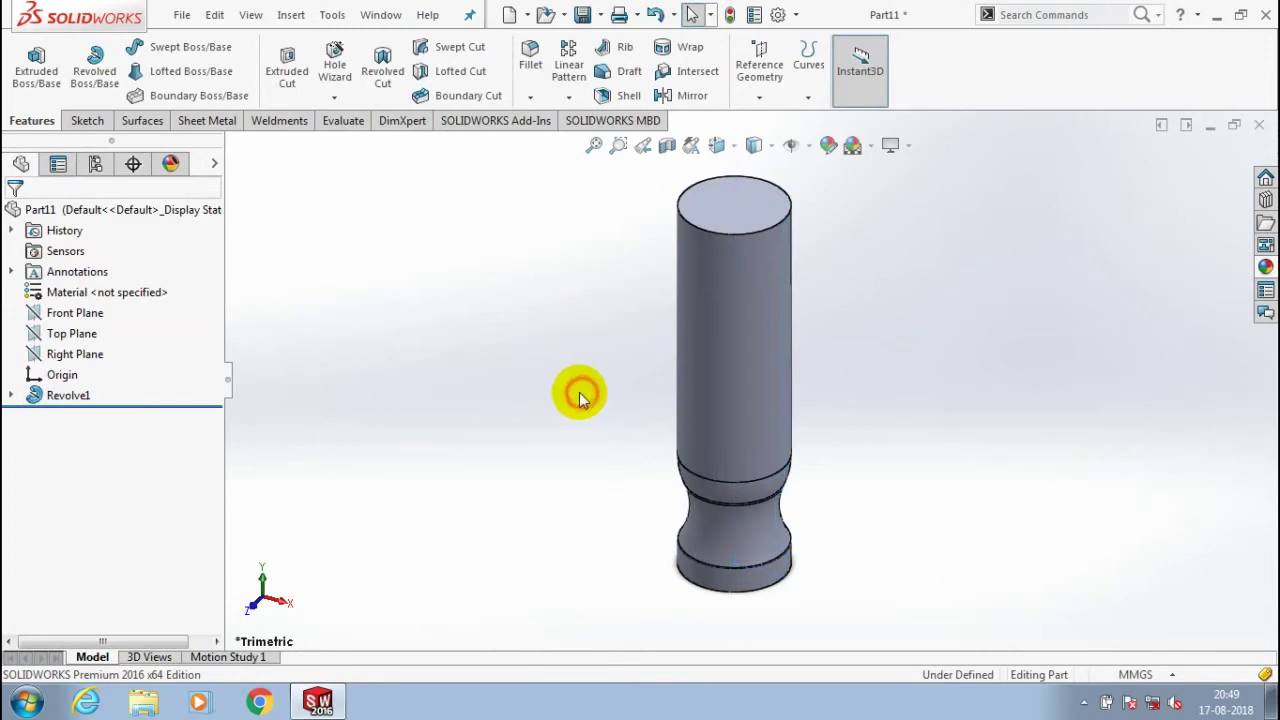
{"action": "left_click", "coordinate": [530, 96]}
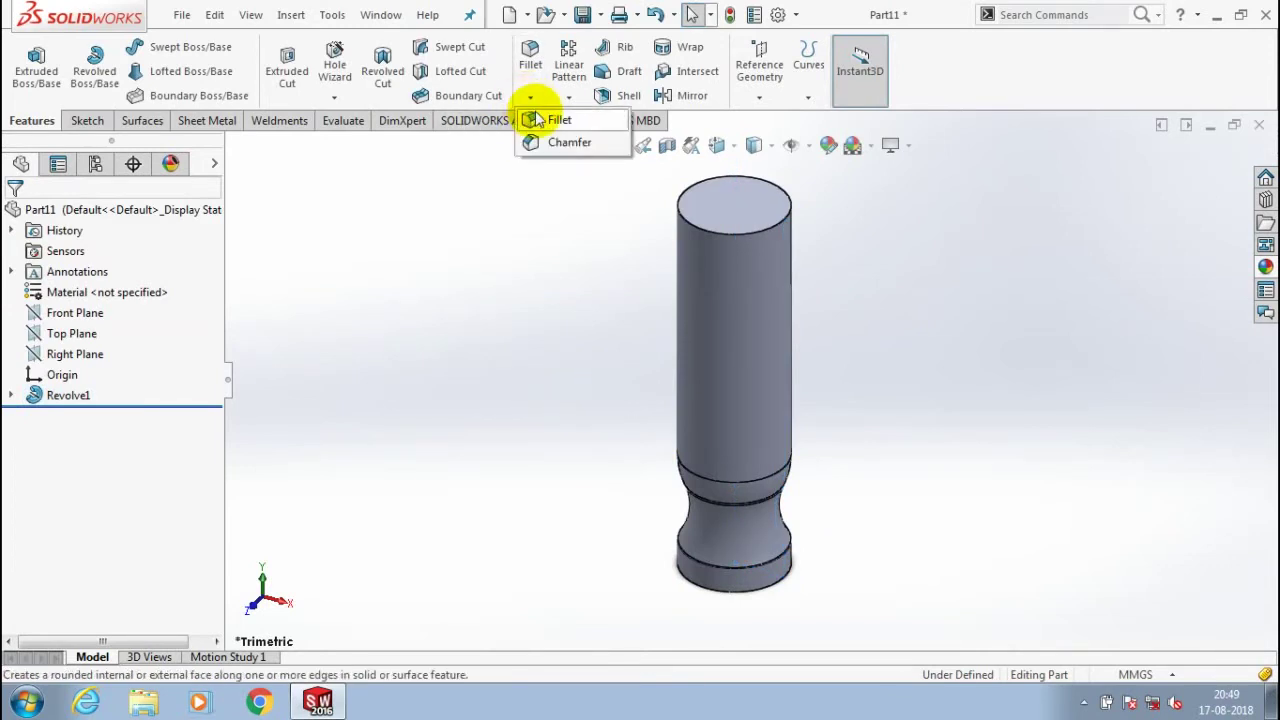
- Fillet the handle's top circular edge with a 5 mm radius
{"action": "left_click", "coordinate": [738, 226]}
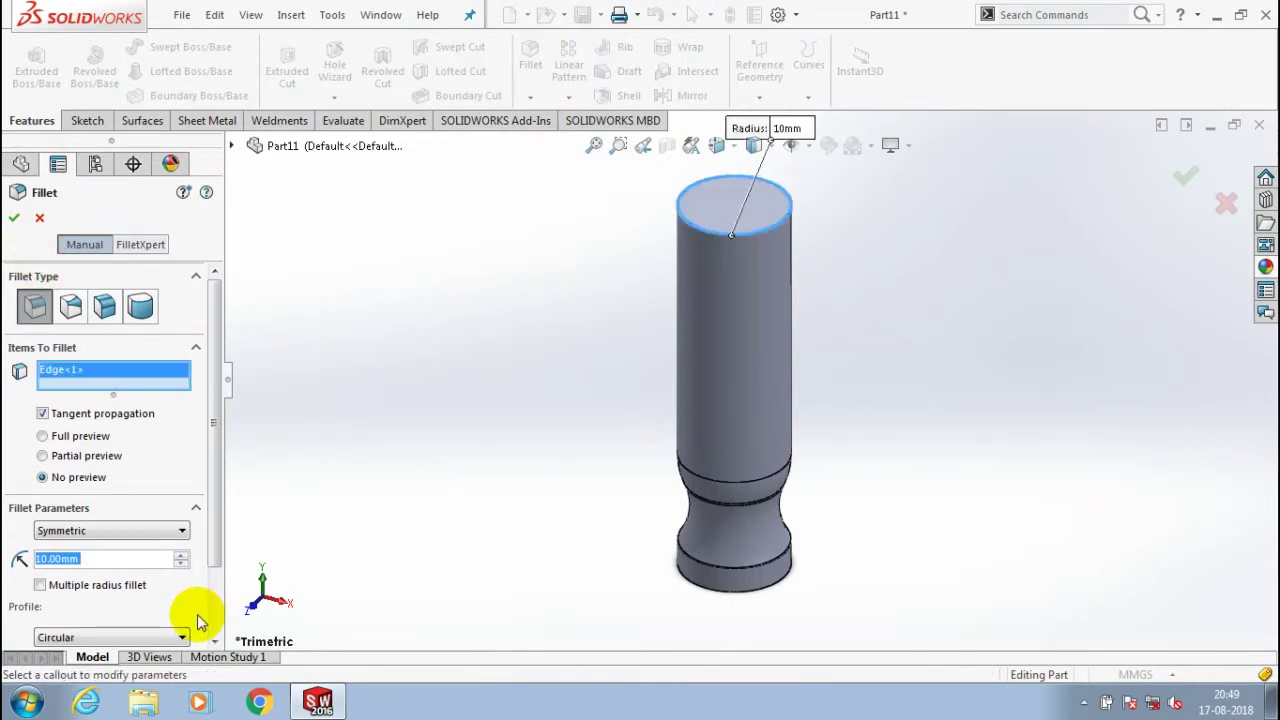
{"action": "type", "text": "5"}
{"action": "key", "text": "Return"}
{"action": "key", "text": "Return"}
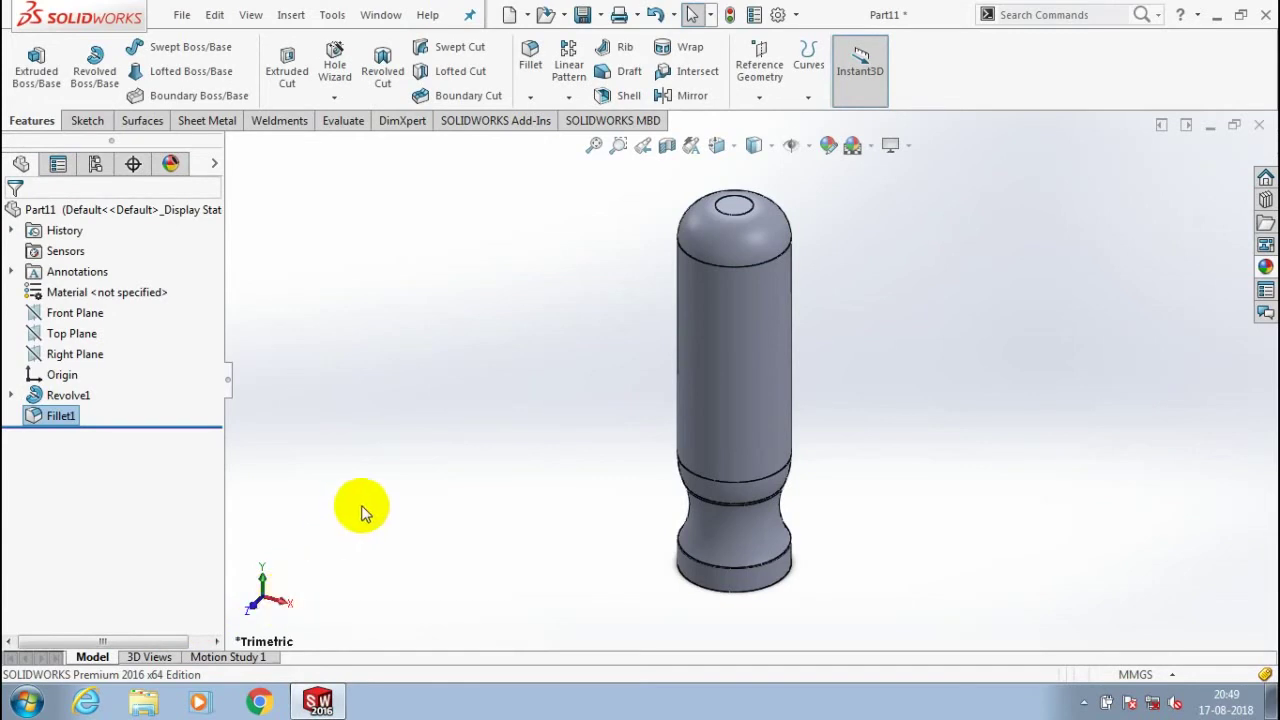
{"action": "left_click", "coordinate": [408, 407]}
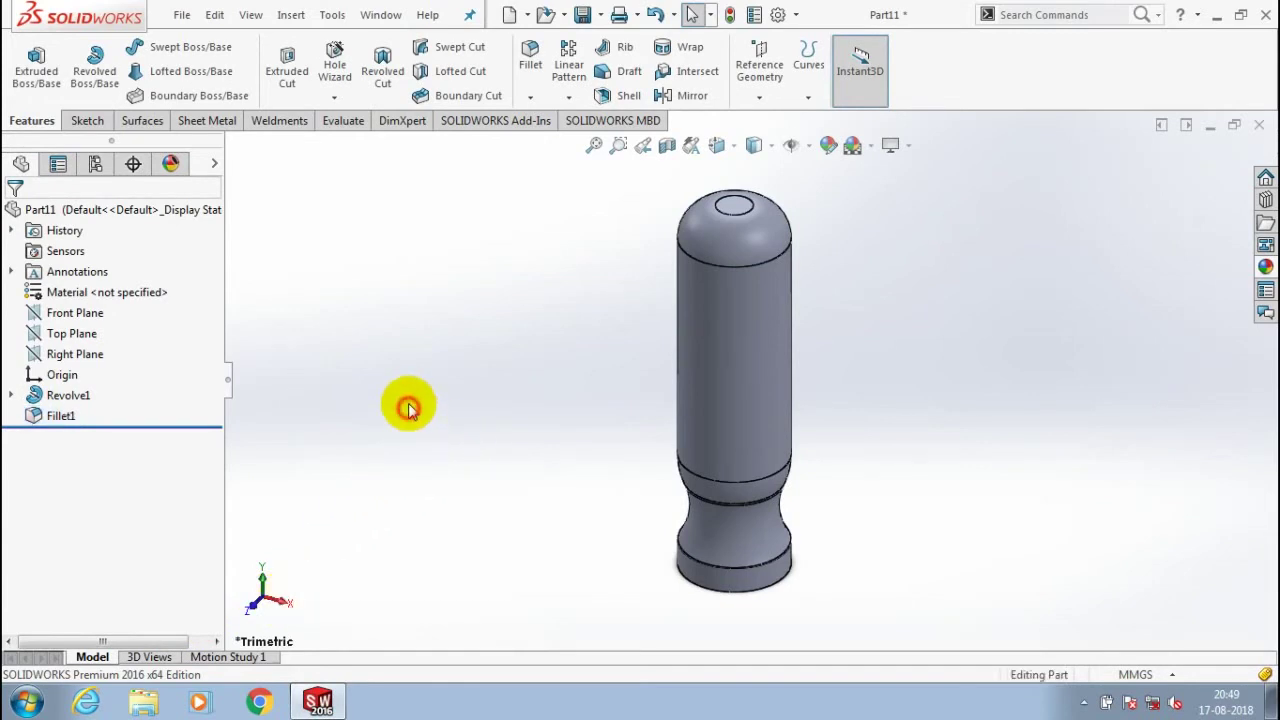
- Turn the view normal to the Right Plane
{"action": "left_click", "coordinate": [80, 354]}
{"action": "right_click", "coordinate": [85, 354]}
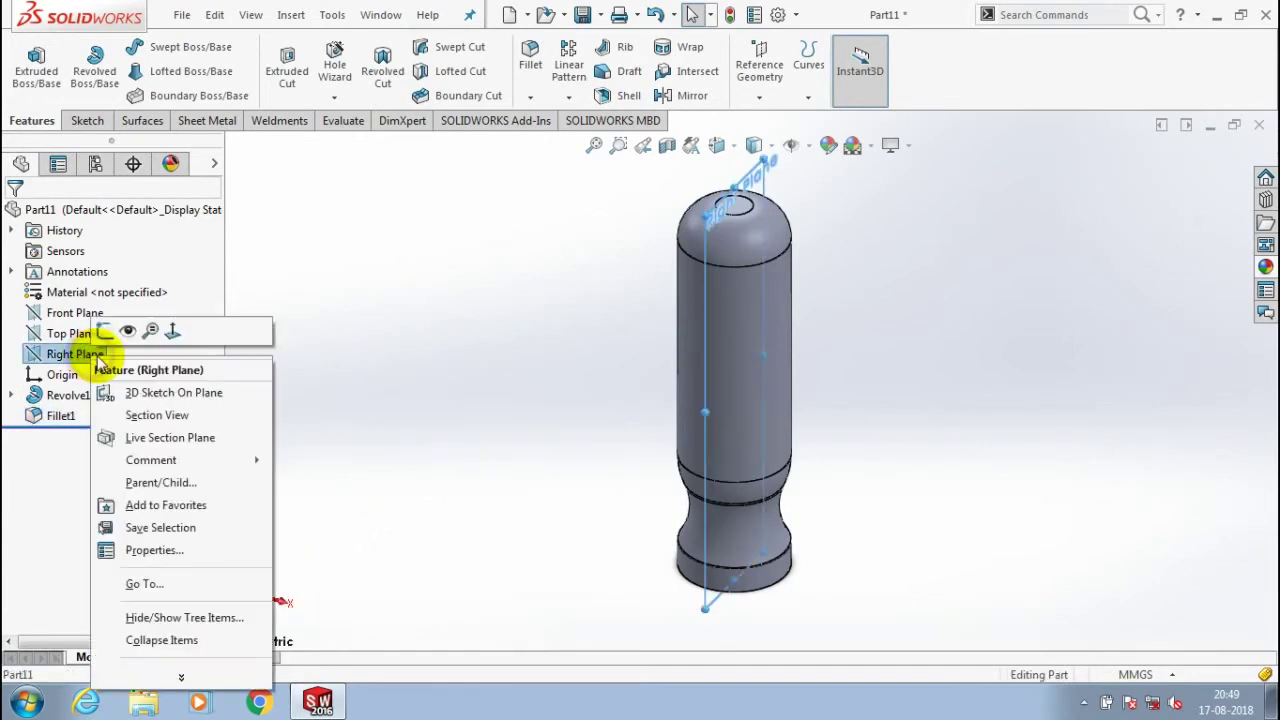
{"action": "left_click", "coordinate": [173, 332]}
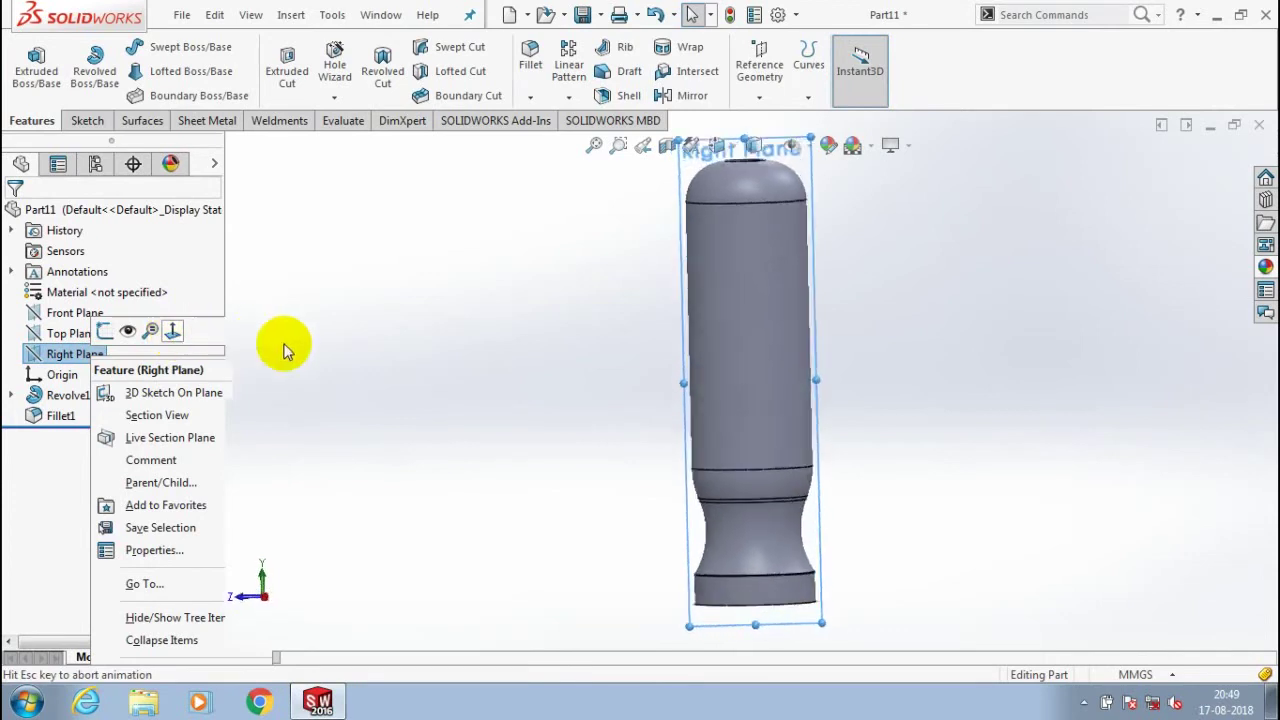
- Sketch a vertical centerline along the handle's axis, extending below the base
{"action": "left_click", "coordinate": [90, 121]}
{"action": "left_click", "coordinate": [143, 47]}
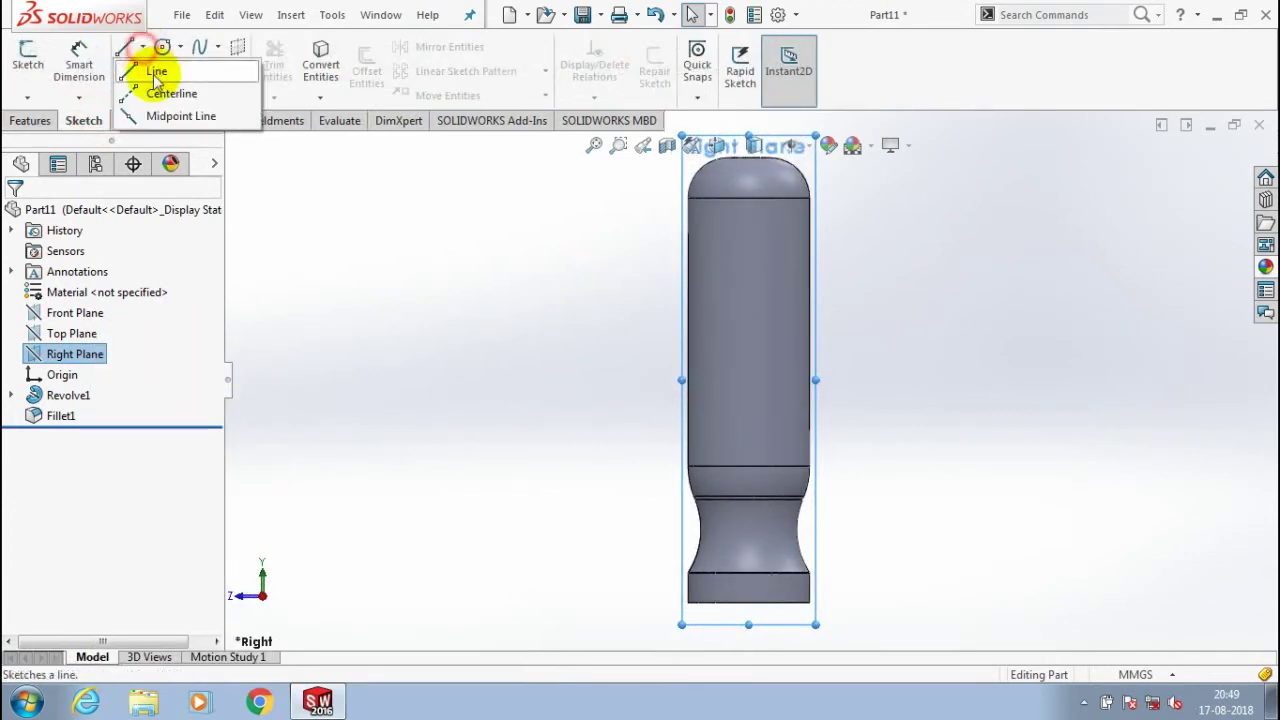
{"action": "left_click", "coordinate": [163, 92]}
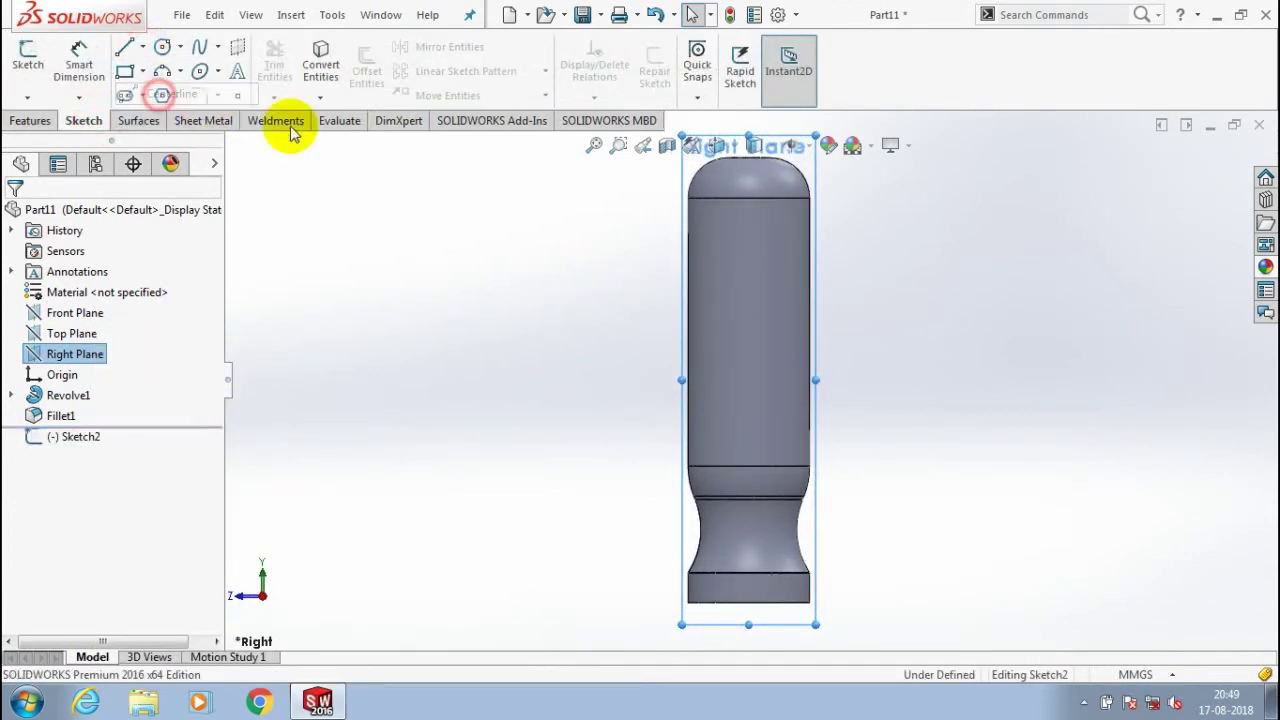
{"action": "left_click_drag", "start_coordinate": [748, 228], "coordinate": [743, 458]}
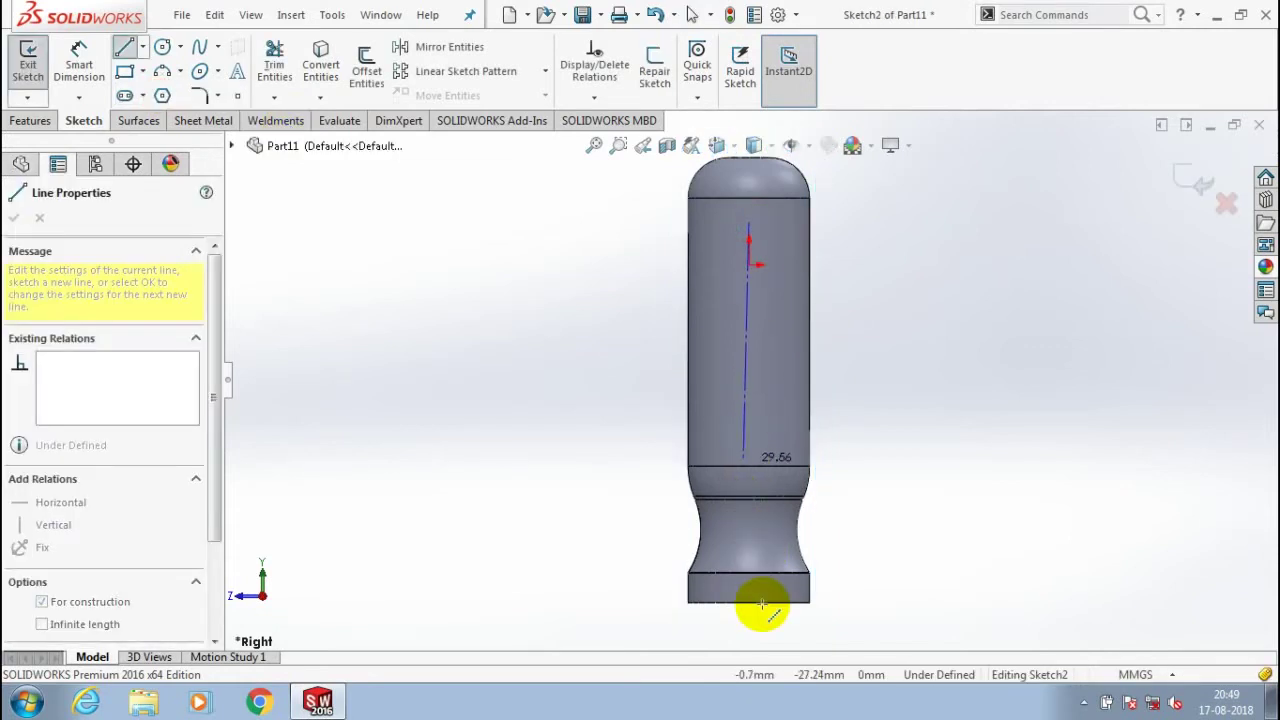
{"action": "left_click_drag", "start_coordinate": [766, 630], "coordinate": [759, 632]}
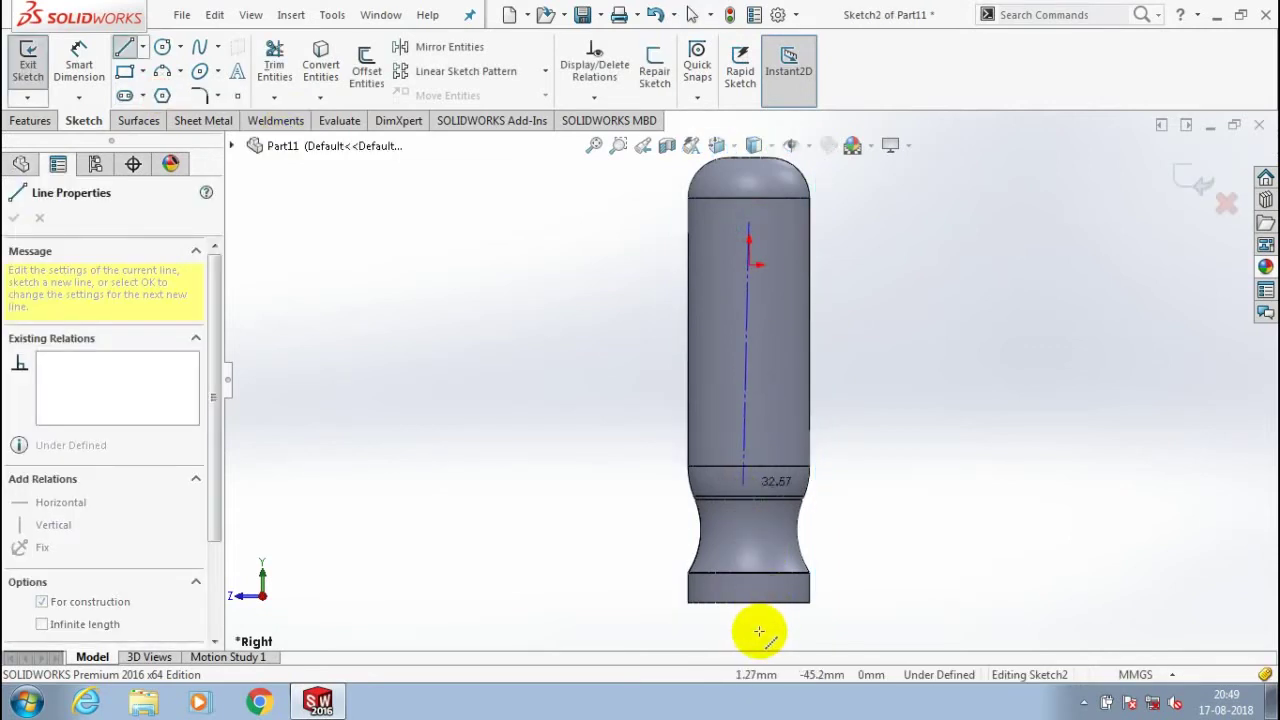
{"action": "left_click", "coordinate": [749, 625]}
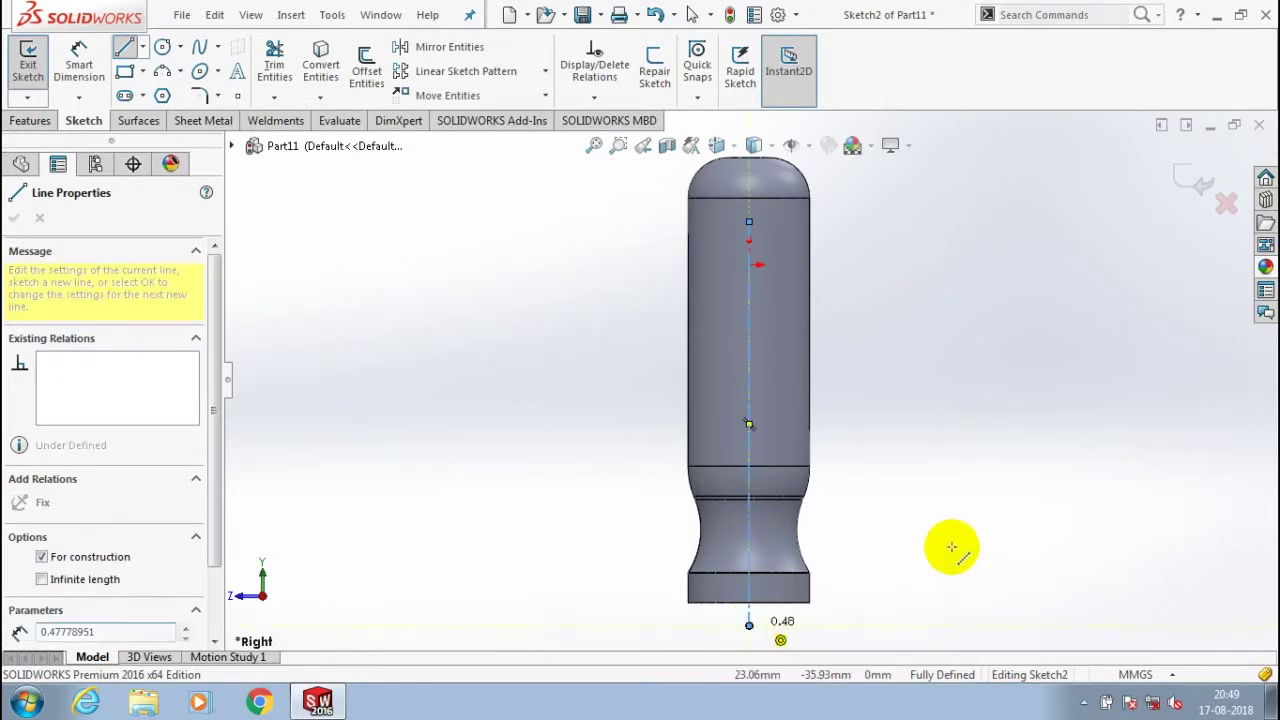
{"action": "key", "text": "Escape"}
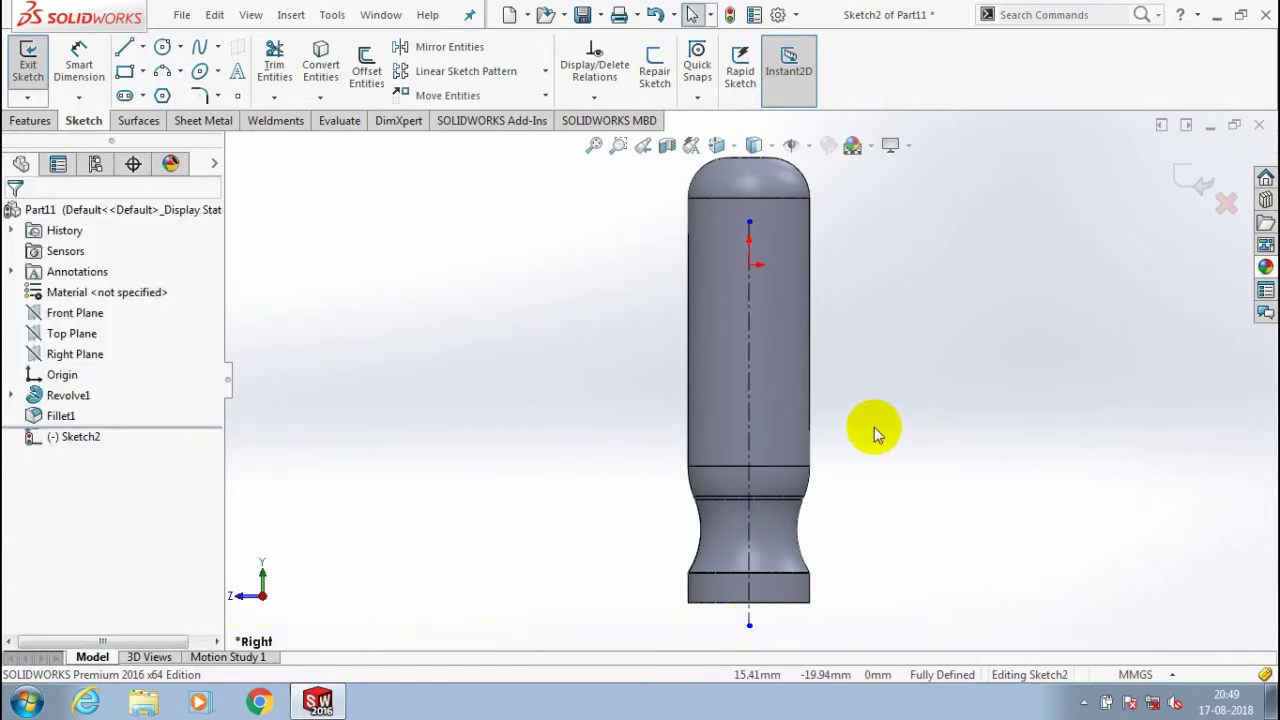
{"action": "left_click", "coordinate": [143, 47]}
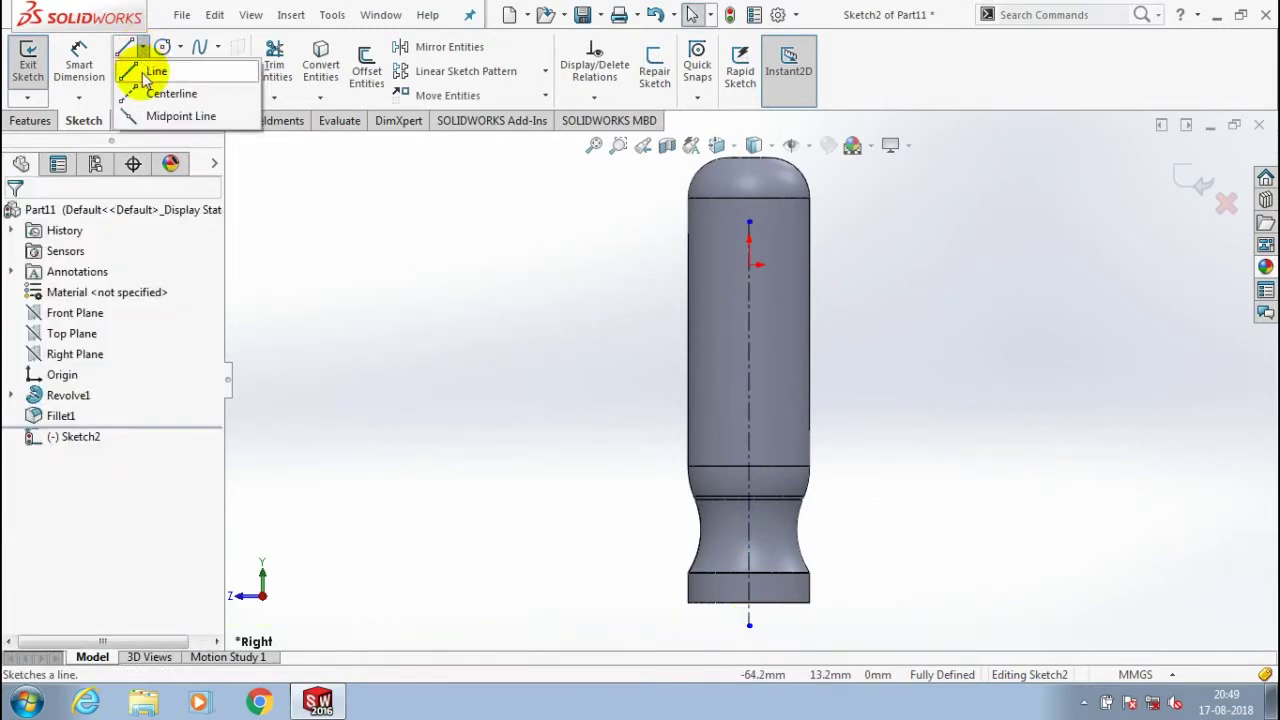
- Draw a closed stepped line profile from the centerline mid-handle down below the base and back
{"action": "left_click", "coordinate": [140, 65]}
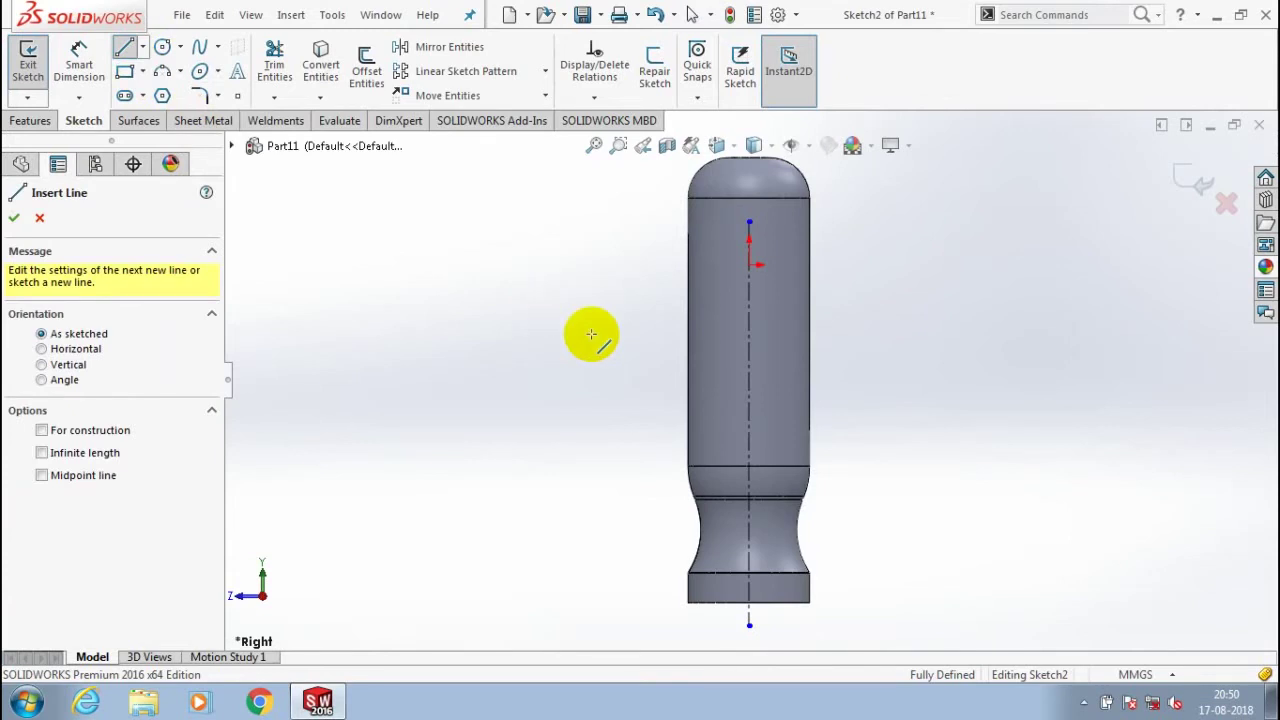
{"action": "left_click", "coordinate": [749, 423]}
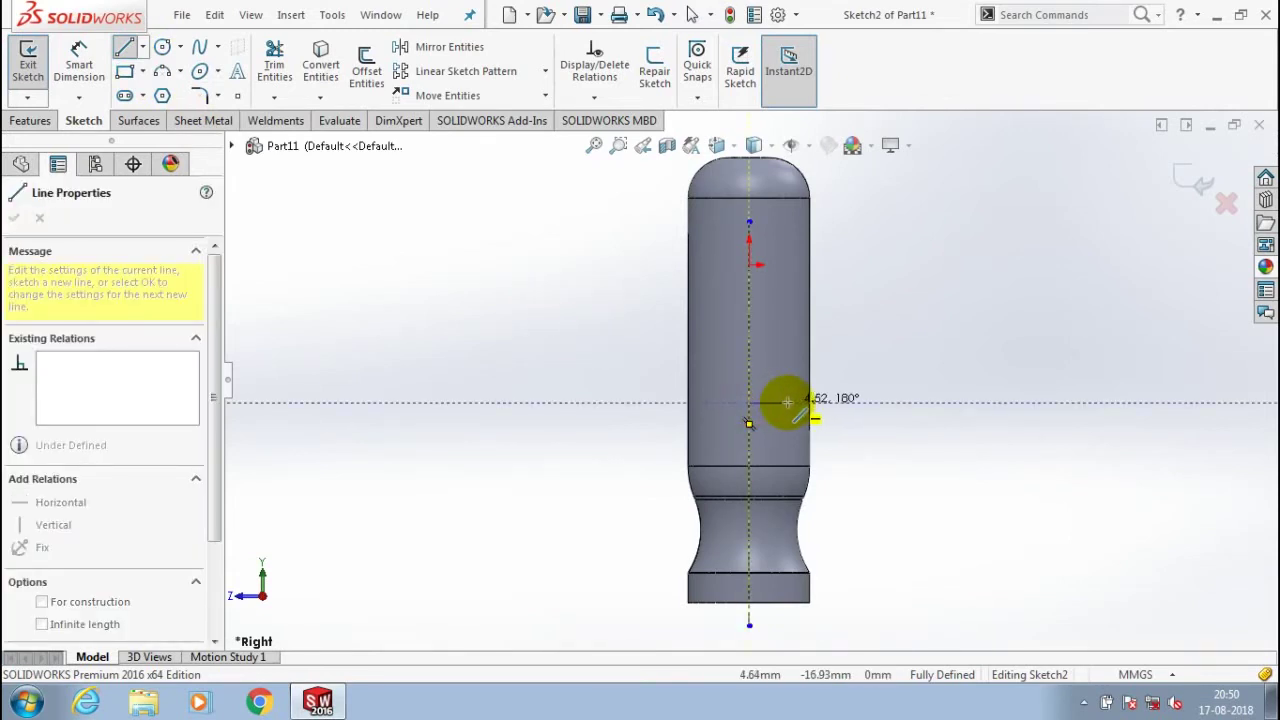
{"action": "left_click", "coordinate": [789, 403]}
{"action": "left_click", "coordinate": [789, 423]}
{"action": "left_click", "coordinate": [769, 423]}
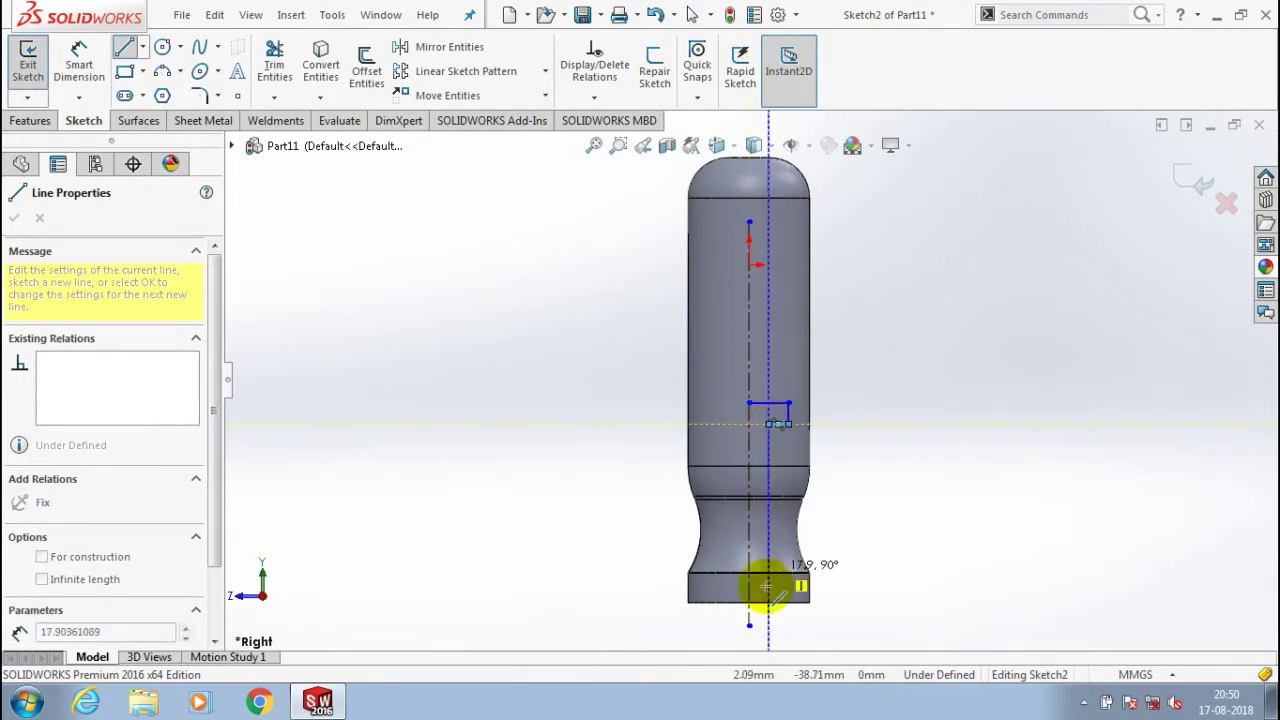
{"action": "left_click", "coordinate": [769, 625]}
{"action": "left_click", "coordinate": [749, 625]}
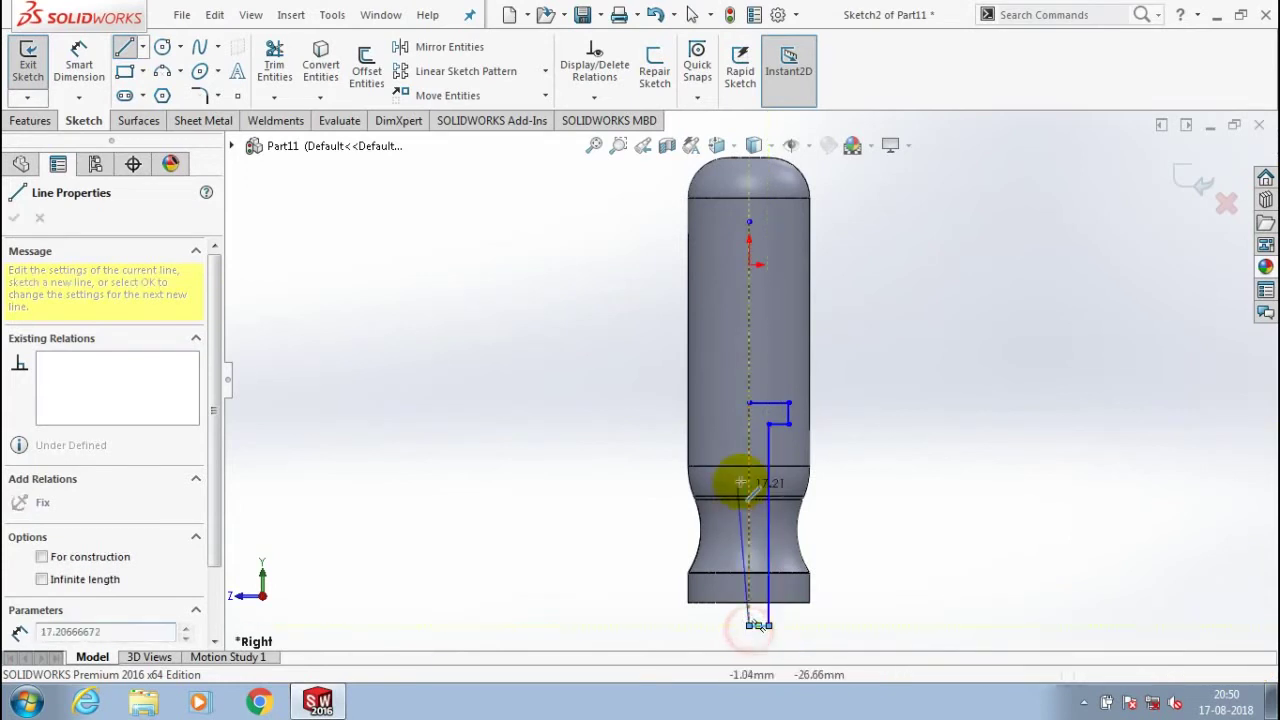
{"action": "left_click", "coordinate": [750, 404]}
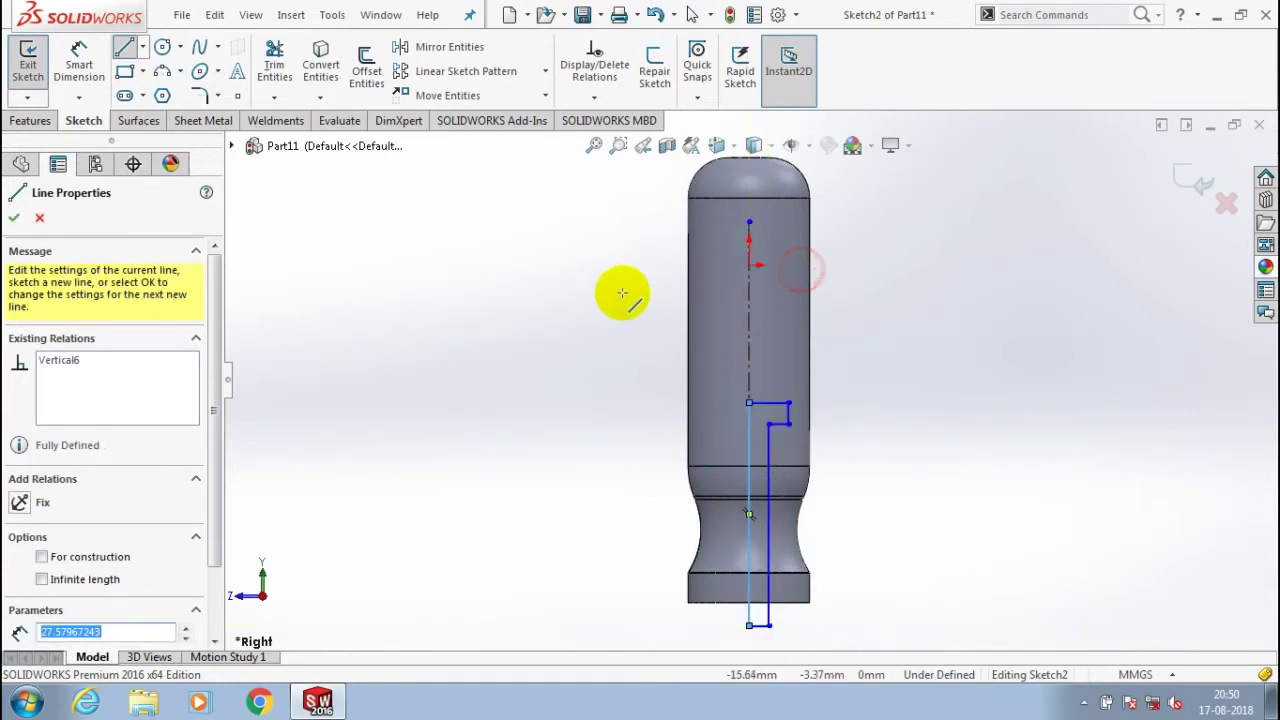
{"action": "left_click", "coordinate": [30, 224]}
{"action": "key", "text": "Escape"}
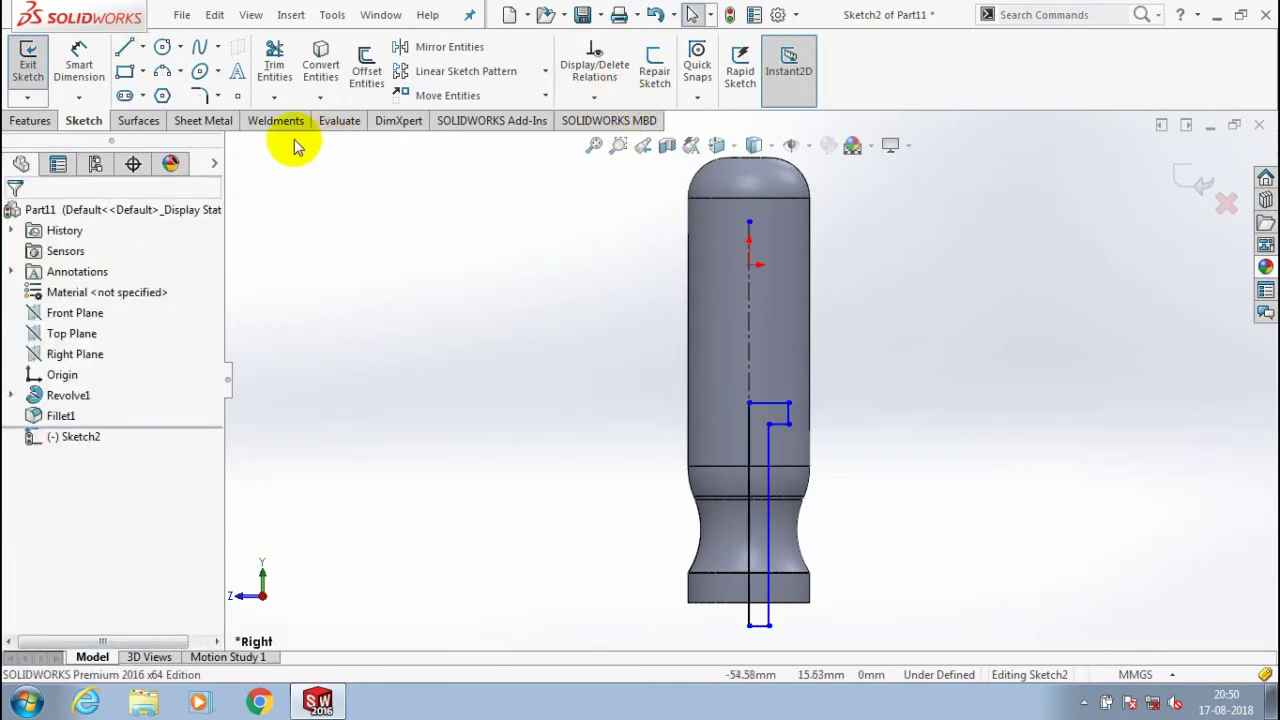
{"action": "left_click", "coordinate": [79, 62]}
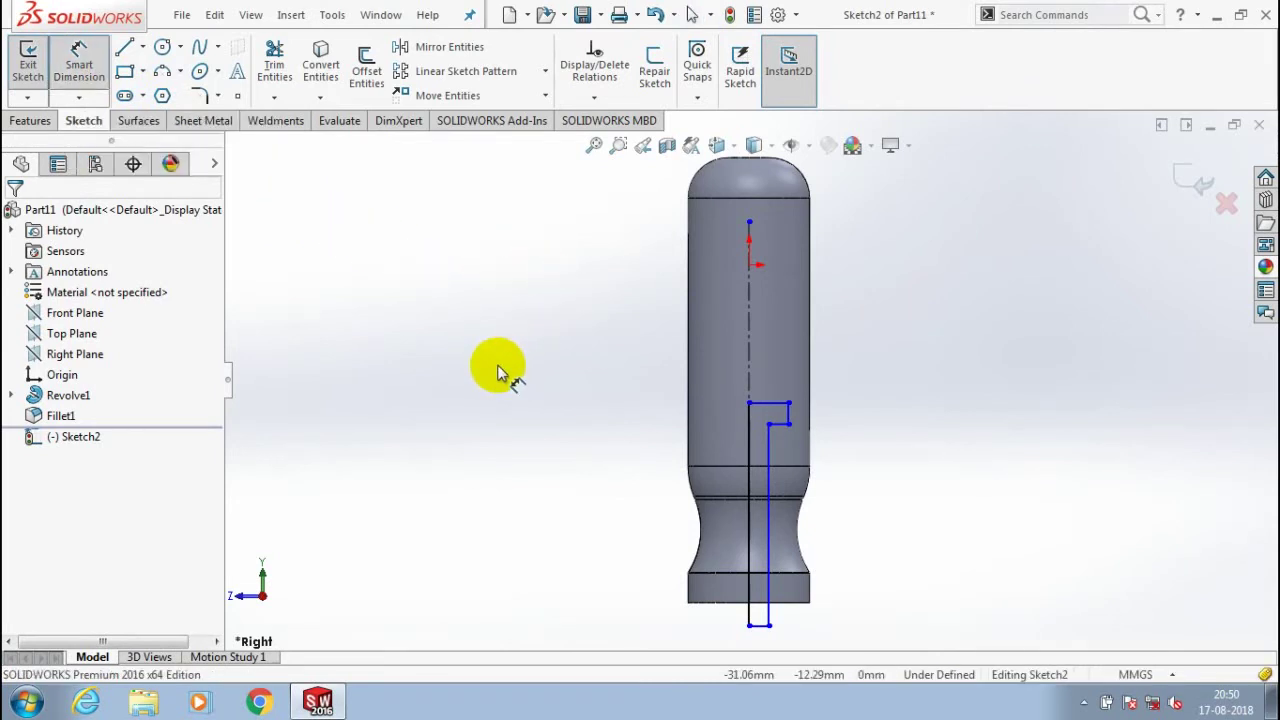
- Dimension the profile's top edge as 5.50 mm
{"action": "scroll", "coordinate": [715, 395], "scroll_direction": "down", "scroll_amount": 5}
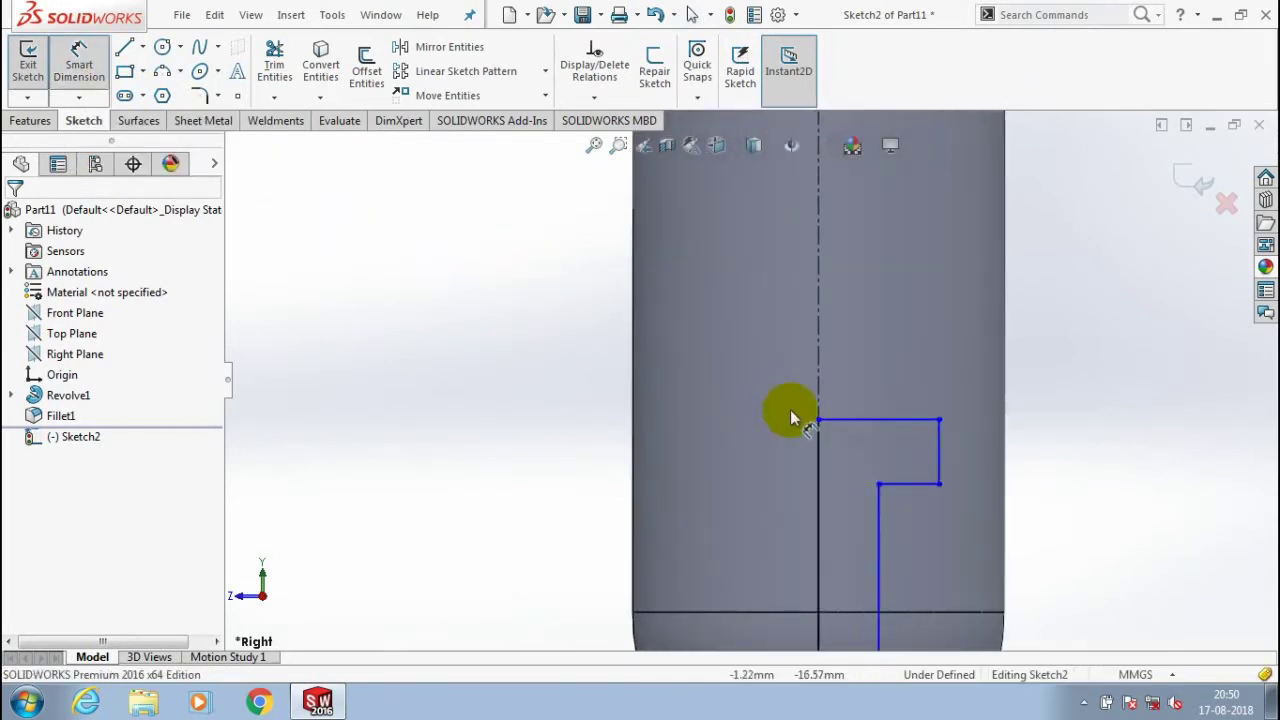
{"action": "left_click", "coordinate": [900, 421]}
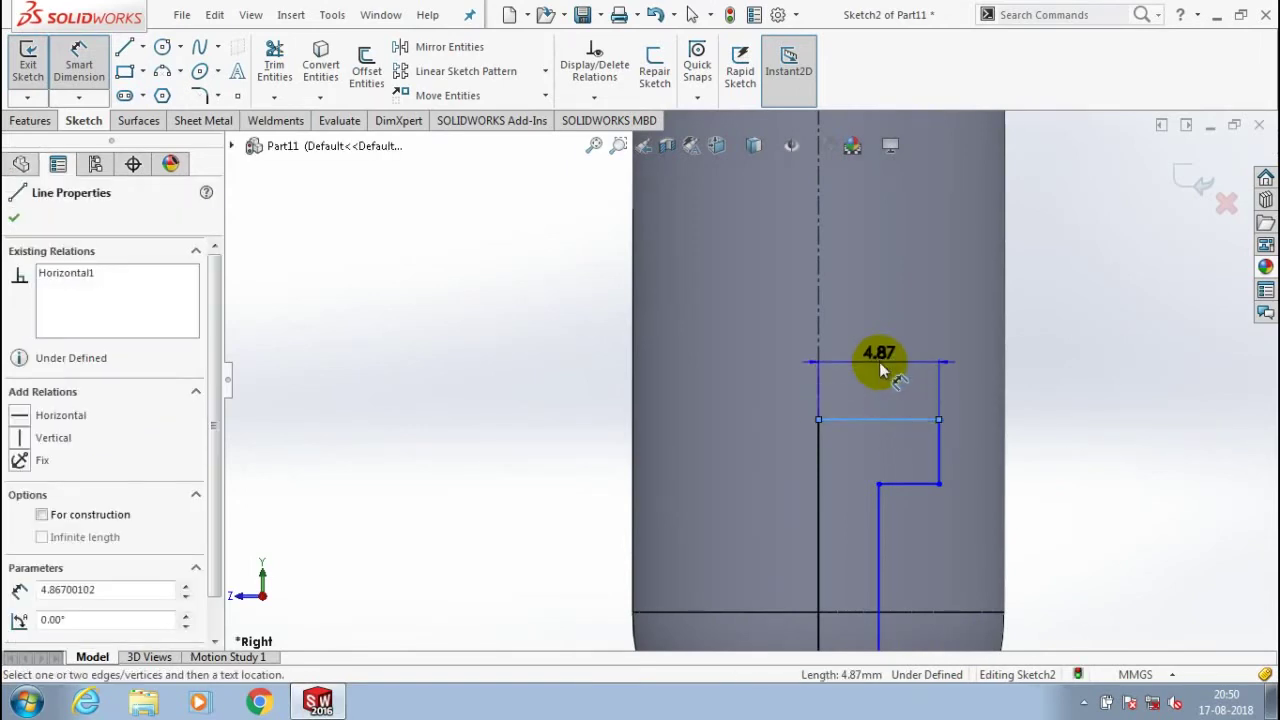
{"action": "left_click", "coordinate": [880, 368]}
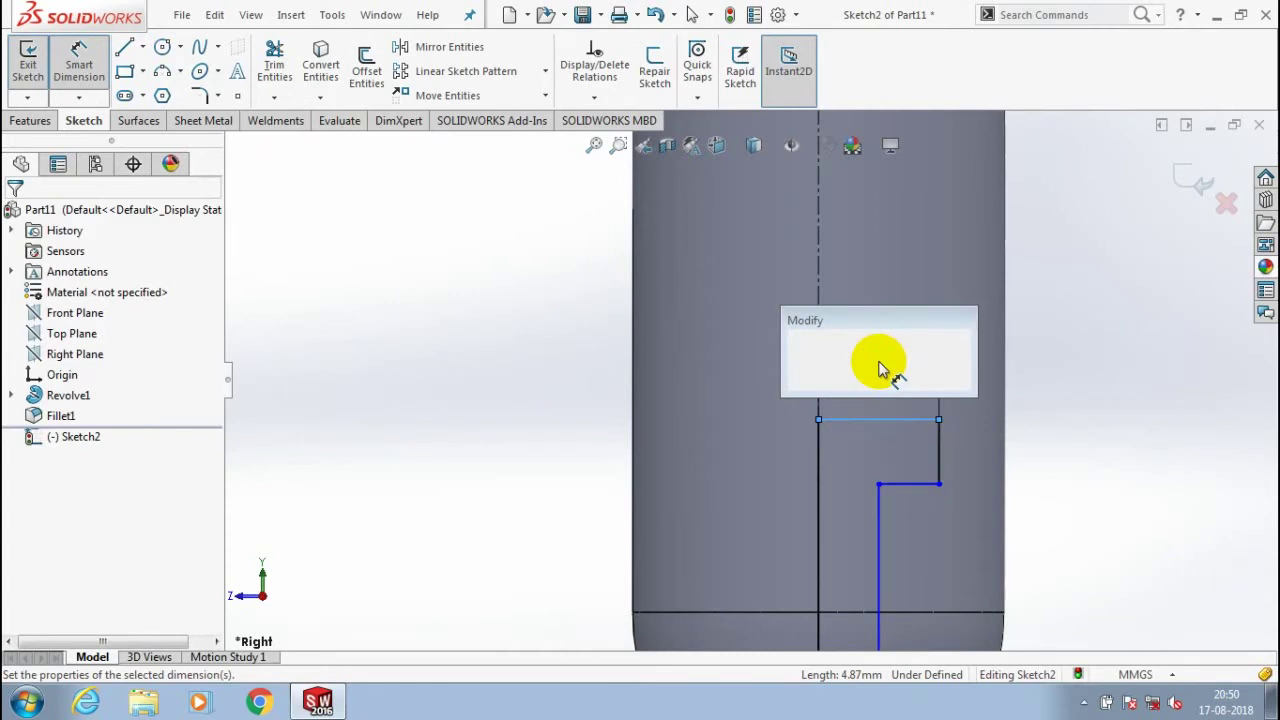
{"action": "type", "text": "5.5"}
{"action": "key", "text": "Return"}
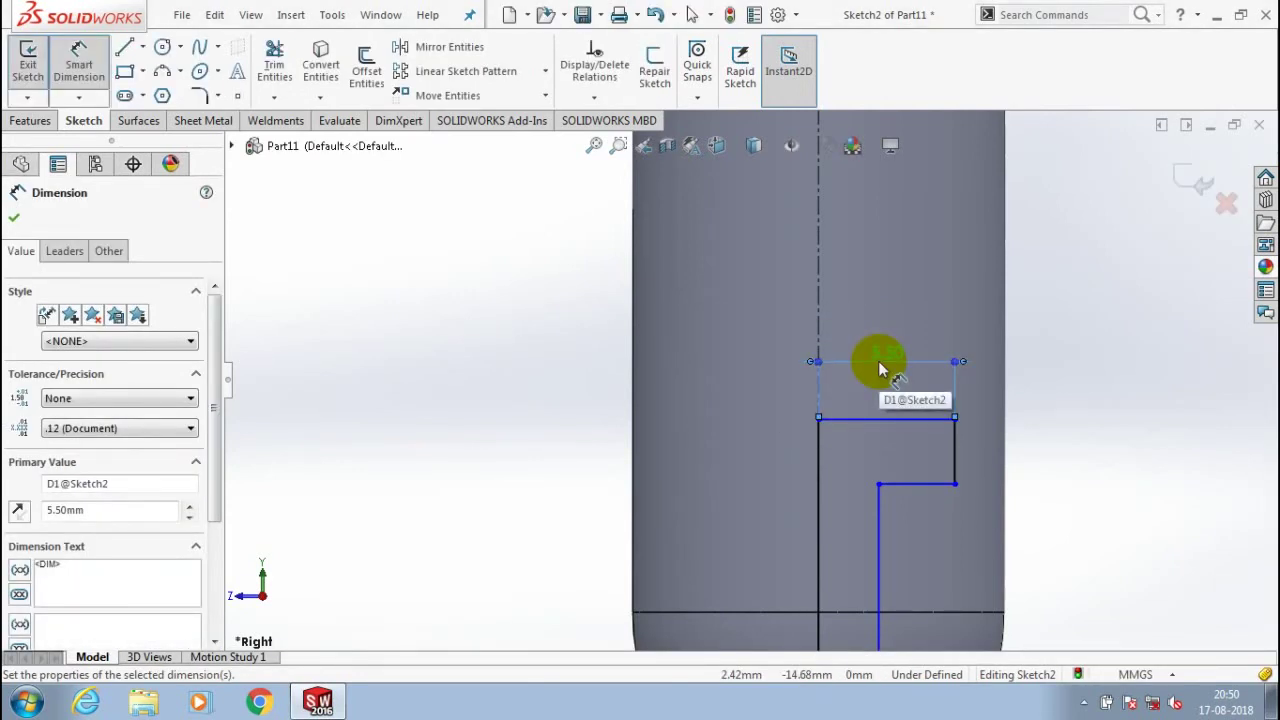
{"action": "left_click", "coordinate": [1097, 371]}
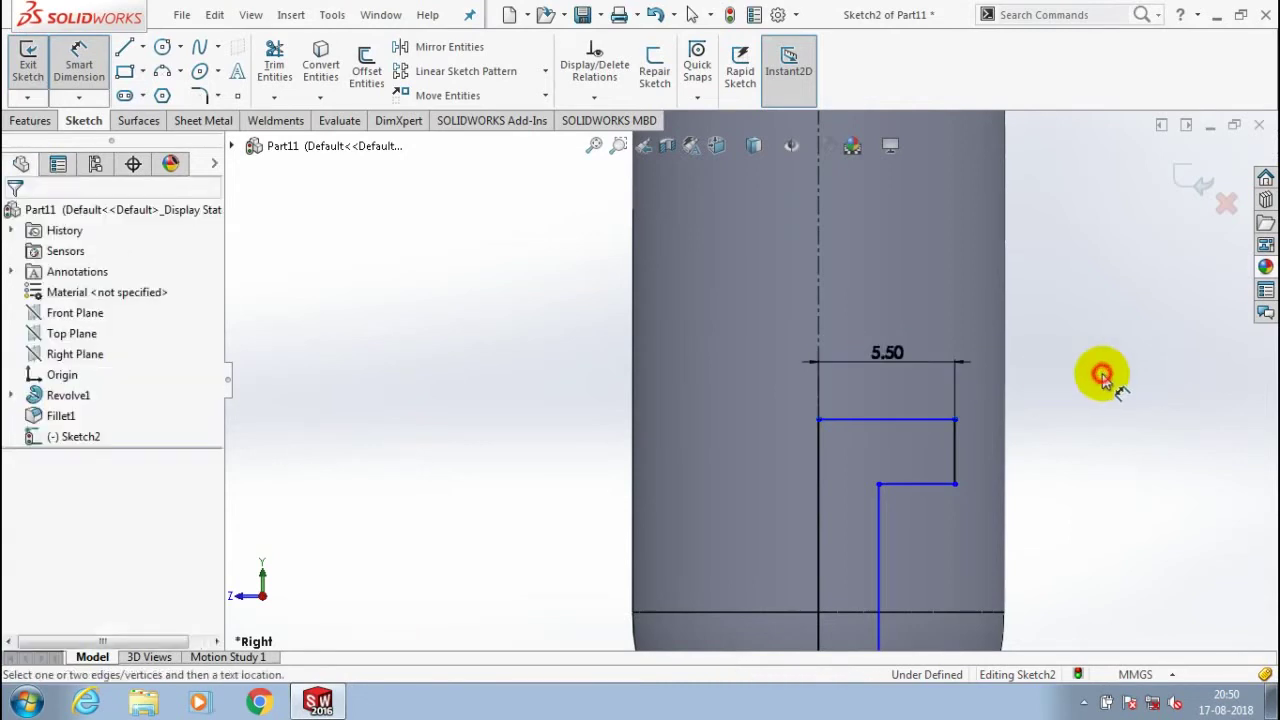
- Dimension the right-hand step as 10 mm in reversed direction, nudge the top edge, and fit the view
{"action": "left_click", "coordinate": [957, 449]}
{"action": "left_click", "coordinate": [1052, 440]}
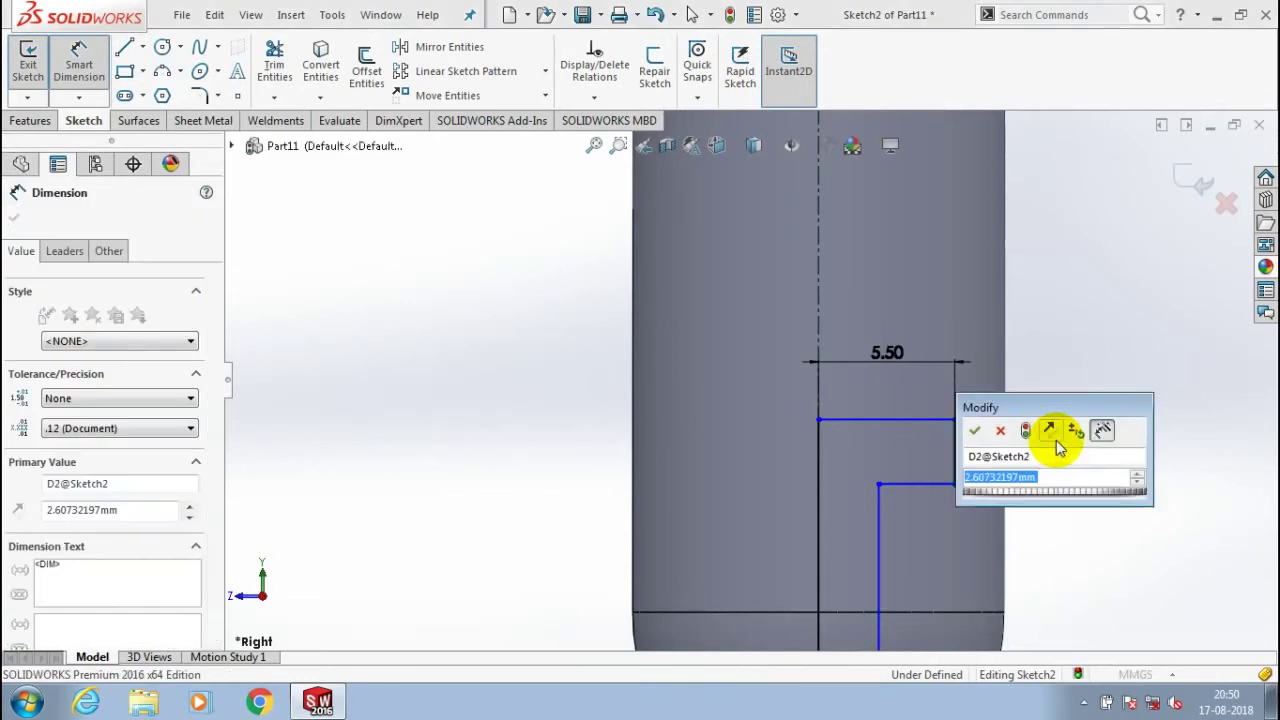
{"action": "left_click", "coordinate": [1060, 447]}
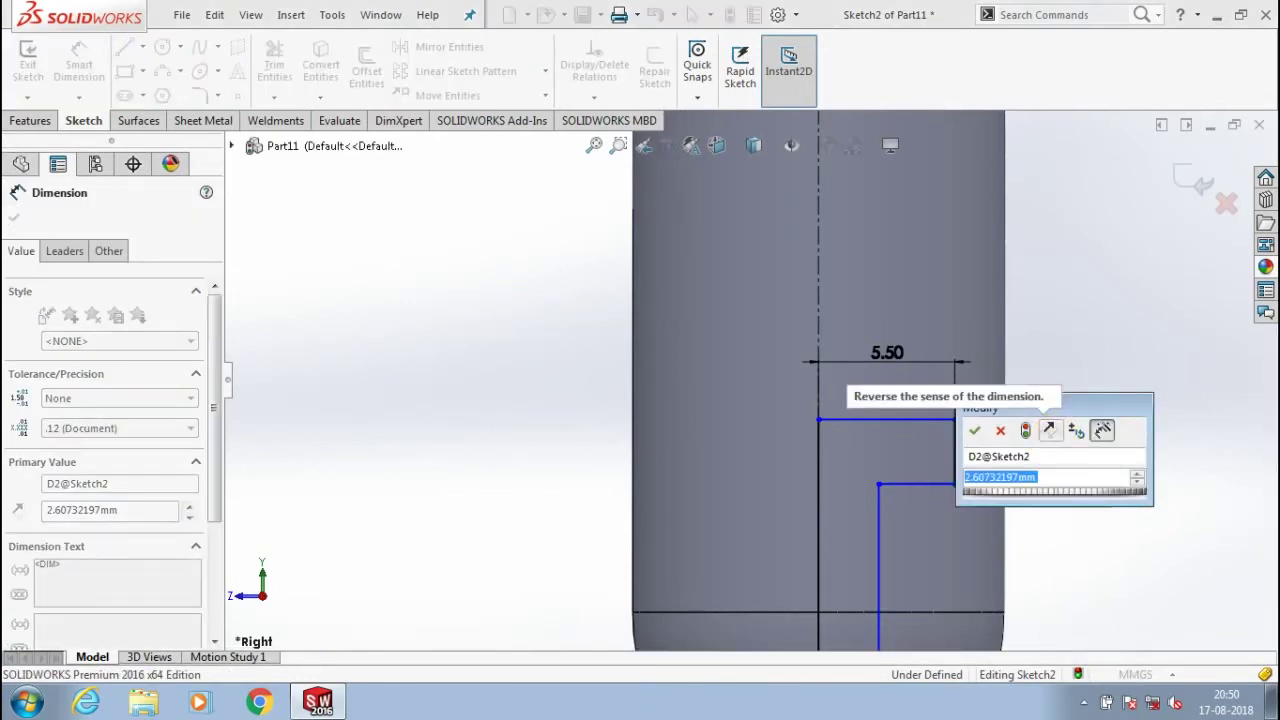
{"action": "type", "text": "10"}
{"action": "key", "text": "Return"}
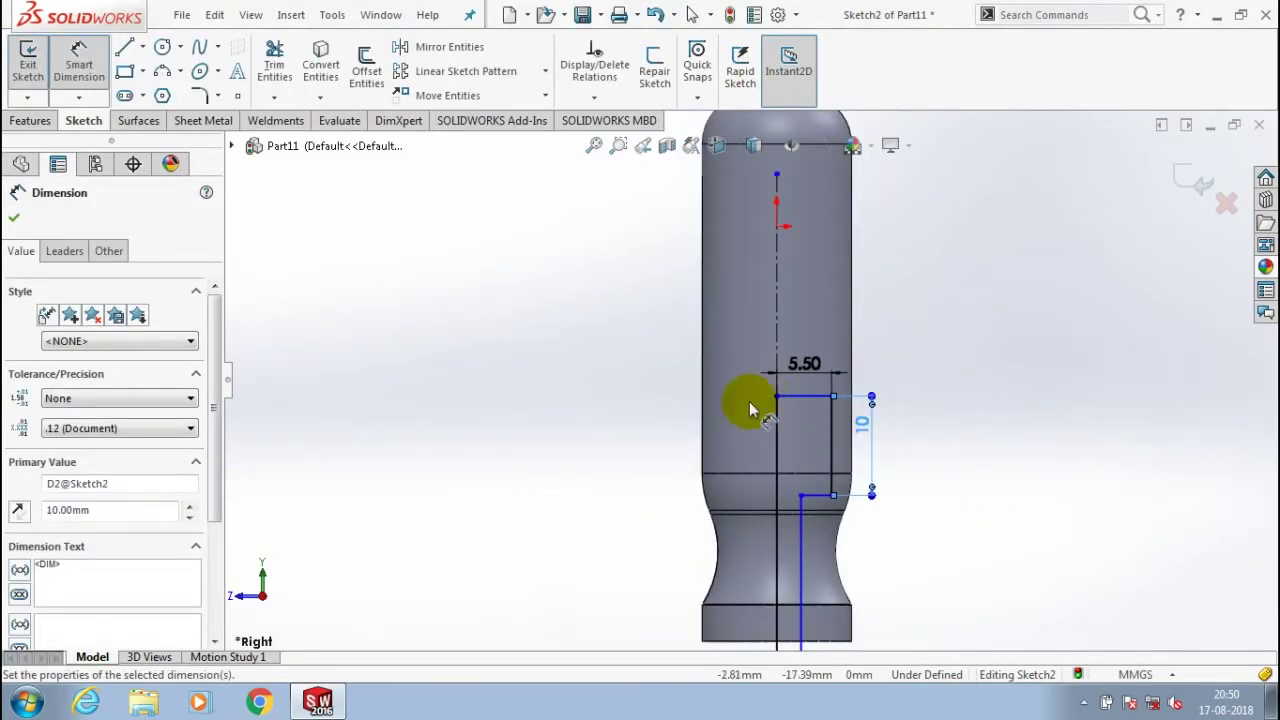
{"action": "left_click", "coordinate": [791, 458]}
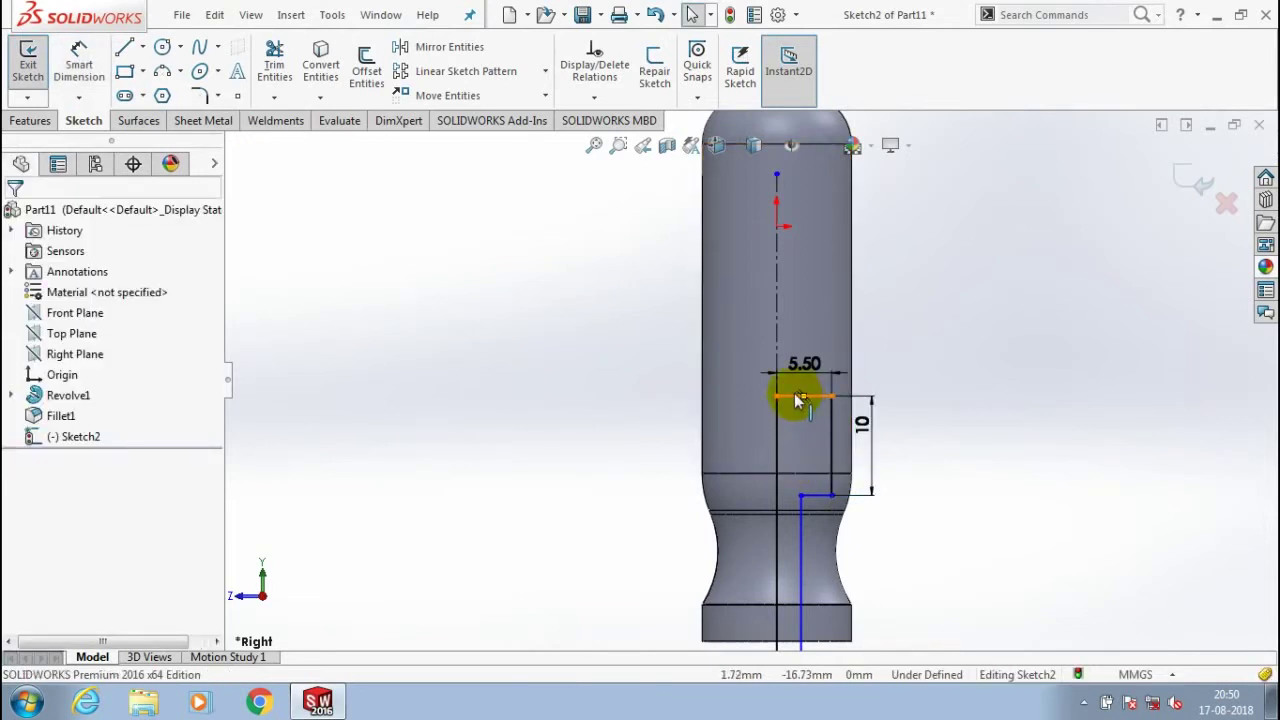
{"action": "left_click_drag", "start_coordinate": [798, 398], "coordinate": [799, 373]}
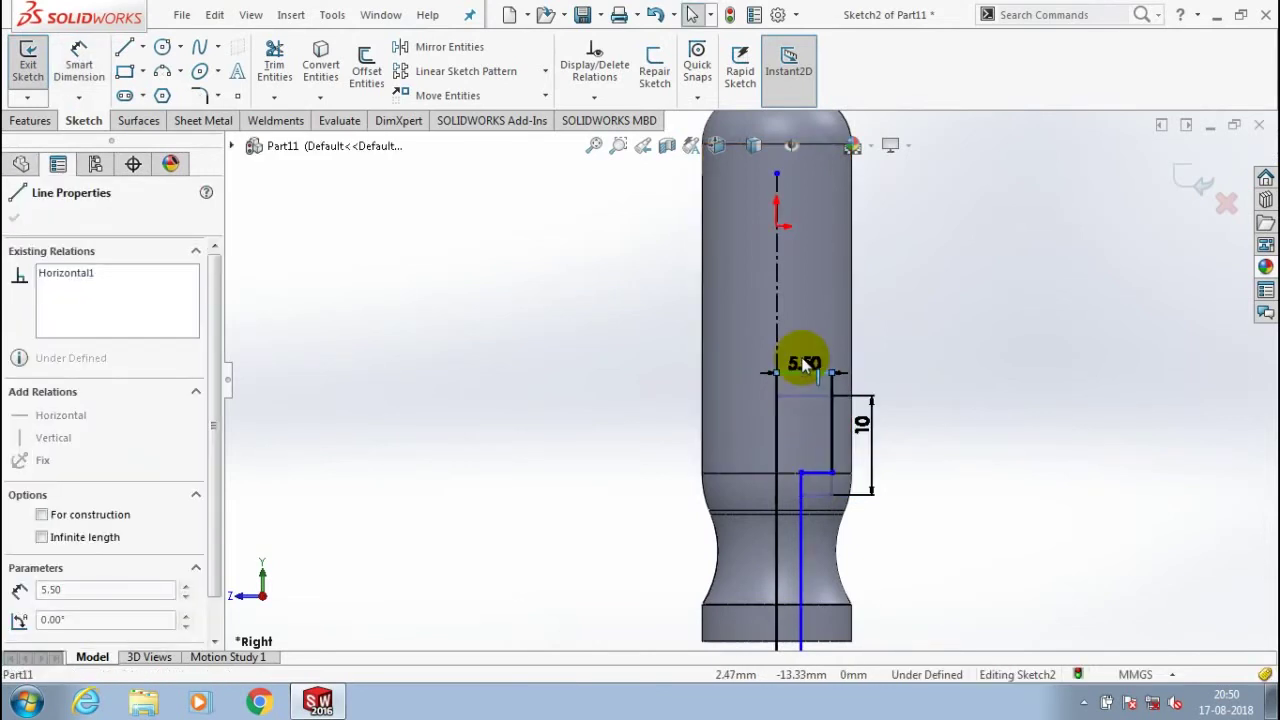
{"action": "left_click", "coordinate": [686, 366]}
{"action": "key", "text": "f"}
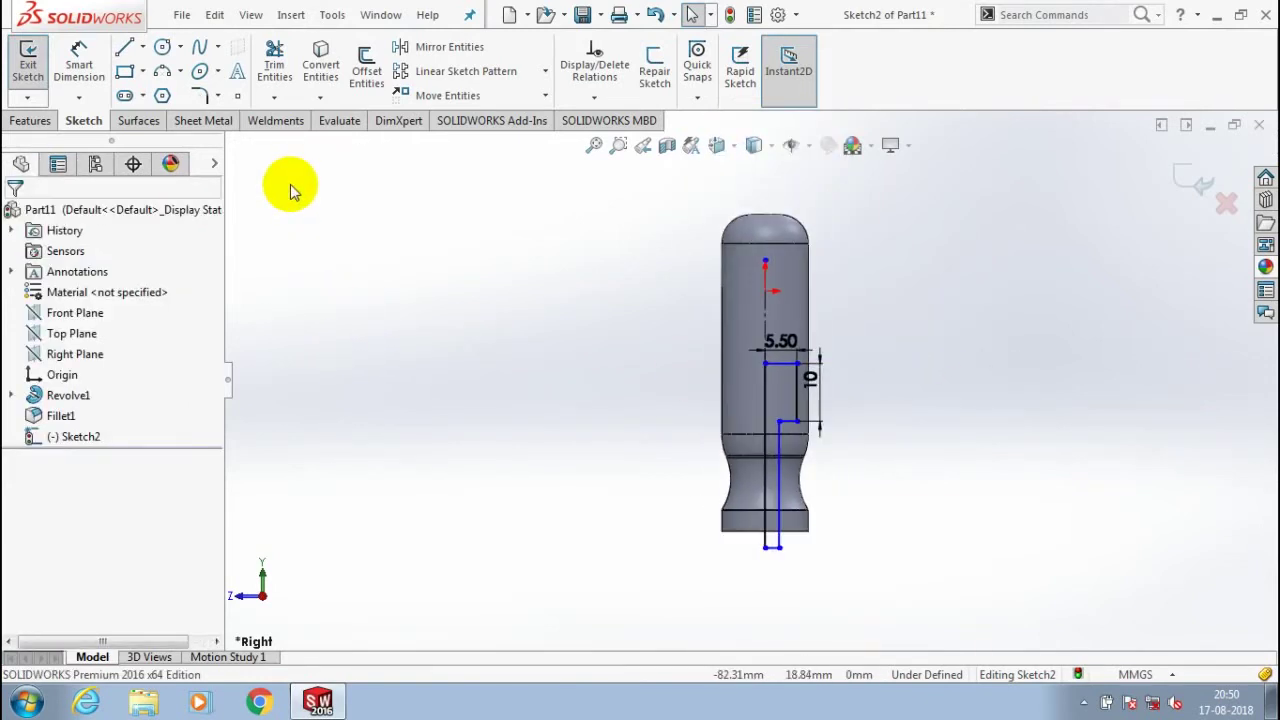
- Revolve-cut Sketch2 360° about Line1 to create Cut-Revolve1
{"action": "left_click", "coordinate": [28, 62]}
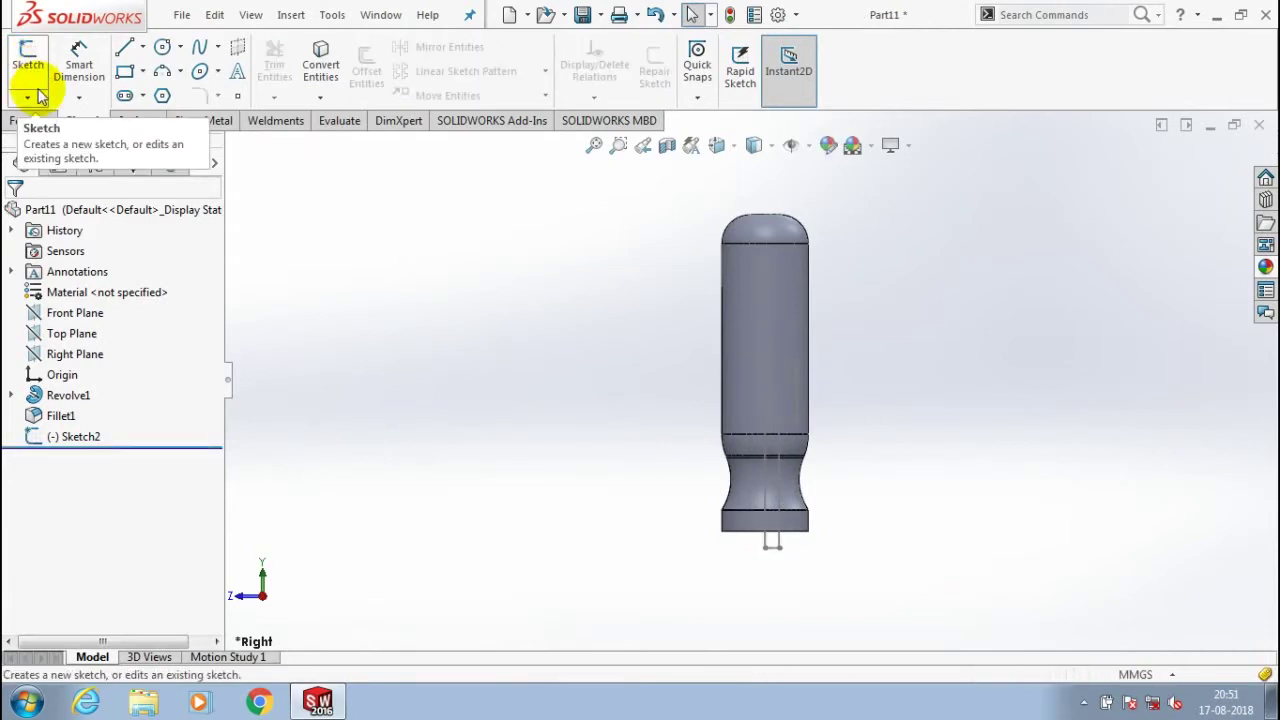
{"action": "left_click", "coordinate": [32, 120]}
{"action": "left_click", "coordinate": [382, 65]}
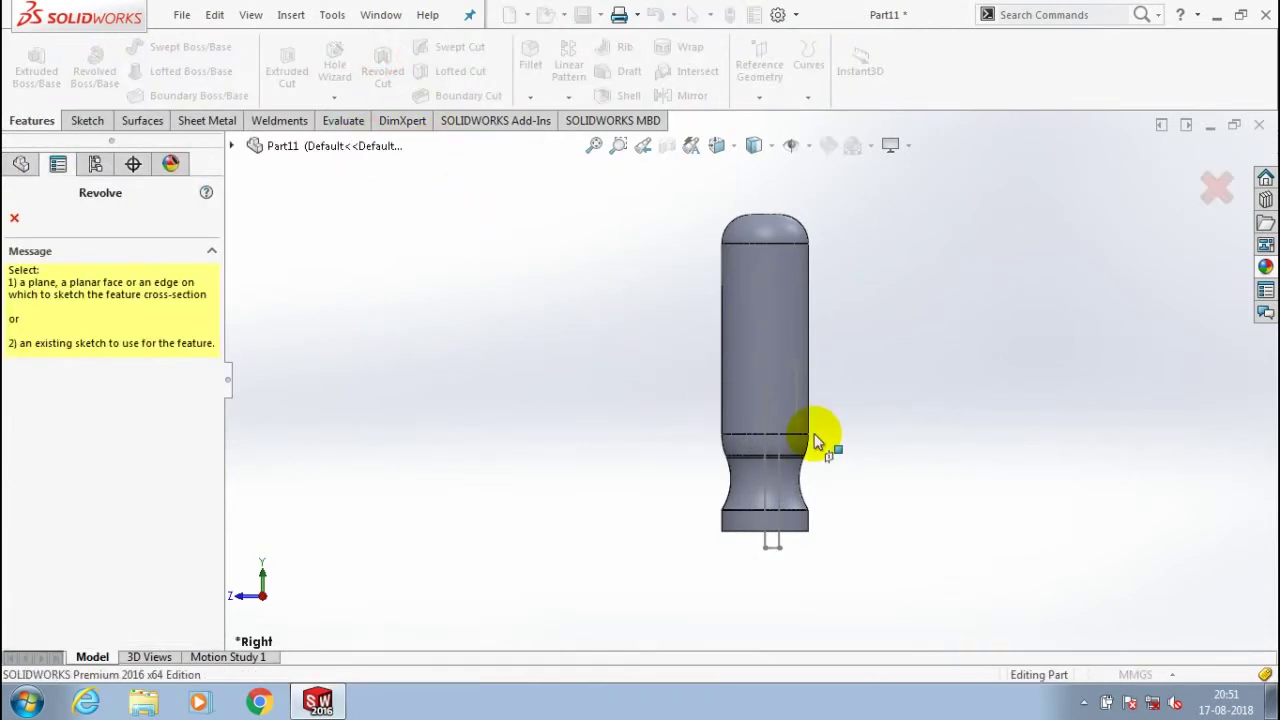
{"action": "left_click", "coordinate": [769, 408]}
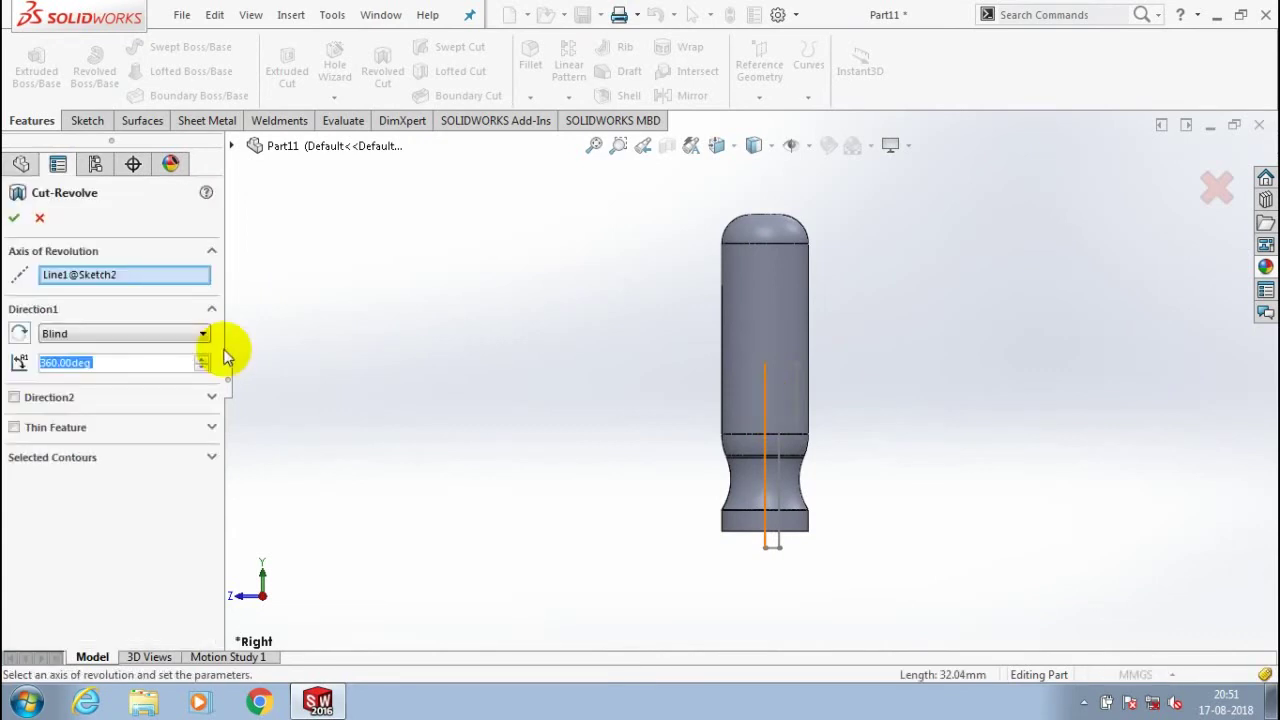
{"action": "left_click", "coordinate": [14, 217]}
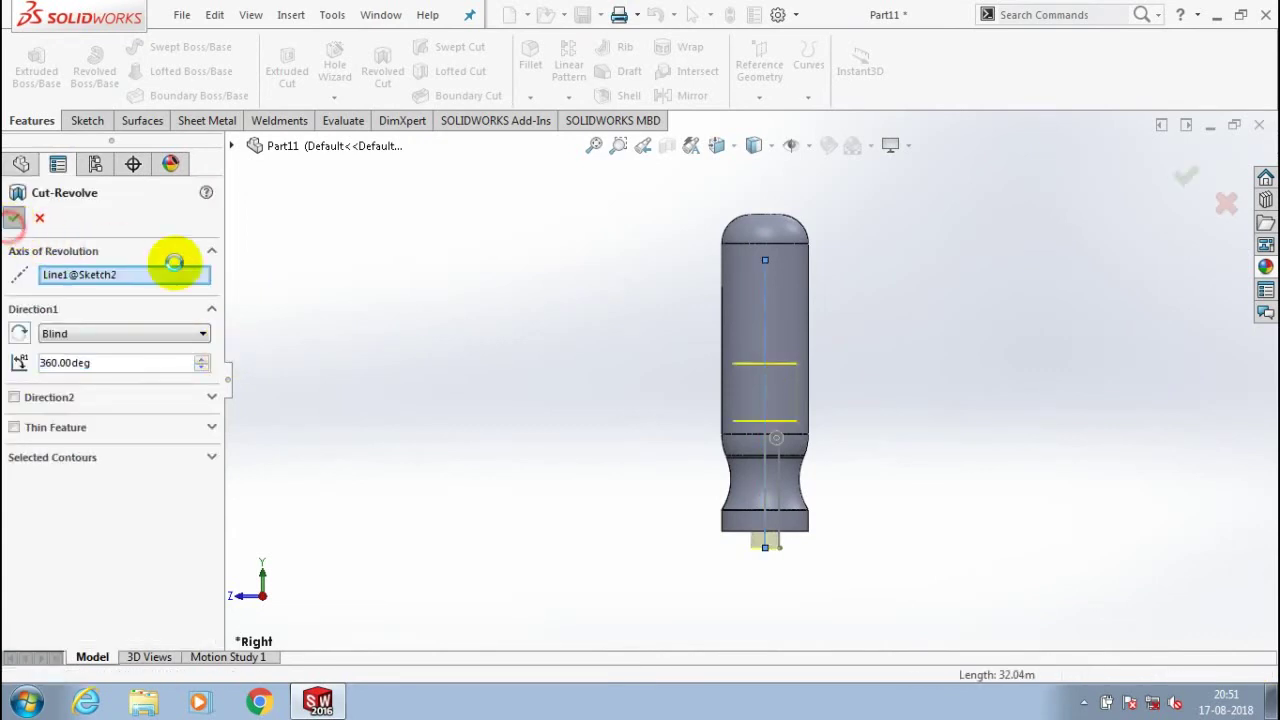
{"action": "left_click", "coordinate": [566, 354]}
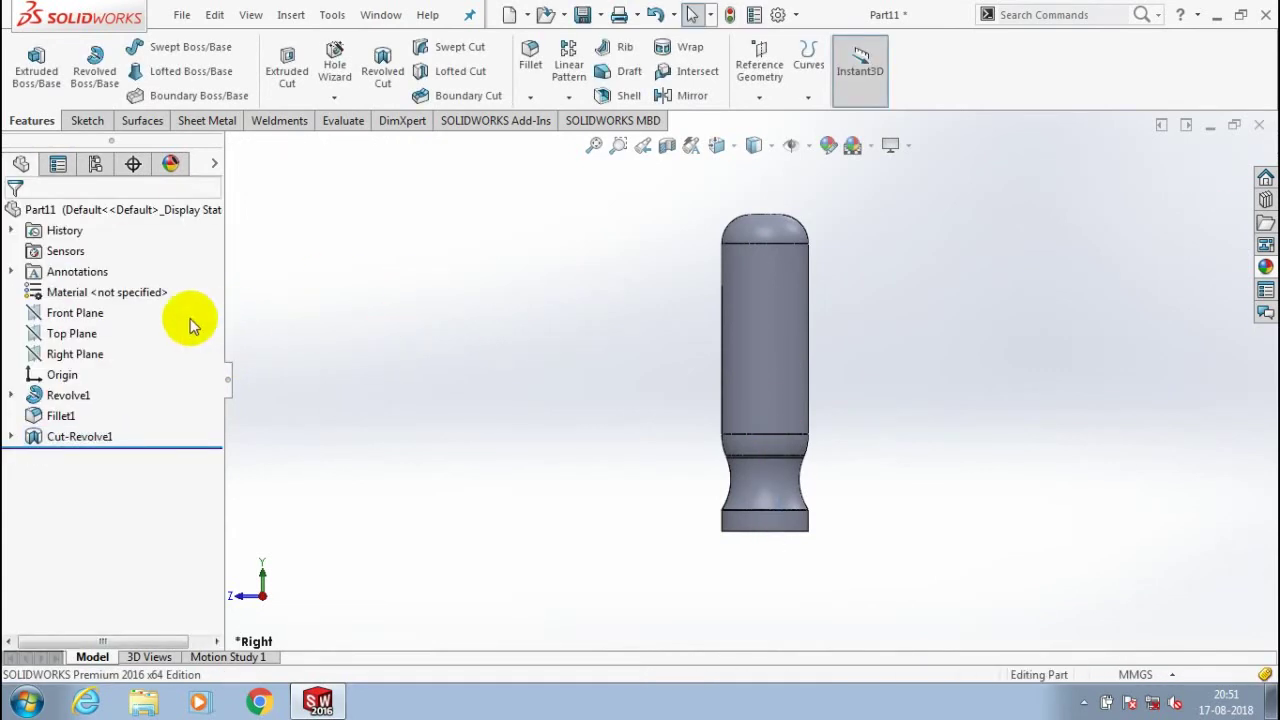
- Turn the view normal to the Front Plane and start Sketch3 on it
{"action": "right_click", "coordinate": [77, 324]}
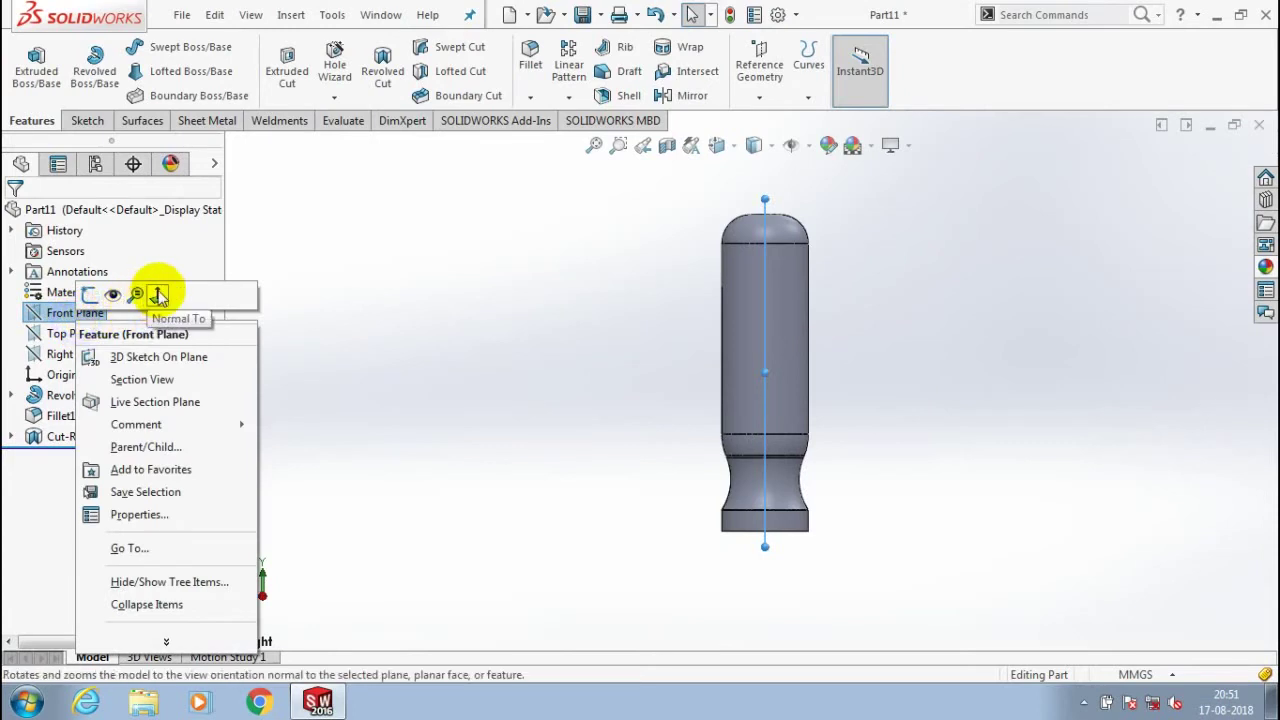
{"action": "left_click", "coordinate": [157, 294]}
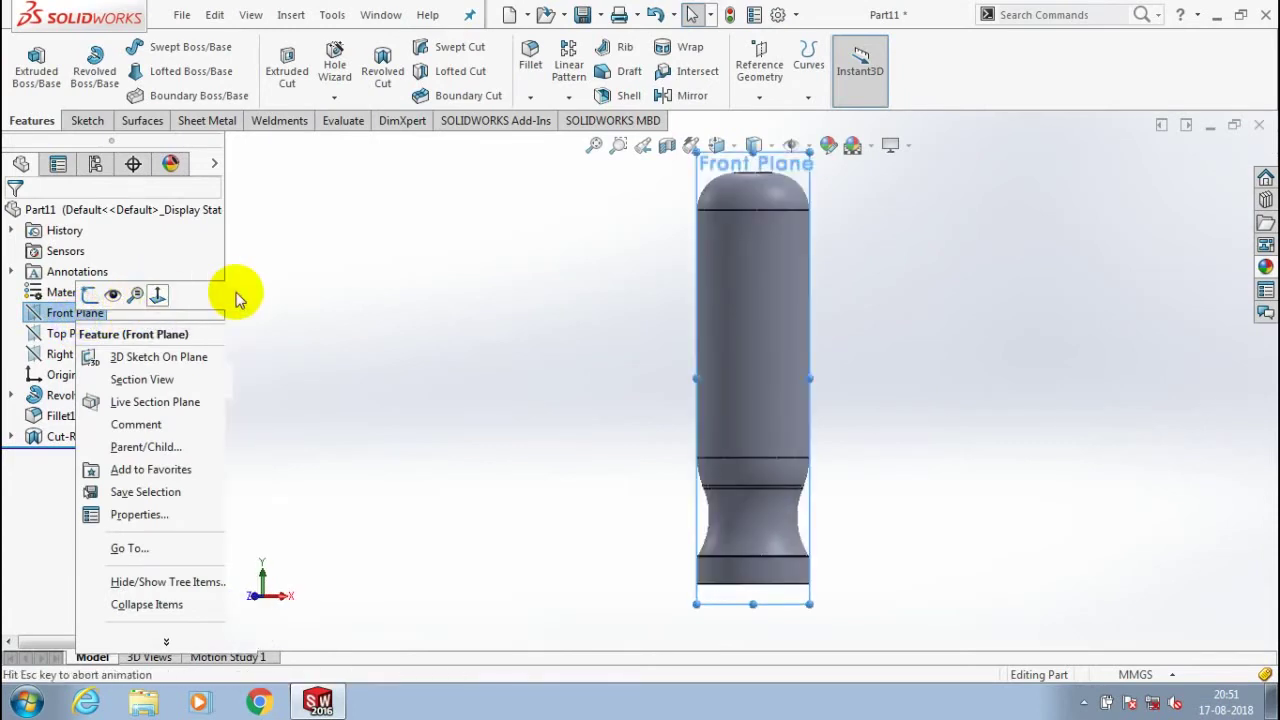
{"action": "left_click", "coordinate": [89, 294]}
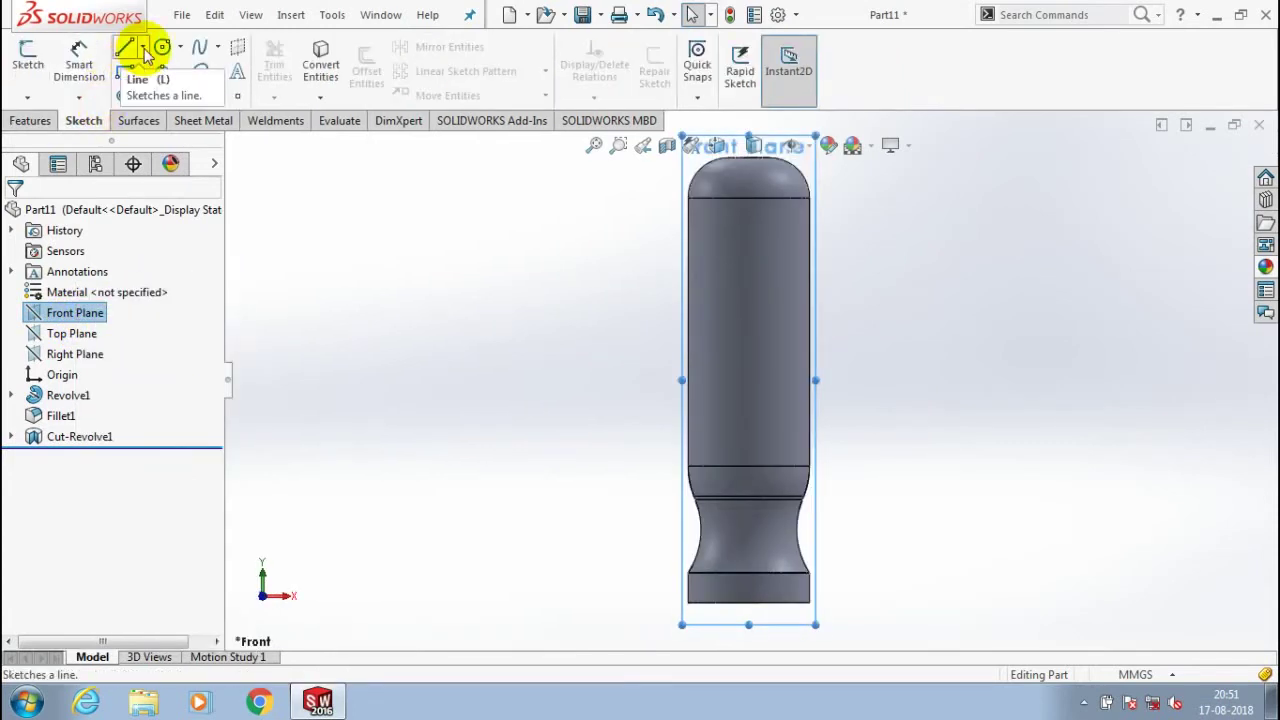
- Draw a vertical line along the grip's upper right edge
{"action": "left_click", "coordinate": [143, 48]}
{"action": "left_click", "coordinate": [150, 64]}
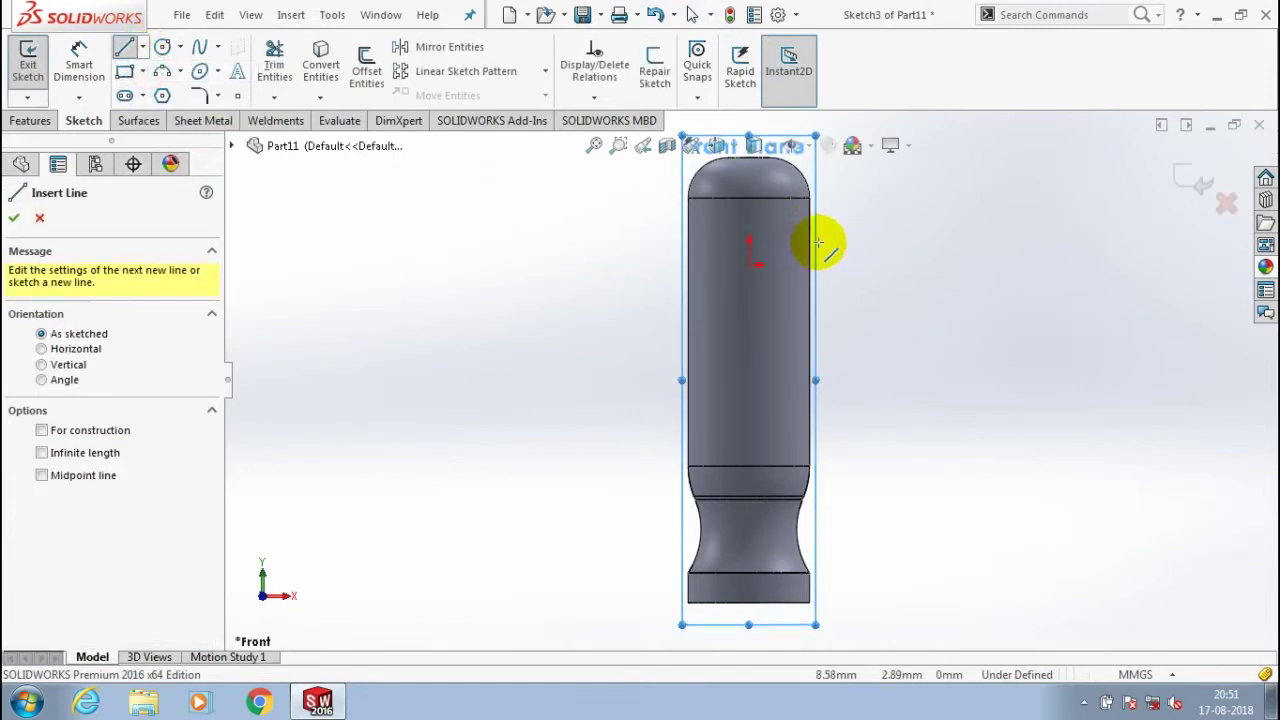
{"action": "left_click", "coordinate": [809, 221]}
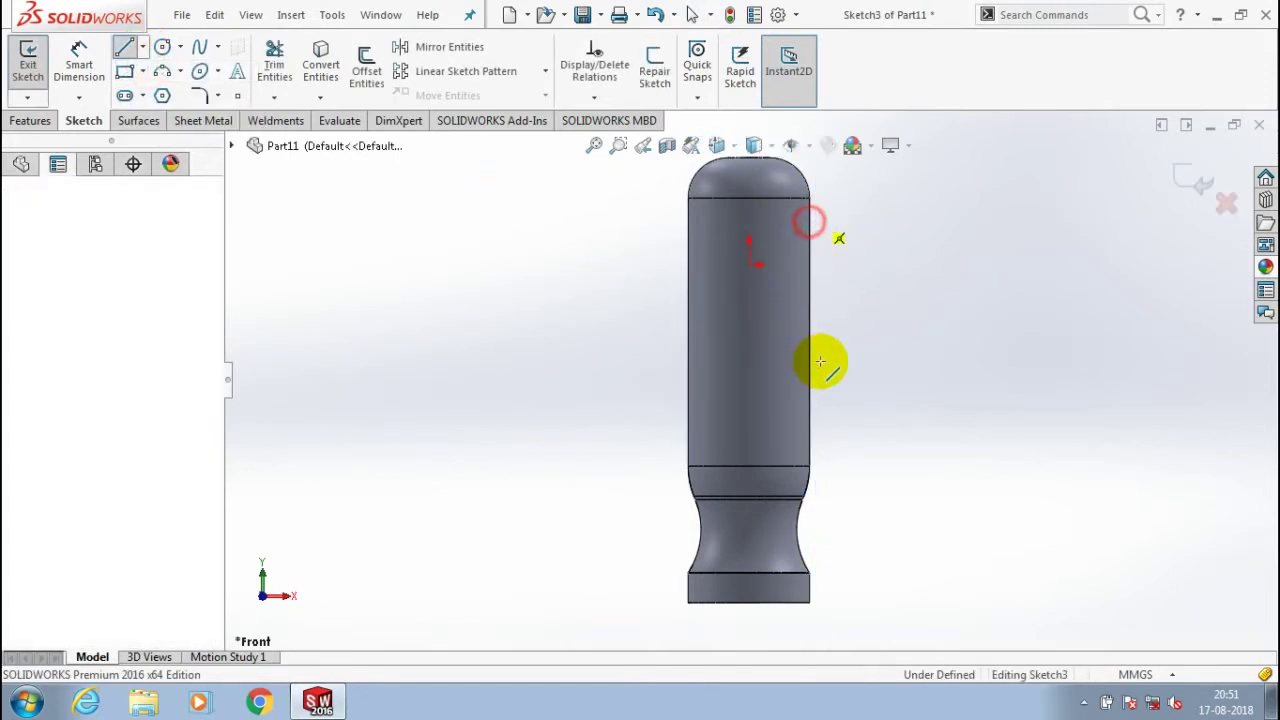
{"action": "left_click", "coordinate": [810, 439]}
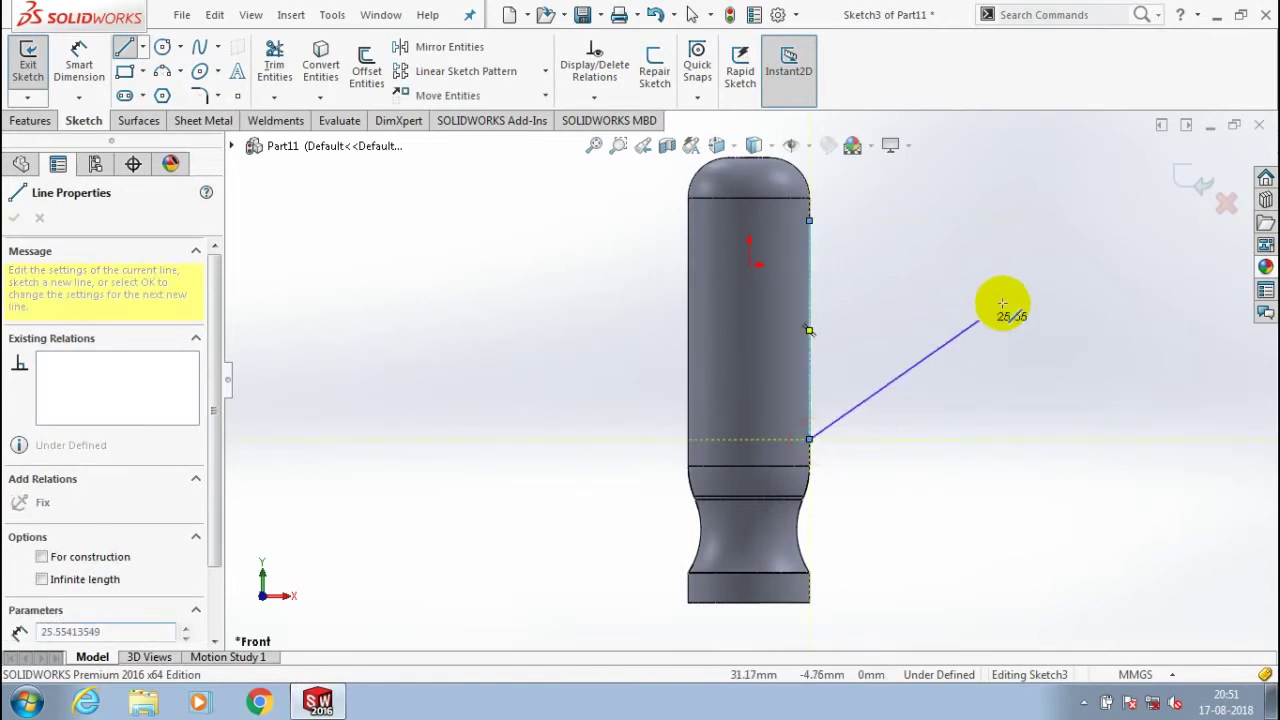
{"action": "key", "text": "Escape"}
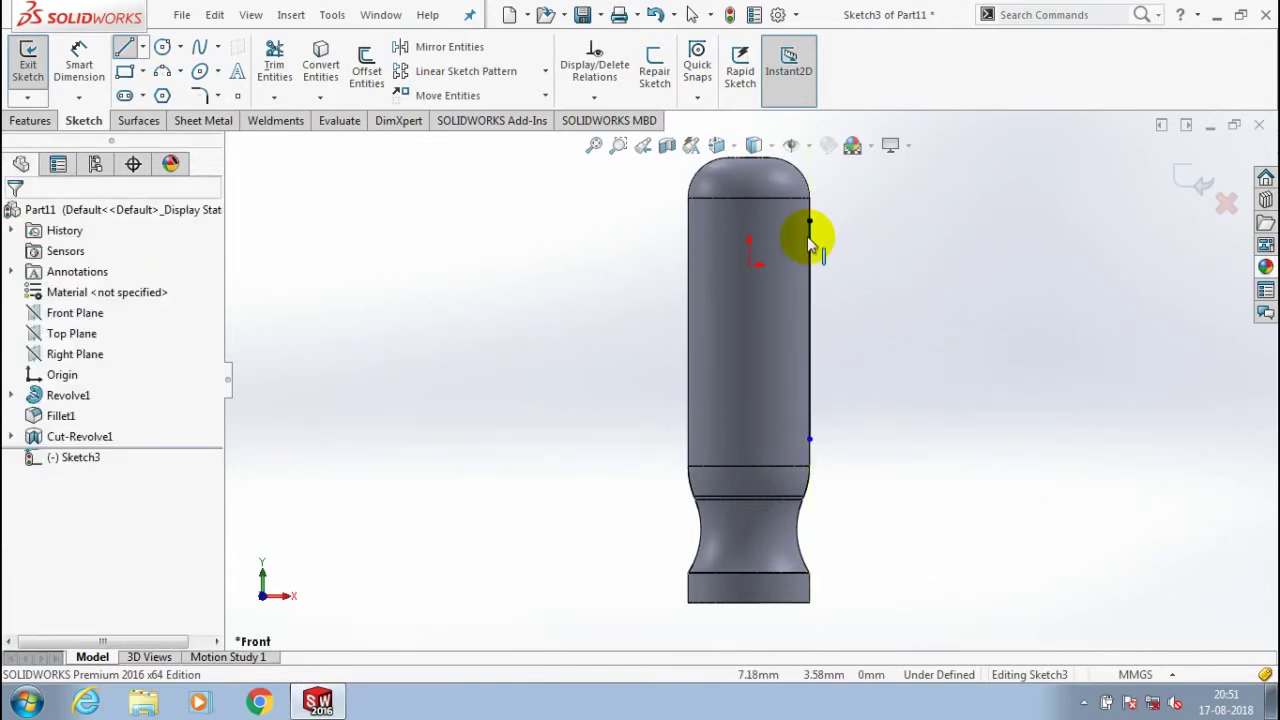
{"action": "left_click", "coordinate": [180, 71]}
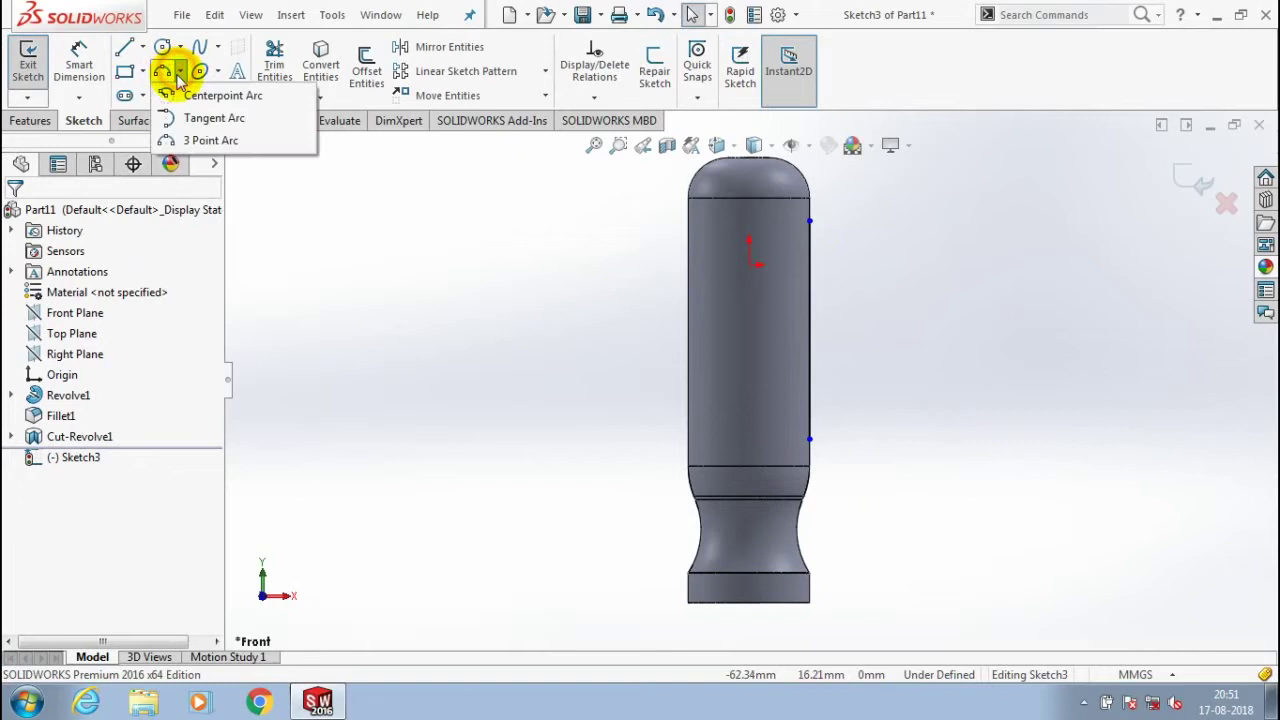
- Draw a shallow three-point arc between the vertical line's top and bottom ends
{"action": "left_click", "coordinate": [194, 137]}
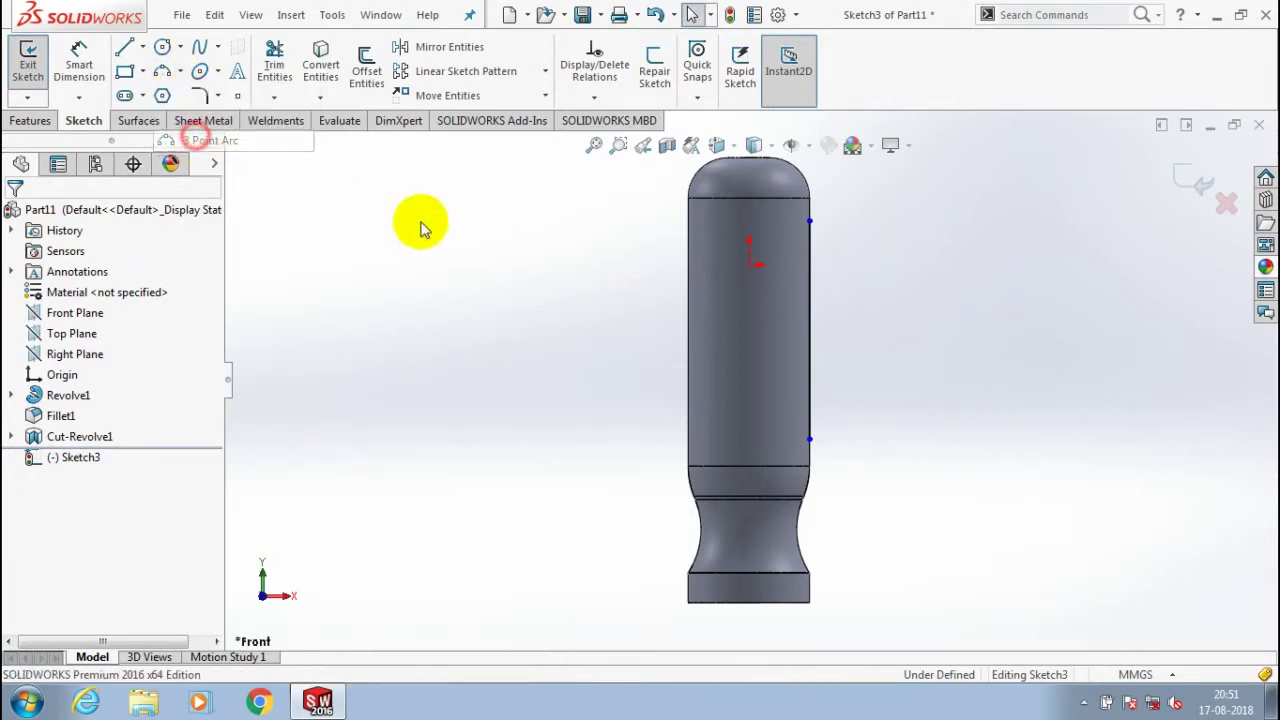
{"action": "left_click", "coordinate": [810, 221]}
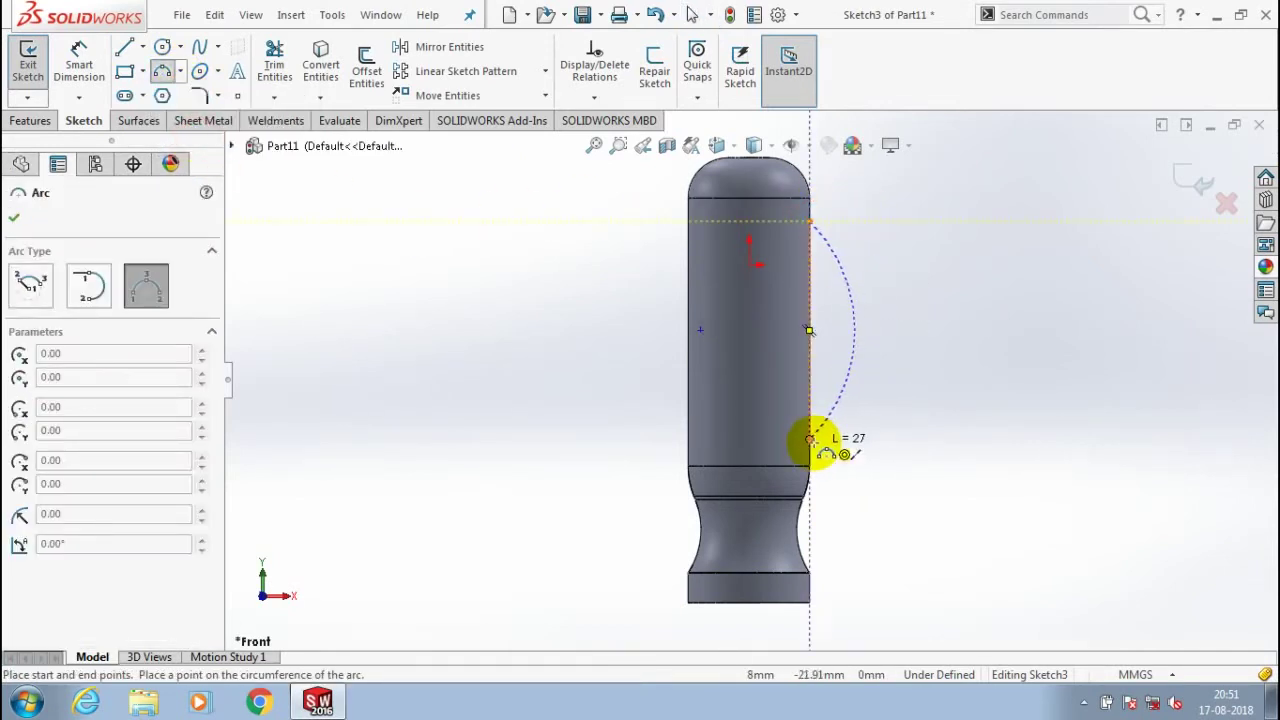
{"action": "left_click", "coordinate": [810, 438]}
{"action": "scroll", "coordinate": [829, 371], "scroll_direction": "down", "scroll_amount": 3}
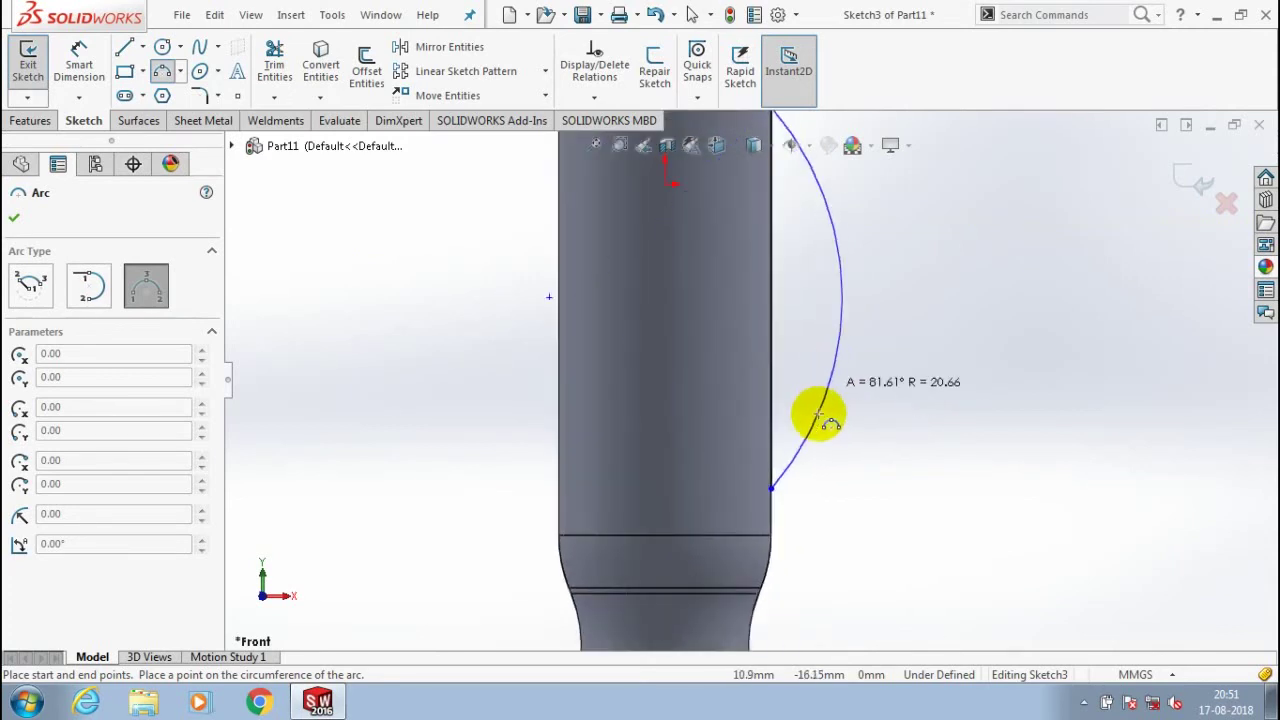
{"action": "scroll", "coordinate": [829, 420], "scroll_direction": "up", "scroll_amount": 4}
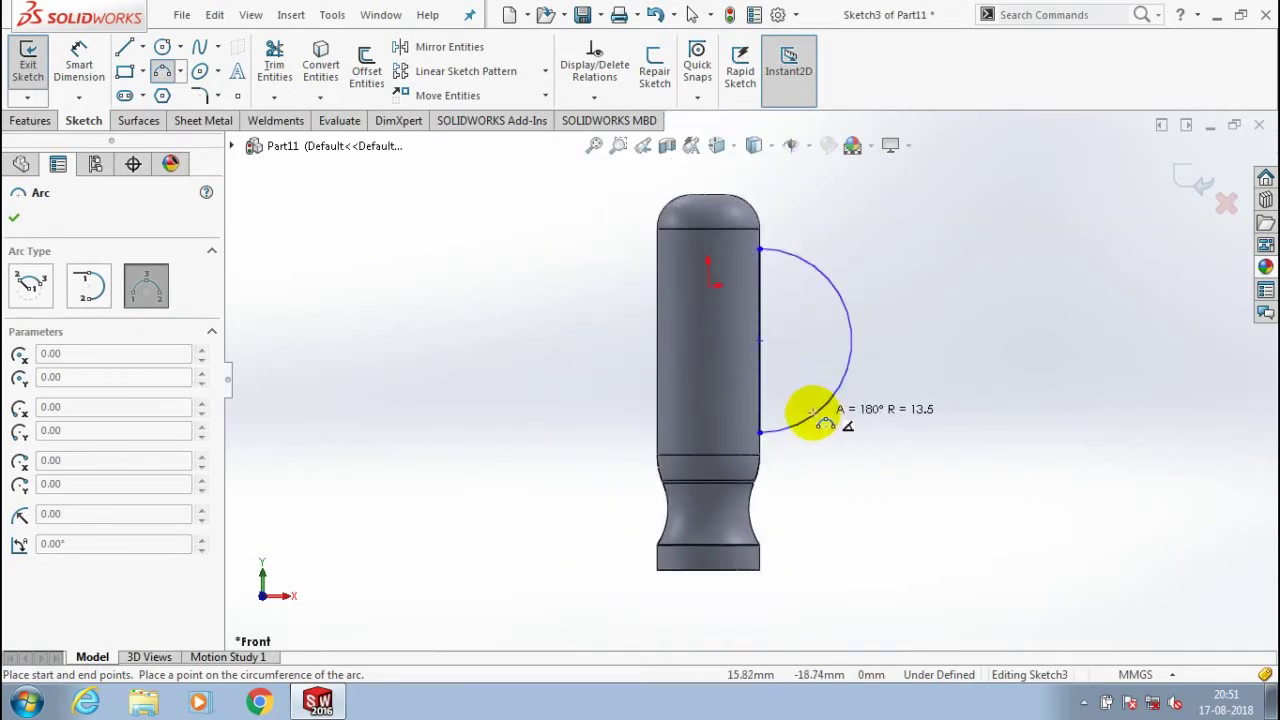
{"action": "left_click", "coordinate": [771, 350]}
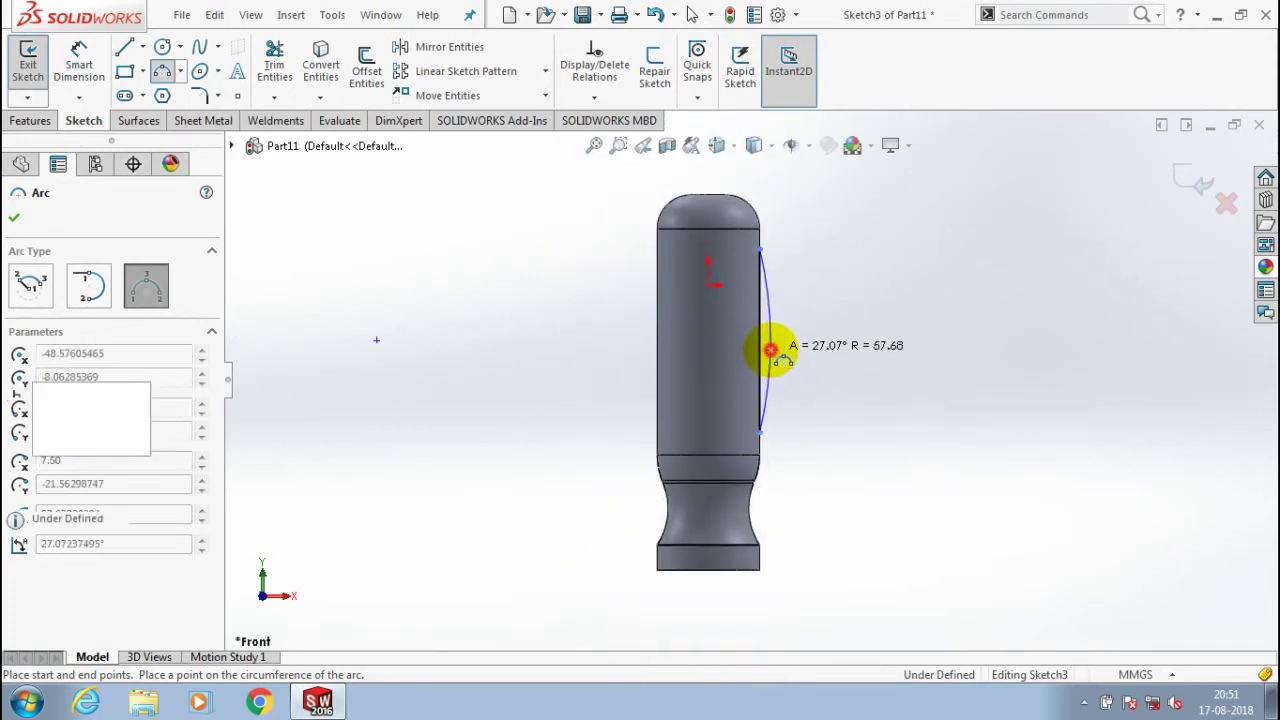
{"action": "left_click", "coordinate": [12, 220]}
- Revolve-cut the arc sketch 360° around its line to create Cut-Revolve2
{"action": "left_click", "coordinate": [25, 62]}
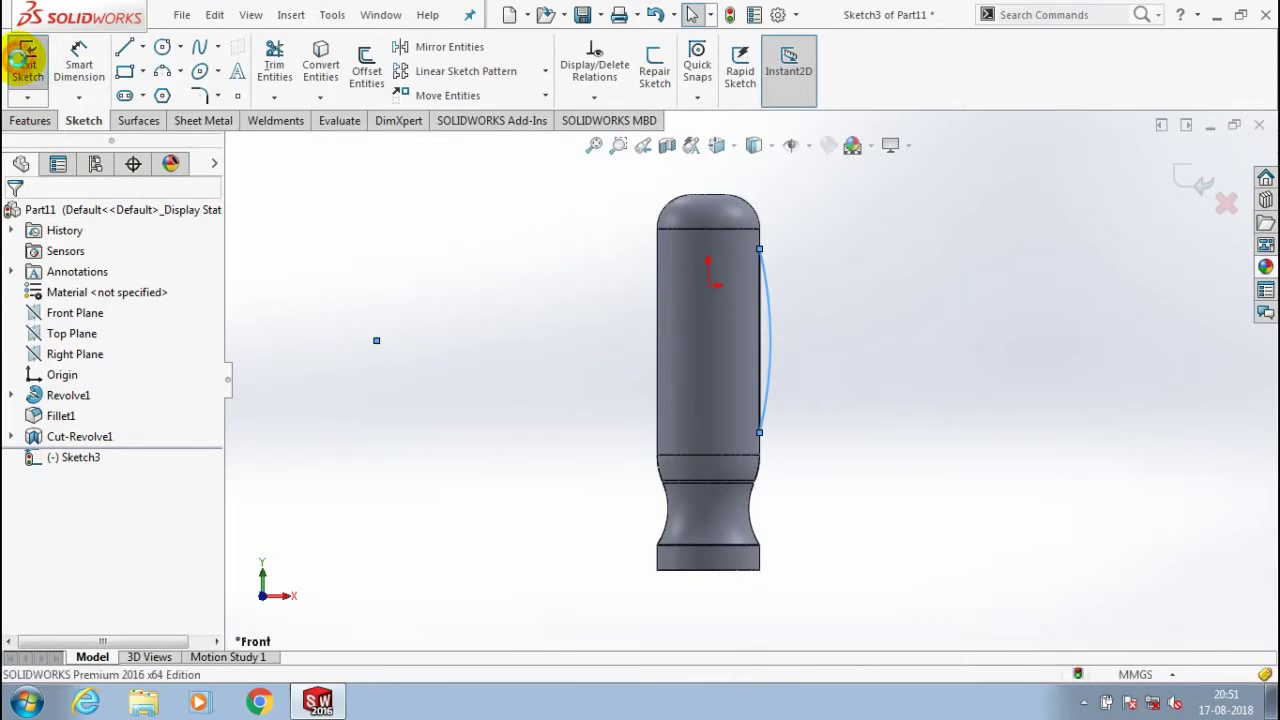
{"action": "left_click", "coordinate": [32, 120]}
{"action": "left_click", "coordinate": [94, 70]}
{"action": "left_click", "coordinate": [756, 300]}
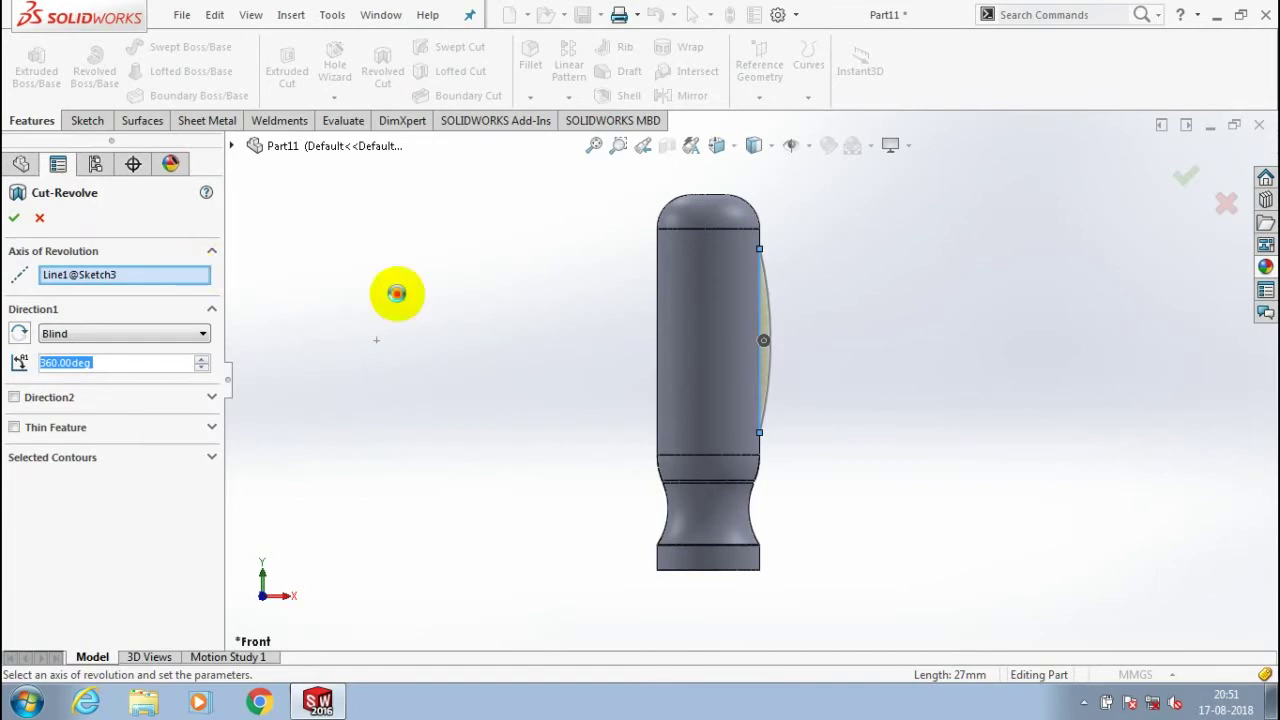
{"action": "right_click", "coordinate": [397, 293]}
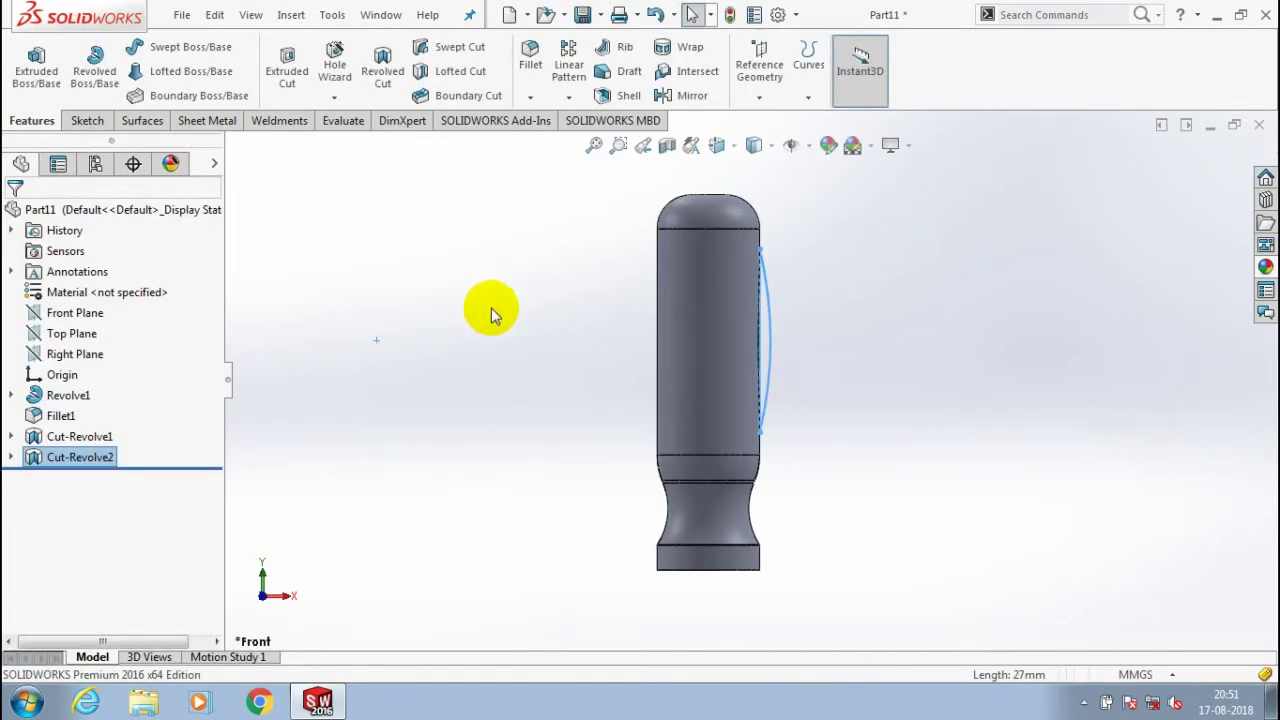
- Circular-pattern Cut-Revolve2 about the grip's cylindrical face: 11 equally spaced instances over 360°
{"action": "middle_click_drag", "start_coordinate": [491, 314], "coordinate": [440, 360]}
{"action": "left_click", "coordinate": [80, 457]}
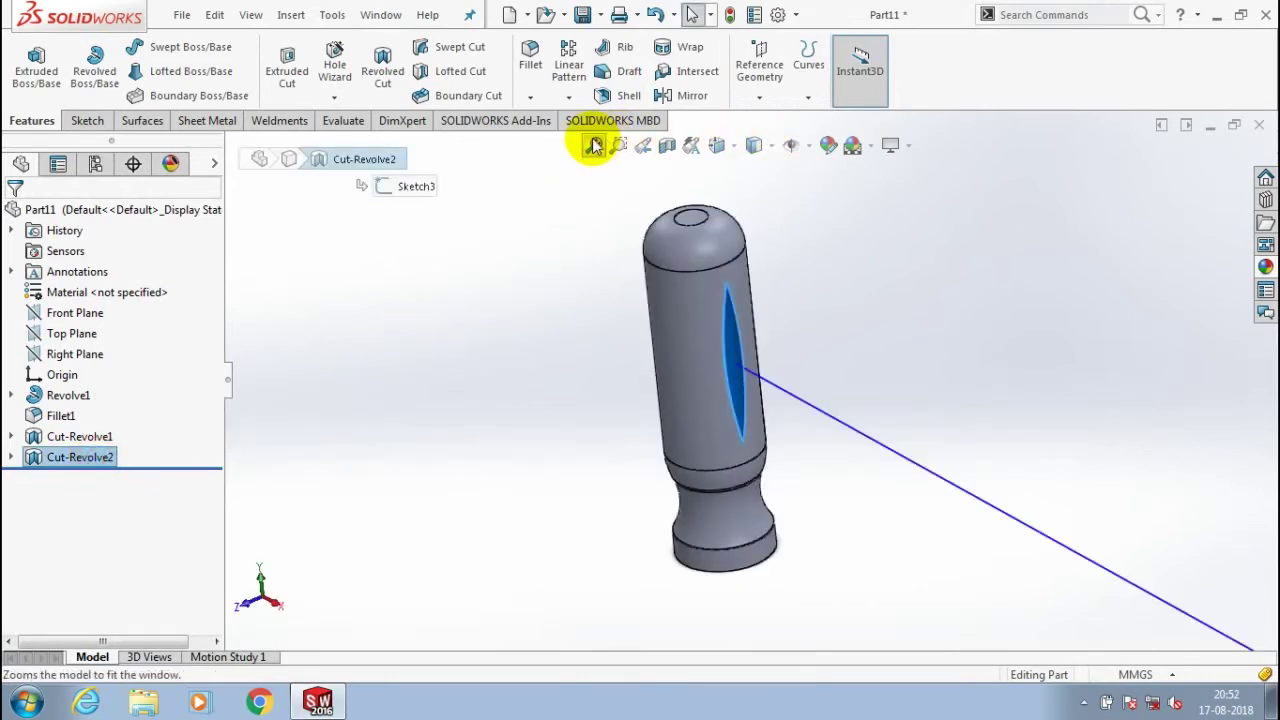
{"action": "key", "text": "ctrl+shift+c"}
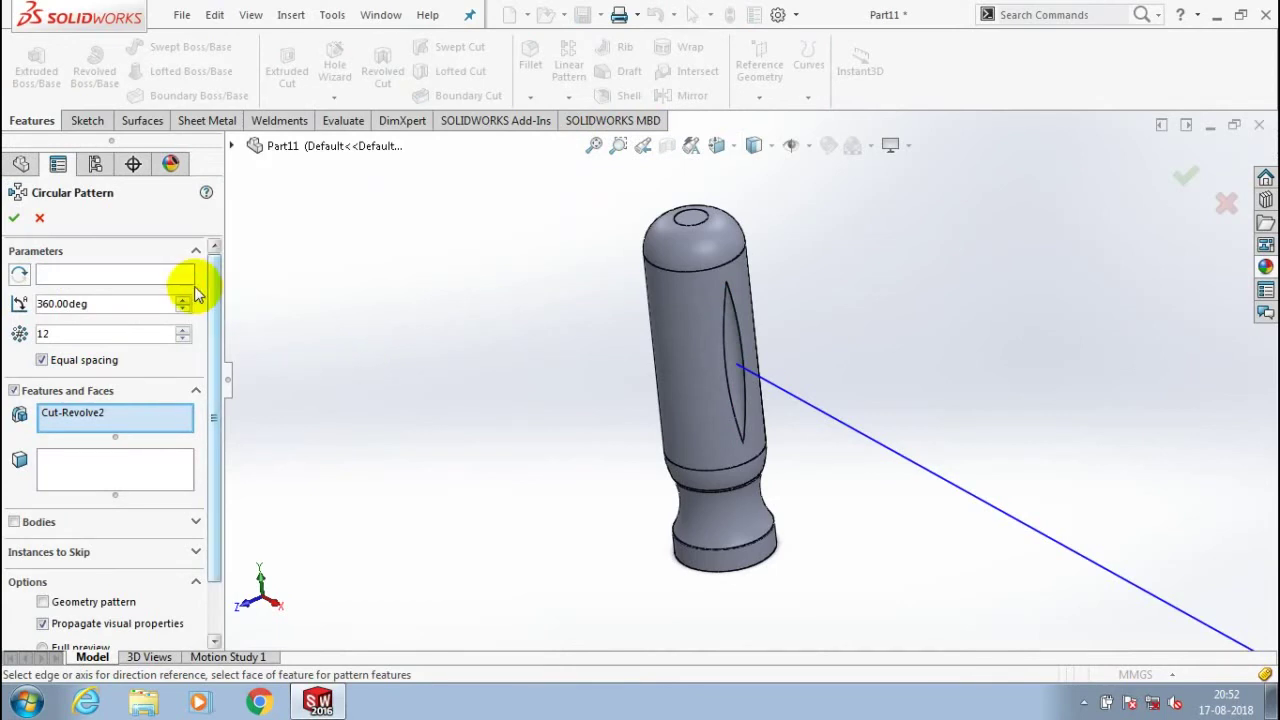
{"action": "left_click", "coordinate": [165, 283]}
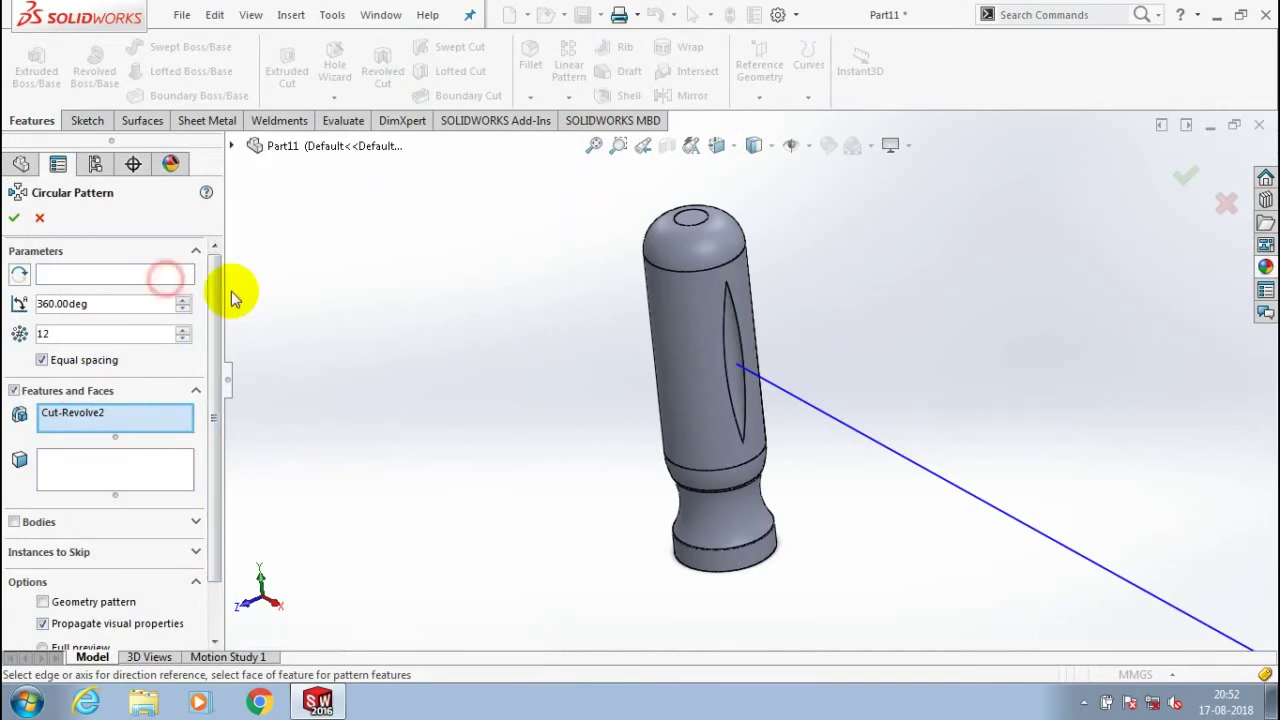
{"action": "left_click", "coordinate": [680, 348]}
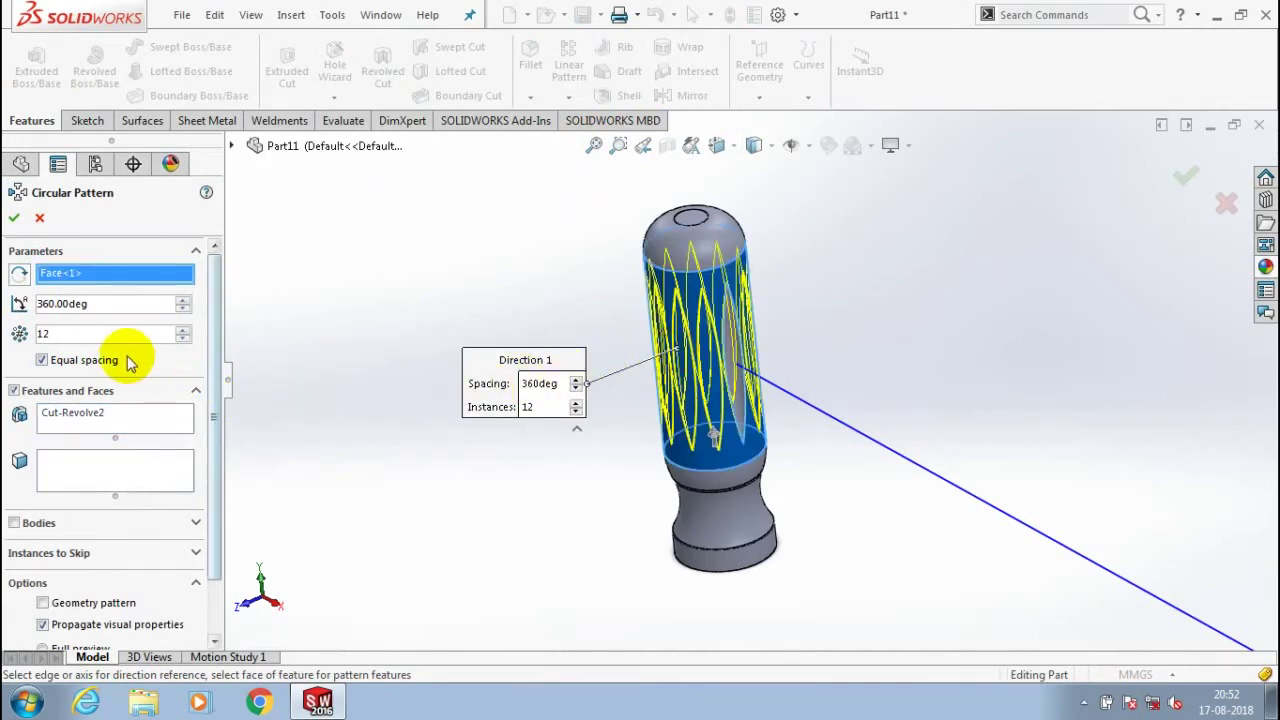
{"action": "left_click", "coordinate": [182, 340]}
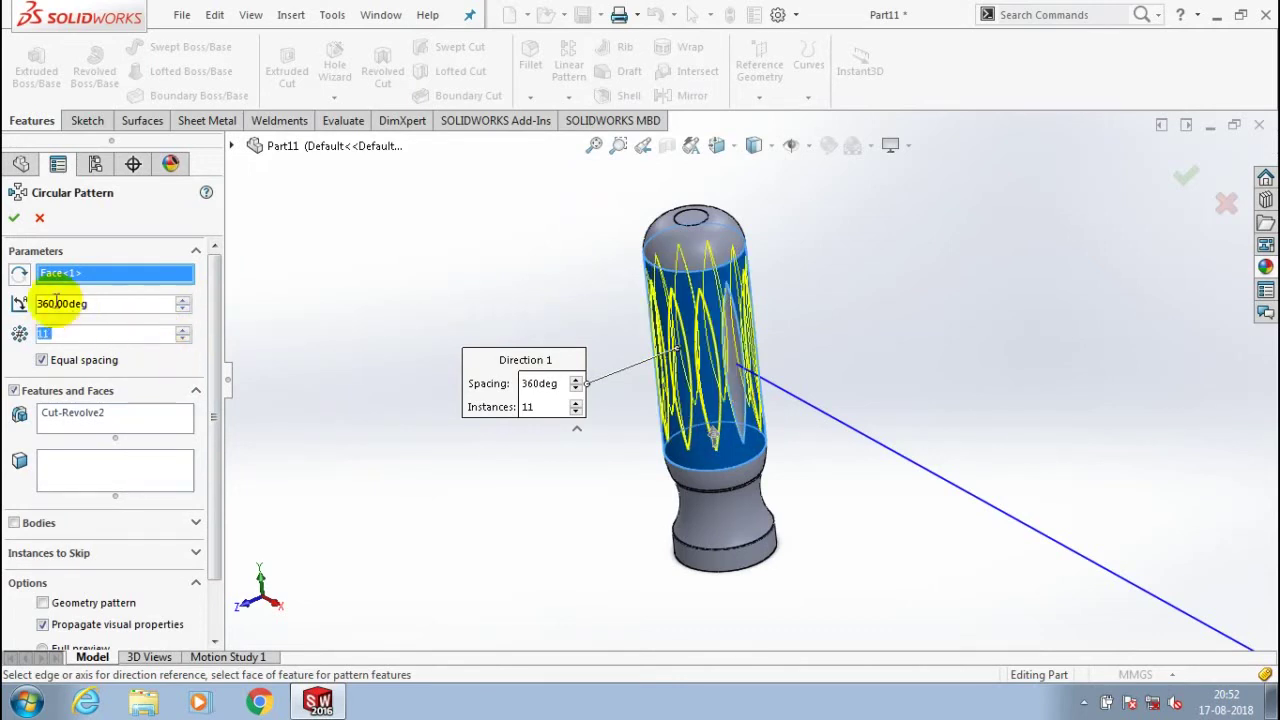
{"action": "left_click", "coordinate": [297, 311]}
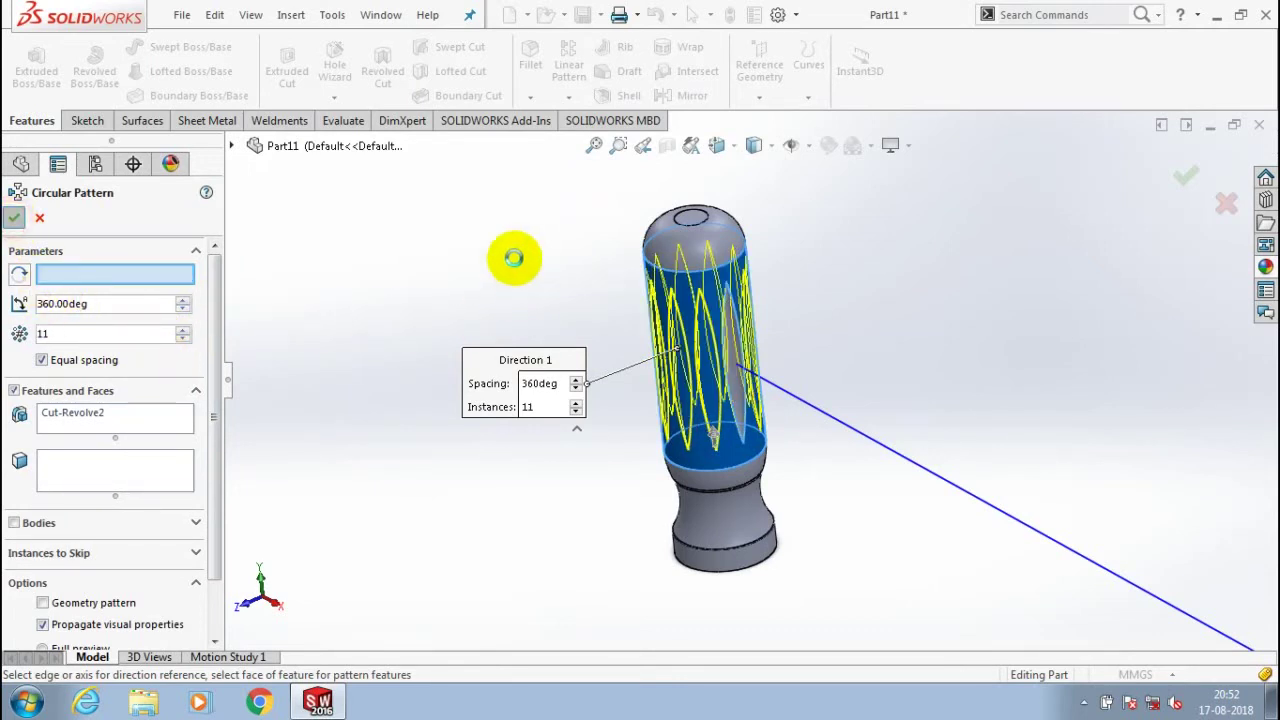
{"action": "right_click", "coordinate": [512, 254]}
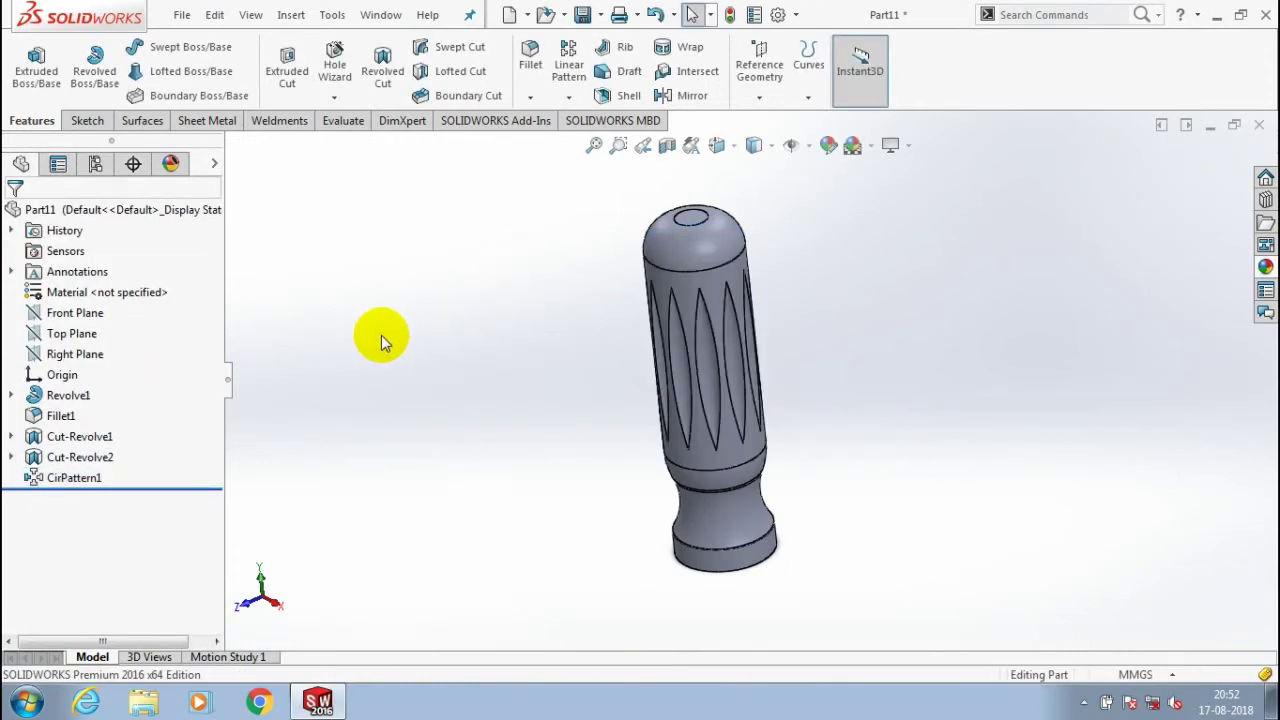
- Start Sketch4 normal to the Right Plane and draw a vertical line on the base rim's edge
{"action": "left_click", "coordinate": [80, 352]}
{"action": "right_click", "coordinate": [80, 354]}
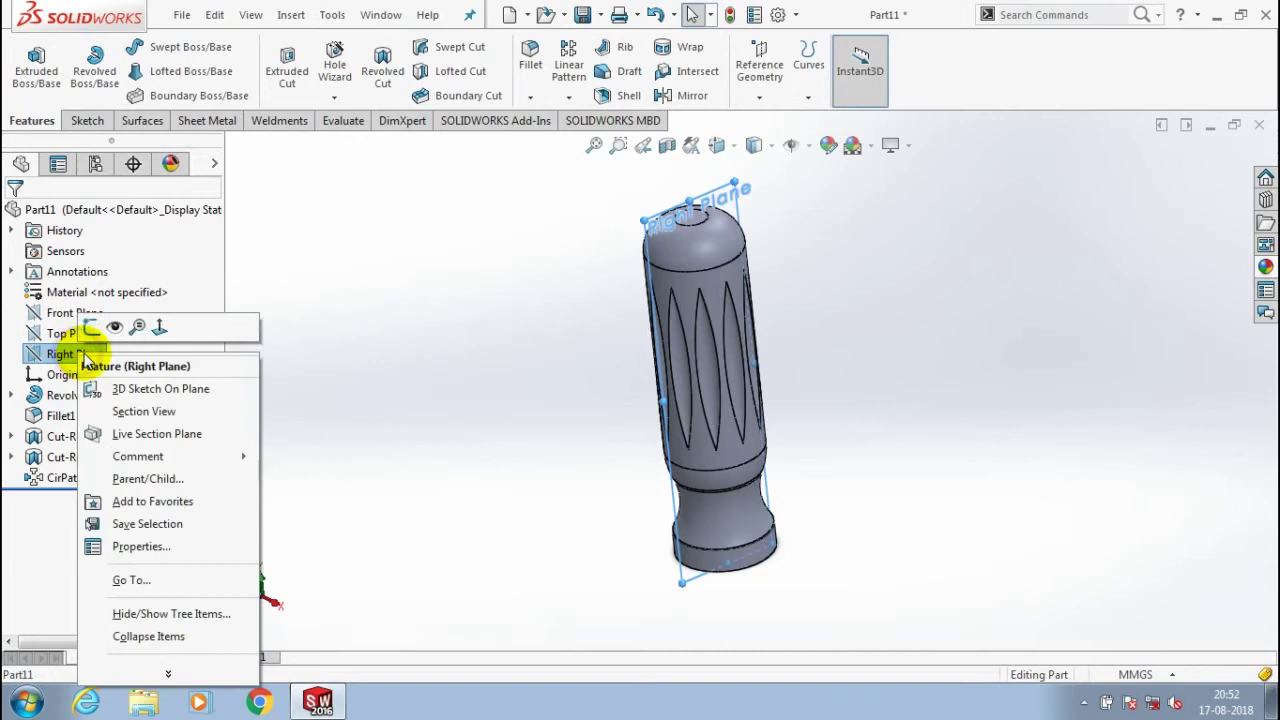
{"action": "left_click", "coordinate": [160, 328]}
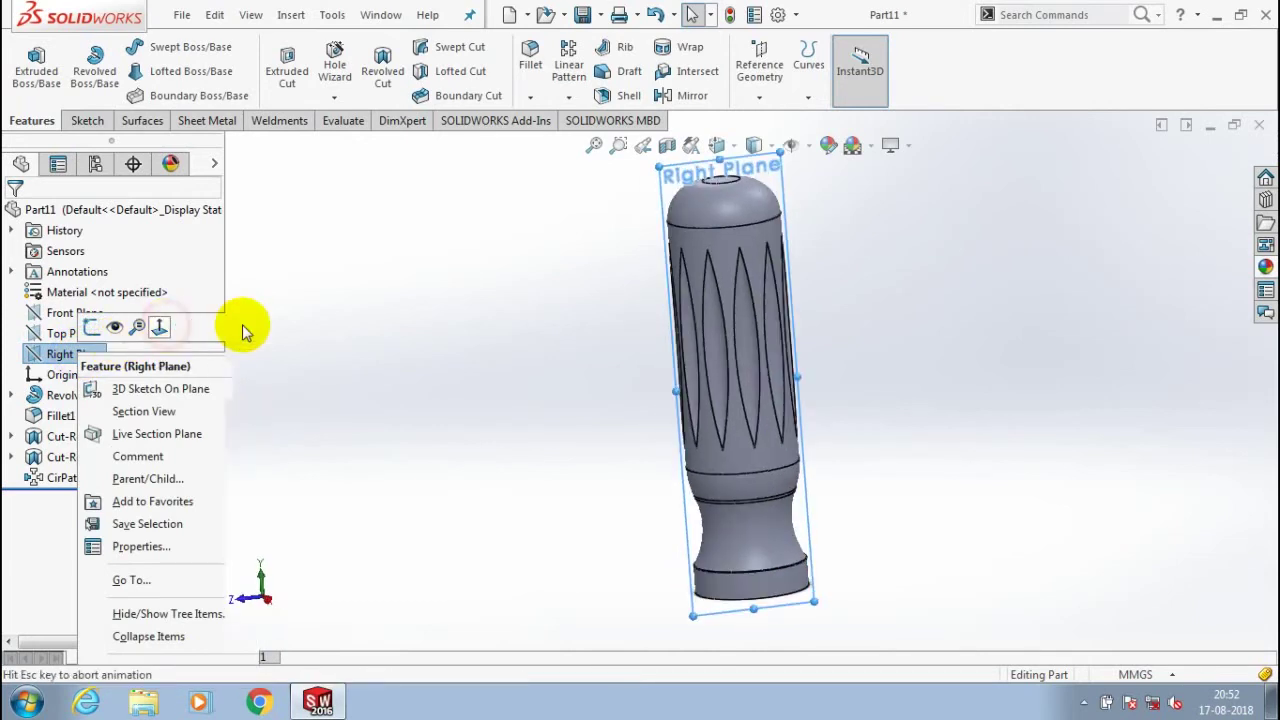
{"action": "left_click", "coordinate": [87, 120]}
{"action": "left_click", "coordinate": [143, 47]}
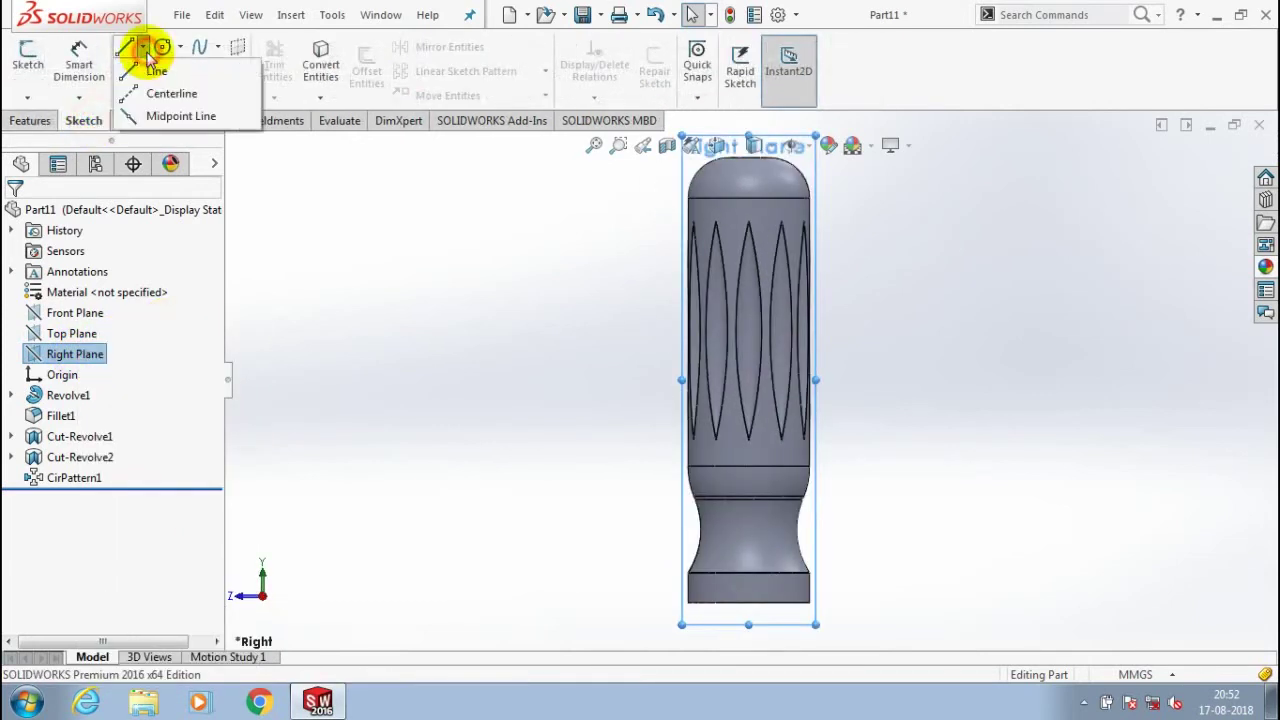
{"action": "left_click", "coordinate": [155, 70]}
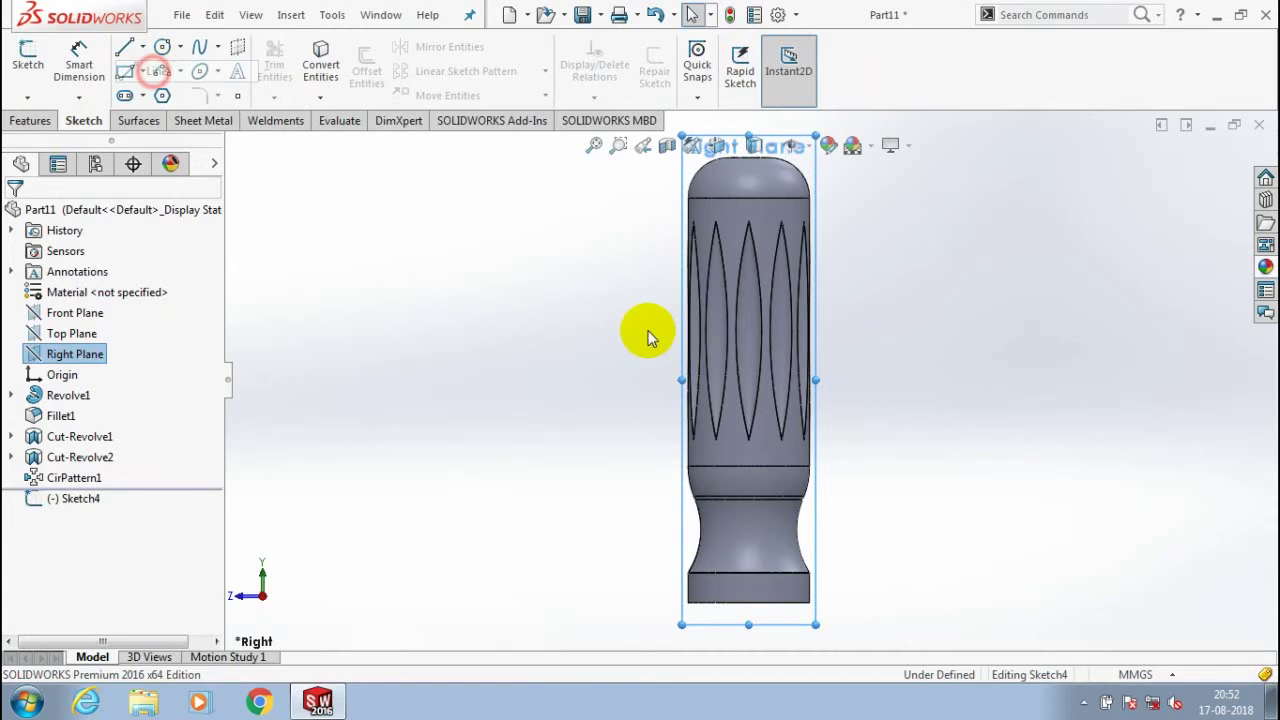
{"action": "scroll", "coordinate": [757, 530], "scroll_direction": "down", "scroll_amount": 3}
{"action": "scroll", "coordinate": [755, 522], "scroll_direction": "down", "scroll_amount": 2}
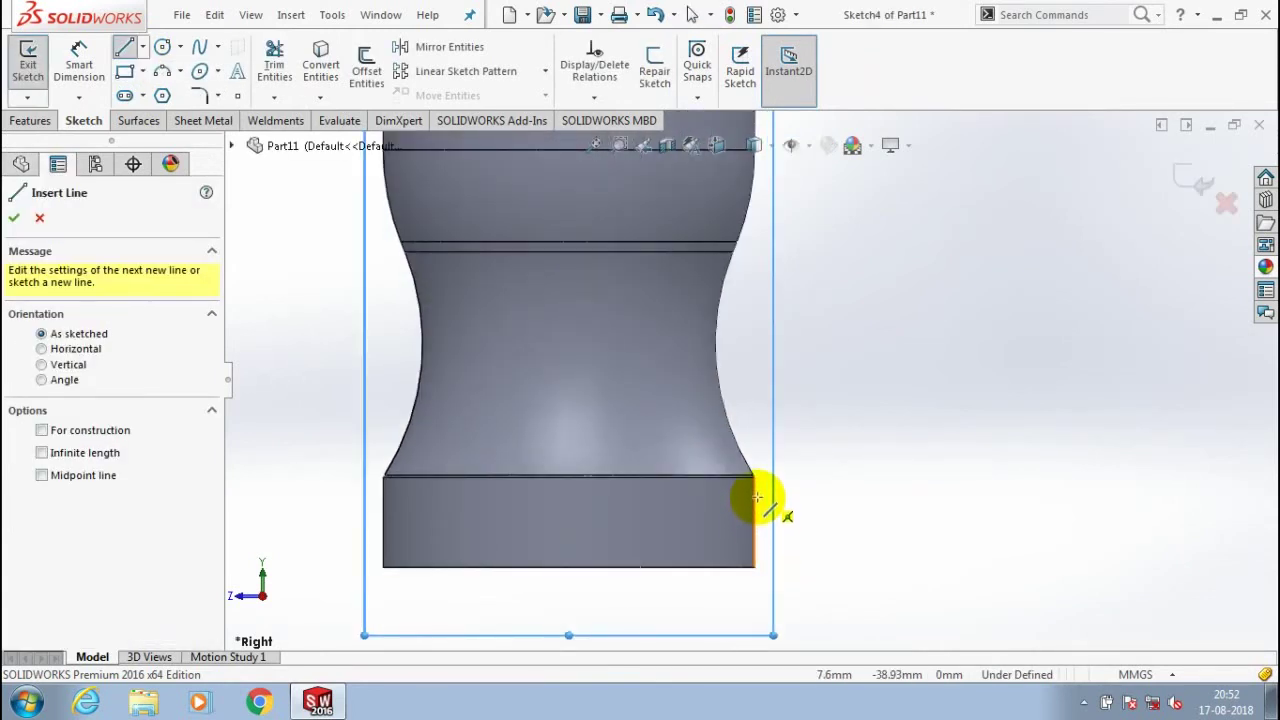
{"action": "left_click", "coordinate": [755, 521]}
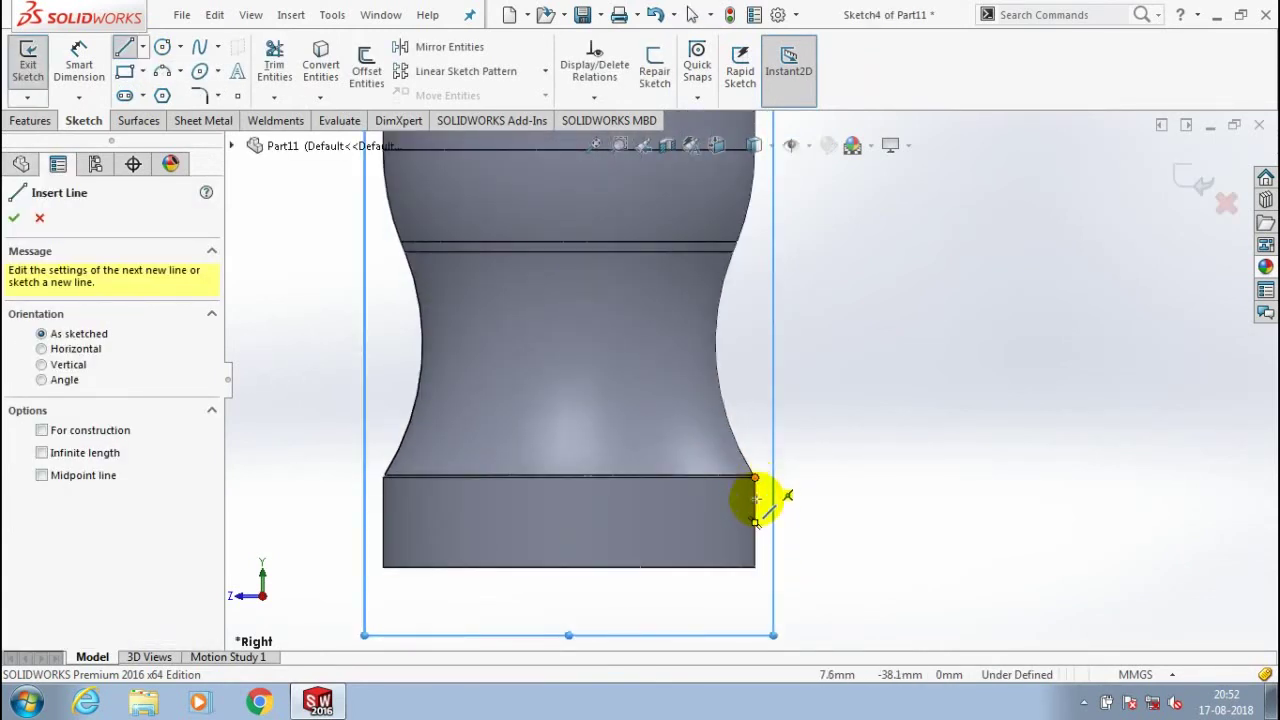
{"action": "left_click", "coordinate": [755, 498]}
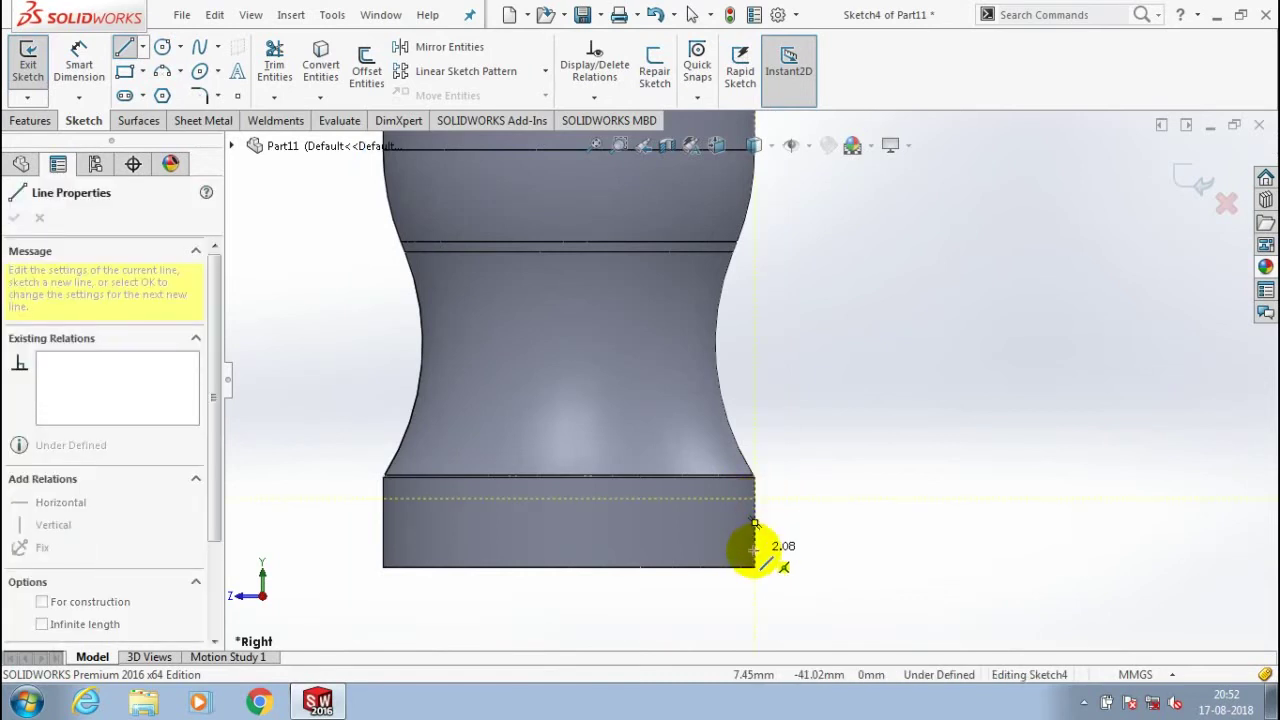
{"action": "left_click", "coordinate": [755, 549]}
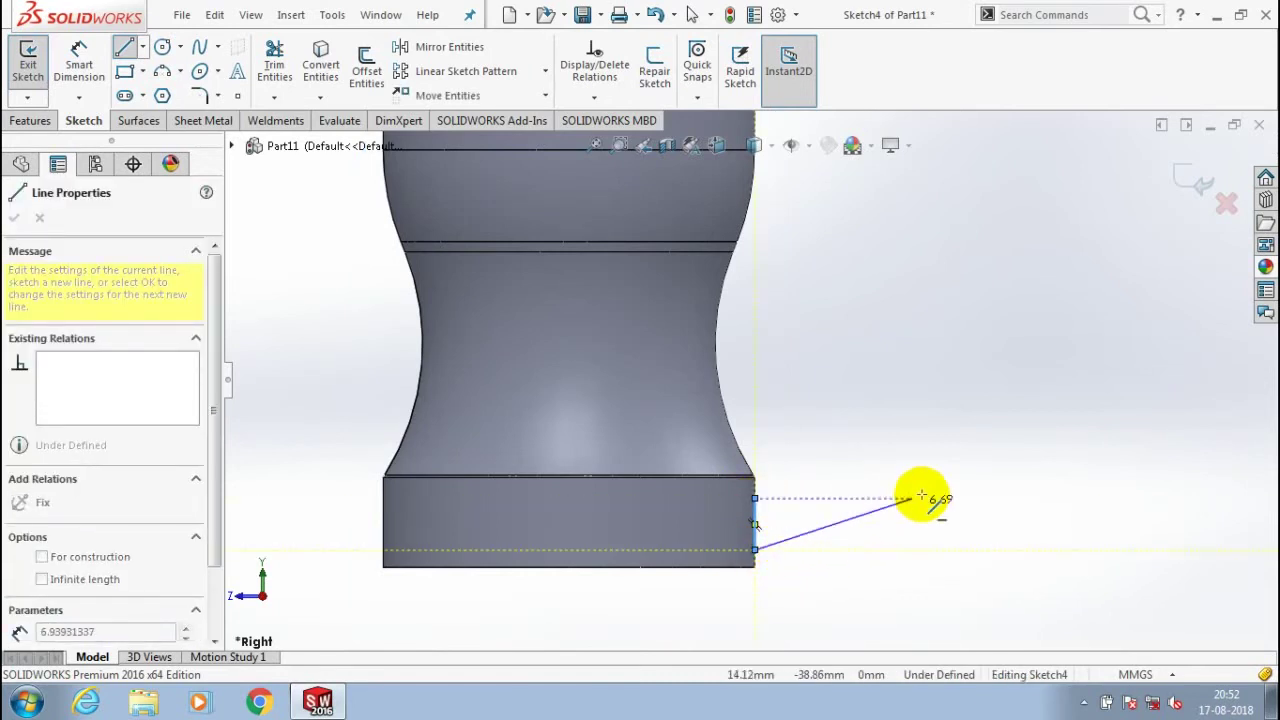
{"action": "key", "text": "Escape"}
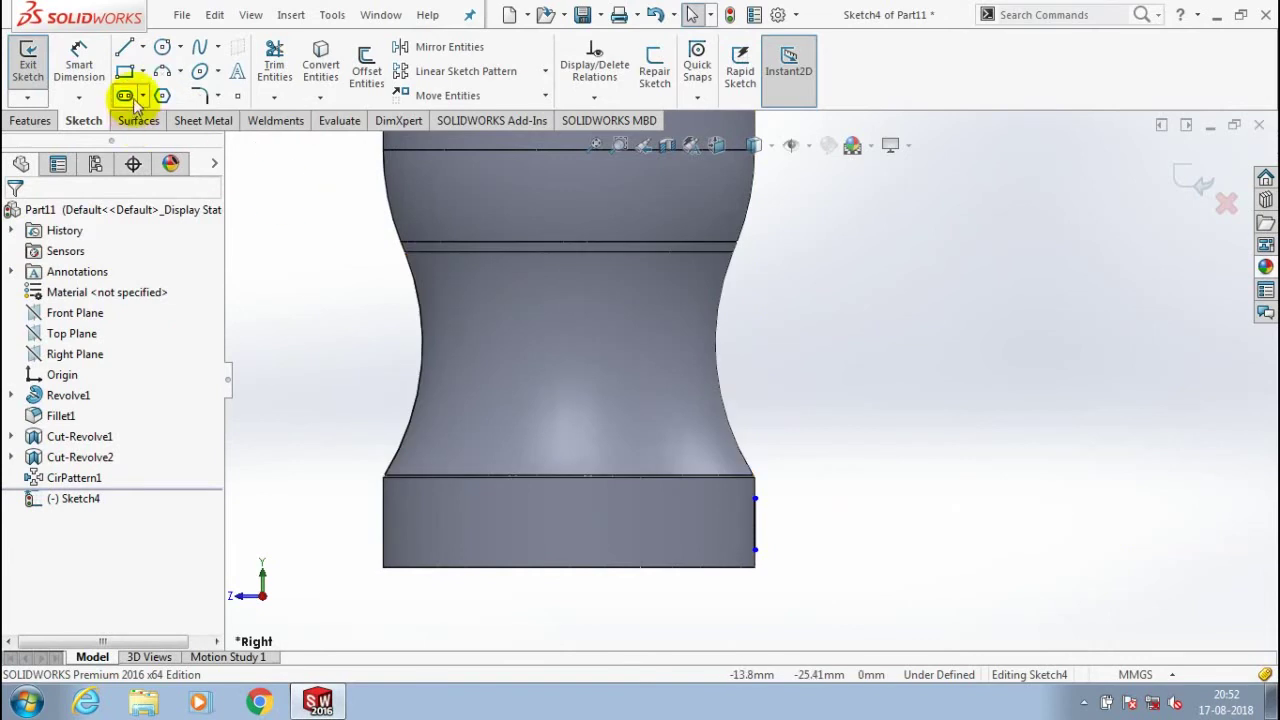
- Add a small outward-bulging three-point arc between the line's endpoints
{"action": "left_click", "coordinate": [180, 72]}
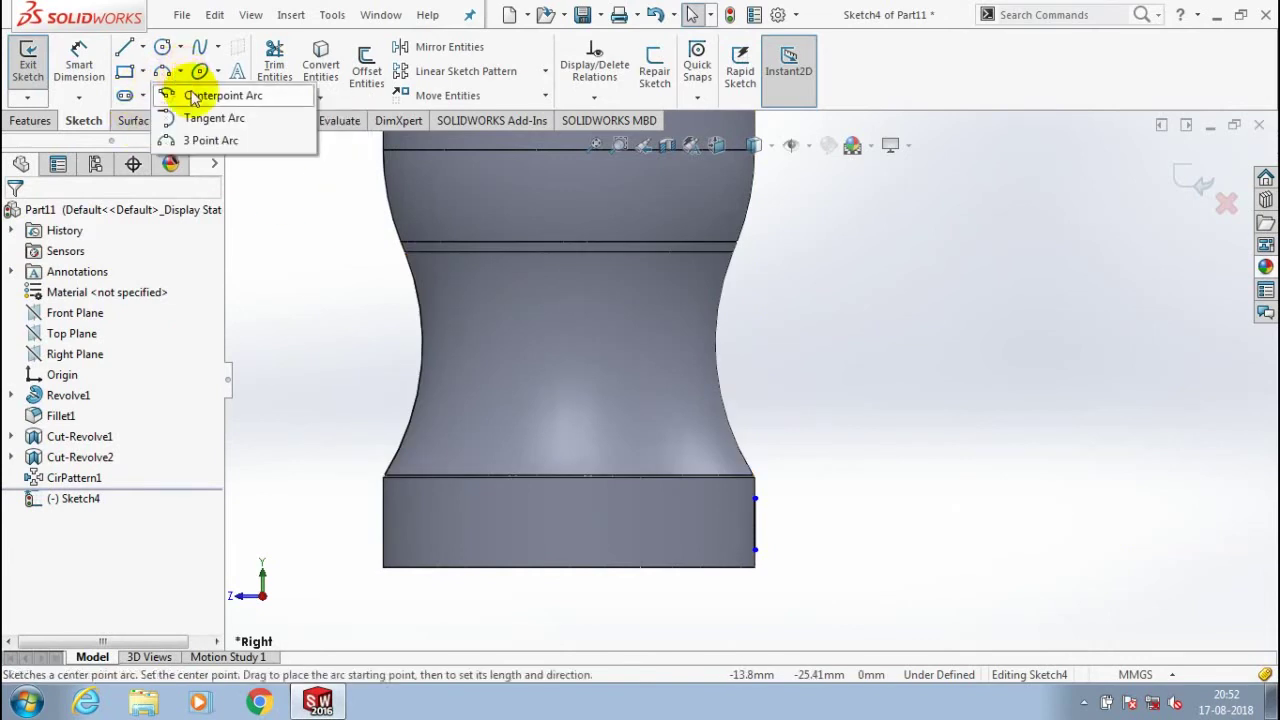
{"action": "left_click", "coordinate": [200, 140]}
{"action": "scroll", "coordinate": [777, 537], "scroll_direction": "down", "scroll_amount": 2}
{"action": "scroll", "coordinate": [777, 537], "scroll_direction": "down", "scroll_amount": 1}
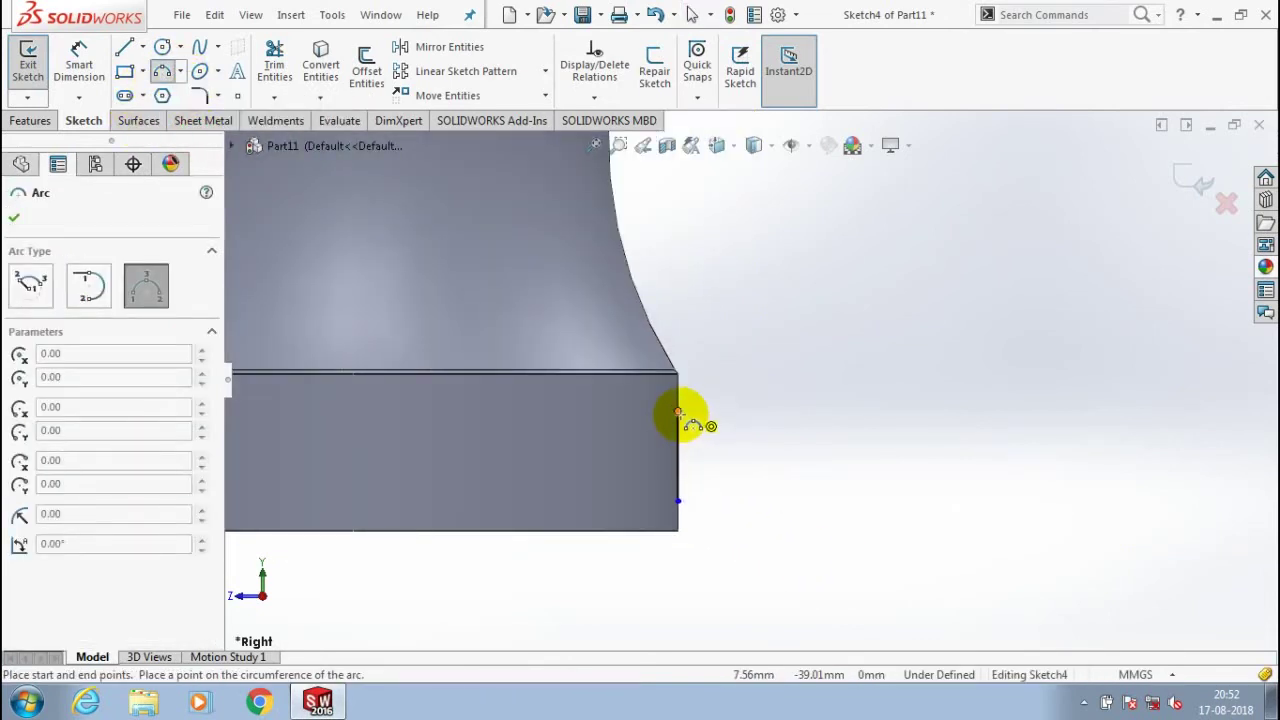
{"action": "left_click", "coordinate": [679, 414]}
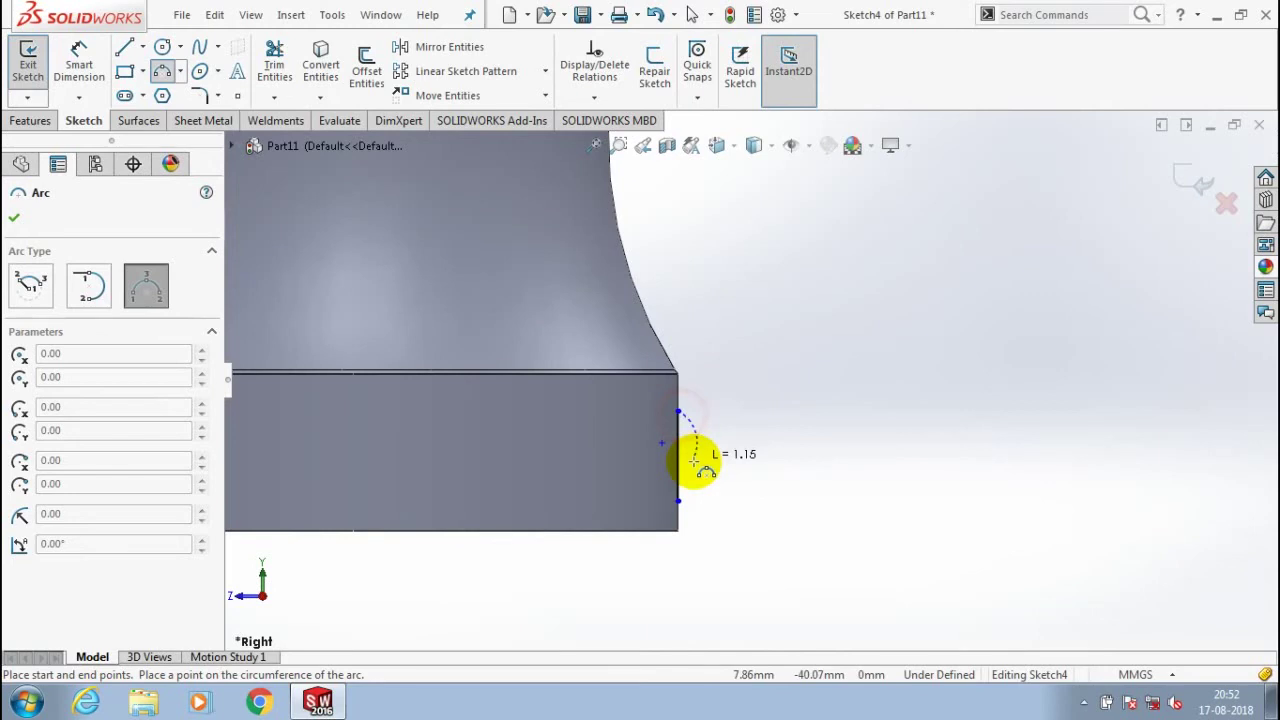
{"action": "left_click", "coordinate": [690, 457]}
{"action": "key", "text": "Escape"}
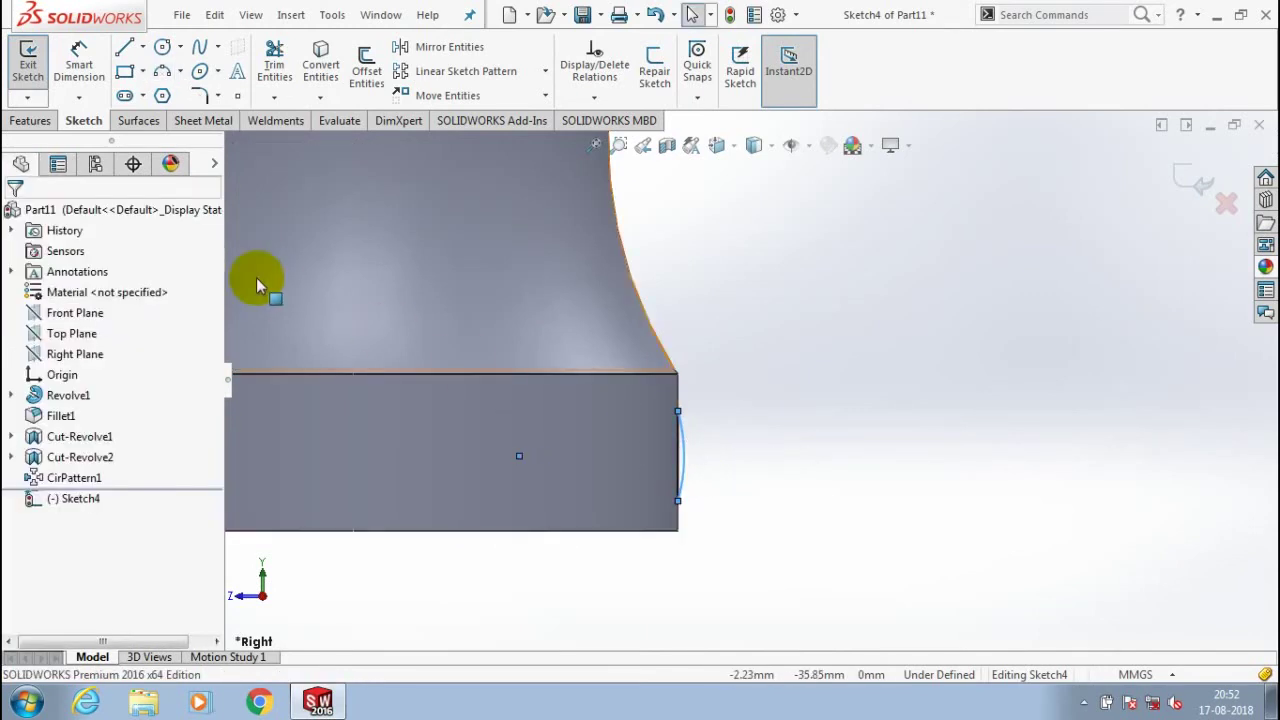
{"action": "left_click", "coordinate": [28, 120]}
- Revolve-cut Sketch4's arc 360° about Line1, then select the resulting Cut-Revolve3
{"action": "left_click", "coordinate": [380, 71]}
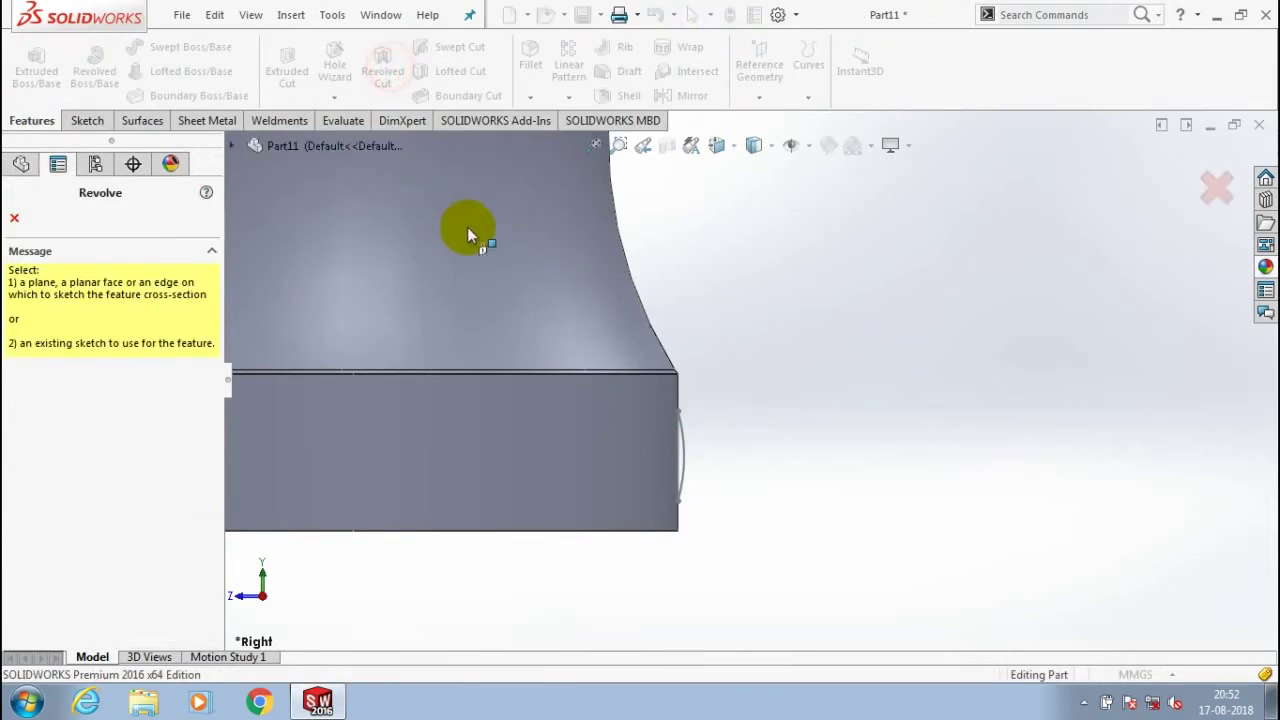
{"action": "left_click", "coordinate": [679, 455]}
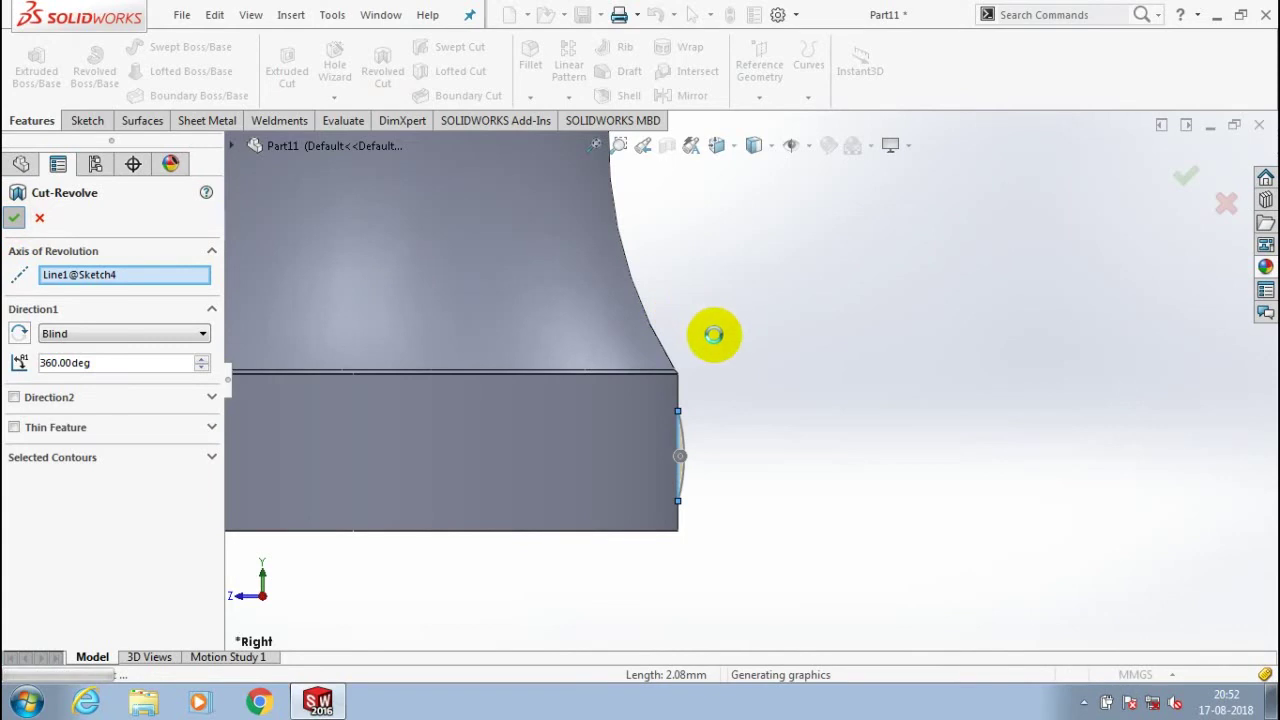
{"action": "key", "text": "Return"}
{"action": "scroll", "coordinate": [771, 471], "scroll_direction": "up", "scroll_amount": 5}
{"action": "scroll", "coordinate": [677, 400], "scroll_direction": "up", "scroll_amount": 3}
{"action": "scroll", "coordinate": [686, 400], "scroll_direction": "up", "scroll_amount": 3}
{"action": "scroll", "coordinate": [686, 400], "scroll_direction": "up", "scroll_amount": 1}
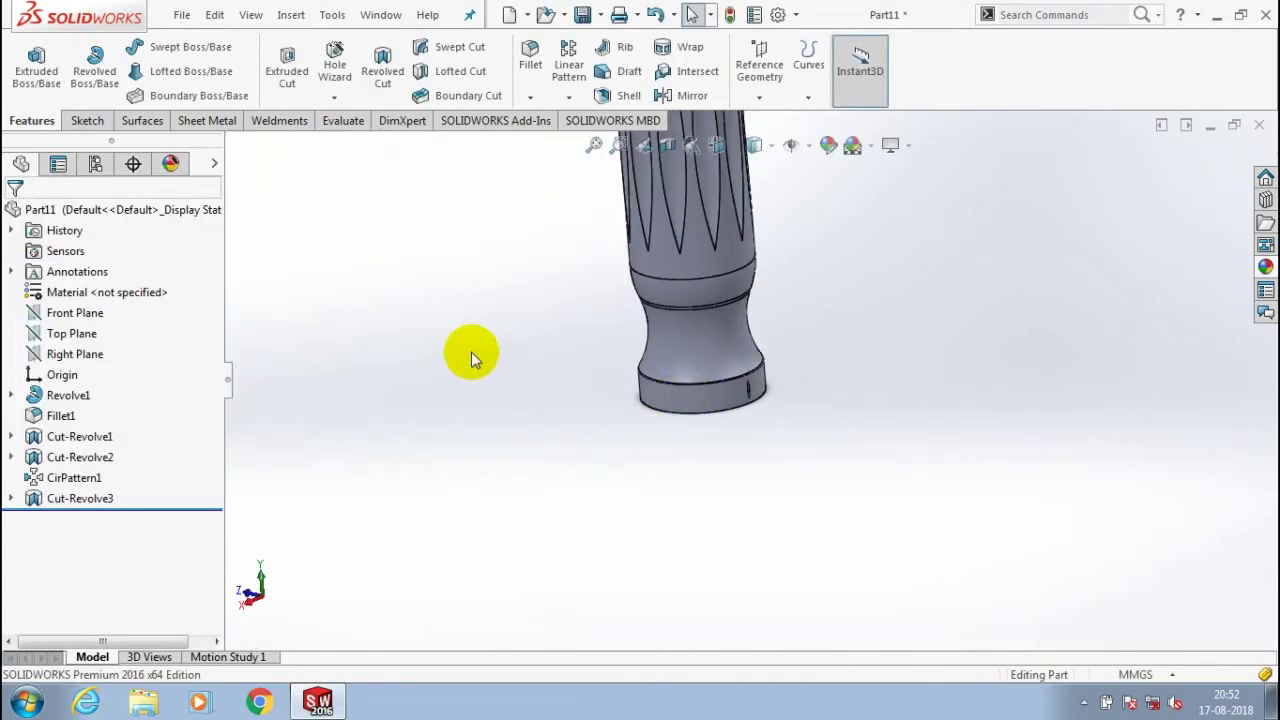
{"action": "scroll", "coordinate": [471, 352], "scroll_direction": "down", "scroll_amount": 2}
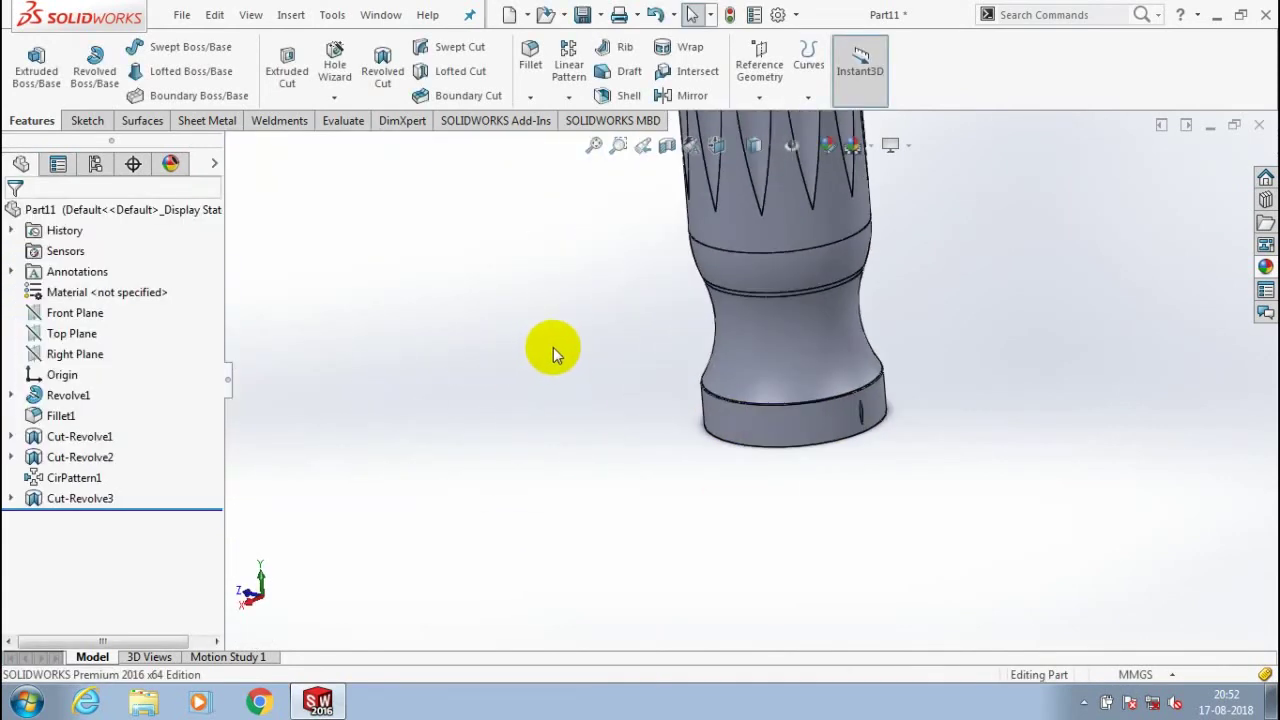
{"action": "left_click", "coordinate": [104, 500]}
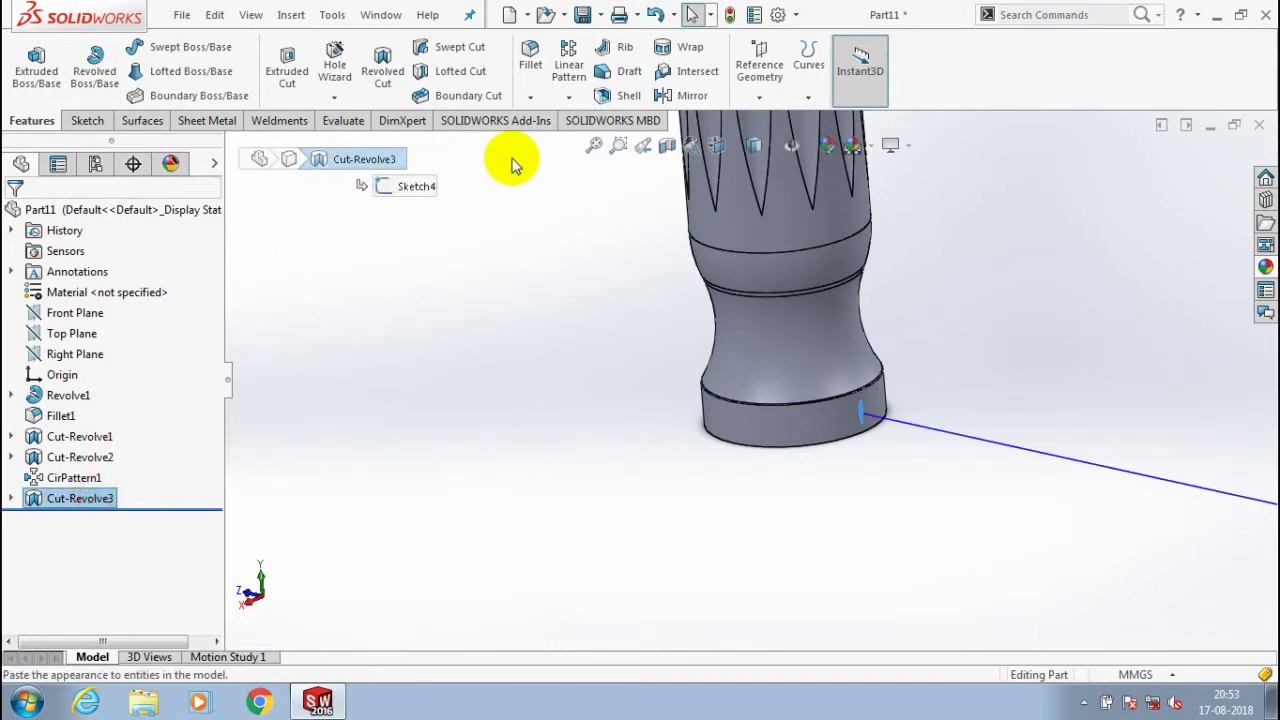
- Circular-pattern only Cut-Revolve3 about the bottom face: 32 equal instances over 360°
{"action": "left_click", "coordinate": [568, 96]}
{"action": "left_click", "coordinate": [580, 138]}
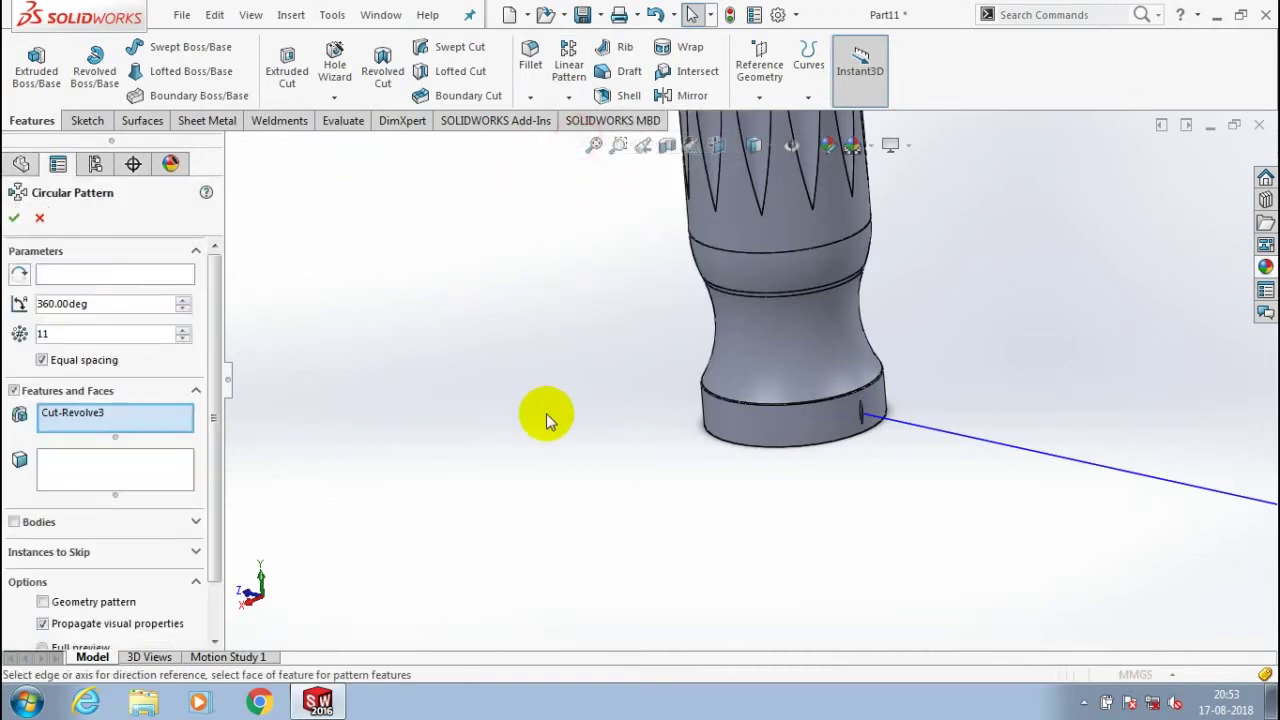
{"action": "left_click", "coordinate": [752, 436]}
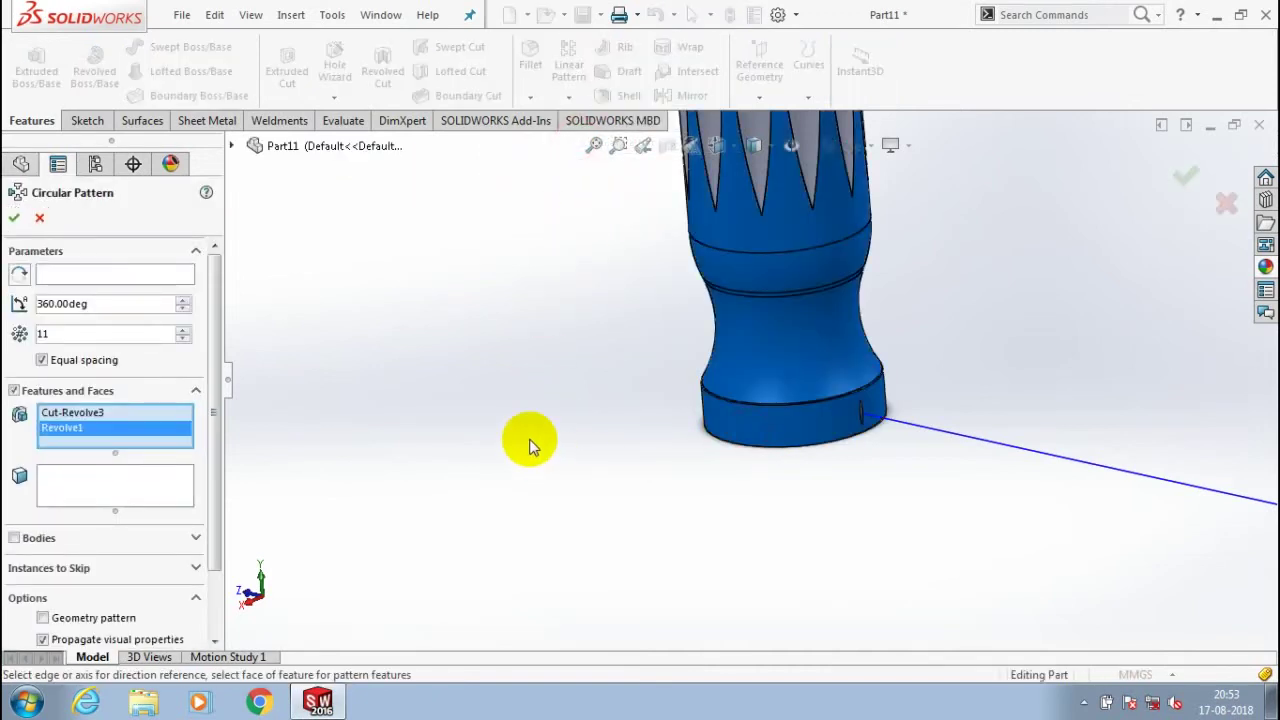
{"action": "right_click", "coordinate": [100, 427]}
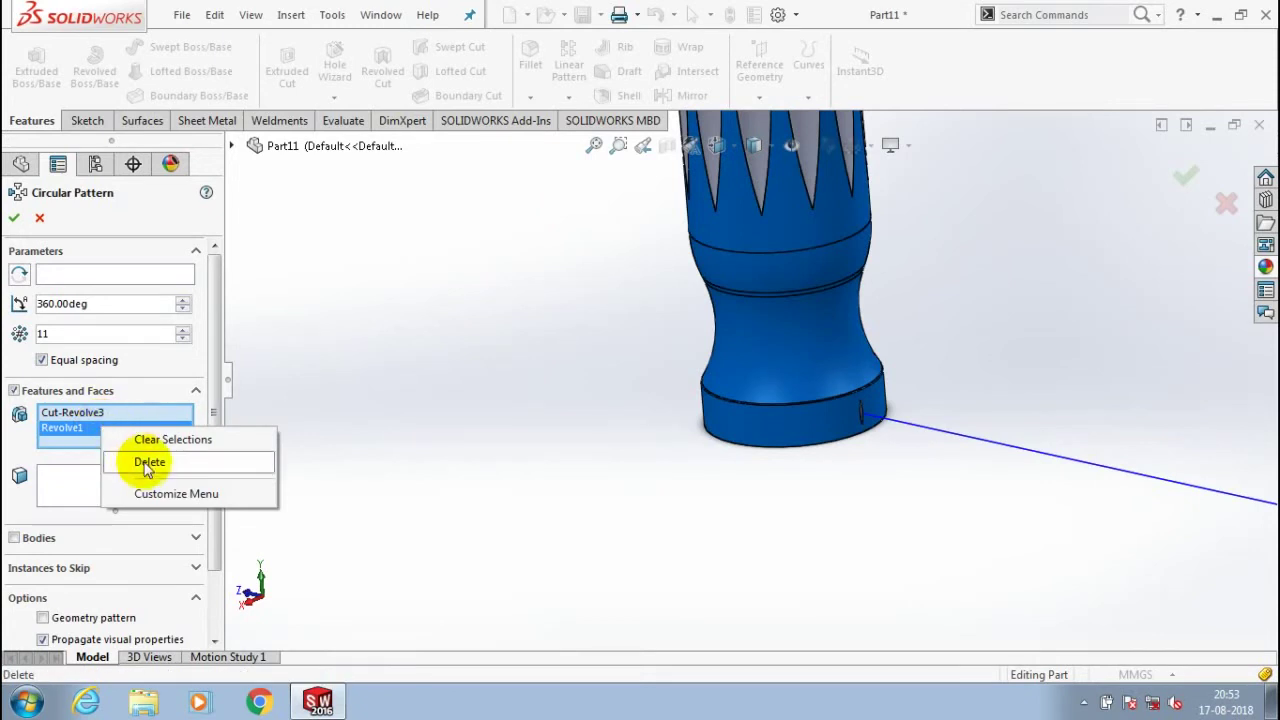
{"action": "left_click", "coordinate": [149, 462]}
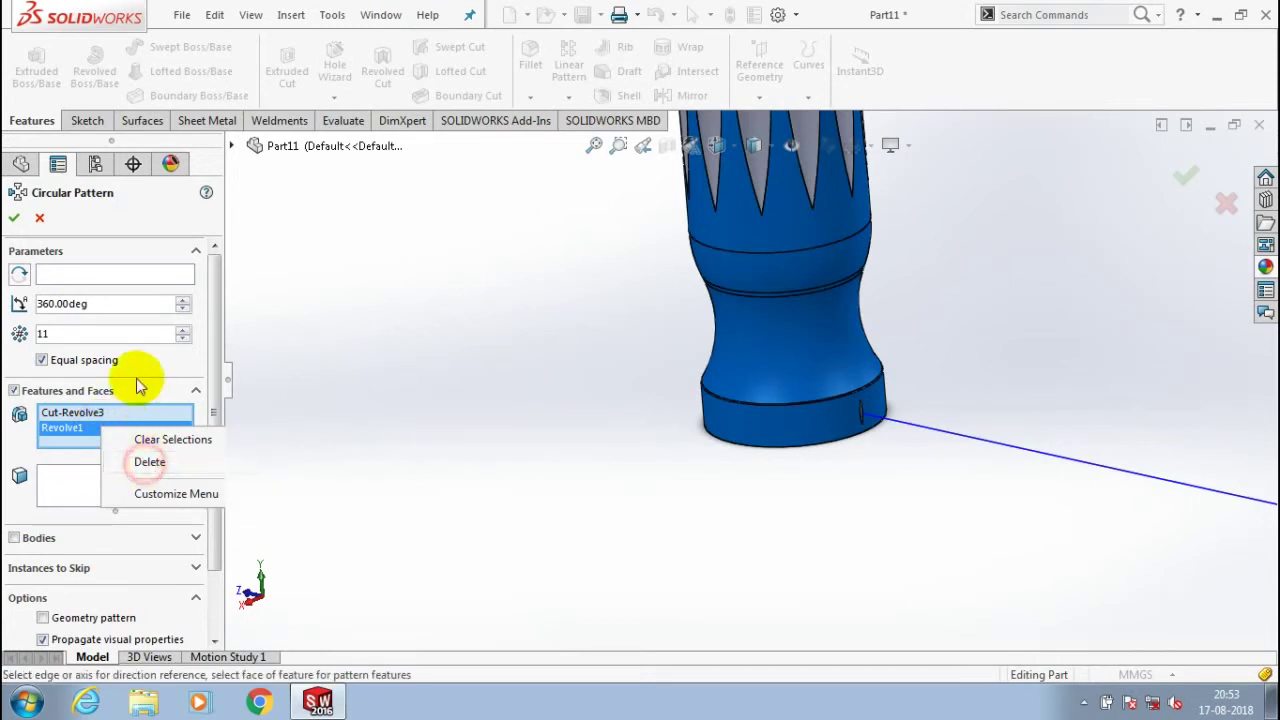
{"action": "left_click", "coordinate": [808, 430]}
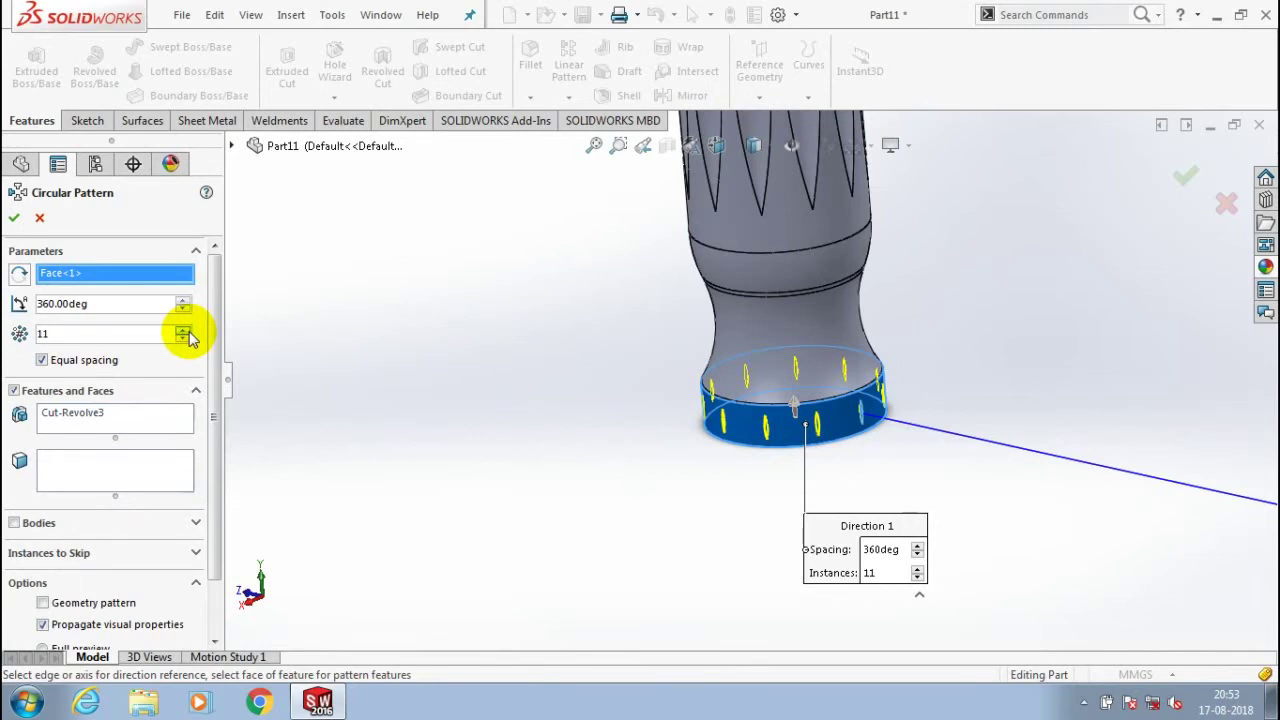
{"action": "left_click", "coordinate": [188, 330]}
{"action": "type", "text": "32"}
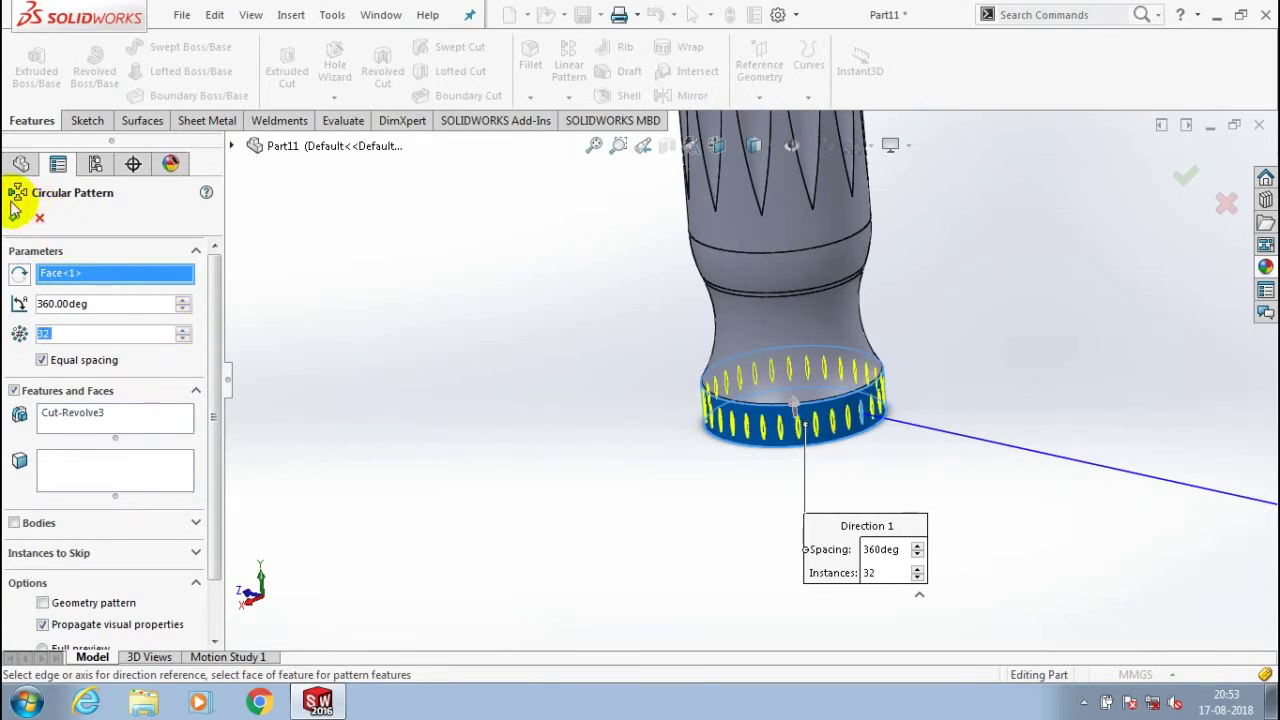
{"action": "left_click", "coordinate": [15, 210]}
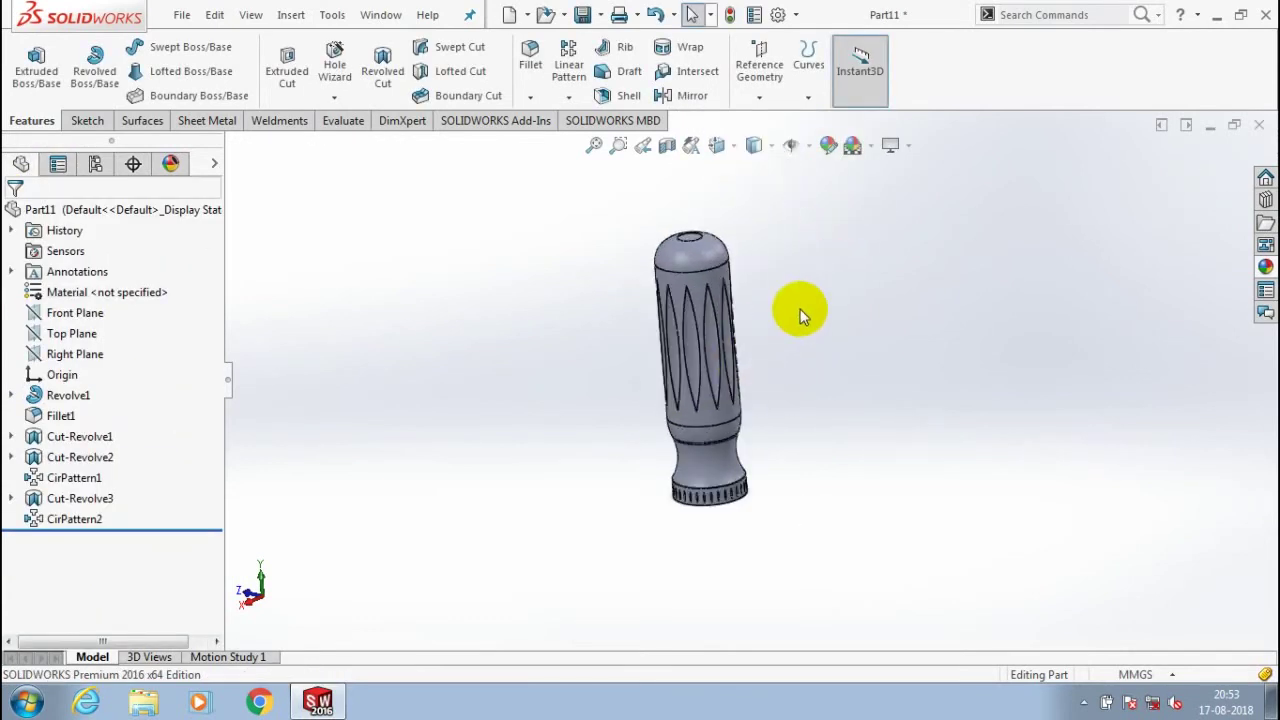
- Switch the display style to Shaded, then back to Shaded With Edges
{"action": "left_click", "coordinate": [770, 147]}
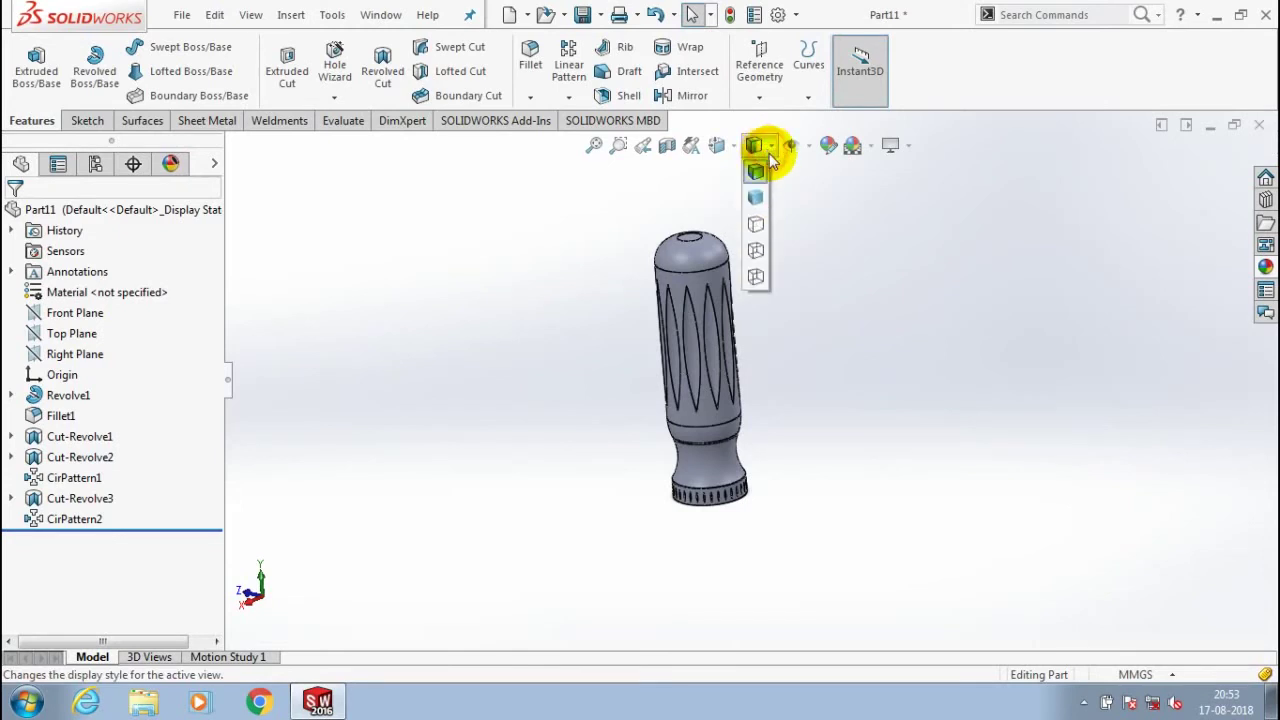
{"action": "left_click", "coordinate": [757, 197]}
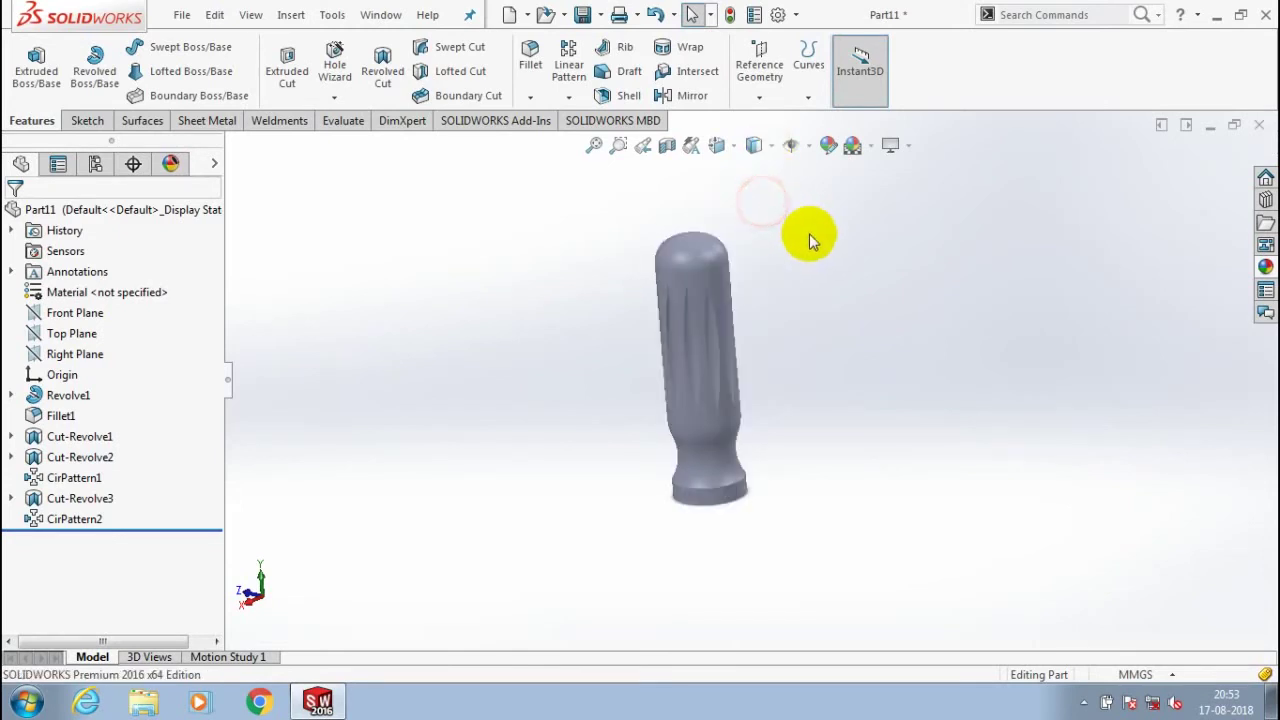
{"action": "left_click", "coordinate": [764, 145]}
{"action": "left_click", "coordinate": [757, 168]}
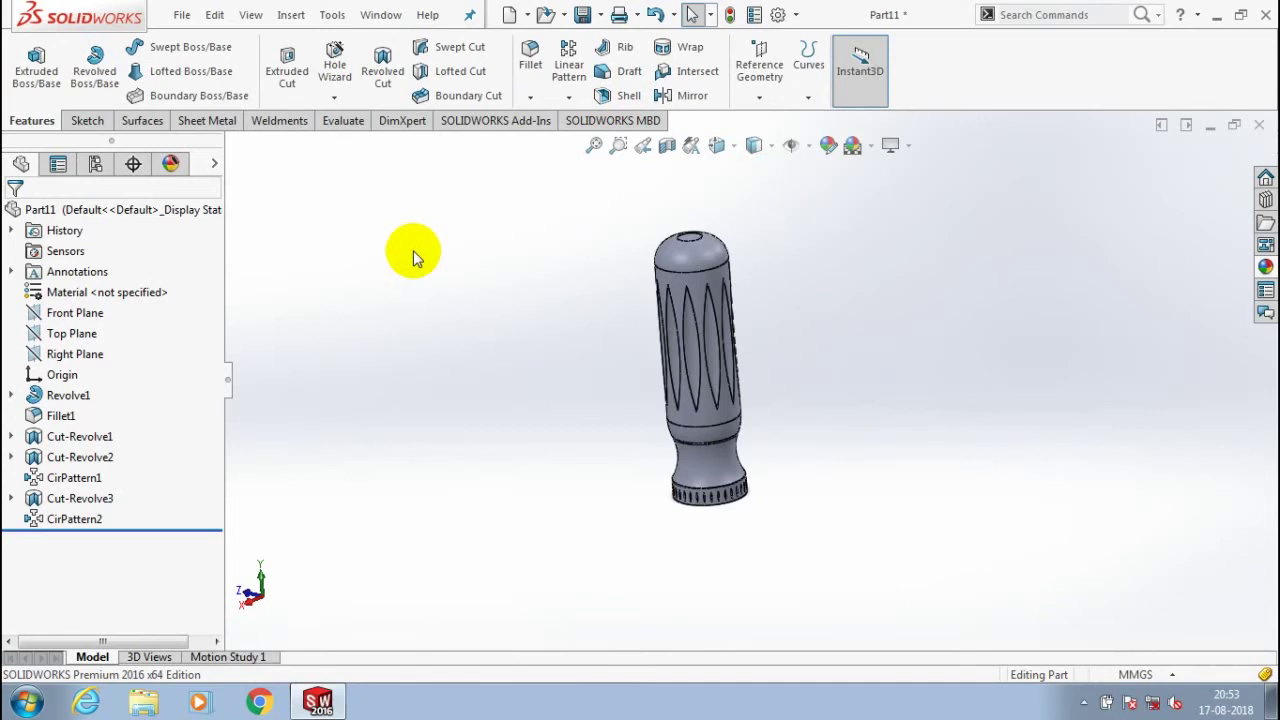
- Save the part to the Desktop as 'upper part'
{"action": "left_click", "coordinate": [181, 14]}
{"action": "left_click", "coordinate": [229, 215]}
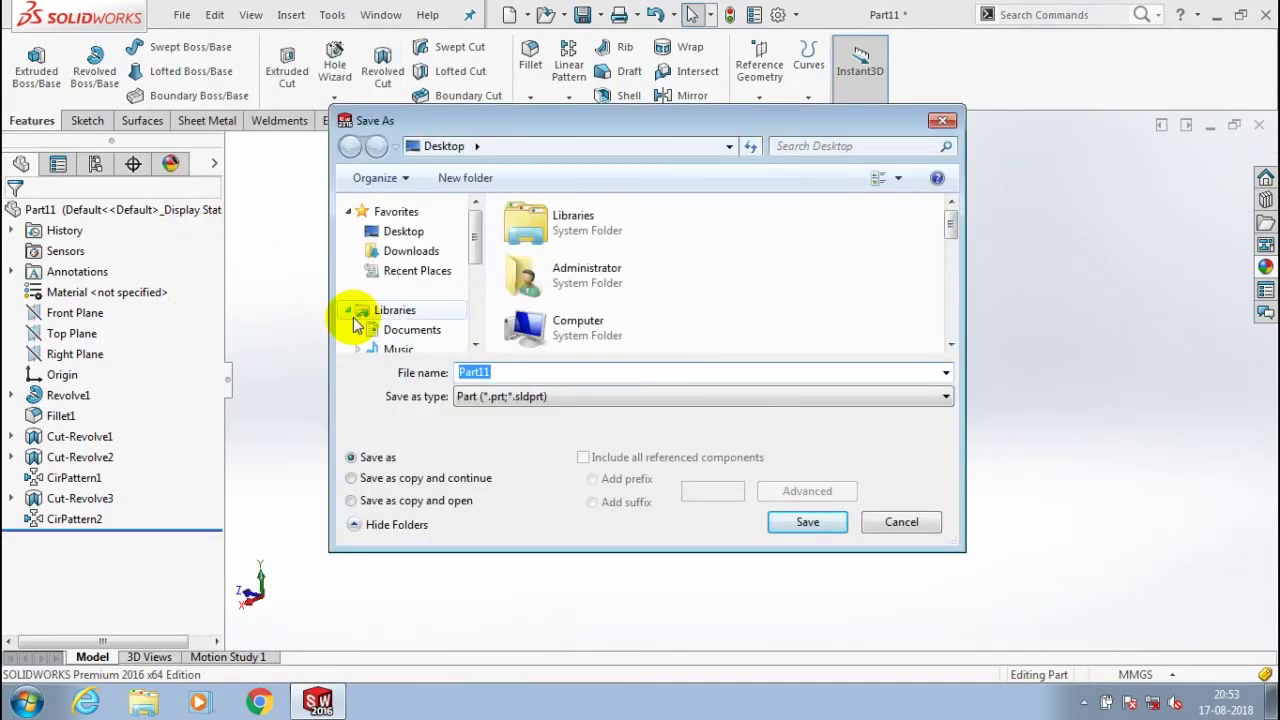
{"action": "type", "text": "u"}
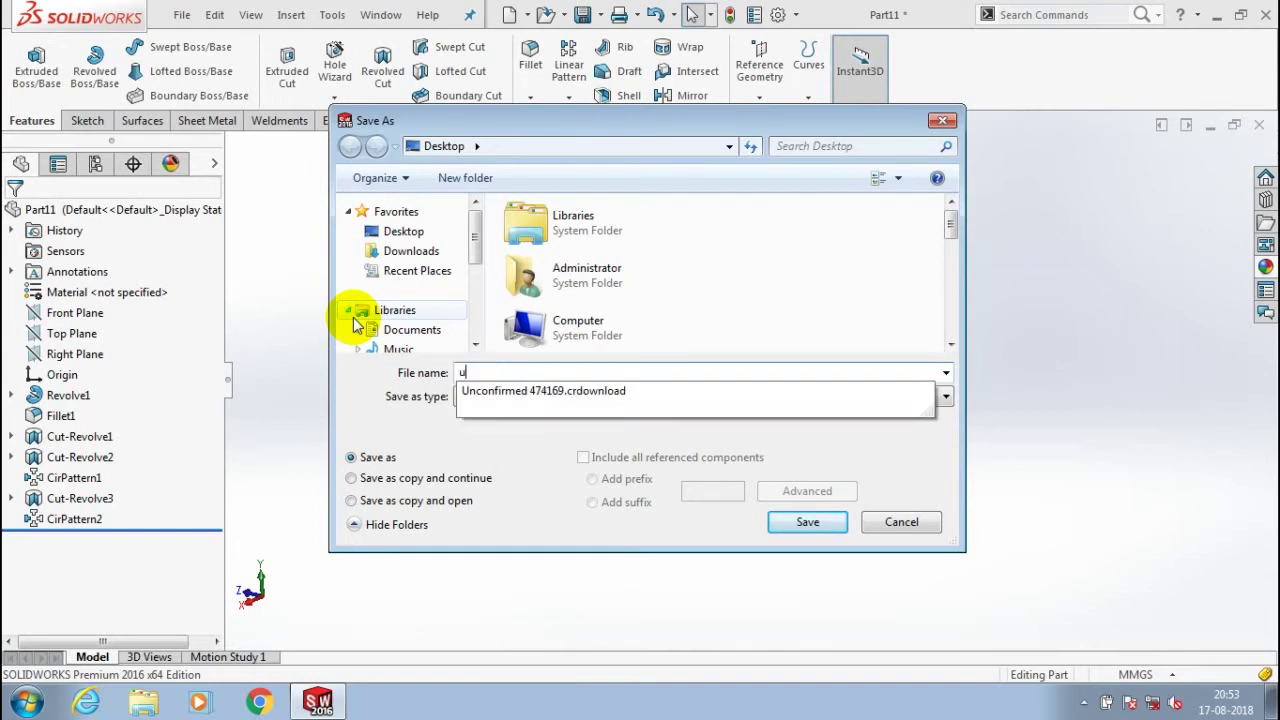
{"action": "type", "text": "pp"}
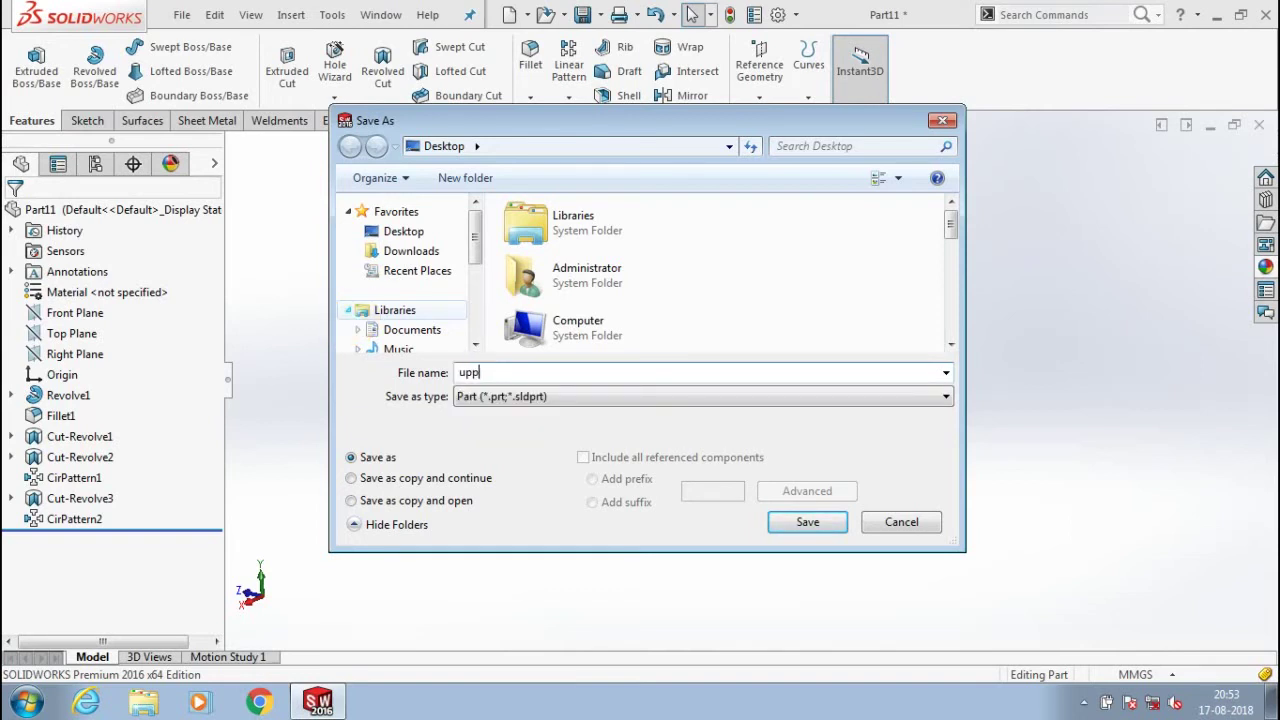
{"action": "type", "text": "er part"}
{"action": "left_click", "coordinate": [814, 531]}
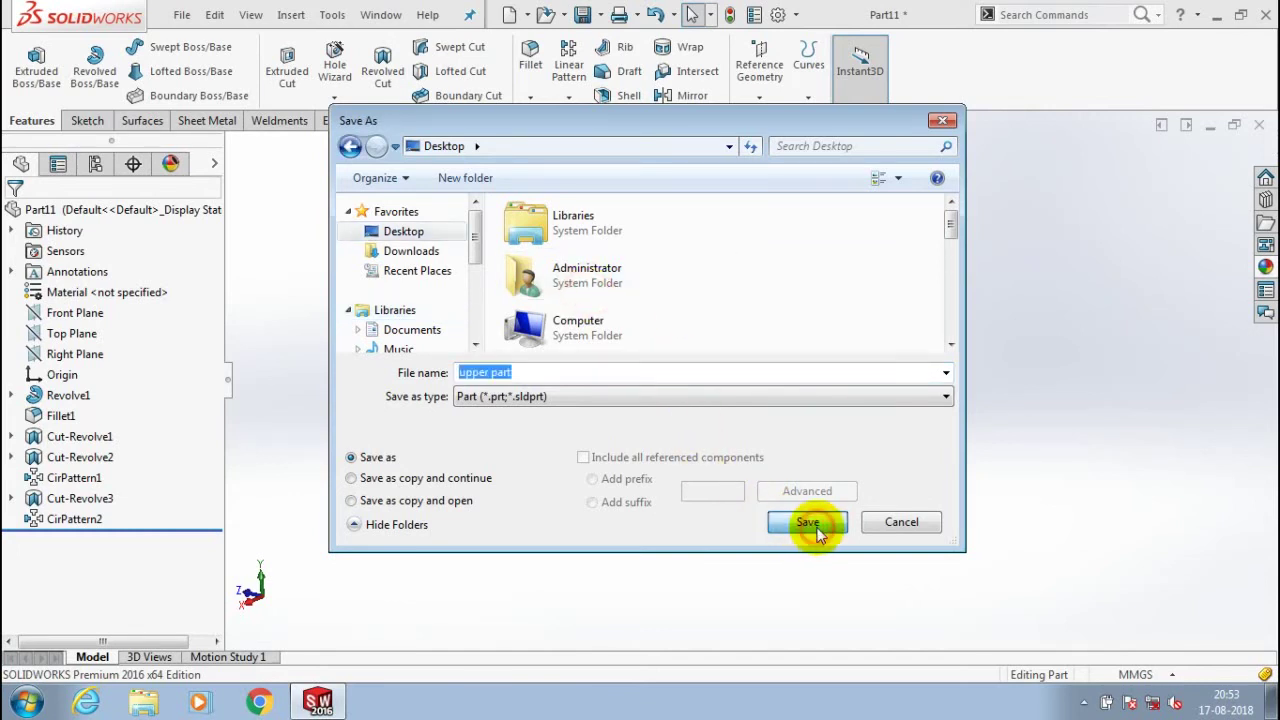
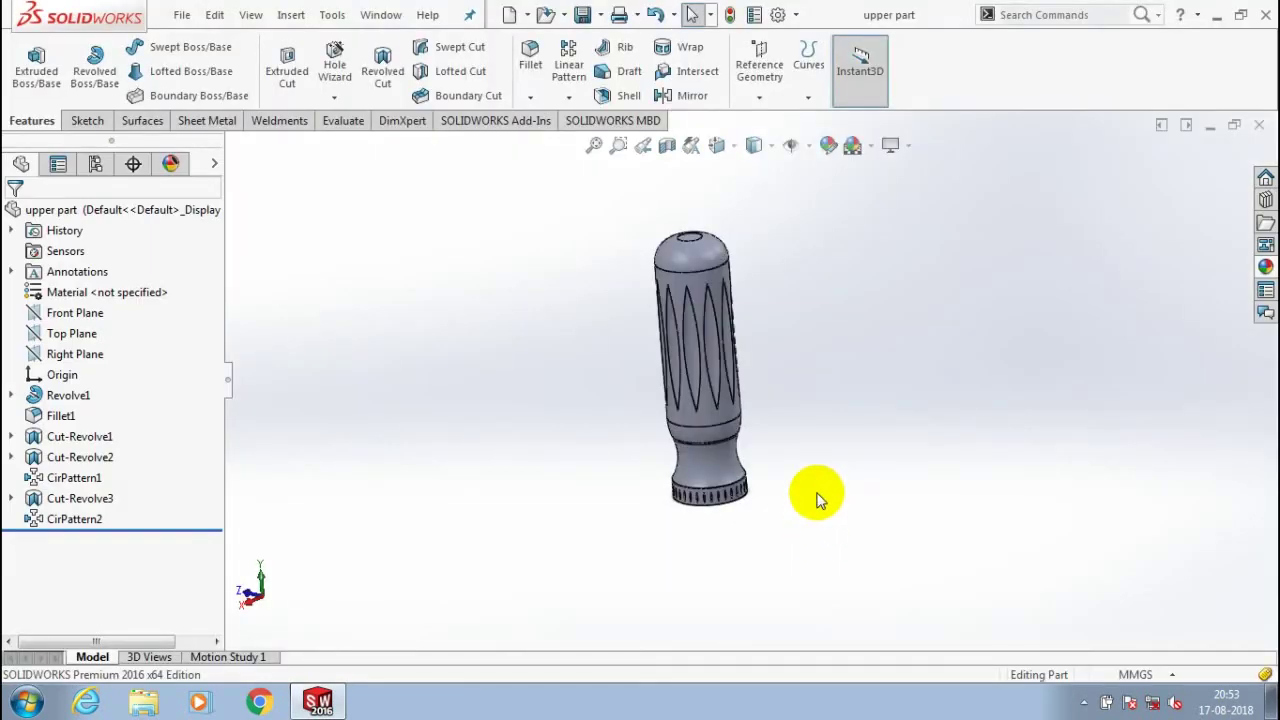
- Close the upper part and create a new assembly document
{"action": "key", "text": "ctrl+w"}
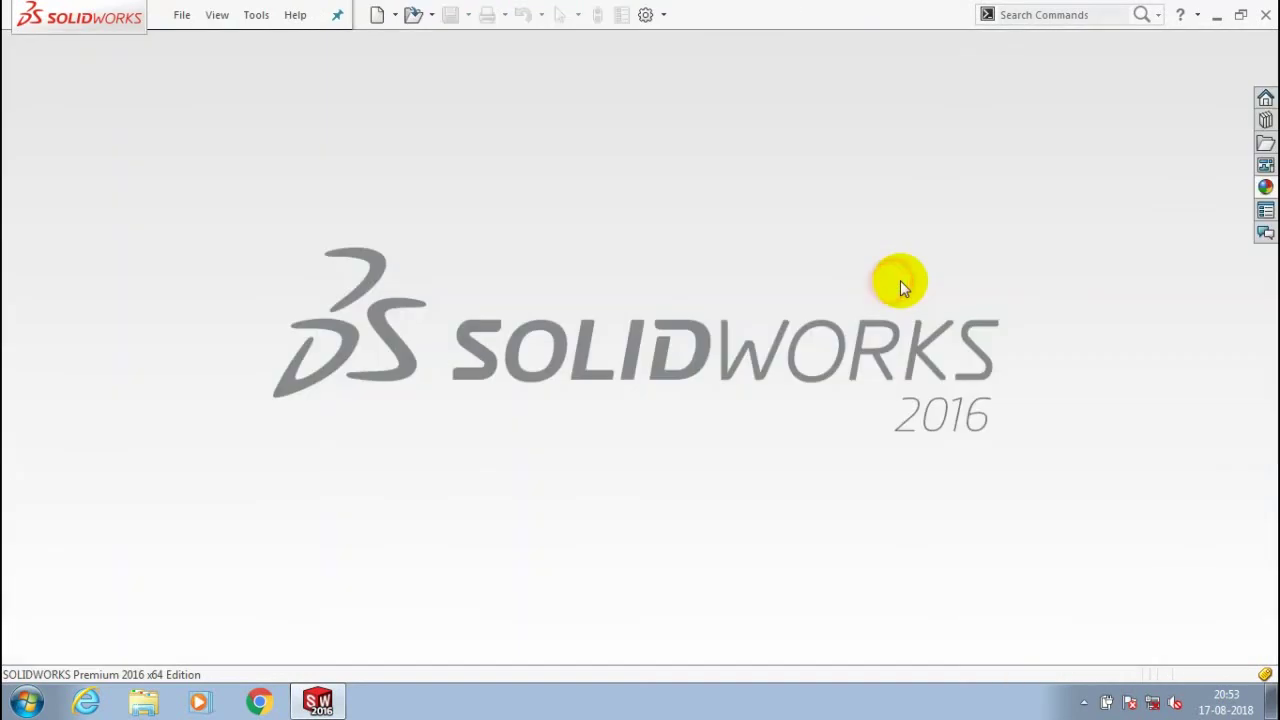
{"action": "left_click", "coordinate": [330, 236]}
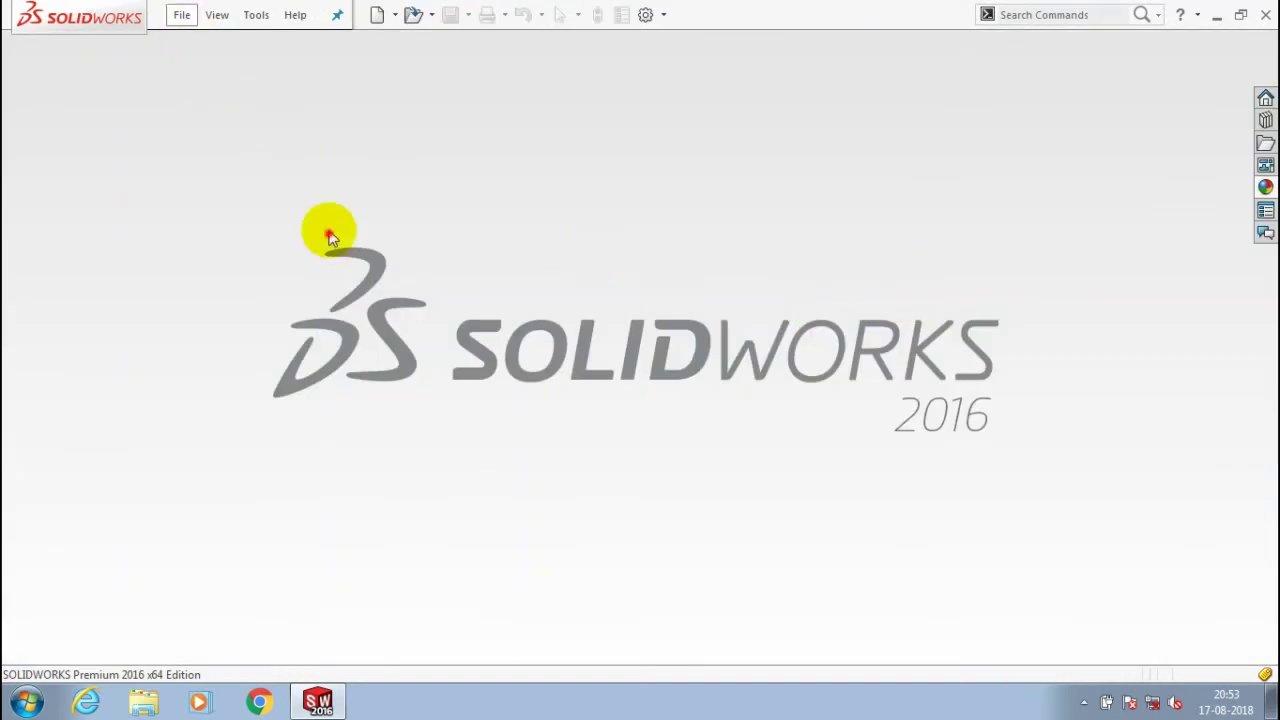
{"action": "key", "text": "ctrl+n"}
{"action": "left_click", "coordinate": [378, 245]}
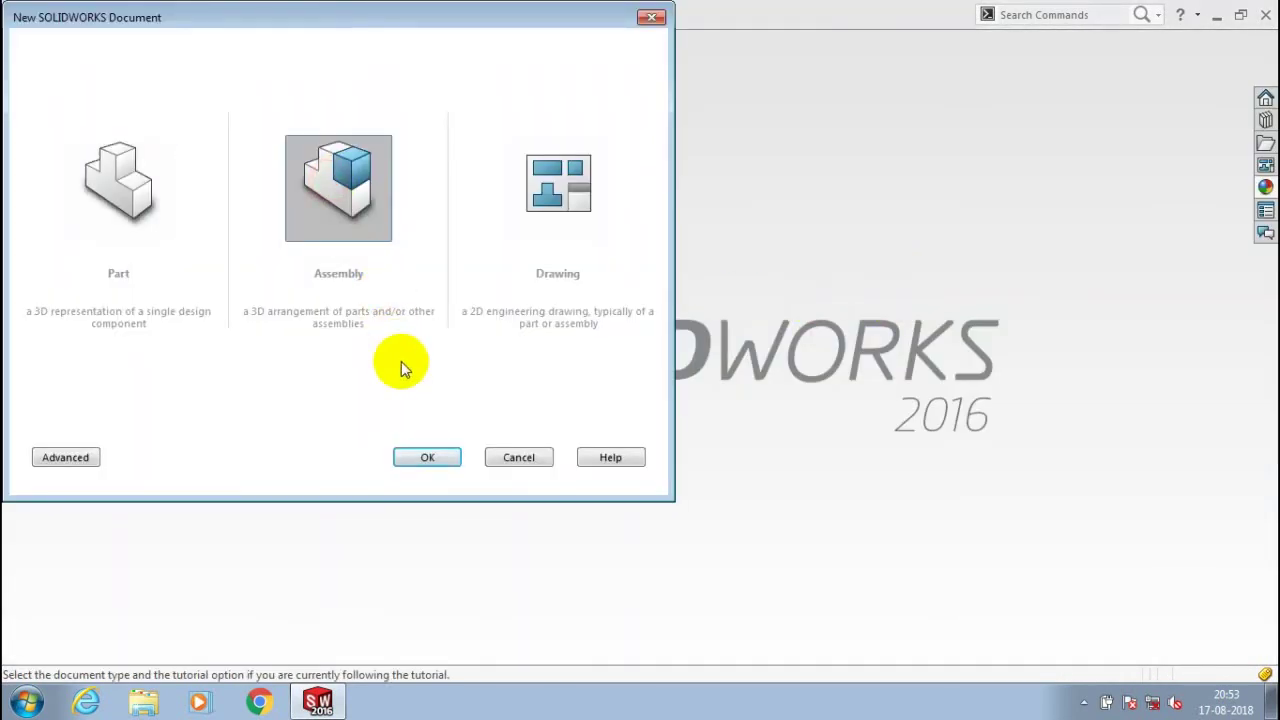
{"action": "left_click", "coordinate": [429, 457]}
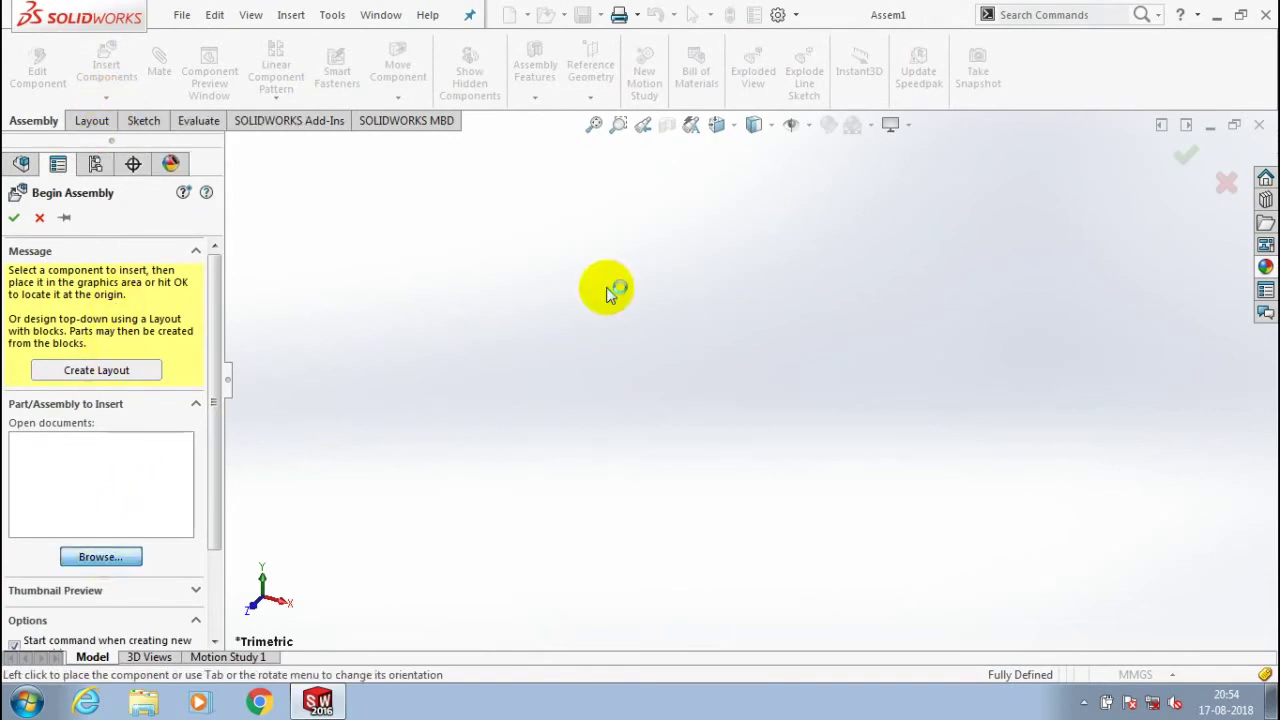
- Place the lower part shaft into Assem1 as its first, fixed component
{"action": "scroll", "coordinate": [606, 300], "scroll_direction": "down", "scroll_amount": 2}
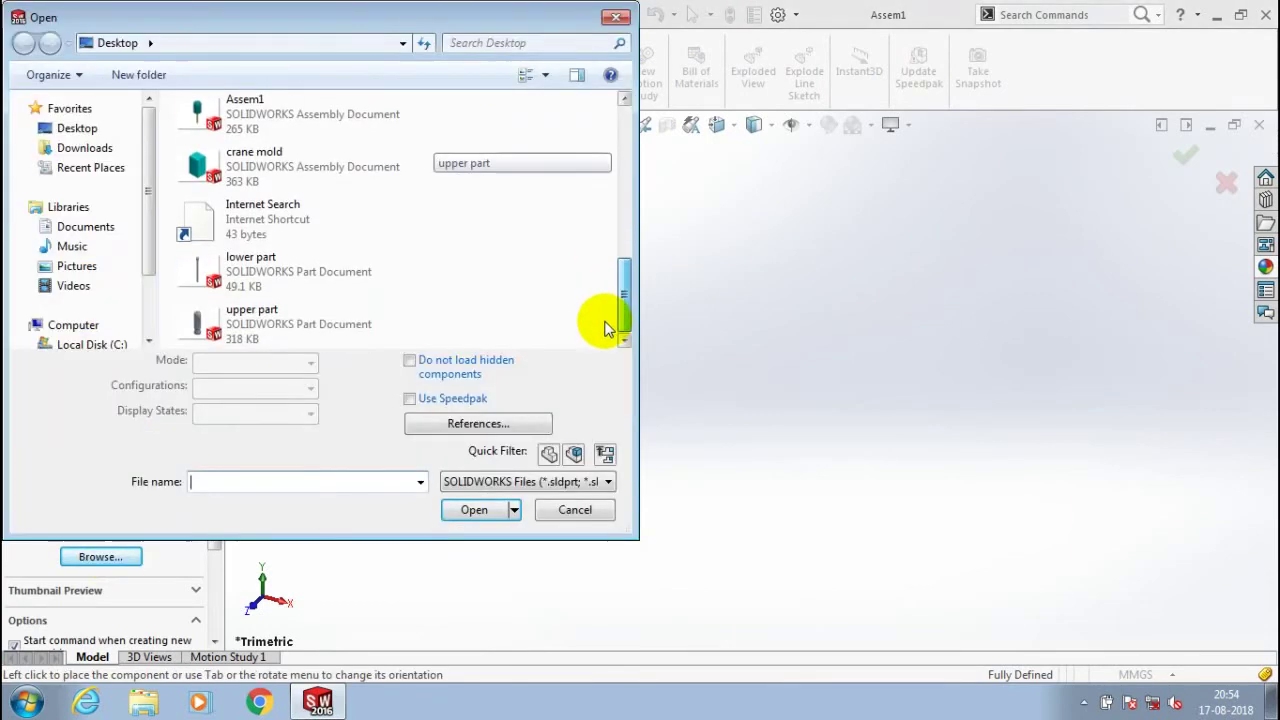
{"action": "left_click", "coordinate": [560, 508]}
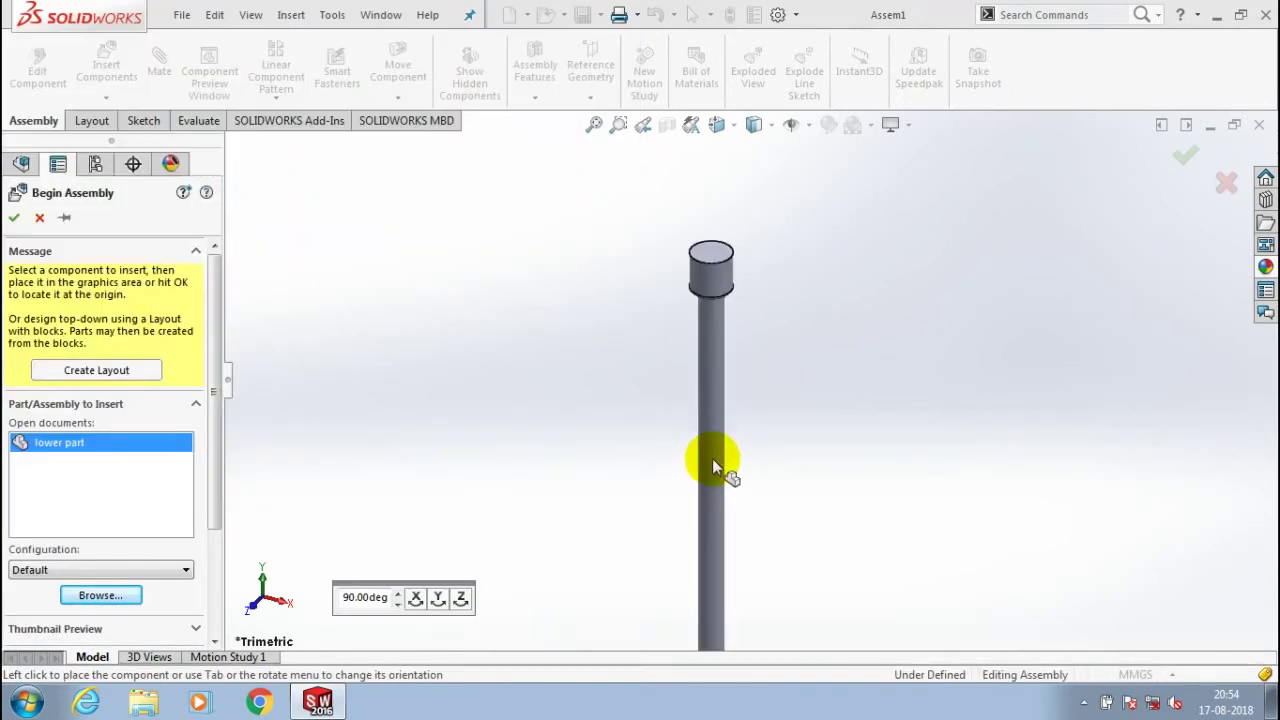
{"action": "left_click", "coordinate": [720, 452]}
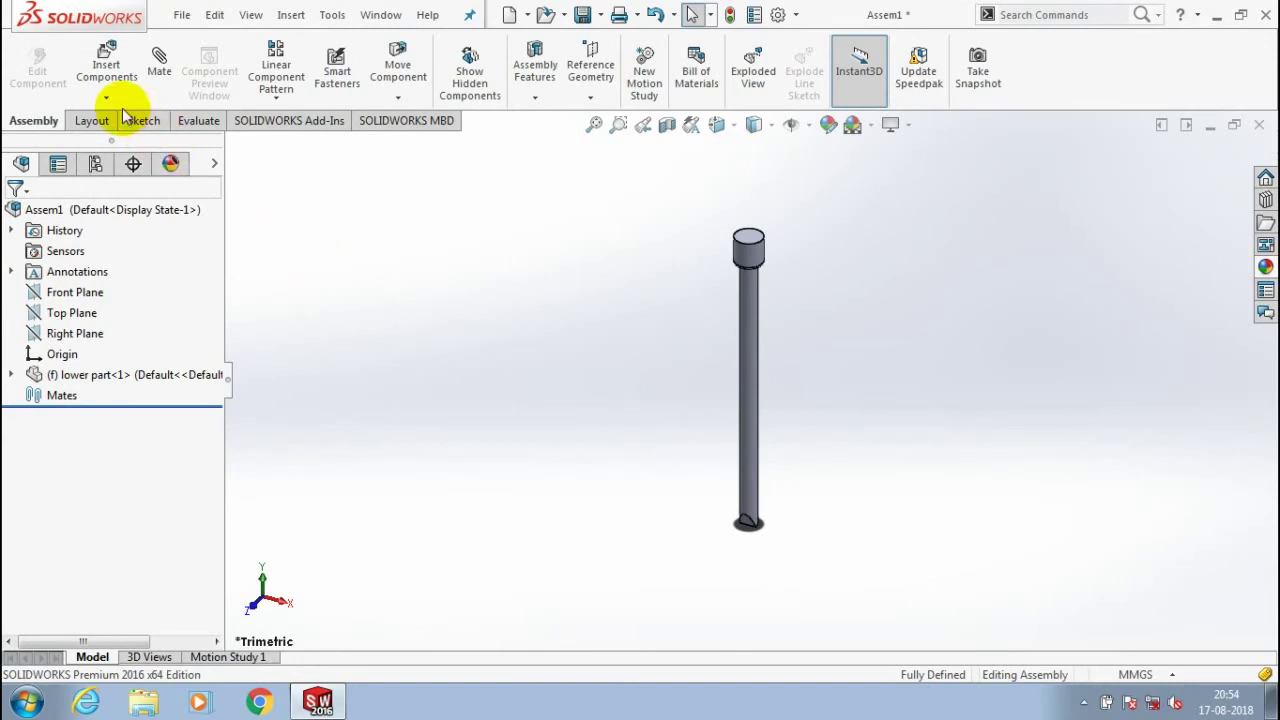
{"action": "left_click", "coordinate": [106, 97]}
- Insert the upper part file and drop the handle beside the shaft
{"action": "left_click", "coordinate": [118, 120]}
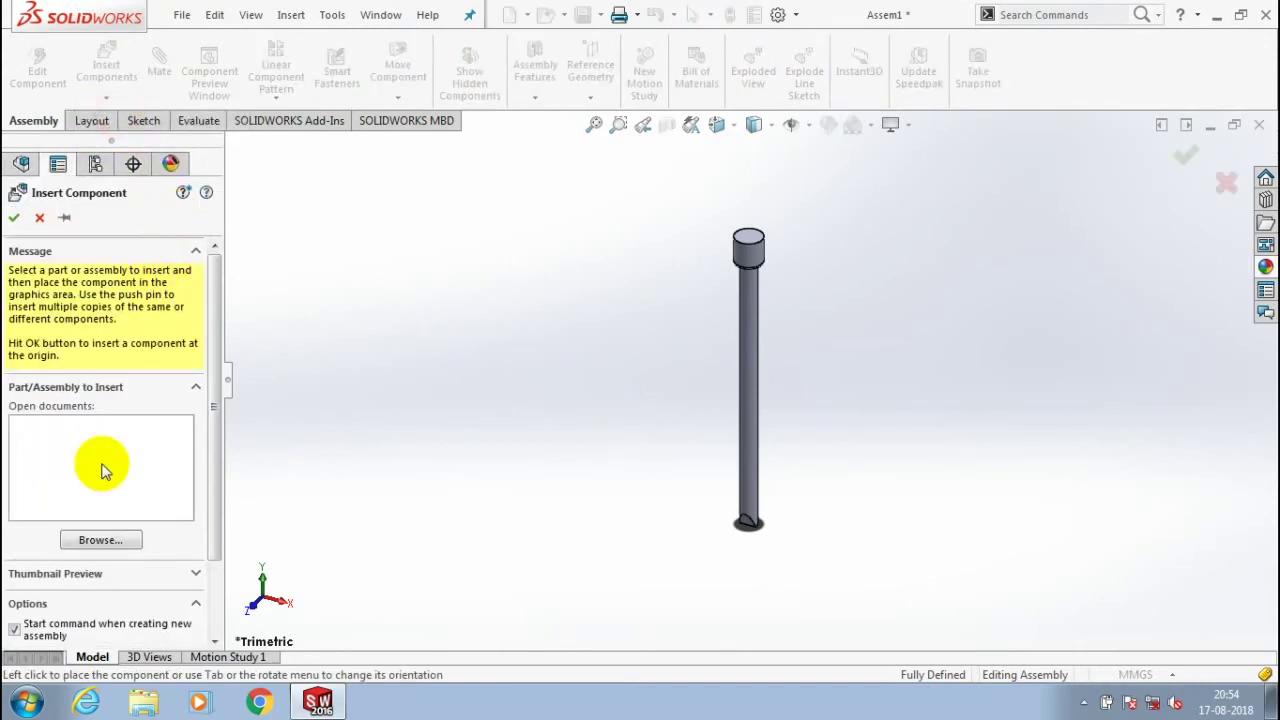
{"action": "left_click", "coordinate": [100, 537]}
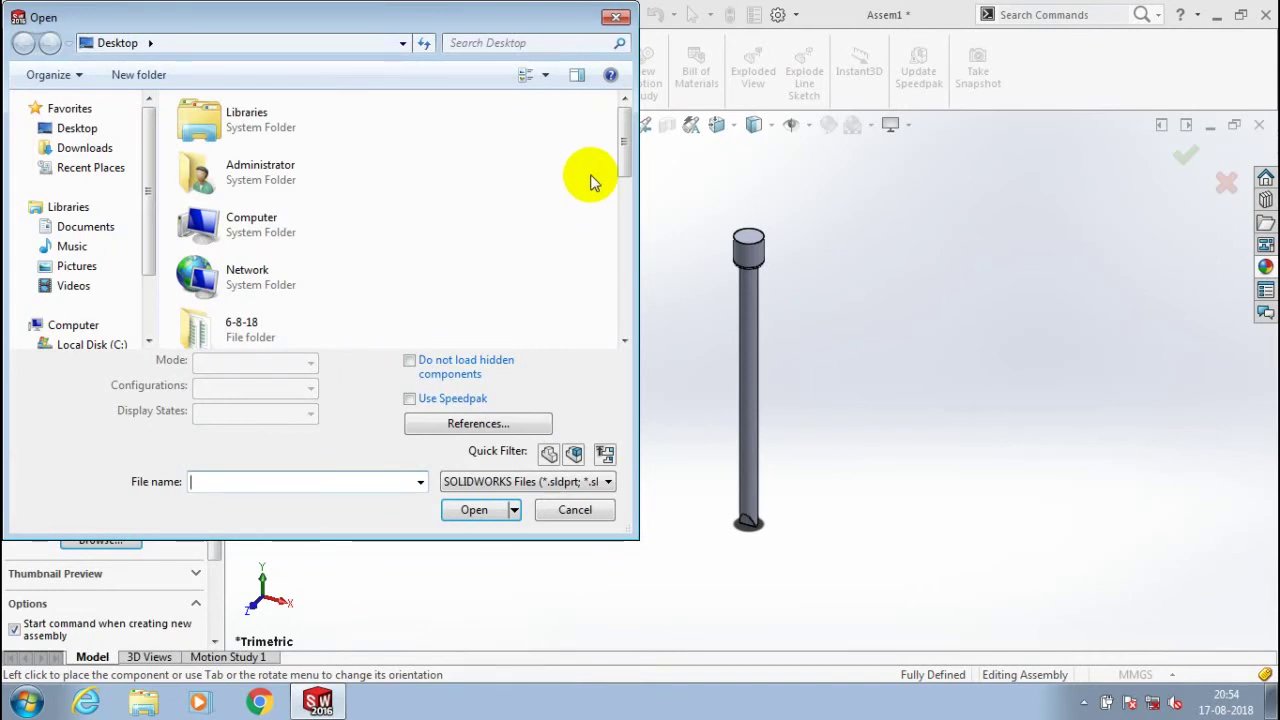
{"action": "scroll", "coordinate": [591, 180], "scroll_direction": "down", "scroll_amount": 5}
{"action": "left_click", "coordinate": [252, 317]}
{"action": "left_click", "coordinate": [478, 480]}
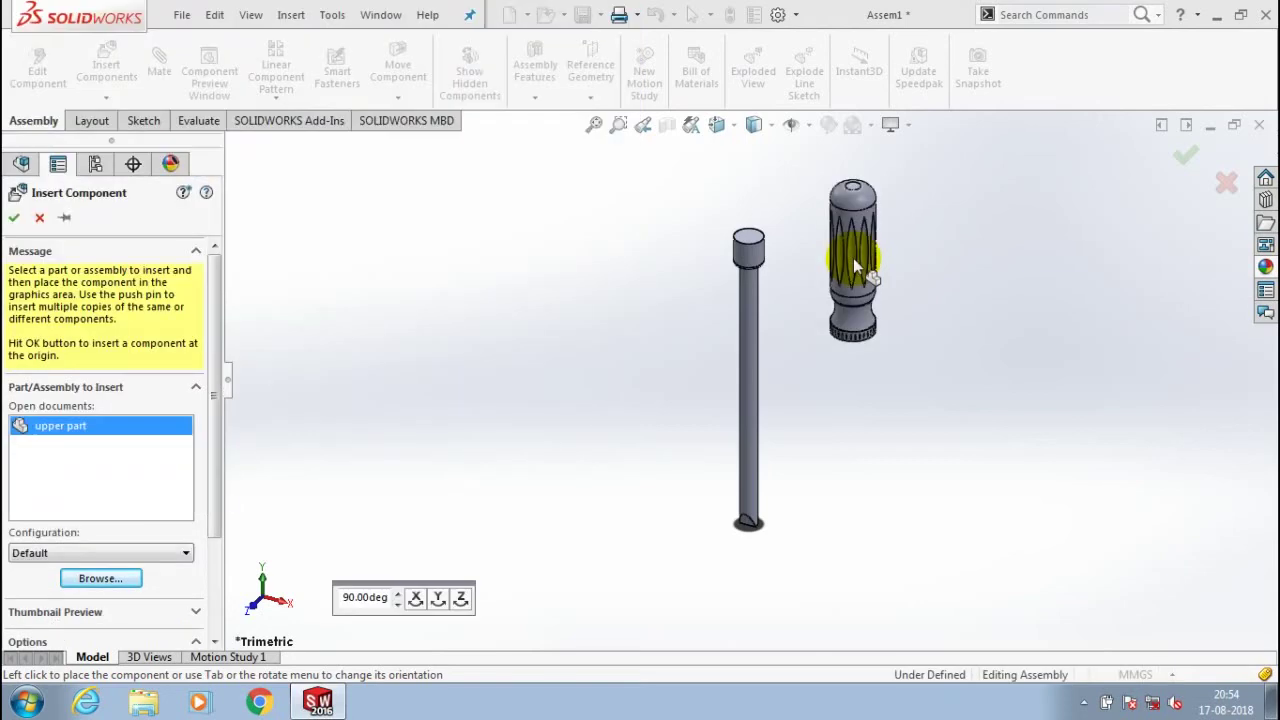
{"action": "left_click", "coordinate": [940, 270]}
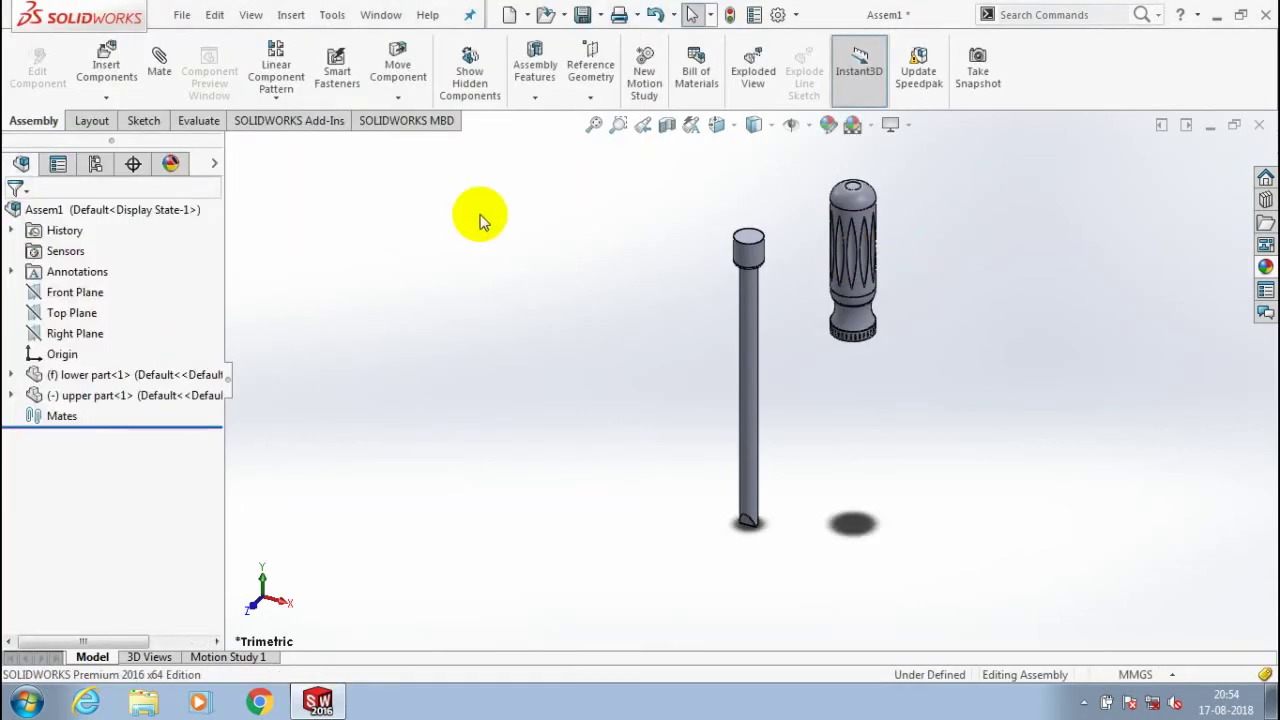
- Mate the handle's hole concentric to the shaft, then switch to the Front view
{"action": "left_click", "coordinate": [159, 60]}
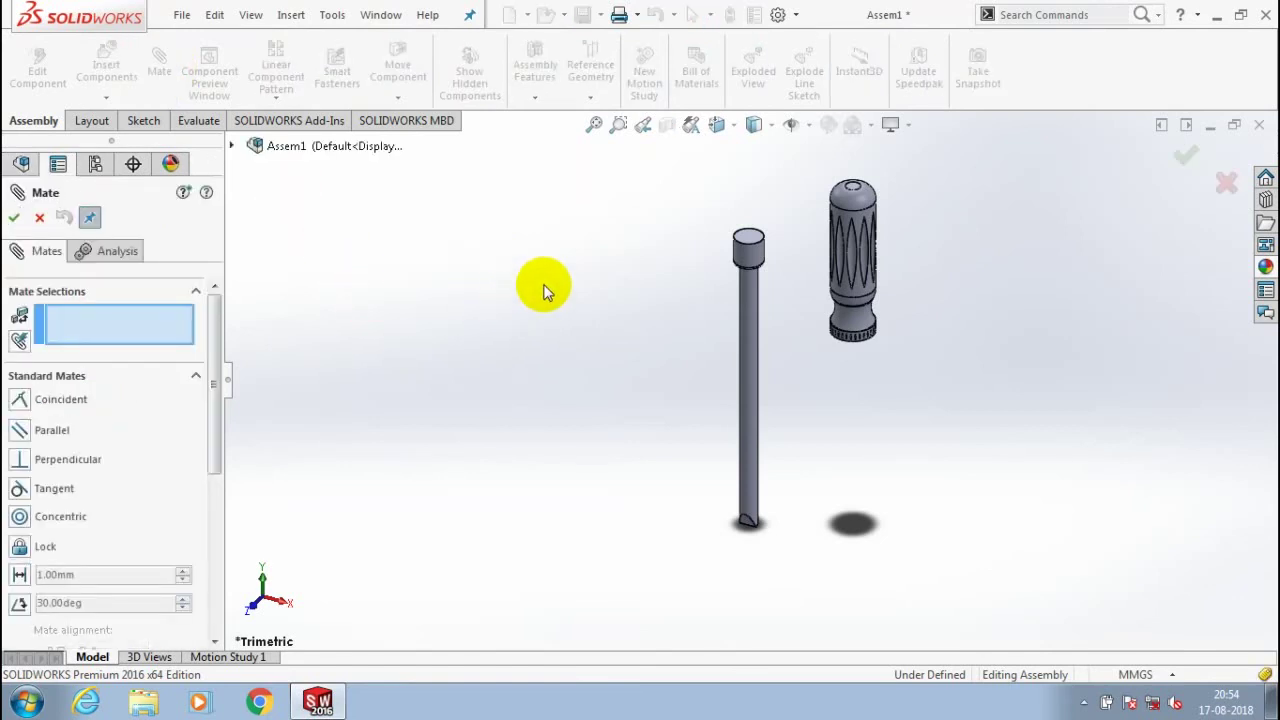
{"action": "scroll", "coordinate": [883, 246], "scroll_direction": "down", "scroll_amount": 2}
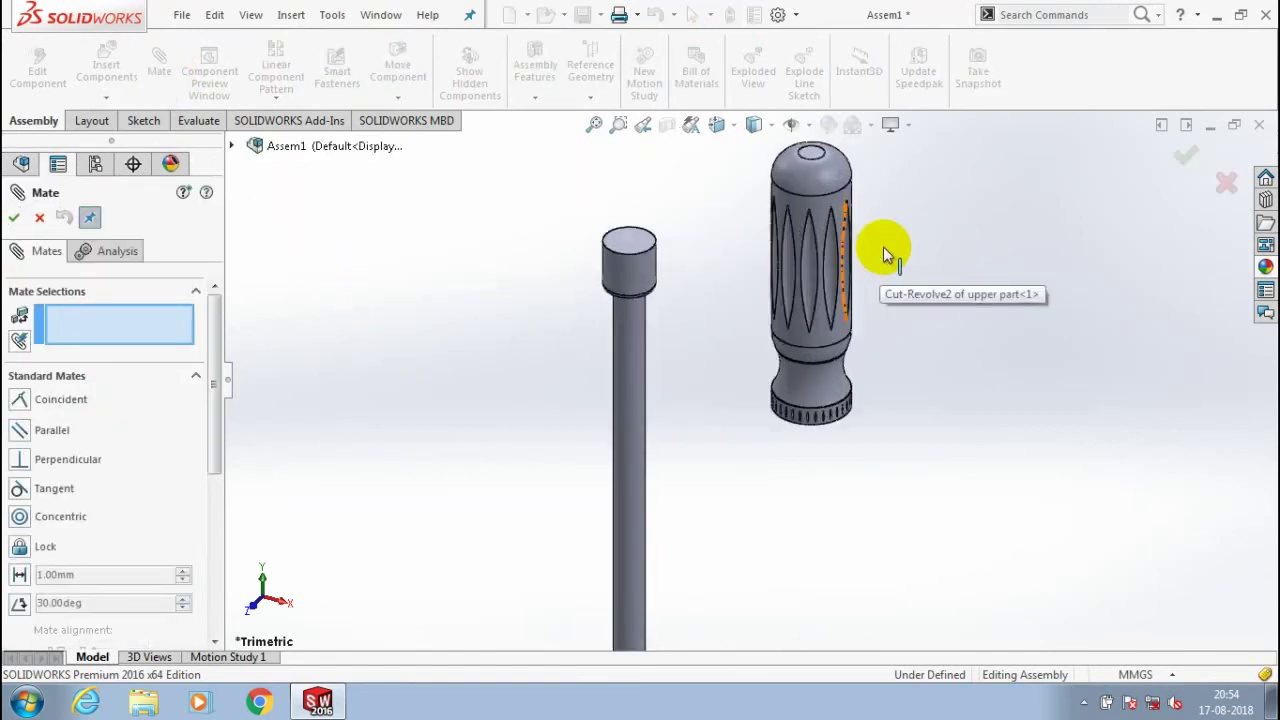
{"action": "scroll", "coordinate": [883, 246], "scroll_direction": "down", "scroll_amount": 3}
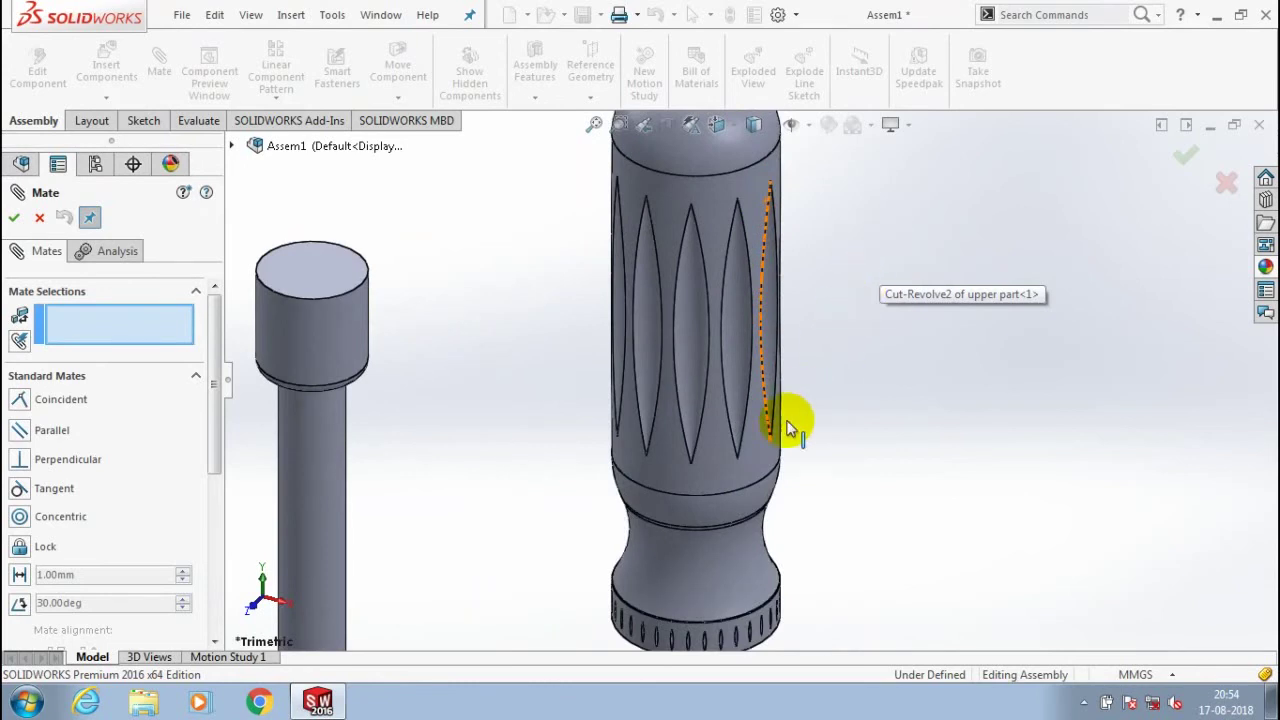
{"action": "right_click", "coordinate": [745, 465]}
{"action": "left_click", "coordinate": [871, 368]}
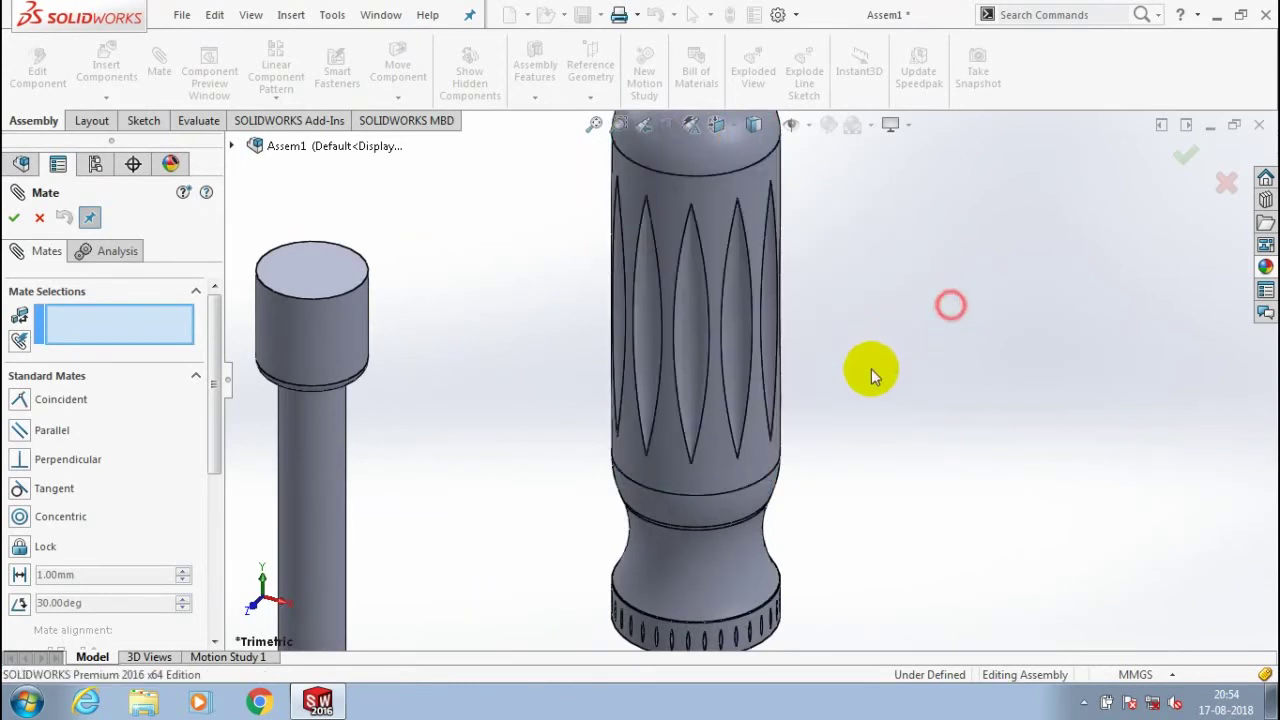
{"action": "scroll", "coordinate": [871, 368], "scroll_direction": "up", "scroll_amount": 4}
{"action": "scroll", "coordinate": [806, 364], "scroll_direction": "up", "scroll_amount": 1}
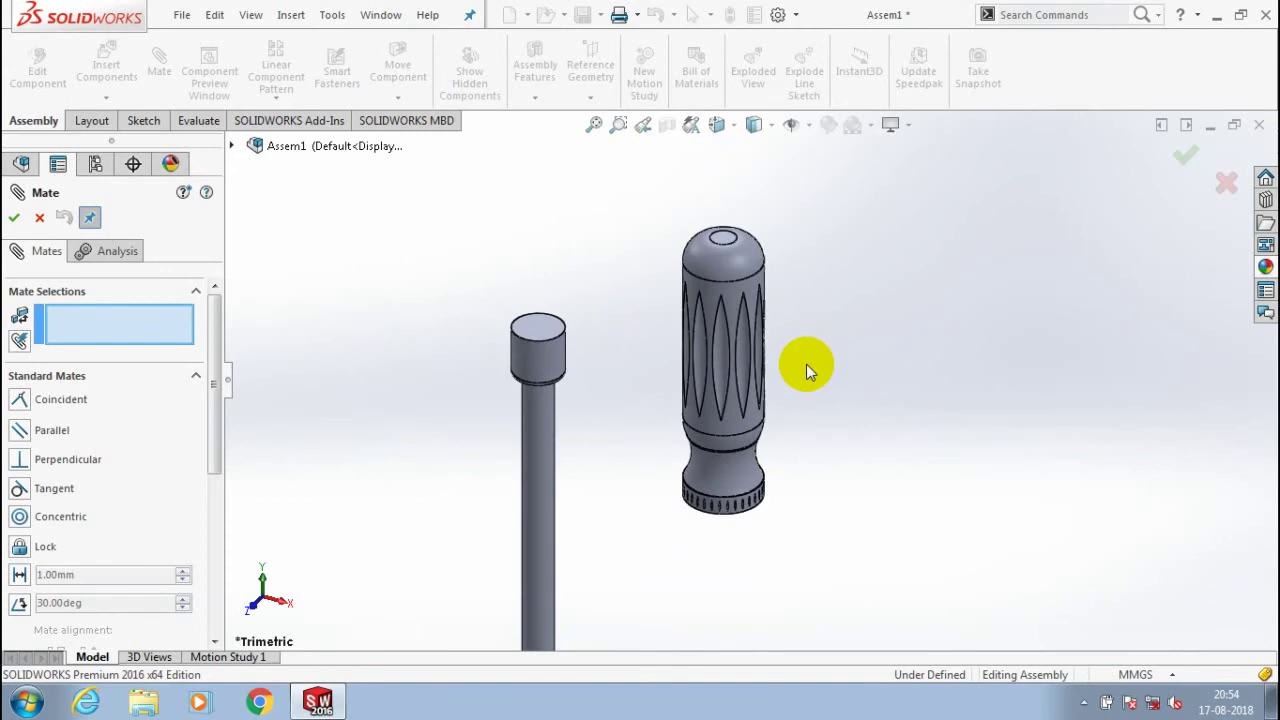
{"action": "middle_click_drag", "start_coordinate": [806, 364], "coordinate": [646, 497]}
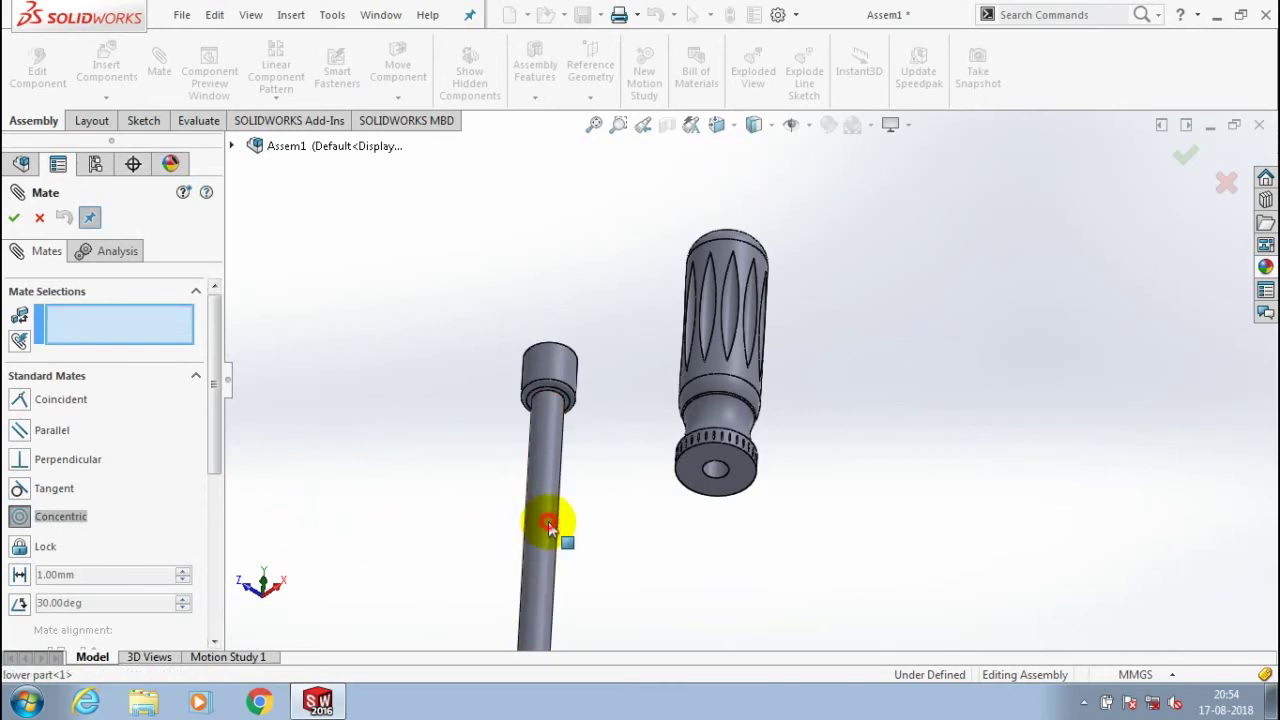
{"action": "left_click", "coordinate": [712, 474]}
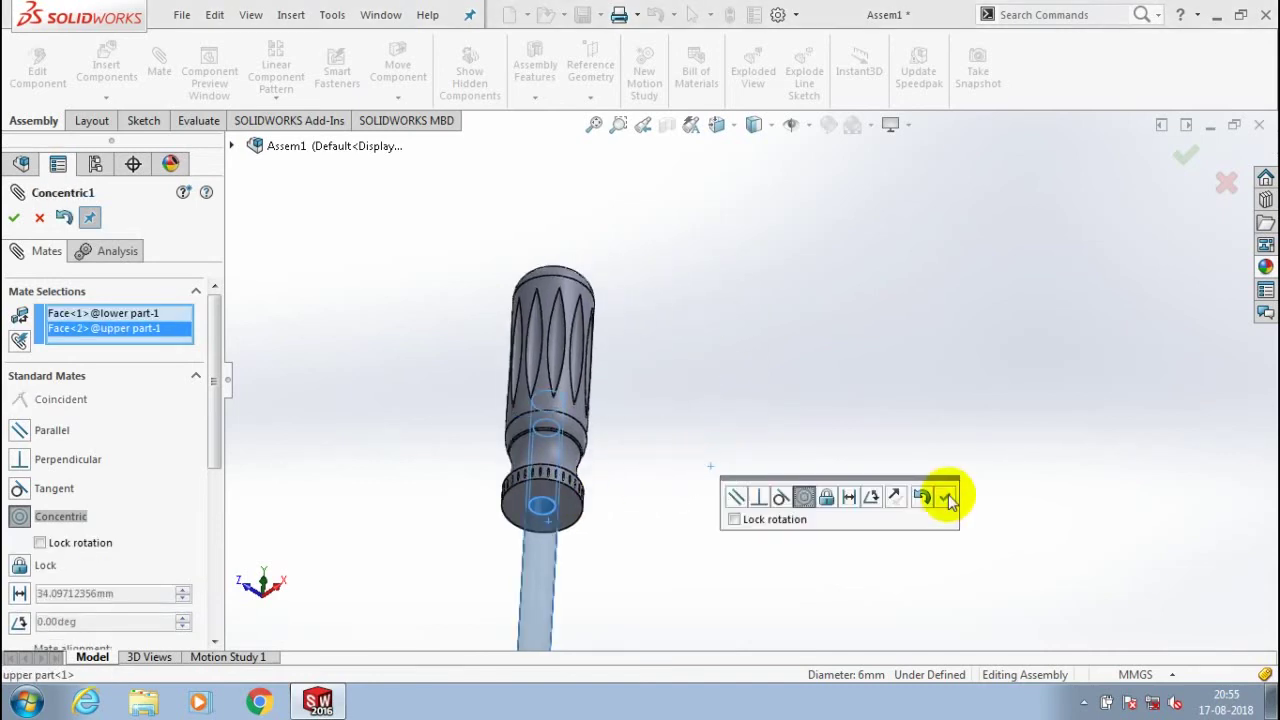
{"action": "left_click", "coordinate": [946, 498]}
{"action": "scroll", "coordinate": [775, 460], "scroll_direction": "up", "scroll_amount": 5}
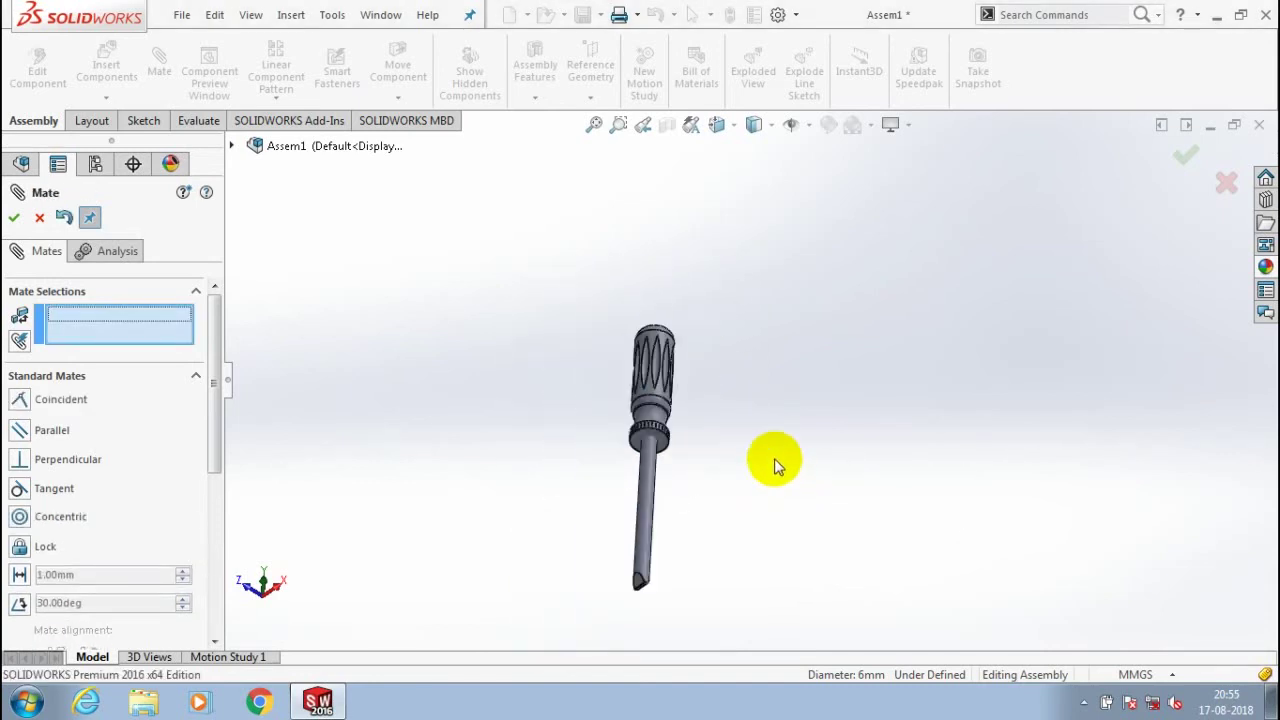
{"action": "key", "text": "ctrl+1"}
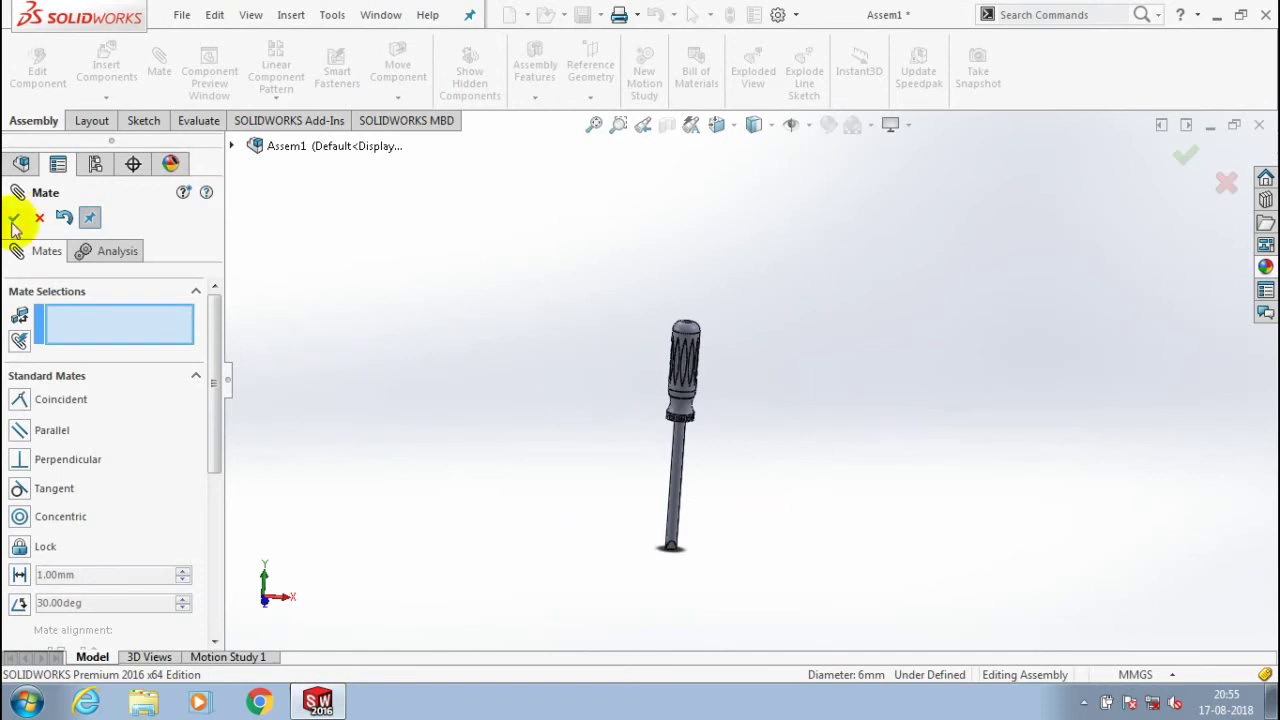
- Slide the handle along the shaft to confirm only it moves while the shaft stays fixed
{"action": "left_click", "coordinate": [13, 222]}
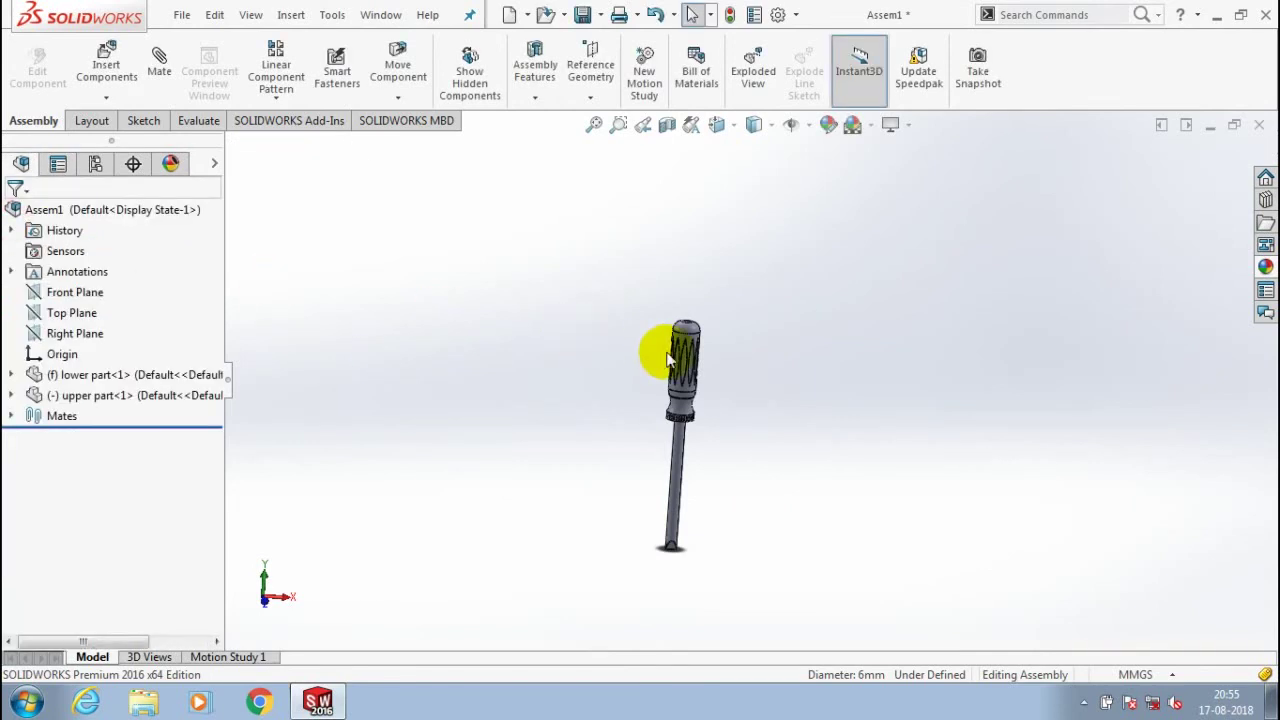
{"action": "scroll", "coordinate": [775, 380], "scroll_direction": "down", "scroll_amount": 3}
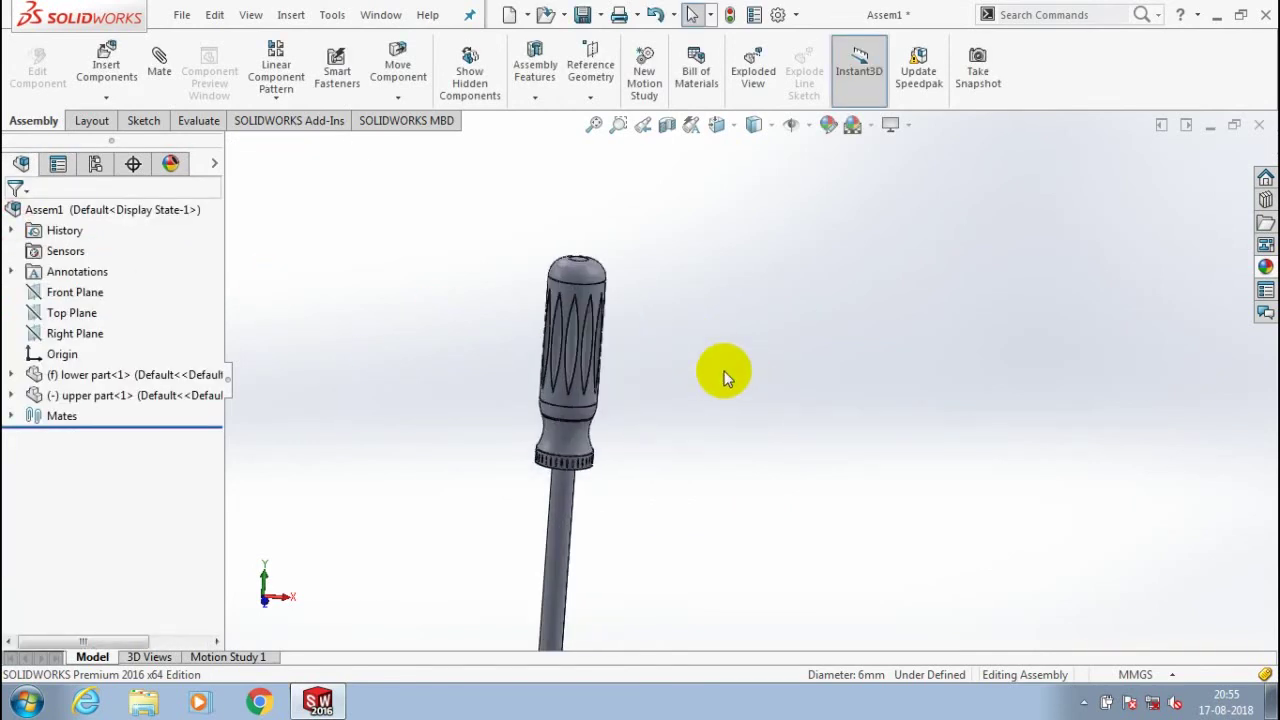
{"action": "left_click_drag", "start_coordinate": [578, 270], "coordinate": [560, 135]}
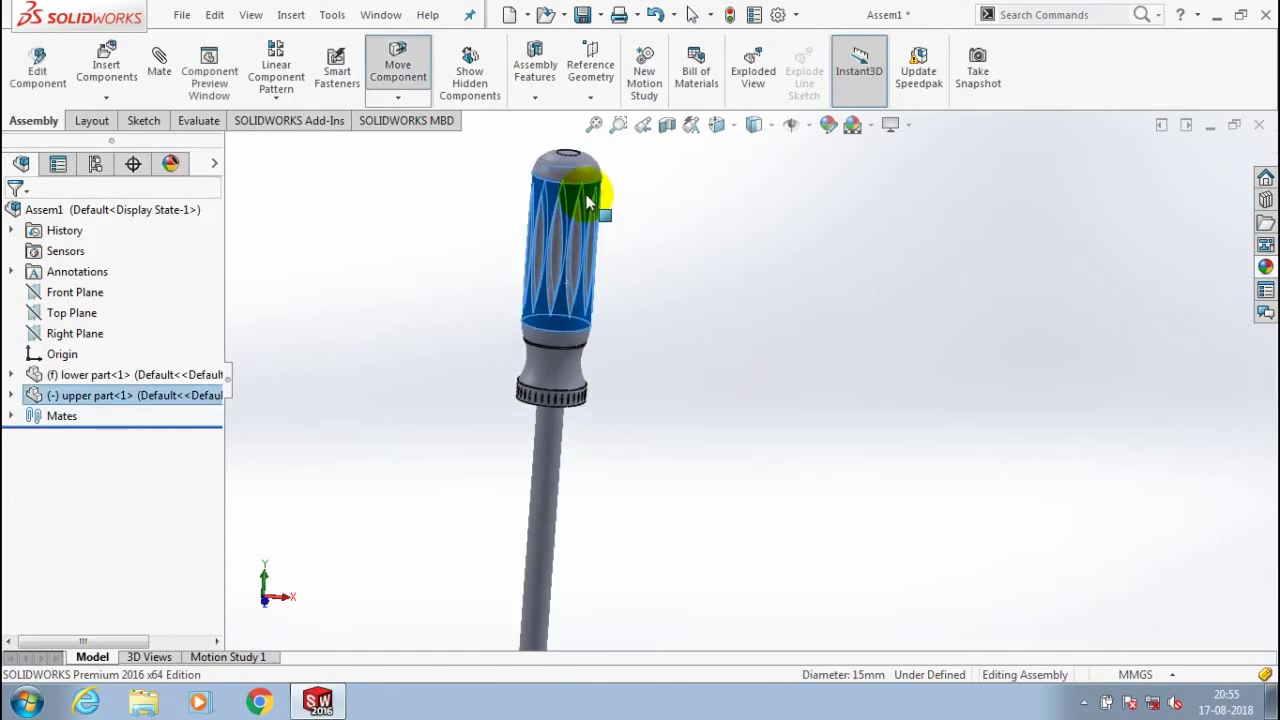
{"action": "scroll", "coordinate": [707, 443], "scroll_direction": "up", "scroll_amount": 3}
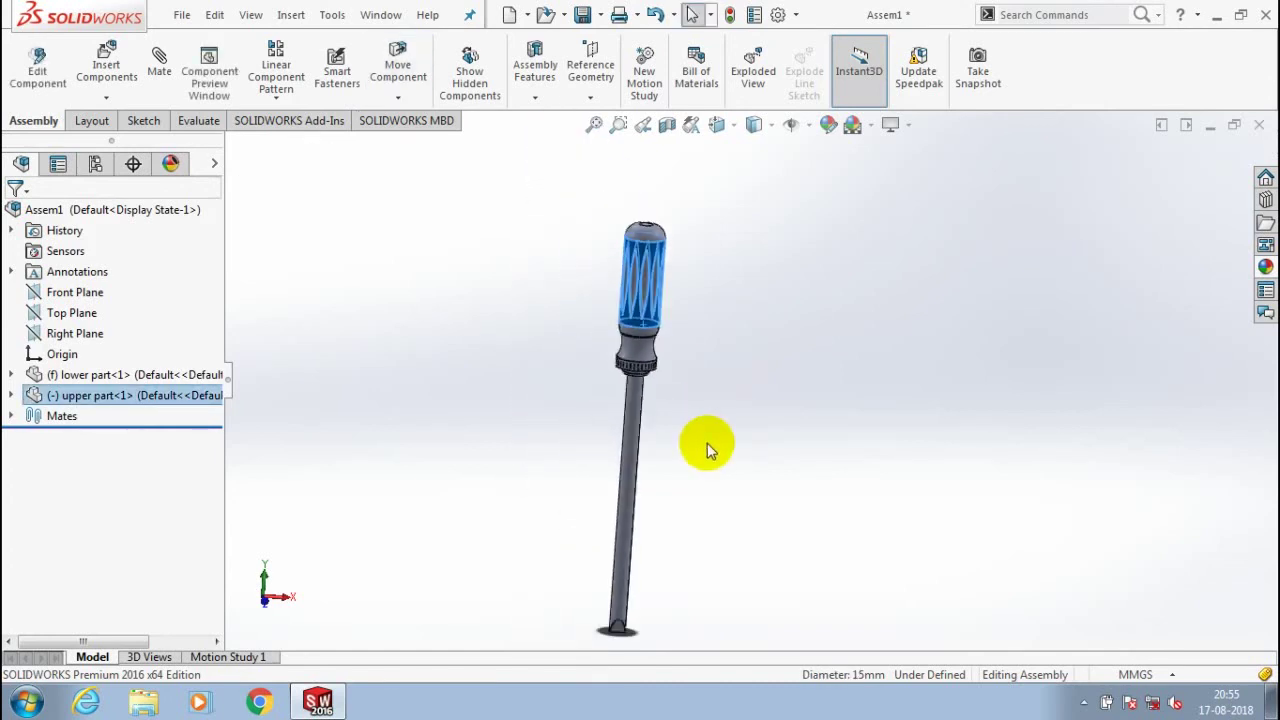
{"action": "left_click", "coordinate": [626, 598]}
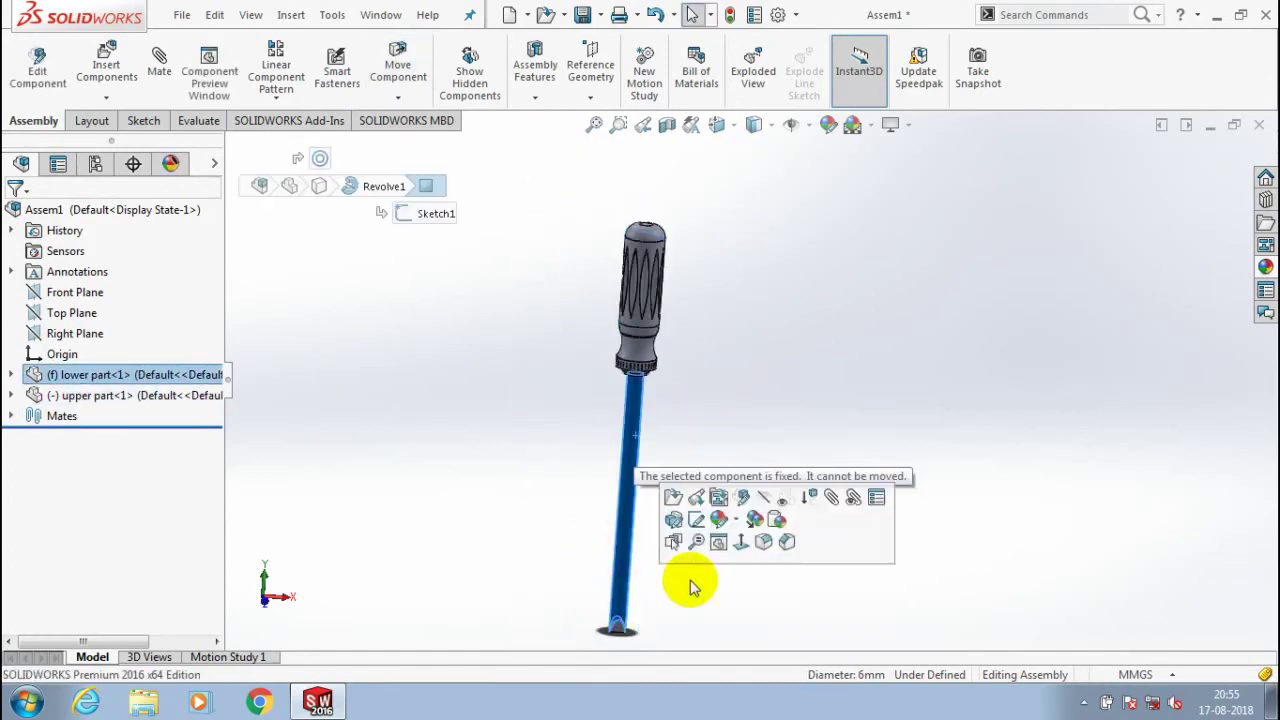
{"action": "left_click", "coordinate": [987, 532]}
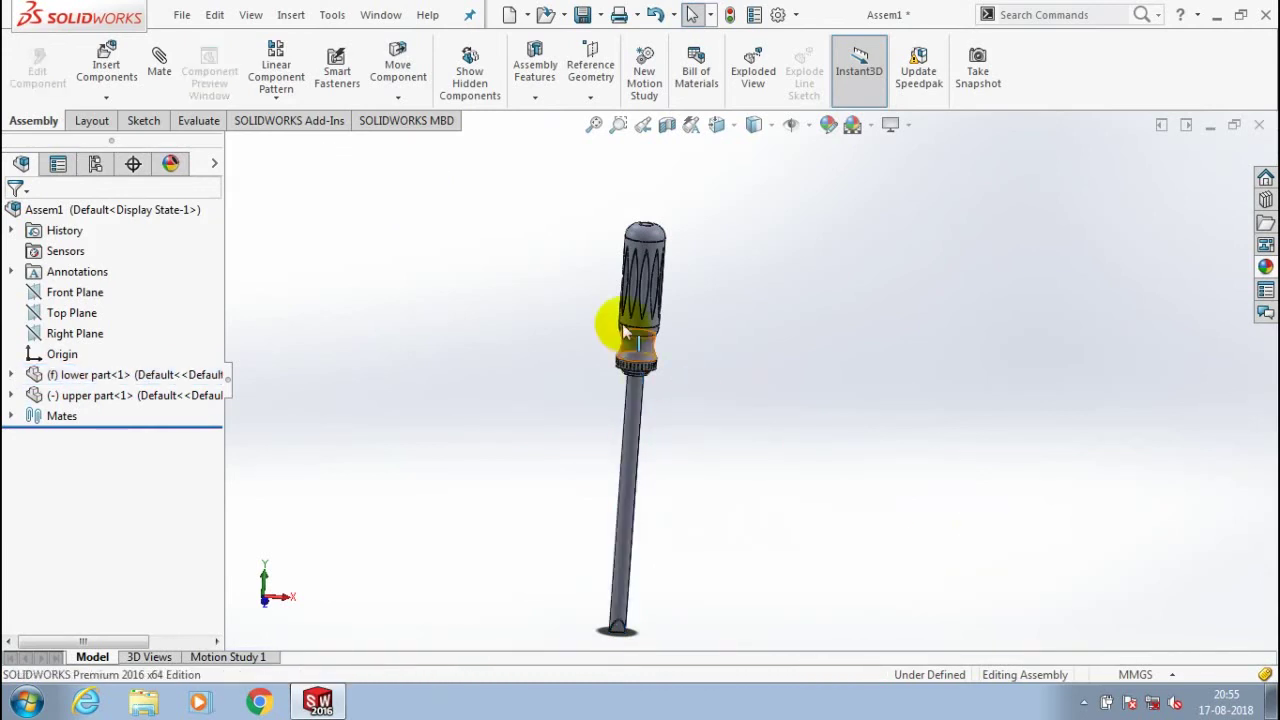
{"action": "right_click", "coordinate": [645, 350]}
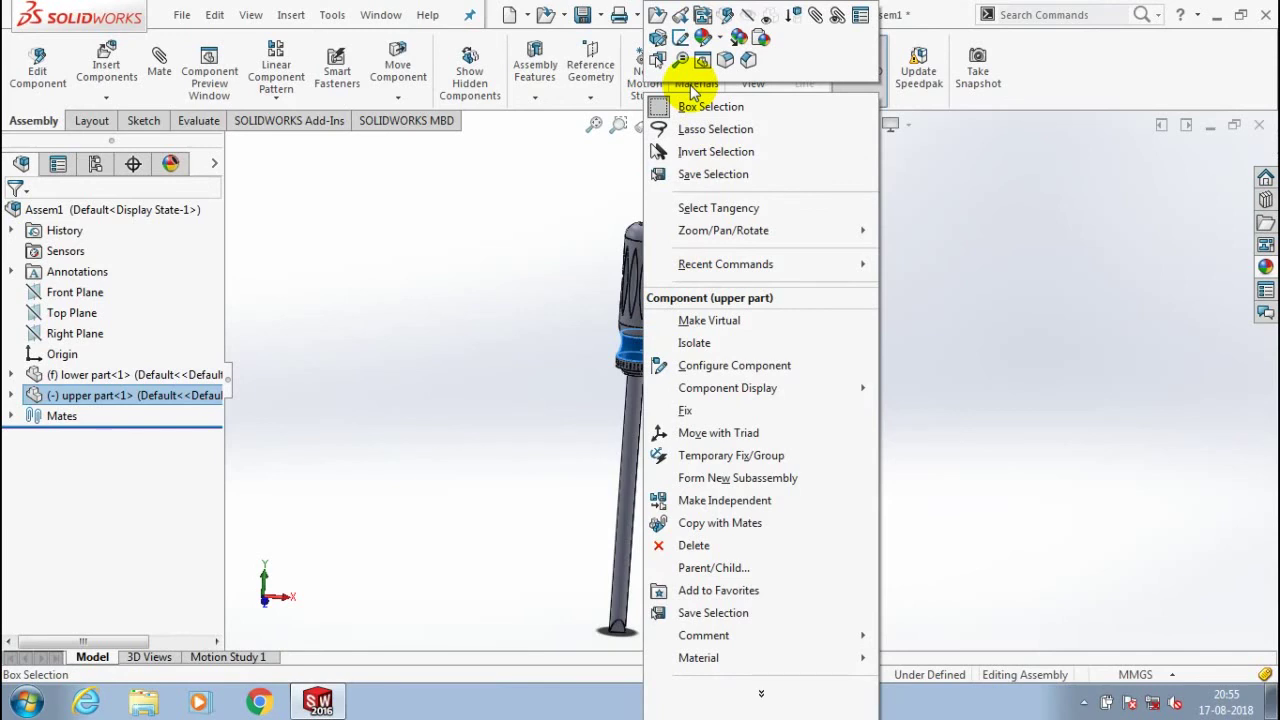
- Make the handle transparent and mate the shaft's end face coincident with the handle's inner edge
{"action": "left_click", "coordinate": [770, 17]}
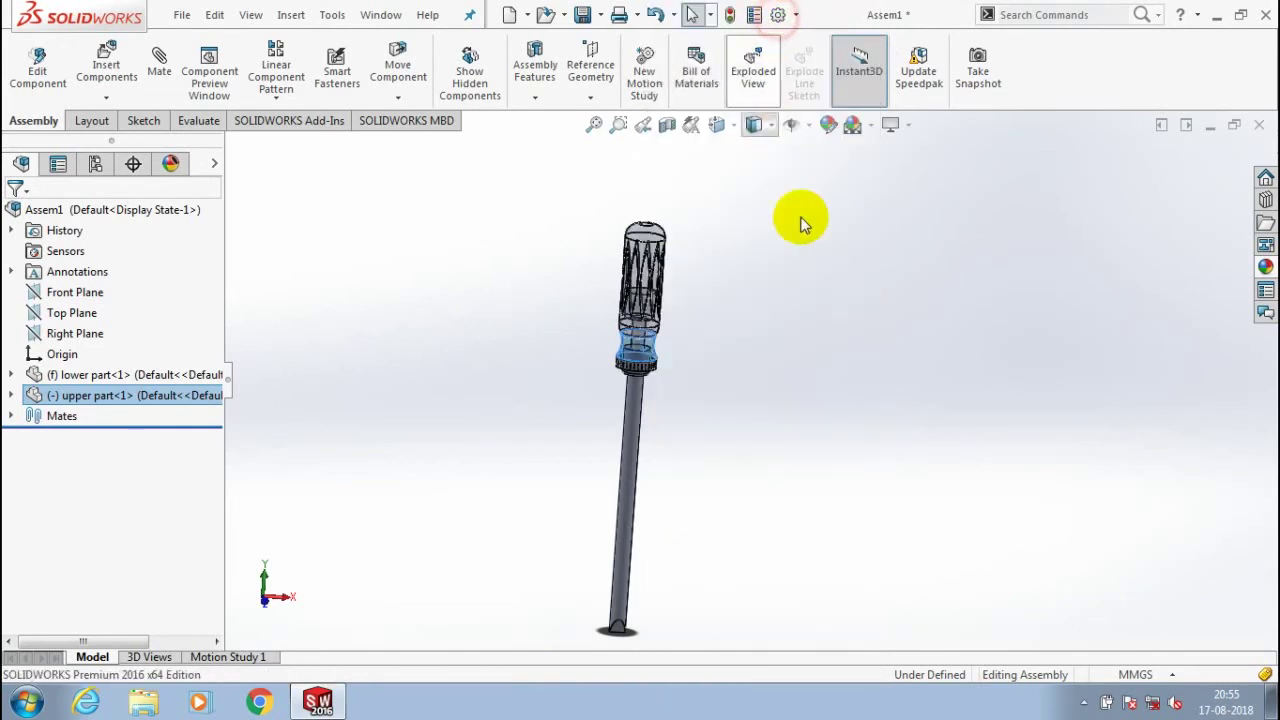
{"action": "scroll", "coordinate": [711, 331], "scroll_direction": "down", "scroll_amount": 4}
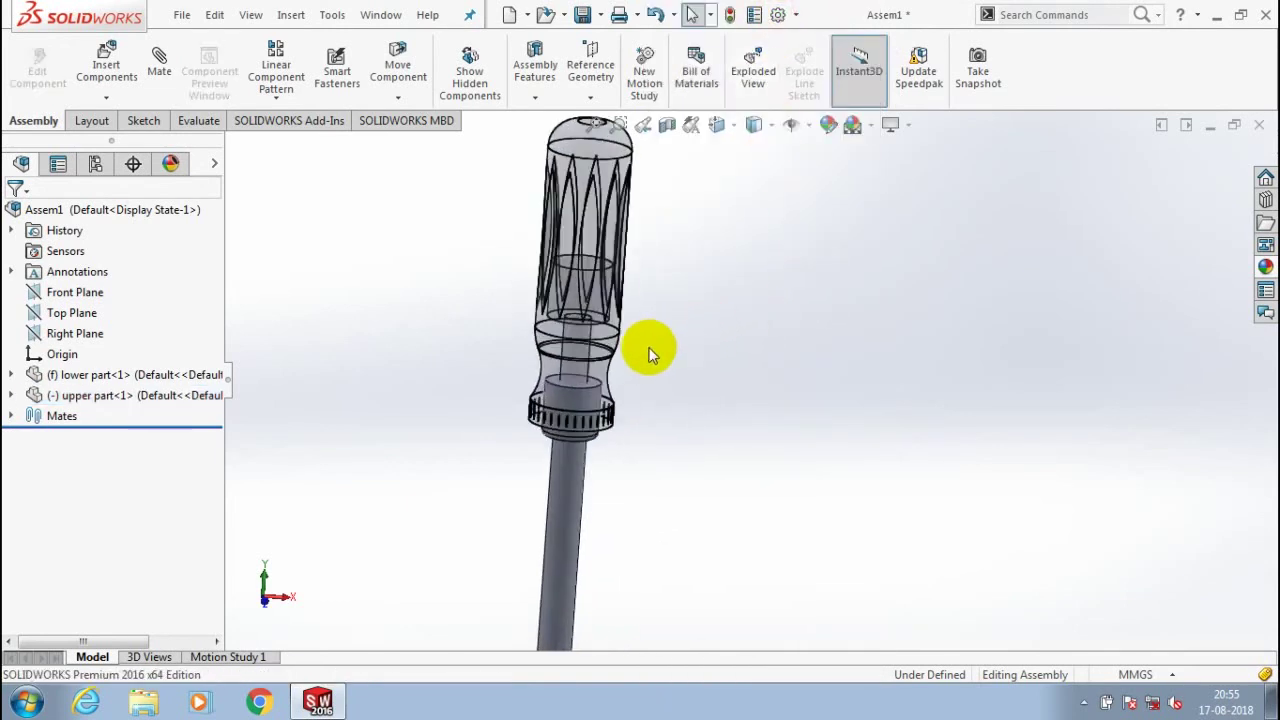
{"action": "left_click", "coordinate": [159, 62]}
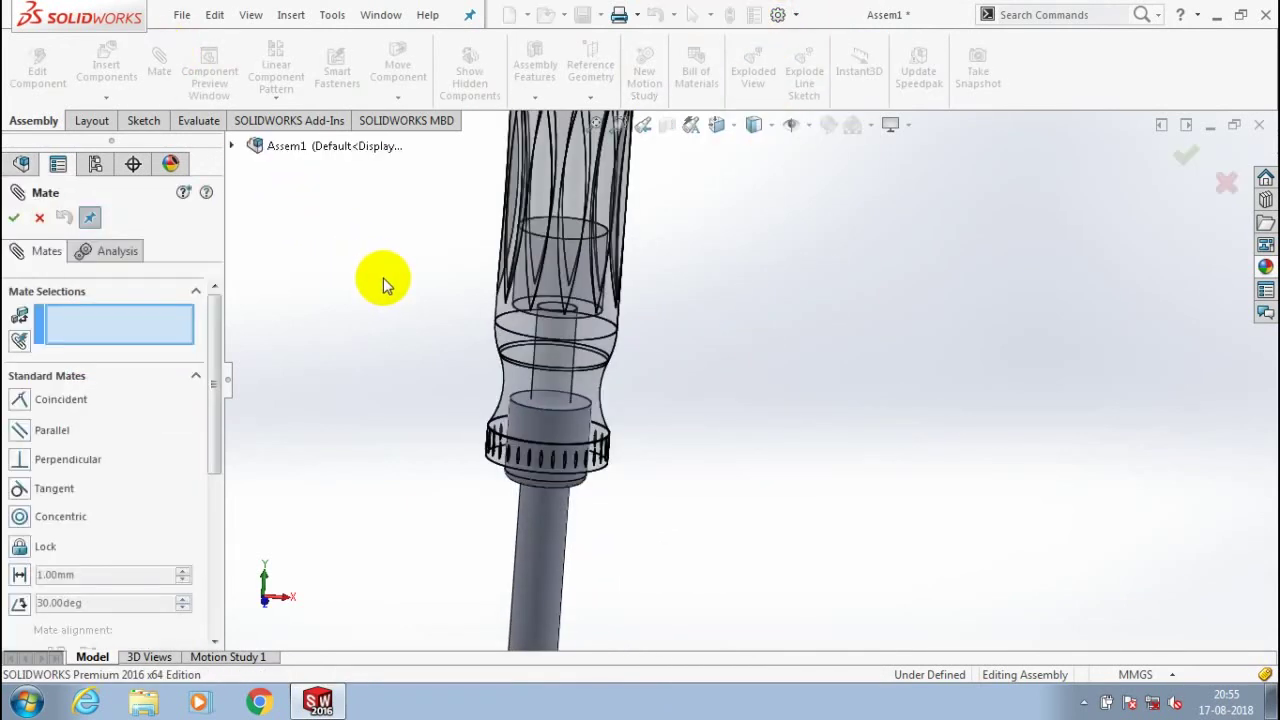
{"action": "left_click", "coordinate": [563, 403]}
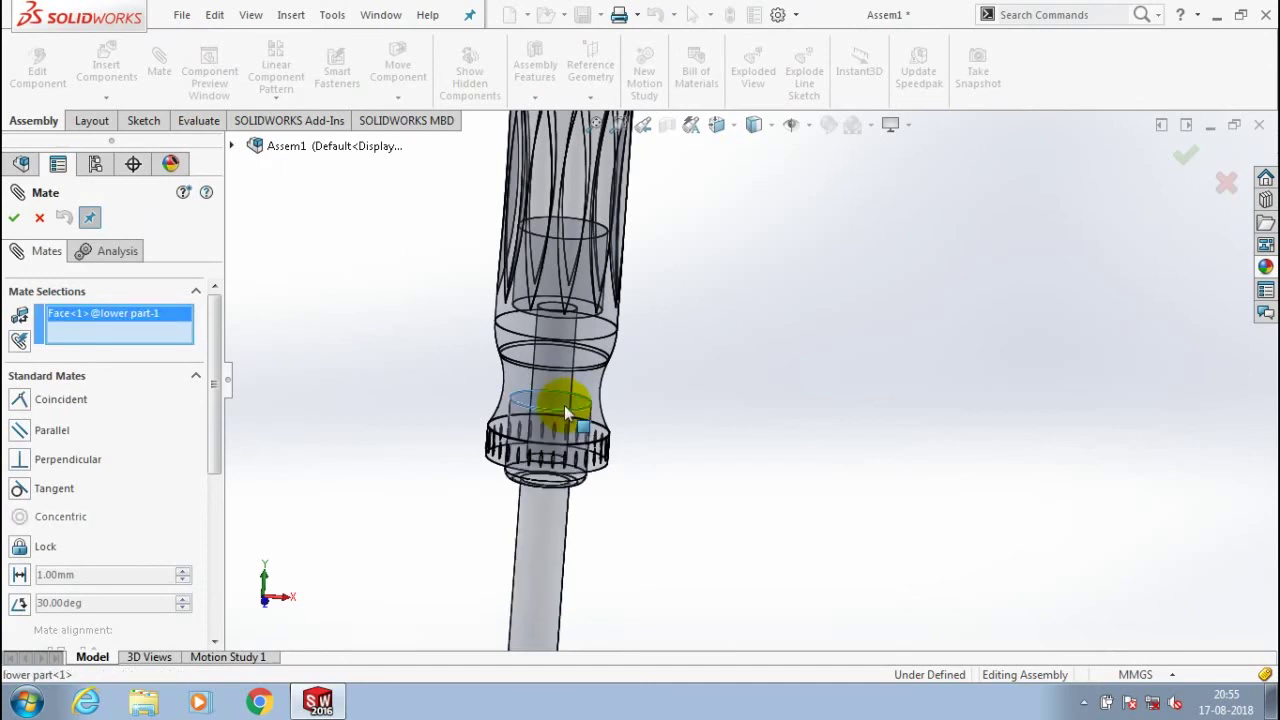
{"action": "left_click", "coordinate": [80, 399]}
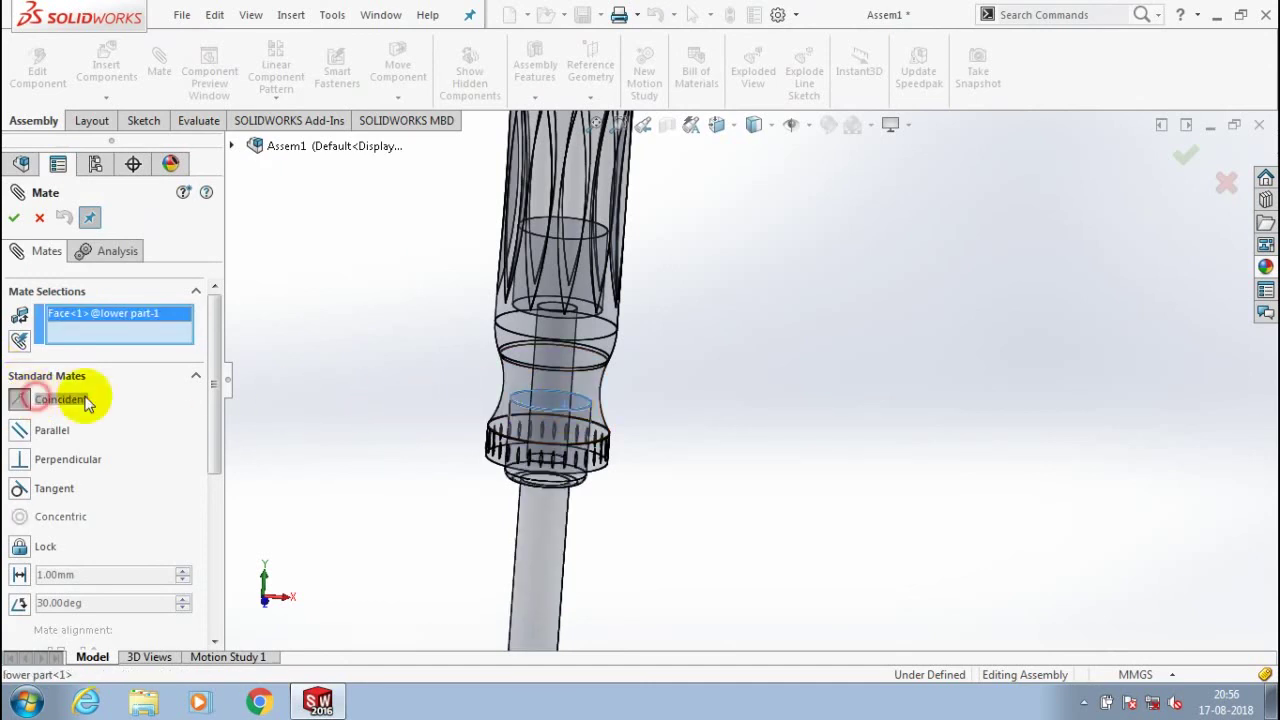
{"action": "left_click", "coordinate": [566, 253]}
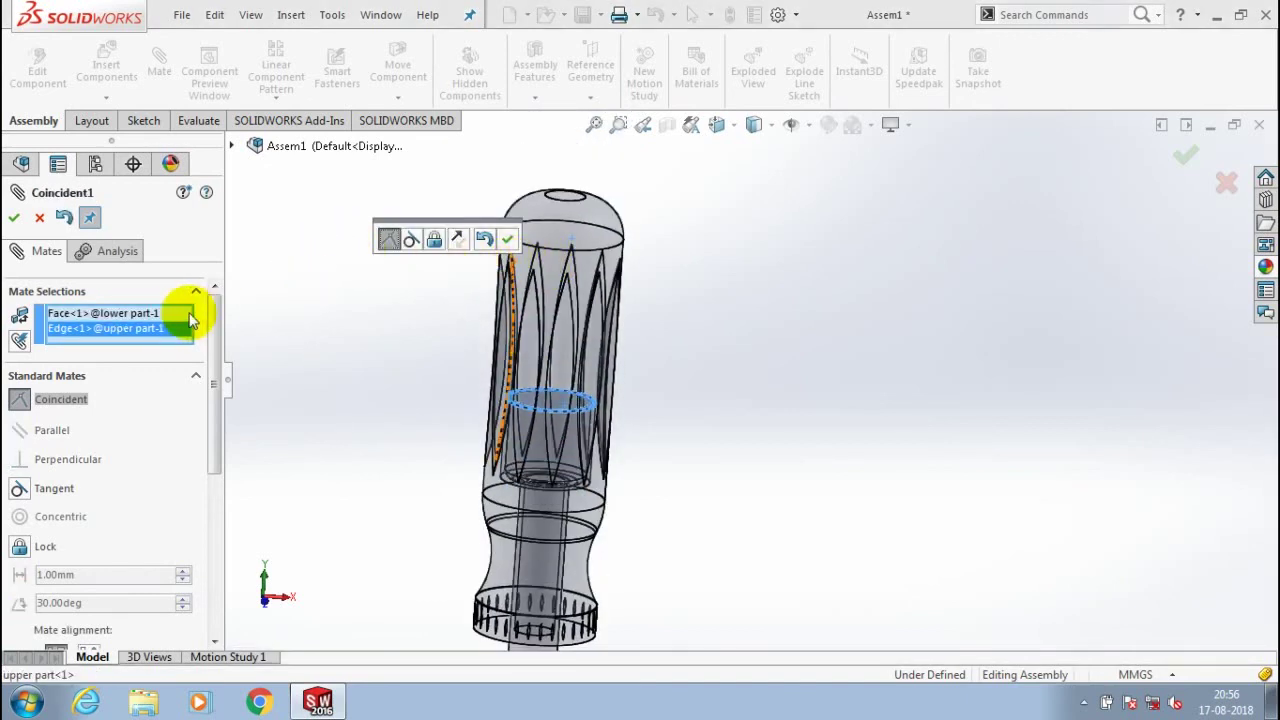
{"action": "left_click", "coordinate": [14, 217]}
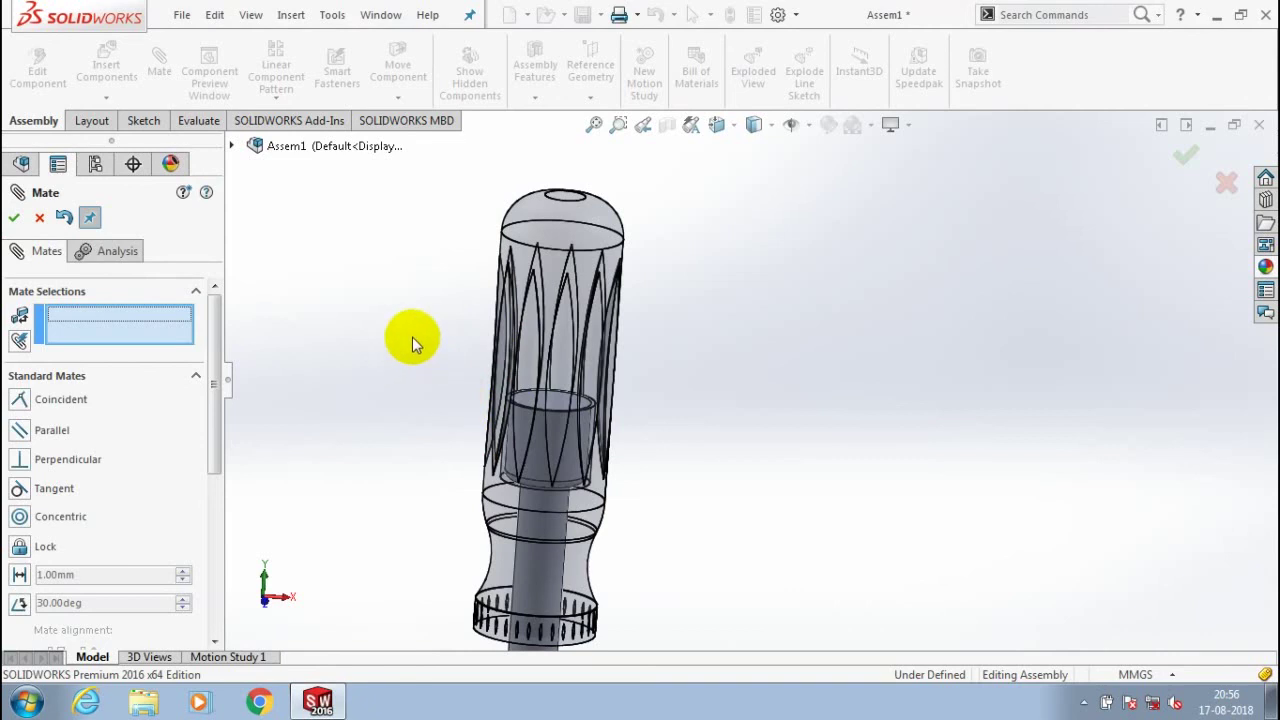
{"action": "left_click", "coordinate": [15, 217]}
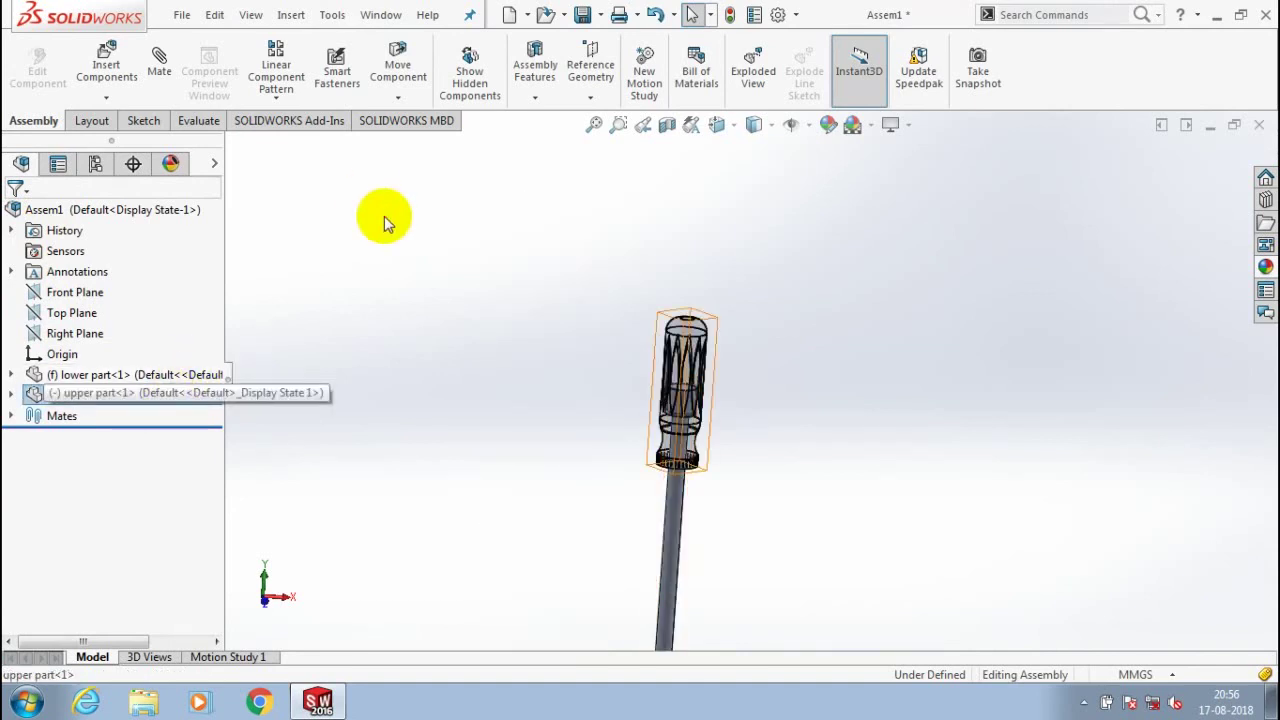
- Bring up the Edit Color appearance settings for the upper part handle
{"action": "left_click", "coordinate": [508, 312]}
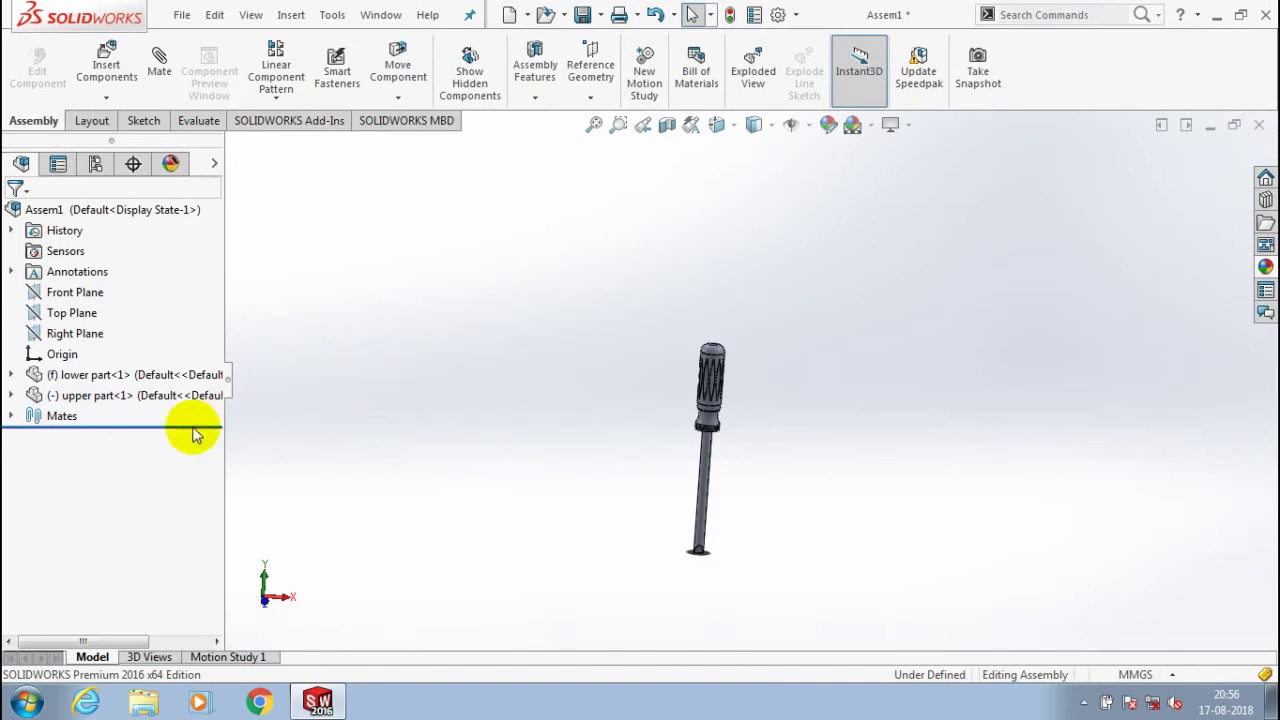
{"action": "right_click", "coordinate": [170, 400]}
{"action": "left_click", "coordinate": [252, 112]}
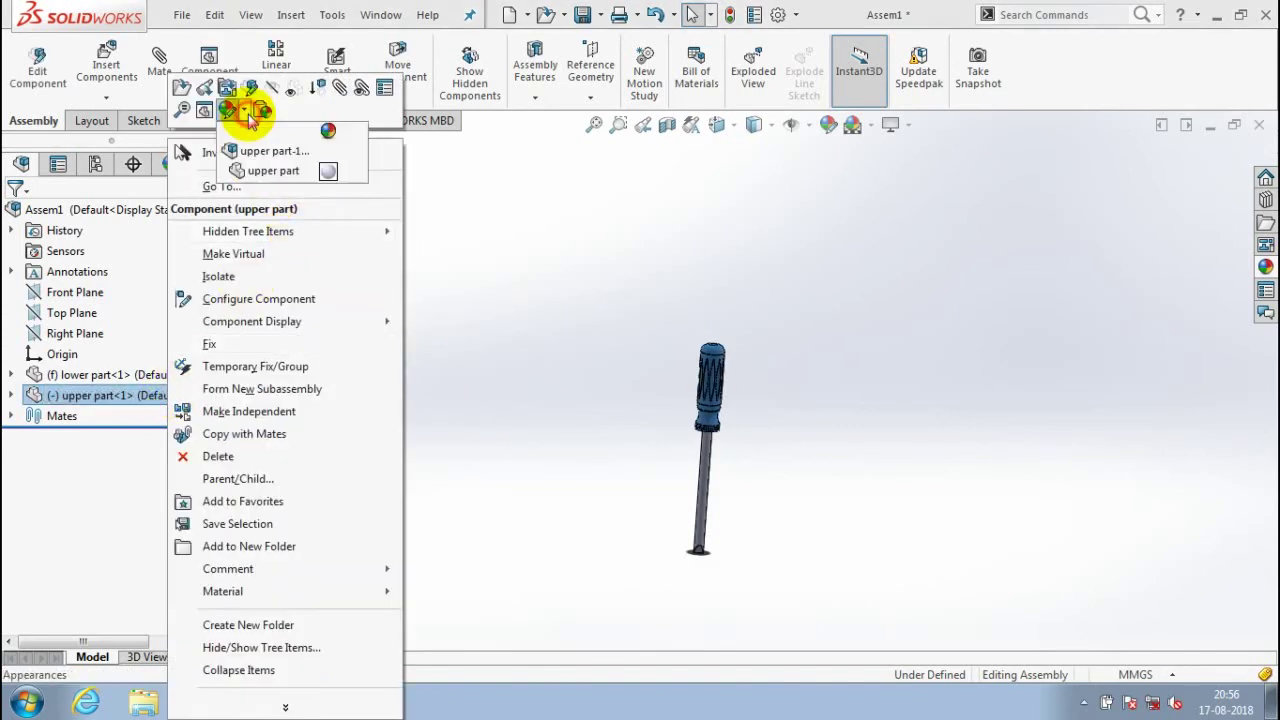
{"action": "left_click", "coordinate": [275, 151]}
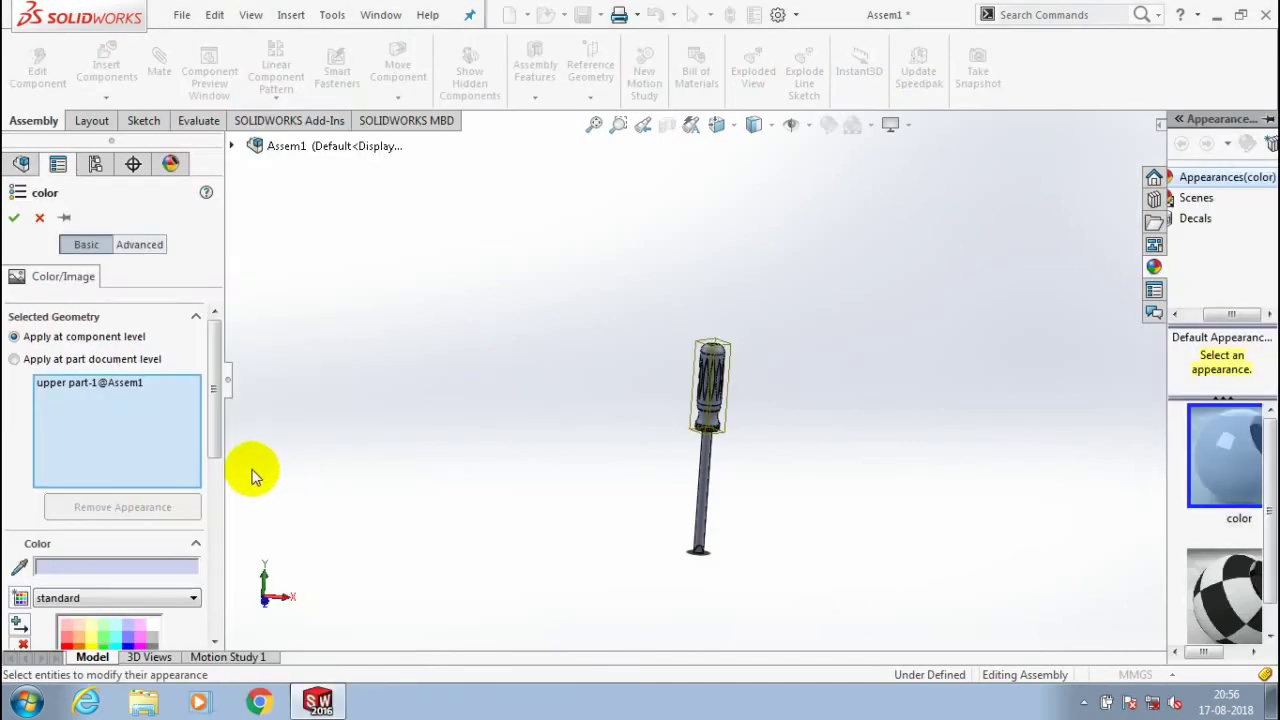
{"action": "left_click_drag", "start_coordinate": [220, 392], "coordinate": [216, 496]}
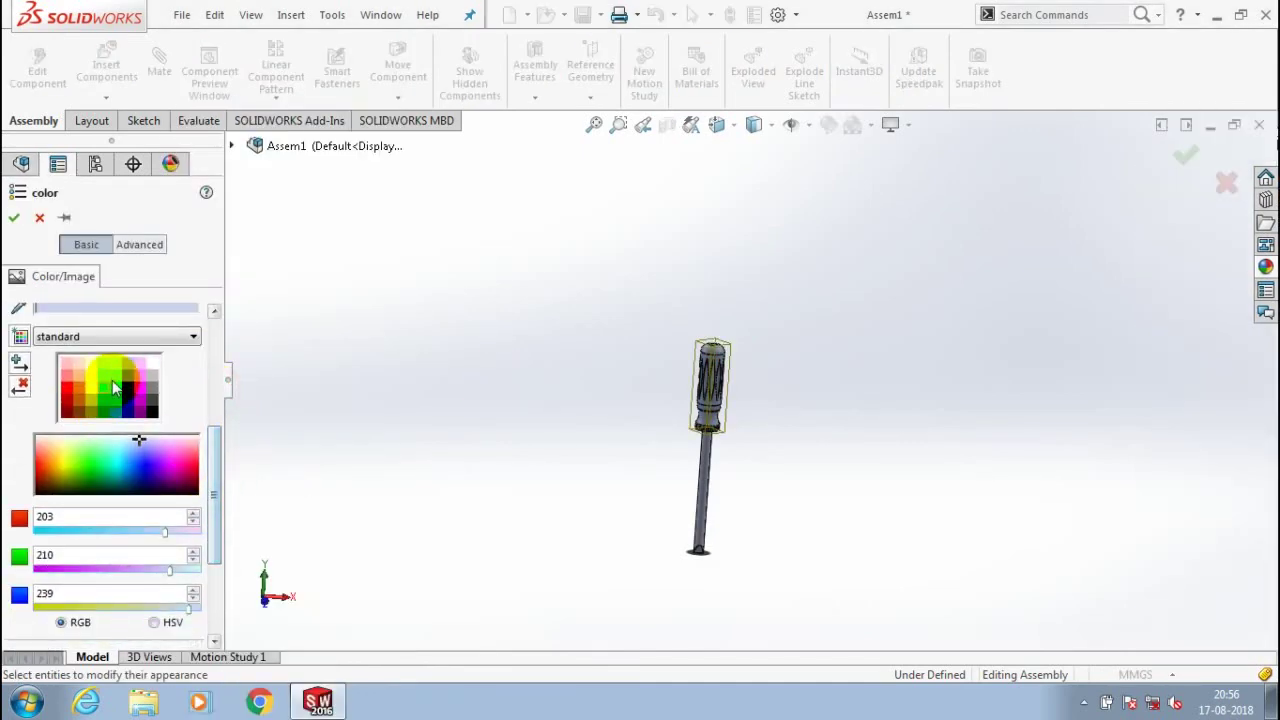
- Colour the handle pure cyan (RGB 0, 255, 255) after trying several palette swatches
{"action": "left_click", "coordinate": [115, 388]}
{"action": "left_click", "coordinate": [109, 375]}
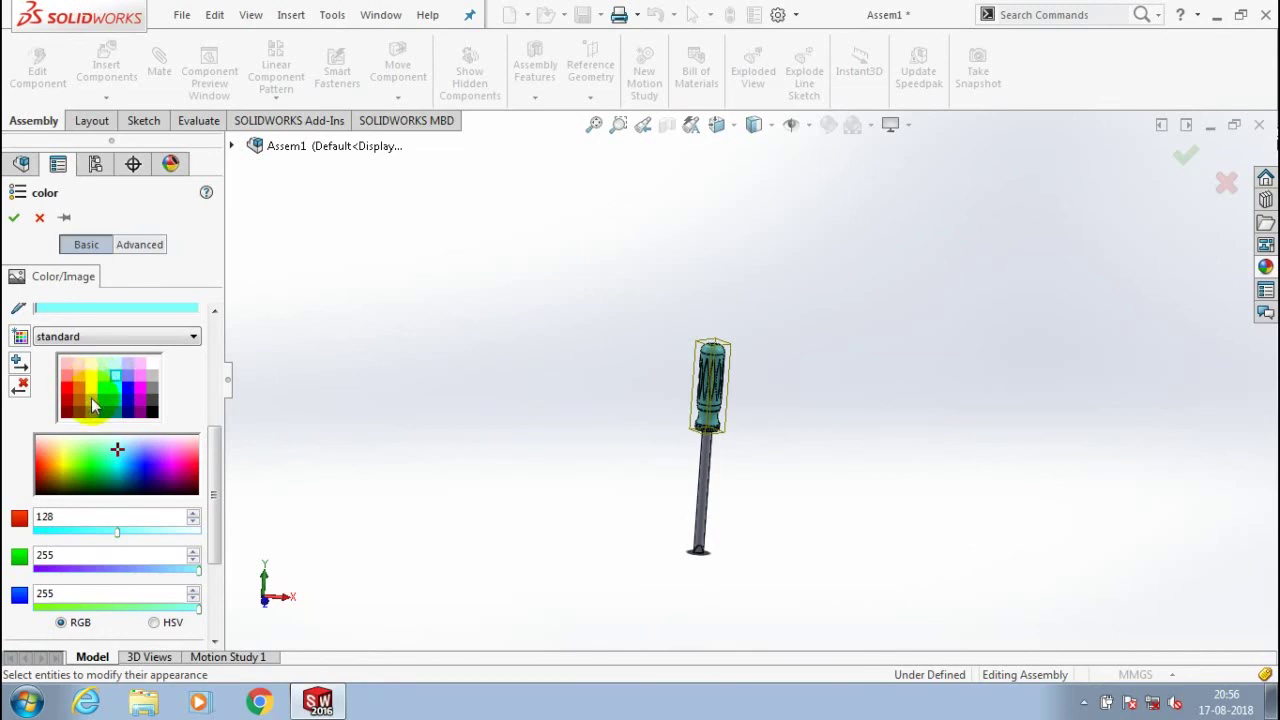
{"action": "left_click", "coordinate": [91, 397]}
{"action": "left_click", "coordinate": [103, 396]}
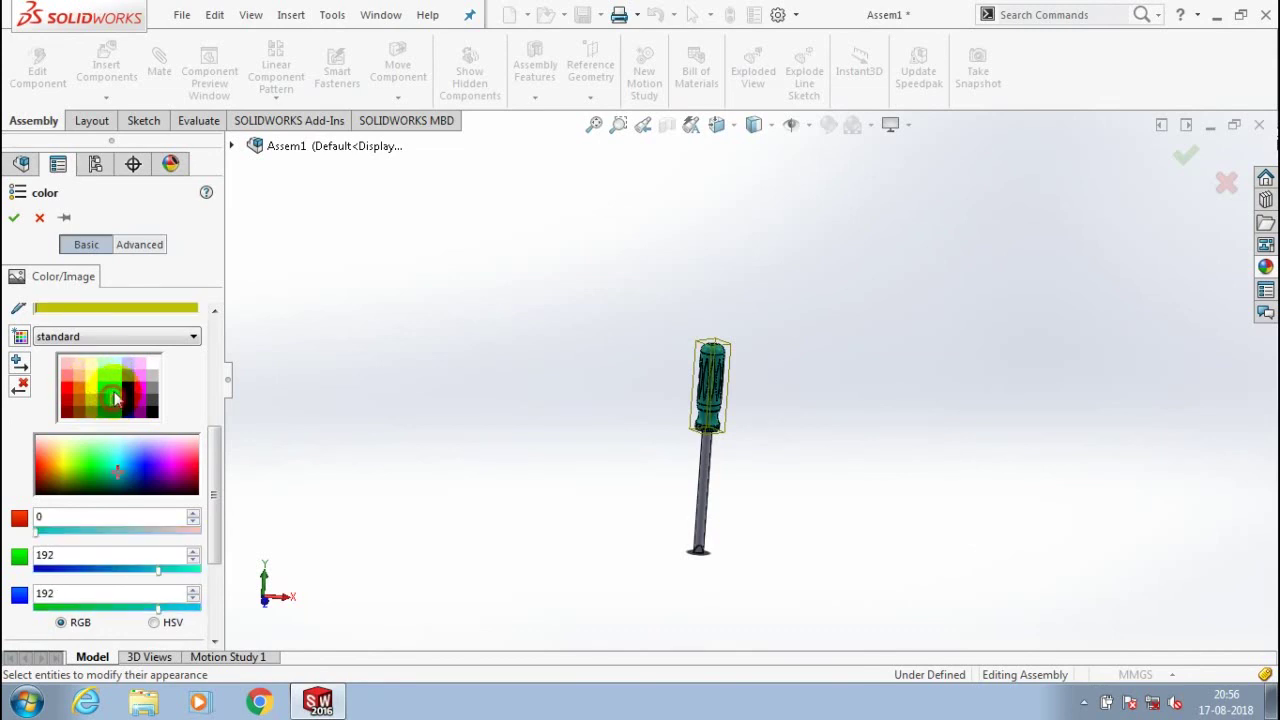
{"action": "left_click", "coordinate": [115, 393]}
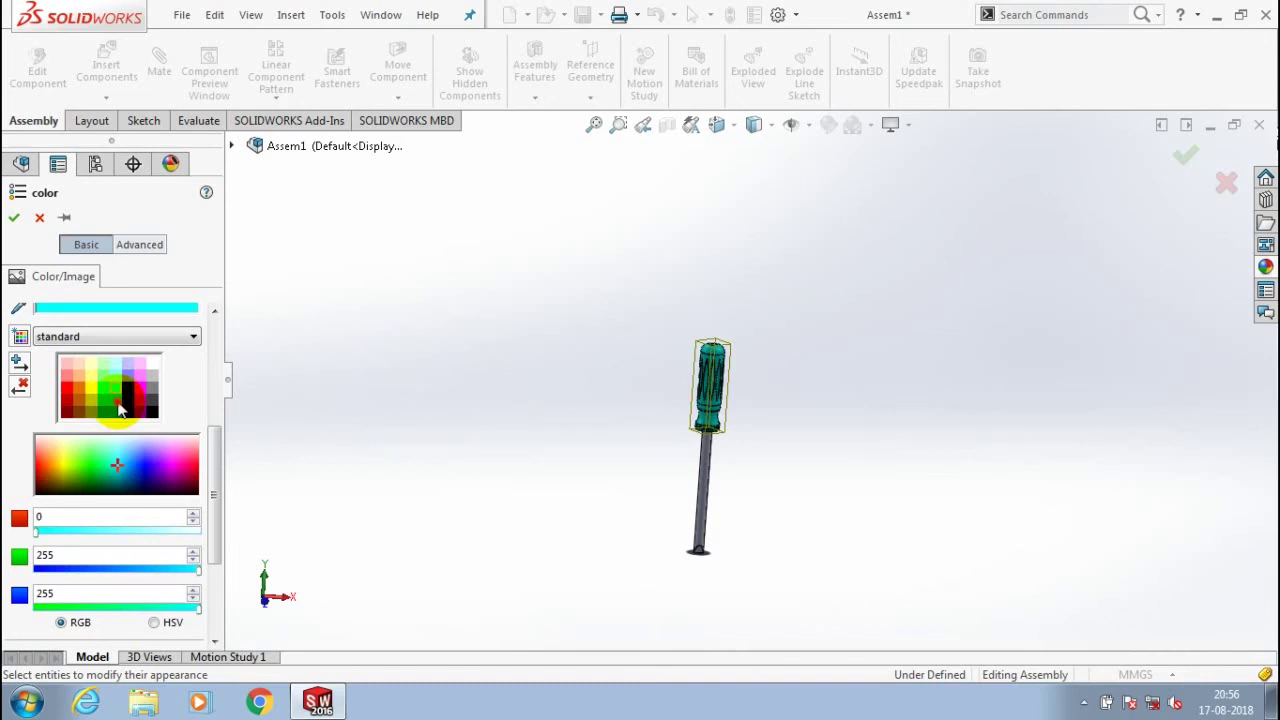
{"action": "left_click", "coordinate": [119, 409]}
{"action": "left_click", "coordinate": [115, 393]}
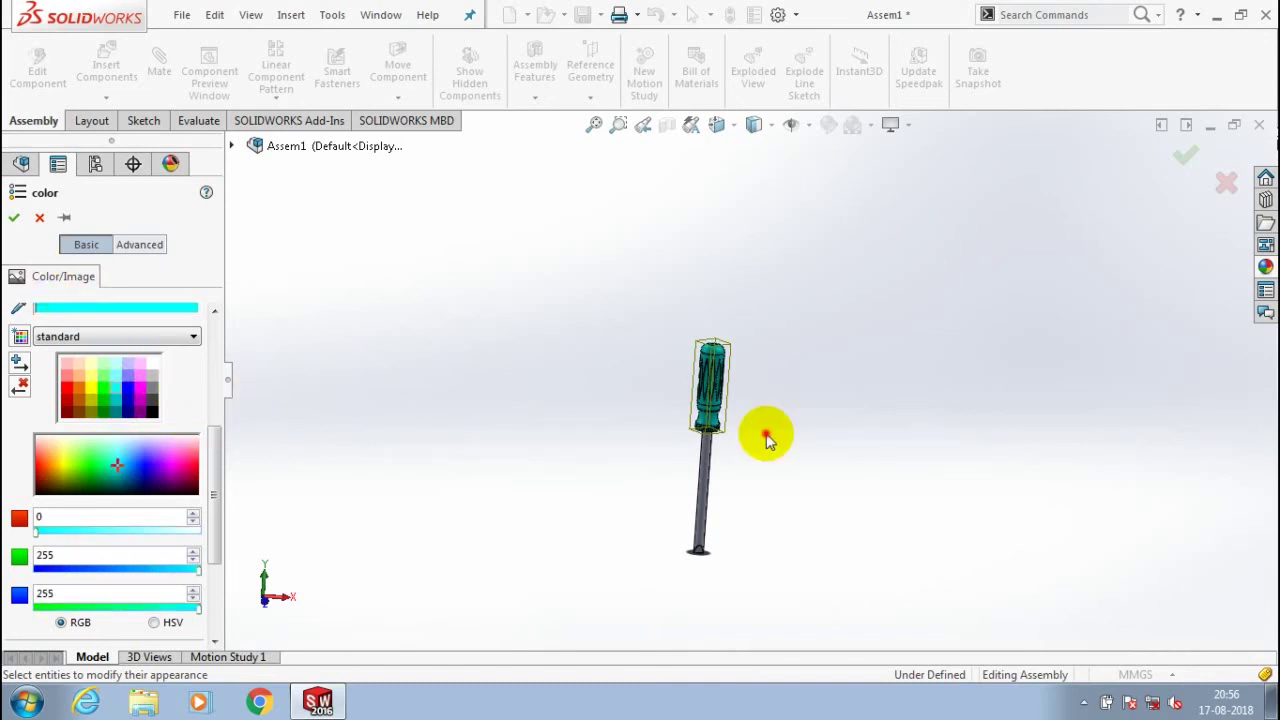
{"action": "key", "text": "Return"}
{"action": "scroll", "coordinate": [766, 440], "scroll_direction": "down", "scroll_amount": 3}
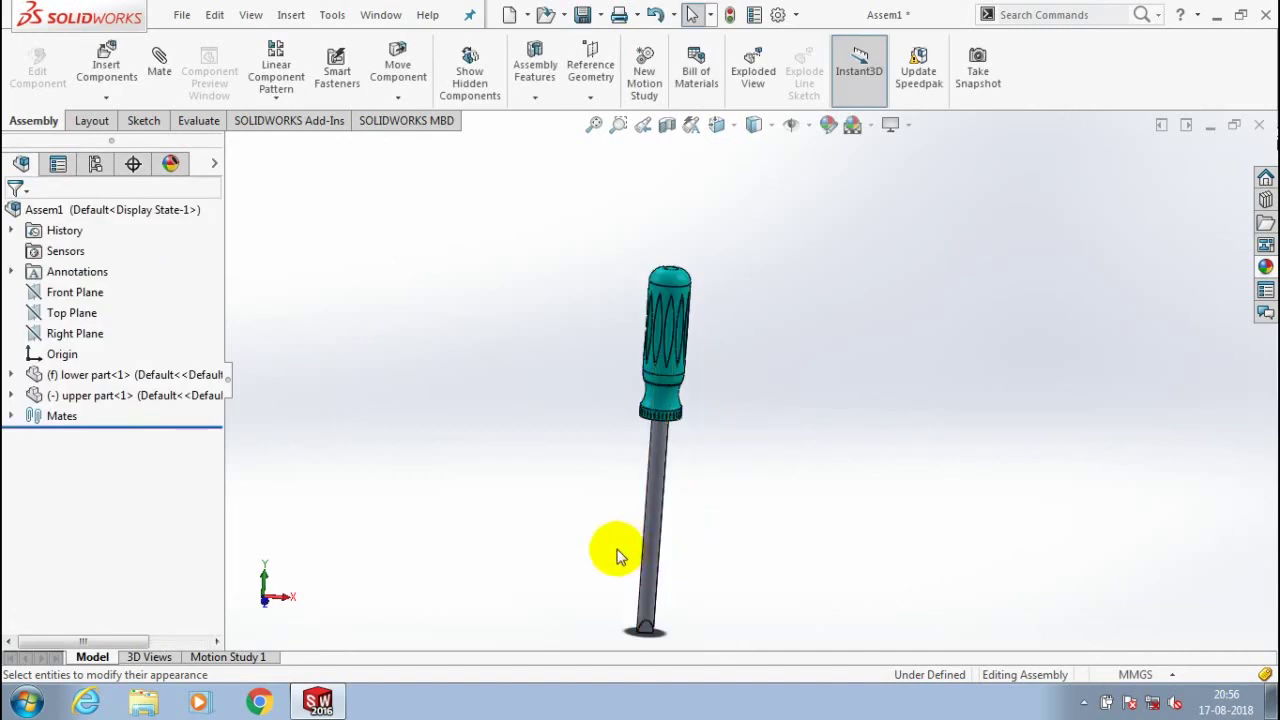
{"action": "middle_click_drag", "start_coordinate": [617, 555], "coordinate": [634, 543]}
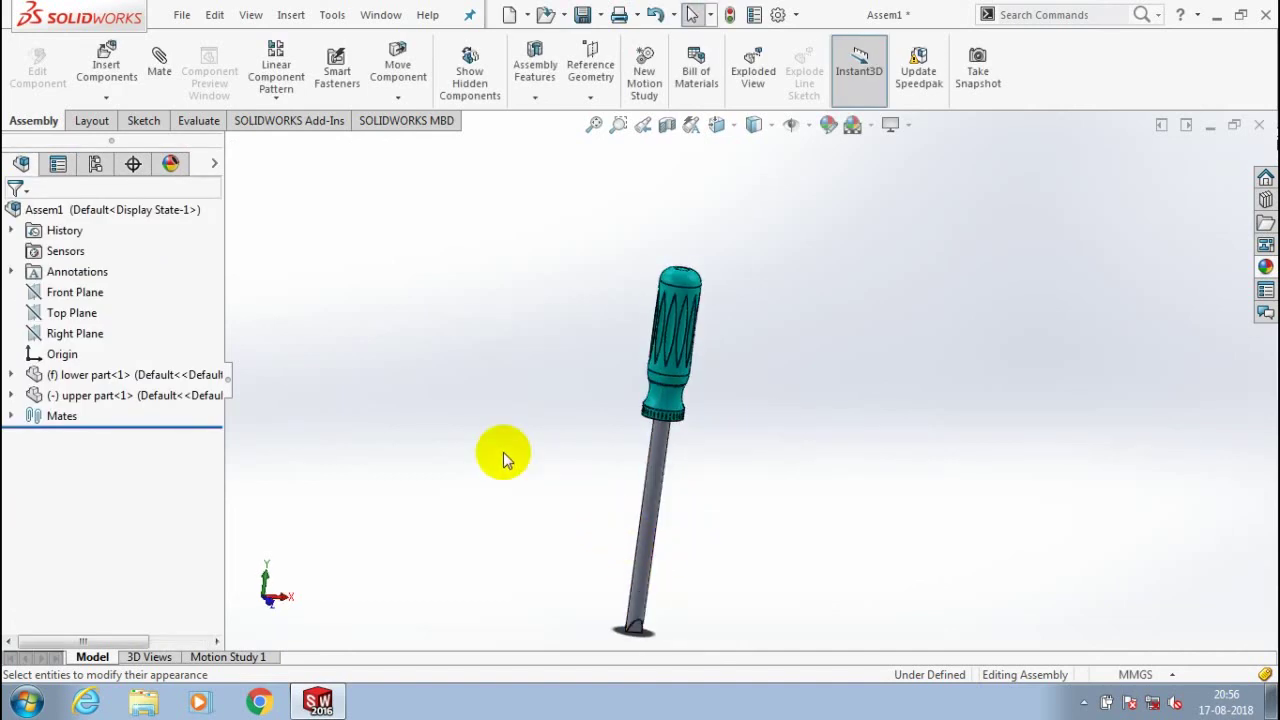
{"action": "middle_click_drag", "start_coordinate": [503, 452], "coordinate": [390, 380]}
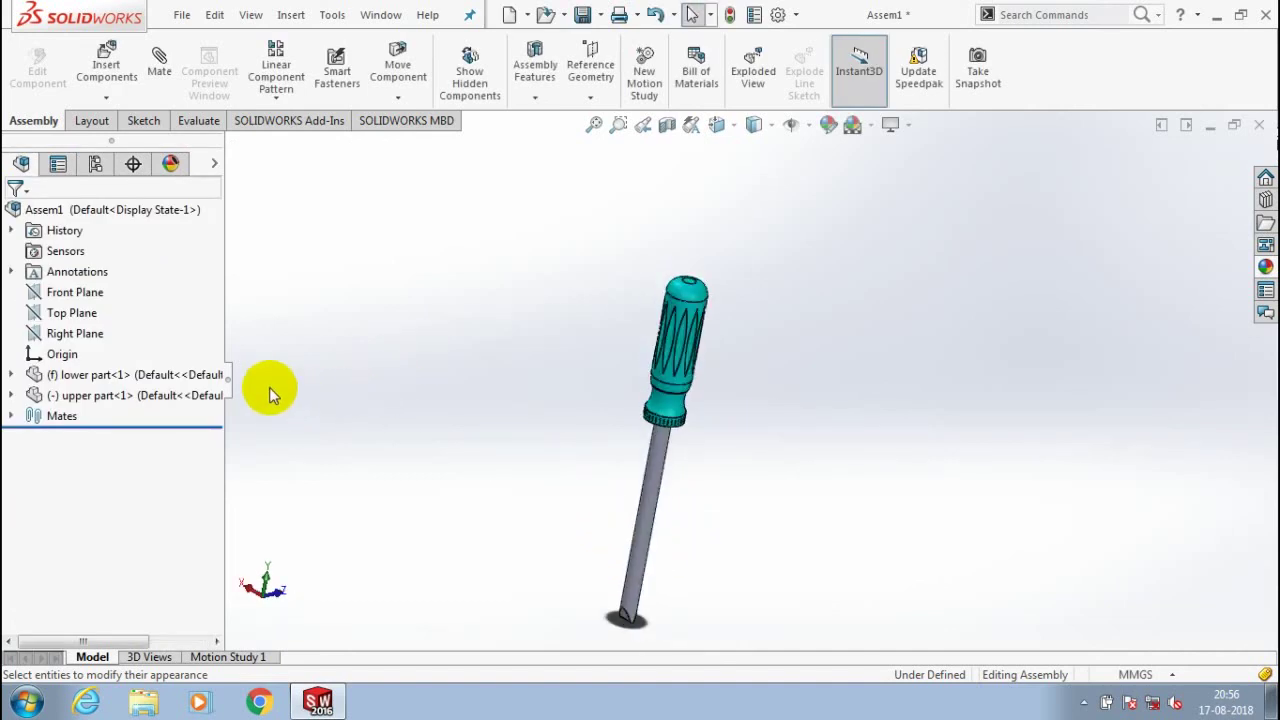
- Change the lower part shaft's appearance from blue to the white palette swatch
{"action": "right_click", "coordinate": [167, 380]}
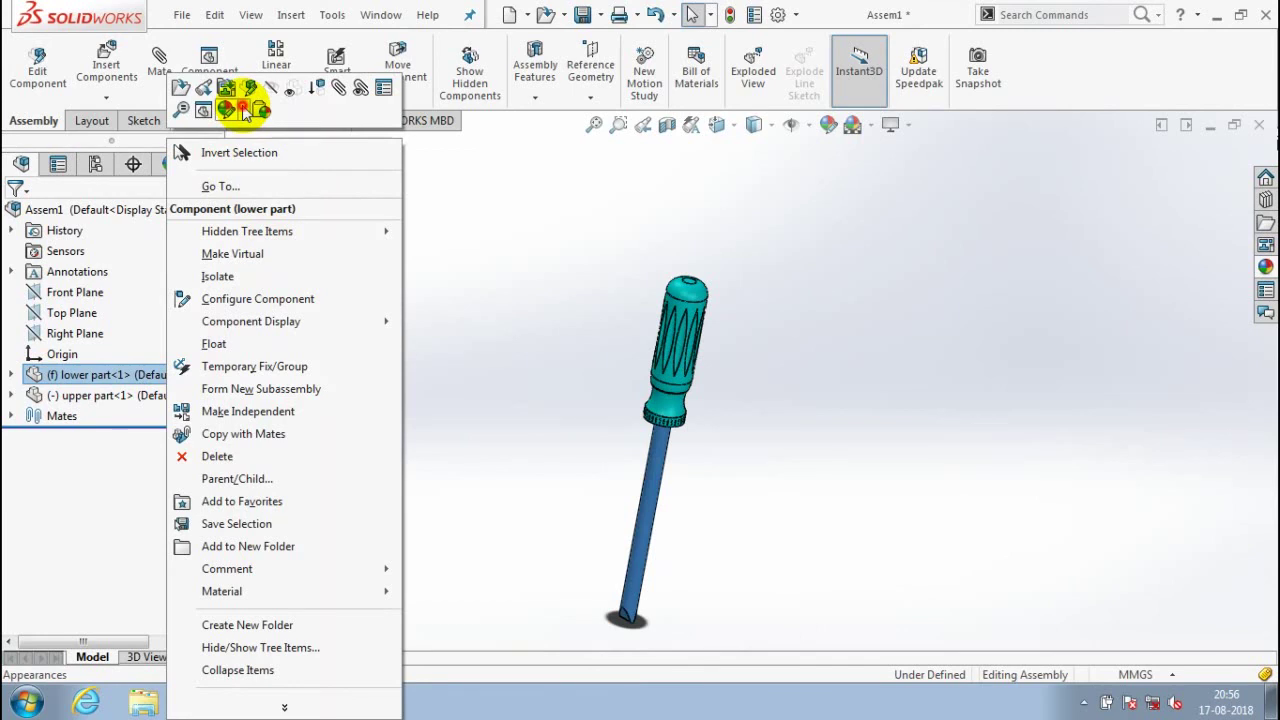
{"action": "left_click", "coordinate": [245, 112]}
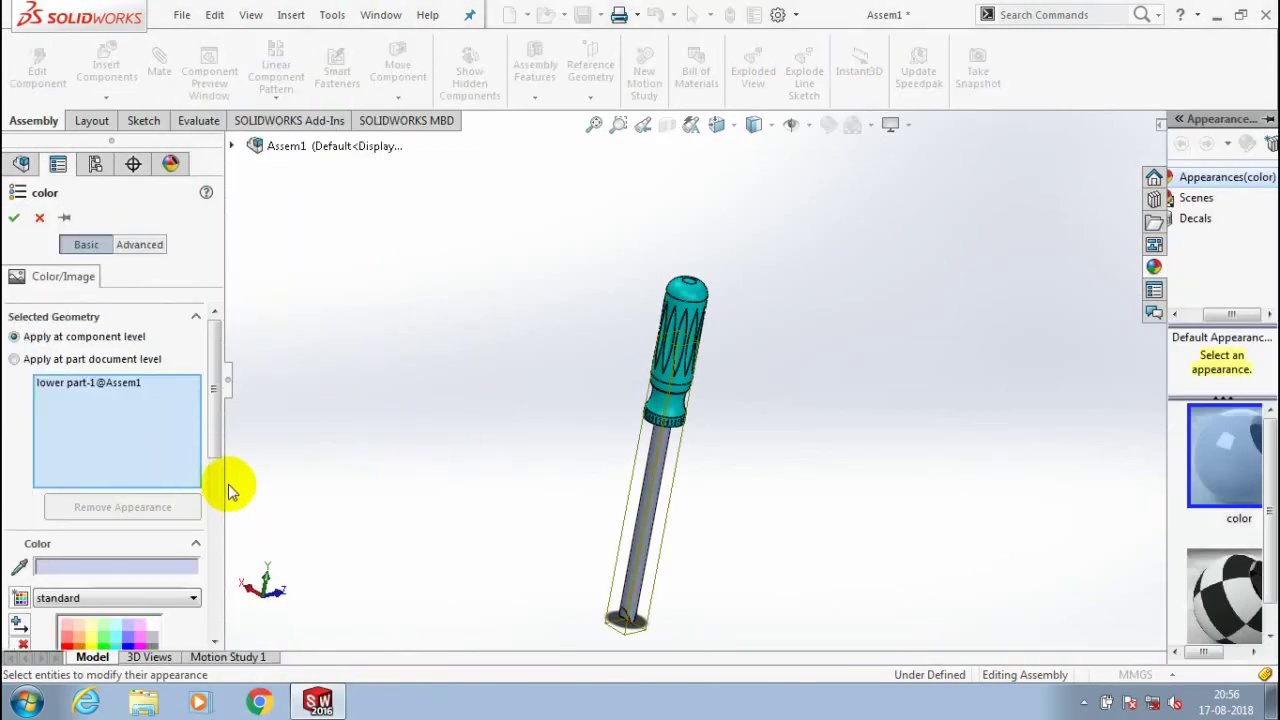
{"action": "left_click_drag", "start_coordinate": [218, 408], "coordinate": [214, 486]}
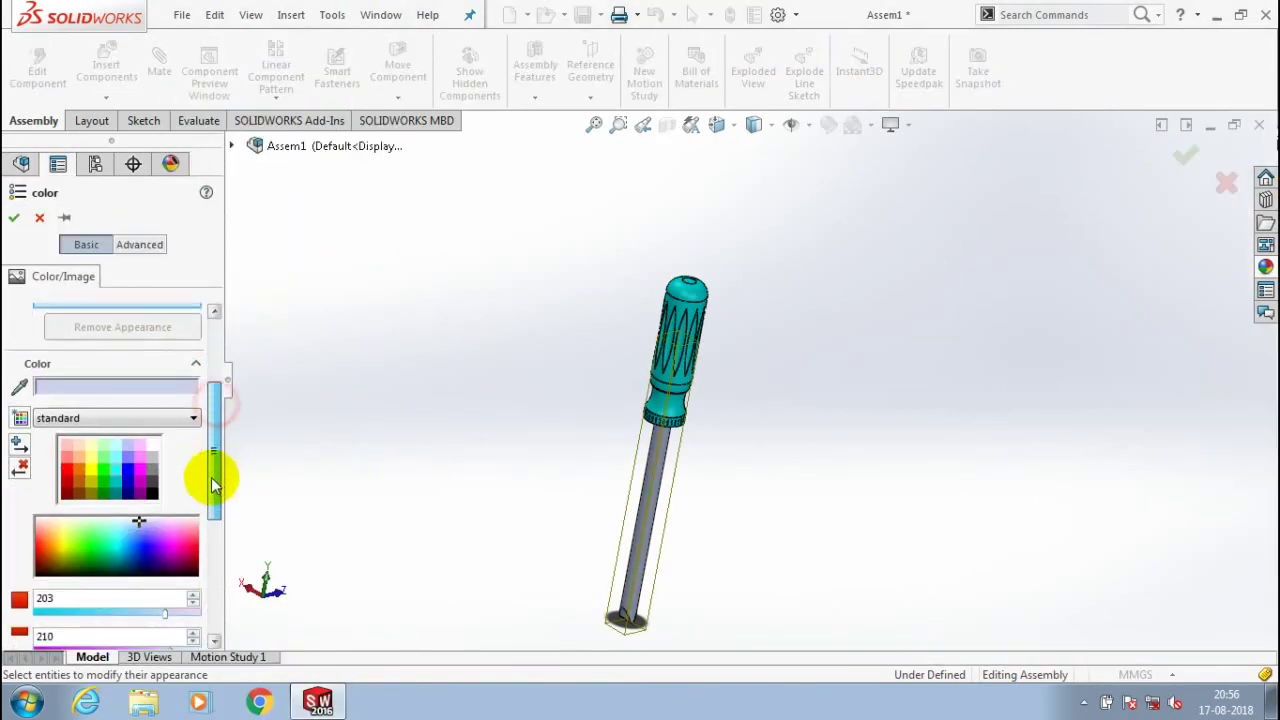
{"action": "left_click", "coordinate": [151, 442]}
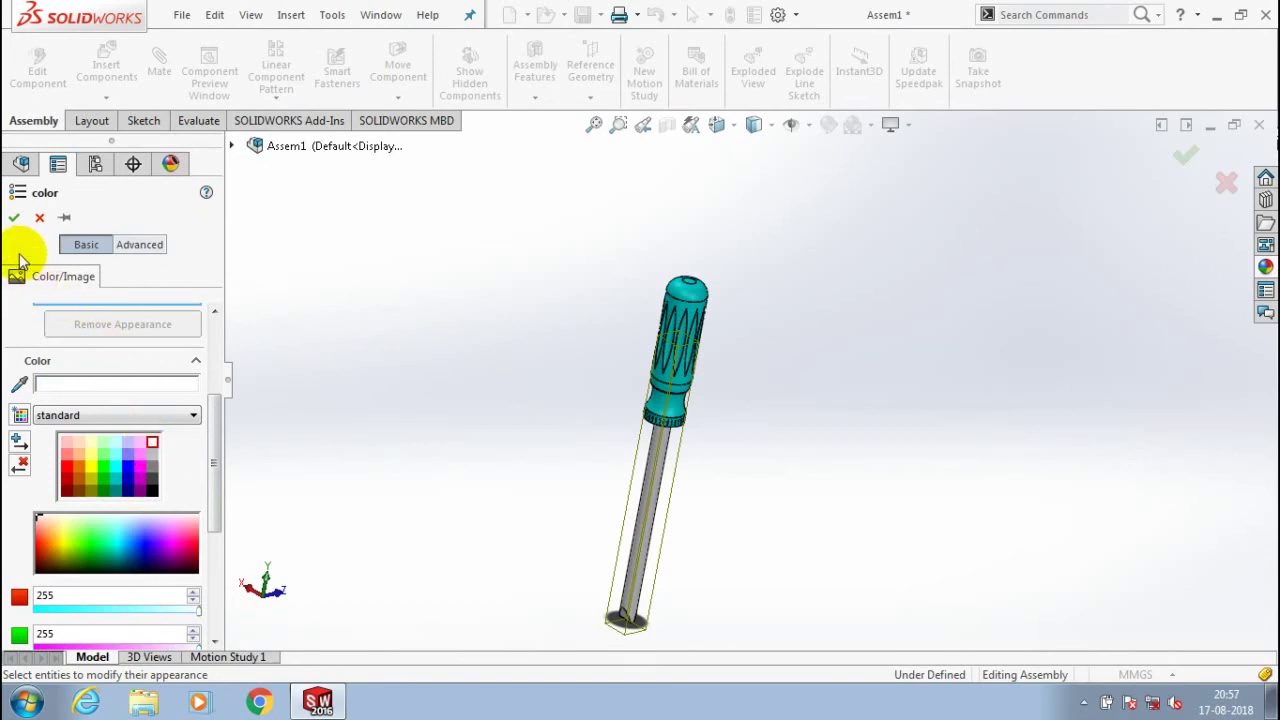
{"action": "left_click", "coordinate": [14, 217]}
{"action": "middle_click_drag", "start_coordinate": [534, 608], "coordinate": [723, 590]}
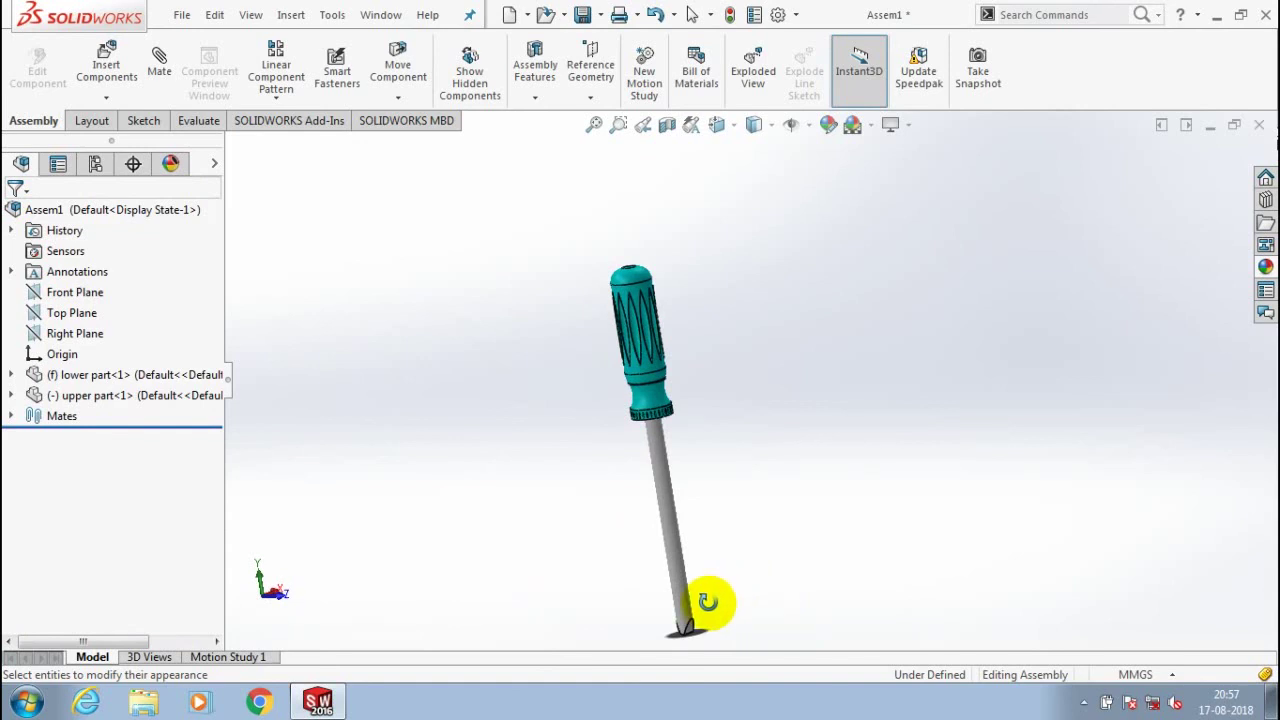
{"action": "middle_click_drag", "start_coordinate": [707, 601], "coordinate": [689, 614]}
{"action": "scroll", "coordinate": [641, 620], "scroll_direction": "down", "scroll_amount": 2}
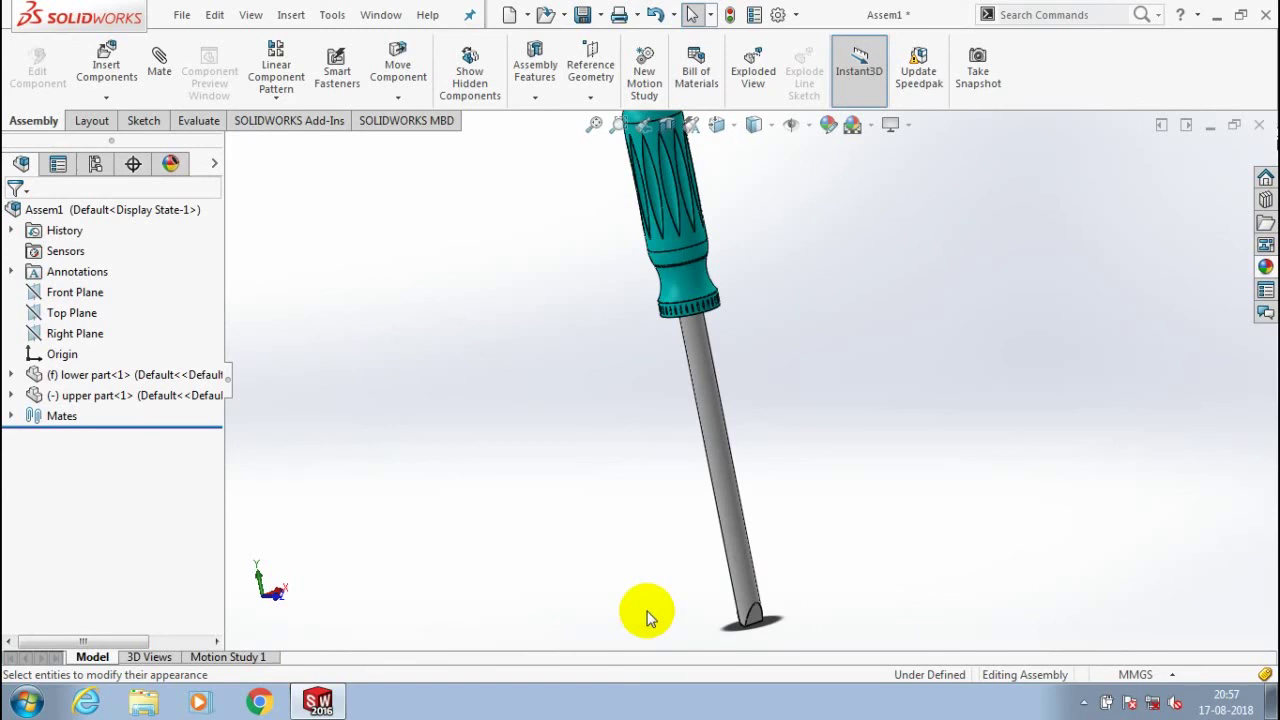
{"action": "mouse_move", "coordinate": [646, 617]}
{"action": "middle_mouse_down"}
{"action": "mouse_move", "coordinate": [743, 523]}
{"action": "mouse_move", "coordinate": [944, 384]}
{"action": "mouse_move", "coordinate": [371, 537]}
{"action": "middle_mouse_up"}
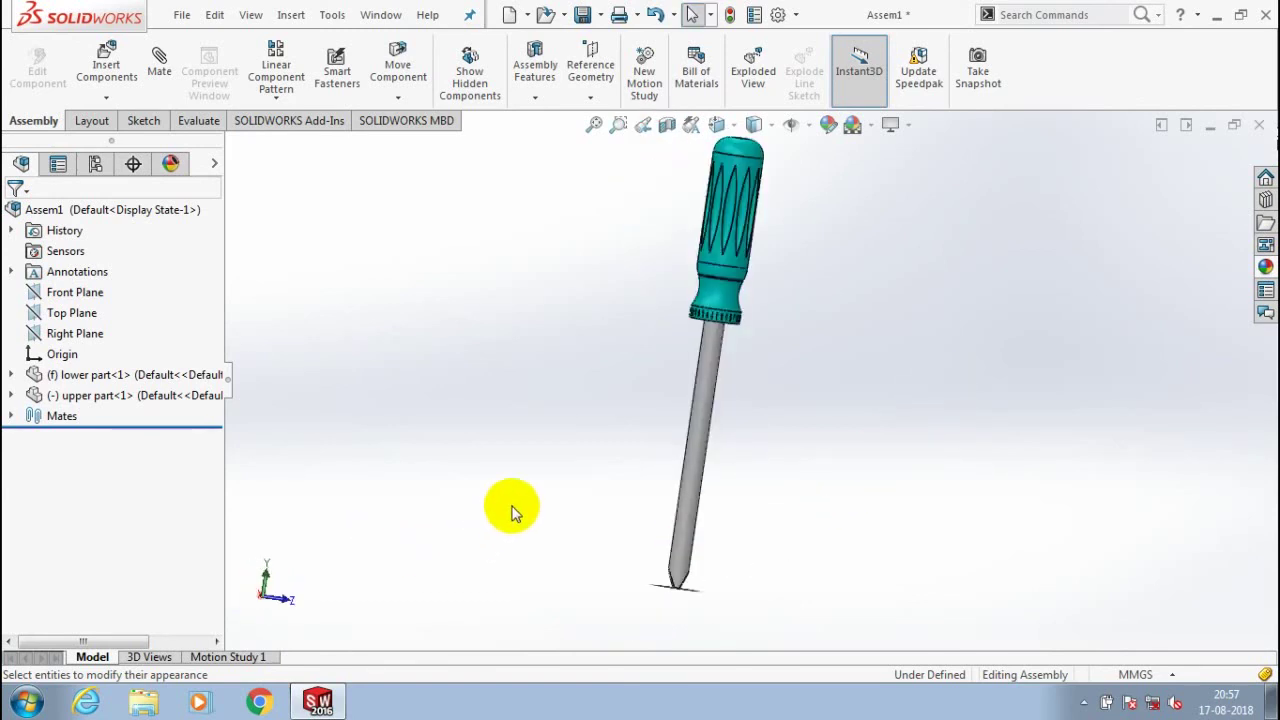
{"action": "middle_click_drag", "start_coordinate": [514, 509], "coordinate": [537, 471]}
{"action": "scroll", "coordinate": [792, 208], "scroll_direction": "down", "scroll_amount": 2}
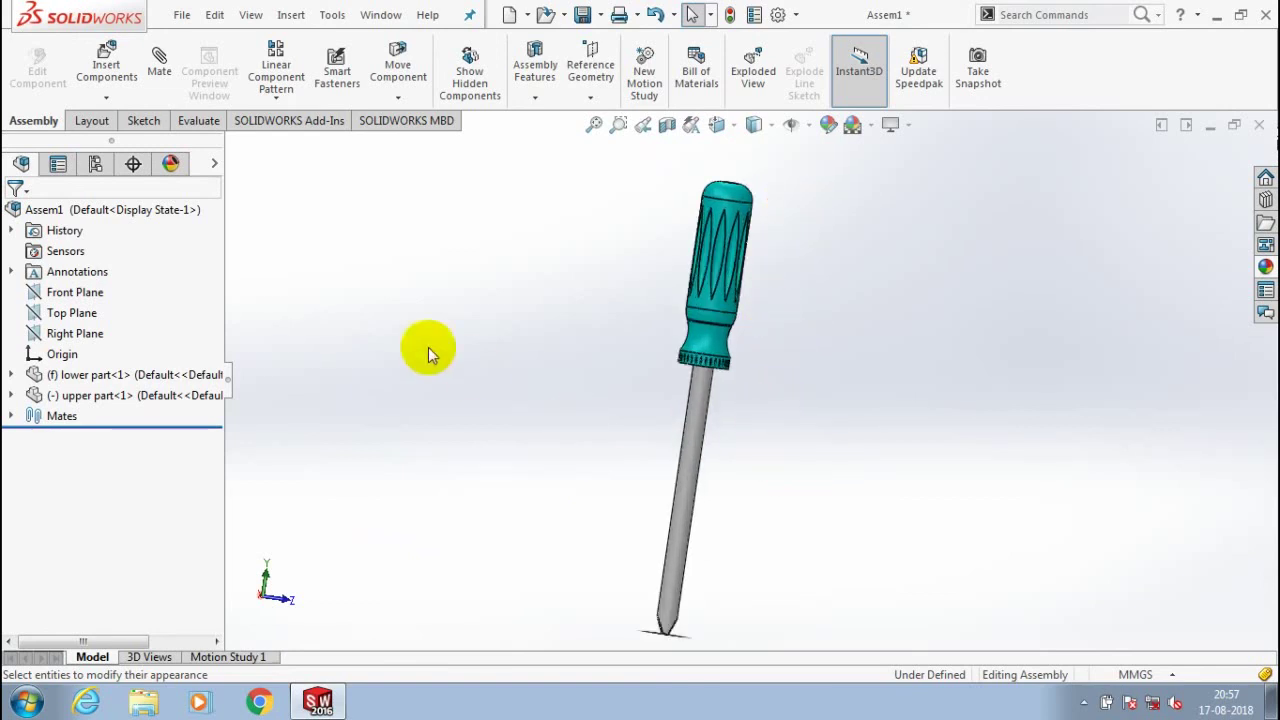
{"action": "middle_click_drag", "start_coordinate": [600, 383], "coordinate": [955, 385]}
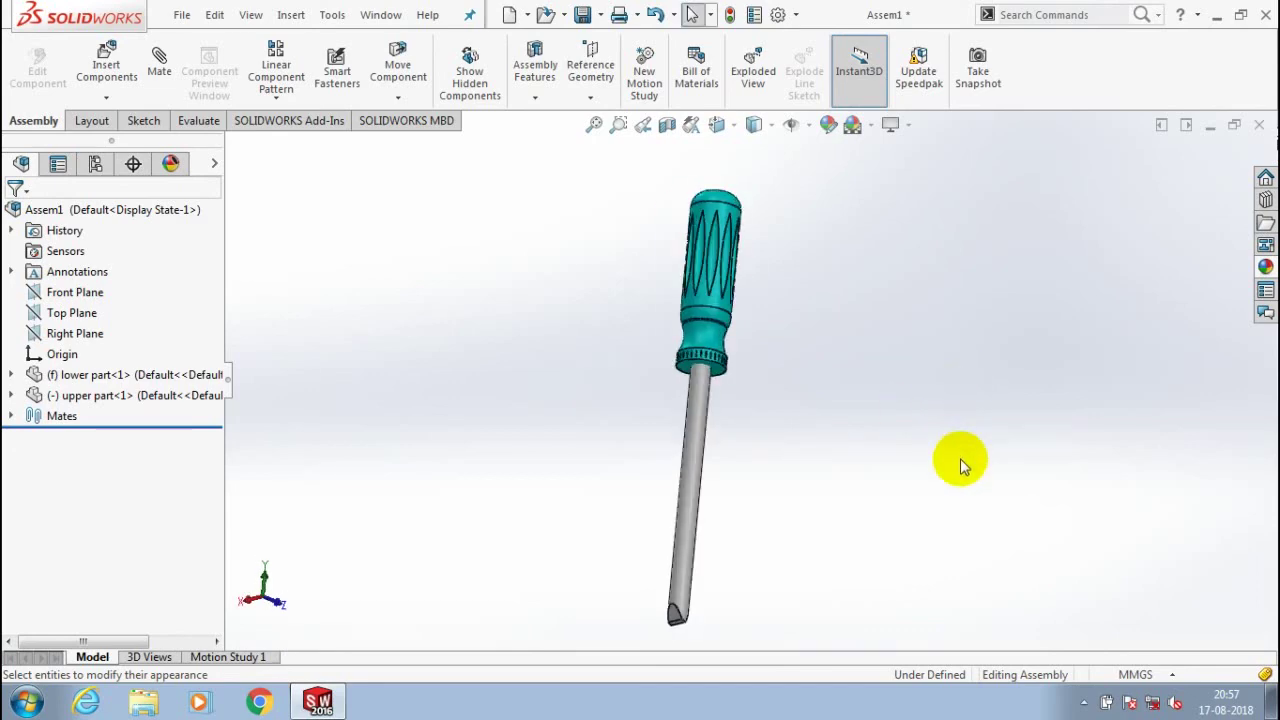